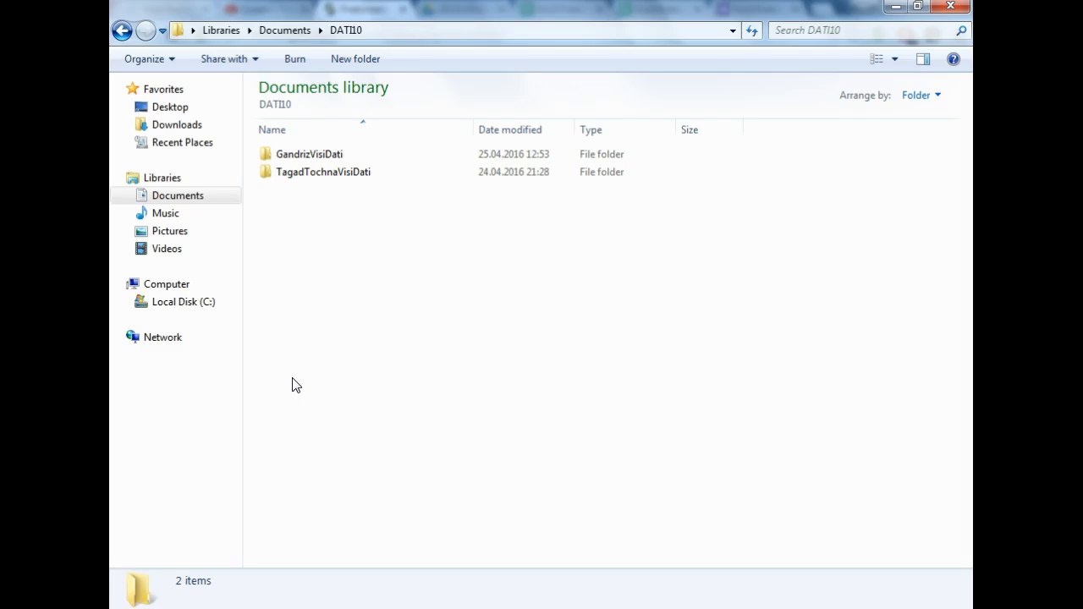
pyautogui.click(123, 32)
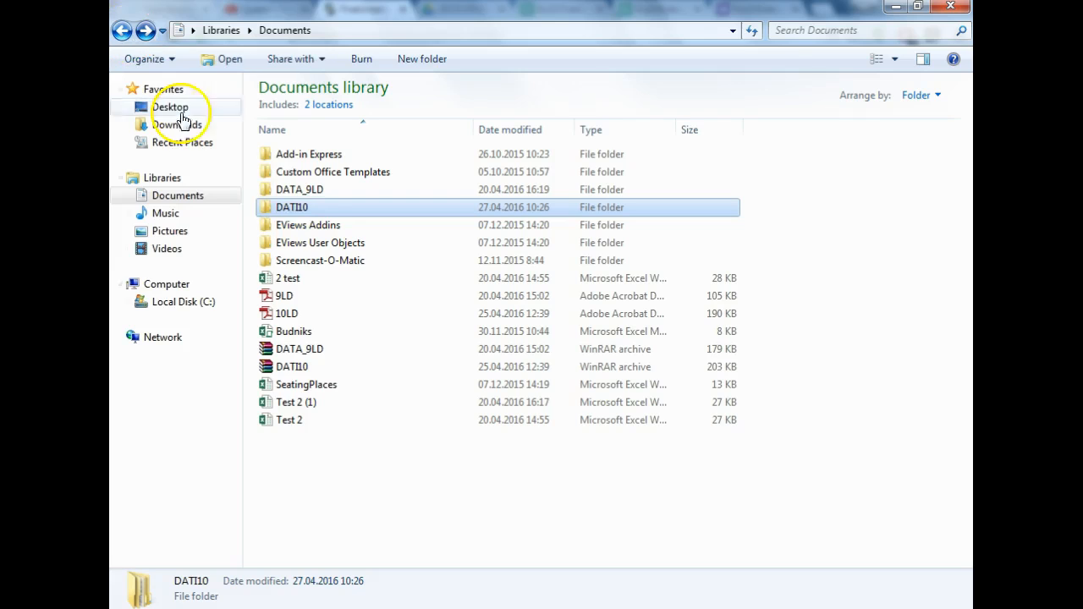
pyautogui.doubleClick(288, 210)
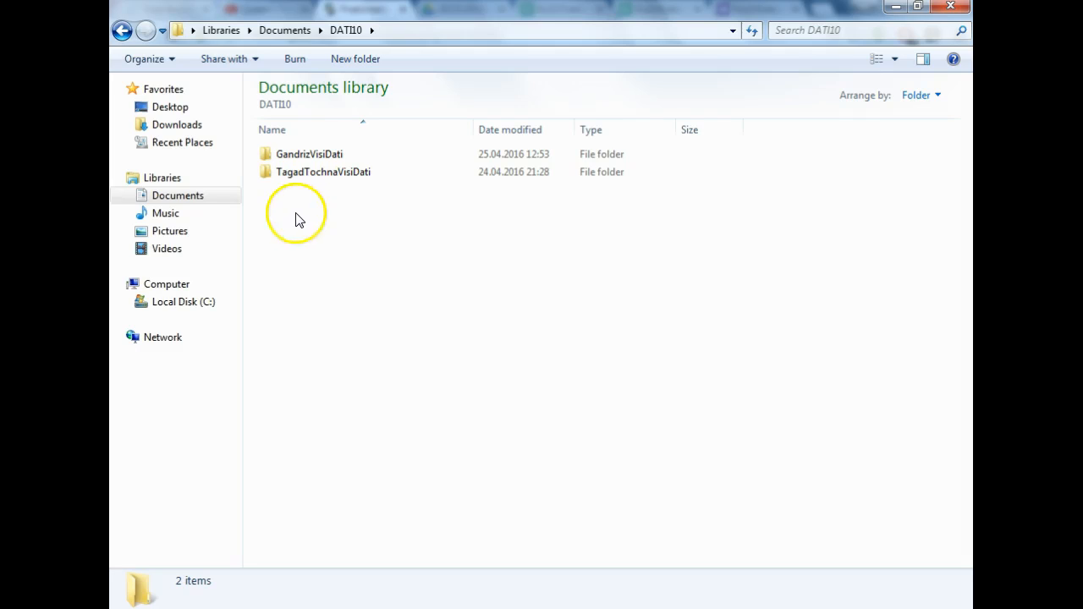
pyautogui.click(121, 30)
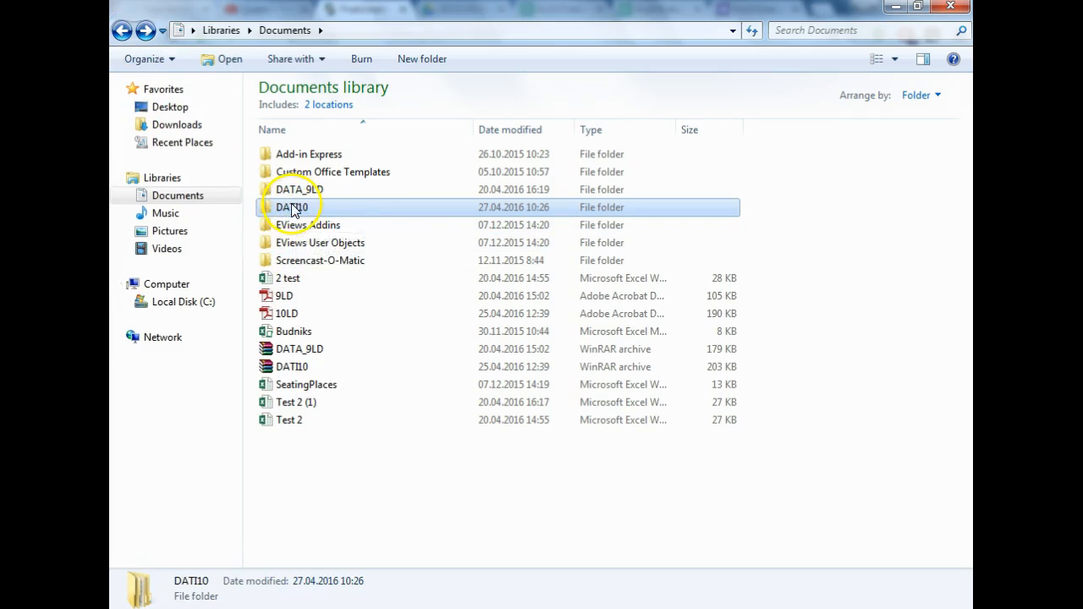
pyautogui.doubleClick(281, 209)
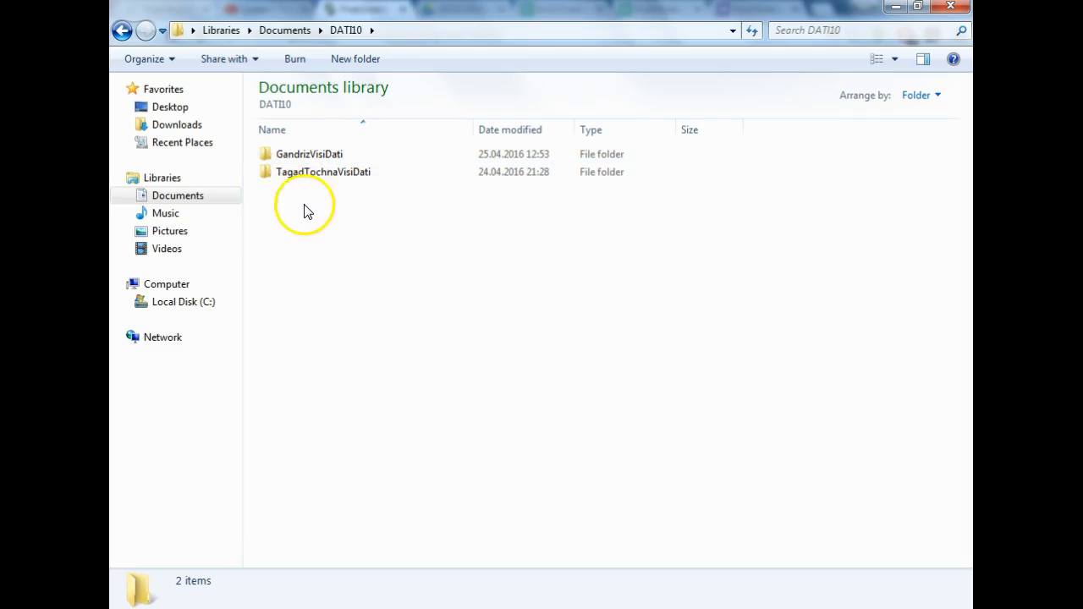
# Step: Create a new Excel worksheet file named Fails in the DATI10 folder and open it
pyautogui.rightClick(272, 201)
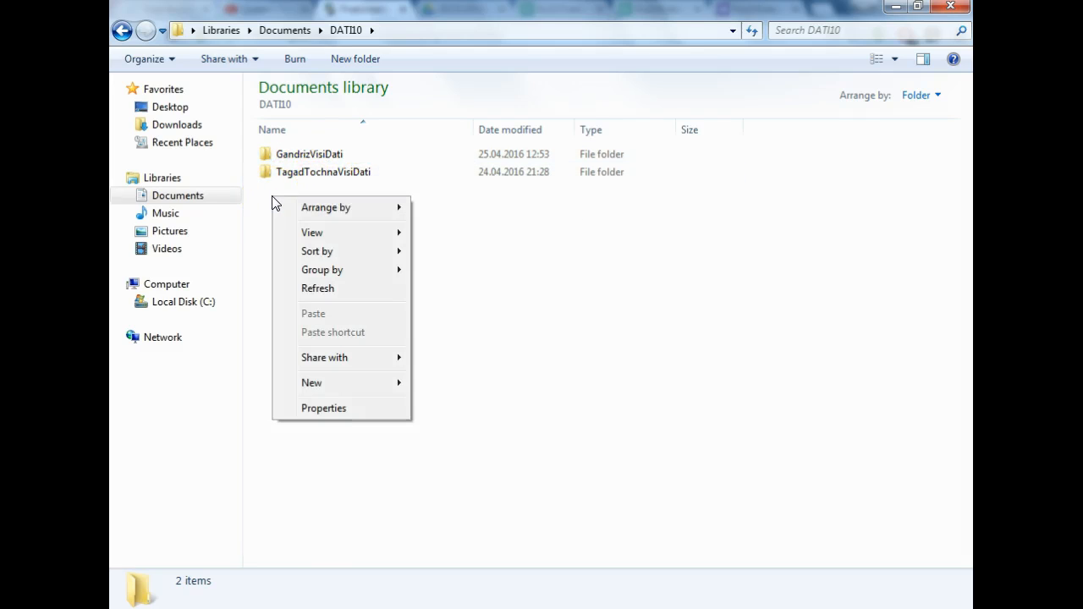
pyautogui.click(355, 391)
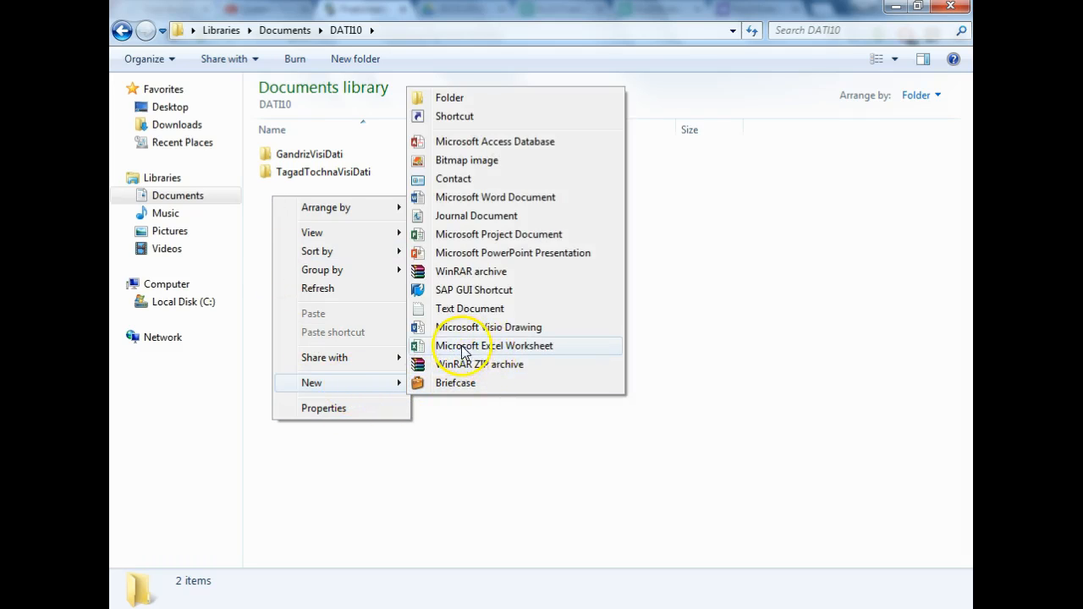
pyautogui.click(513, 353)
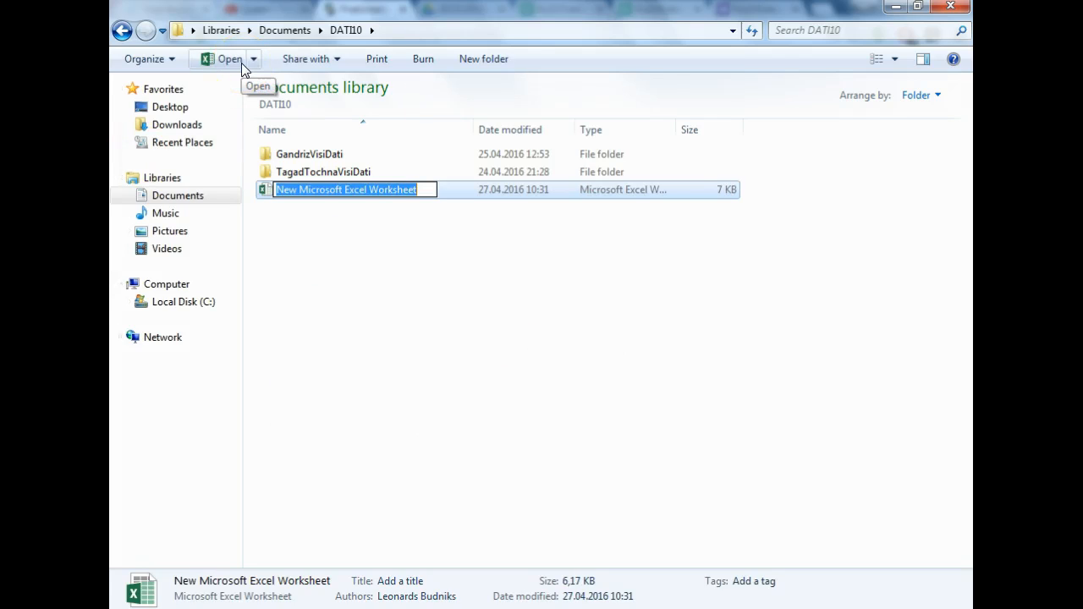
pyautogui.write('Fails')
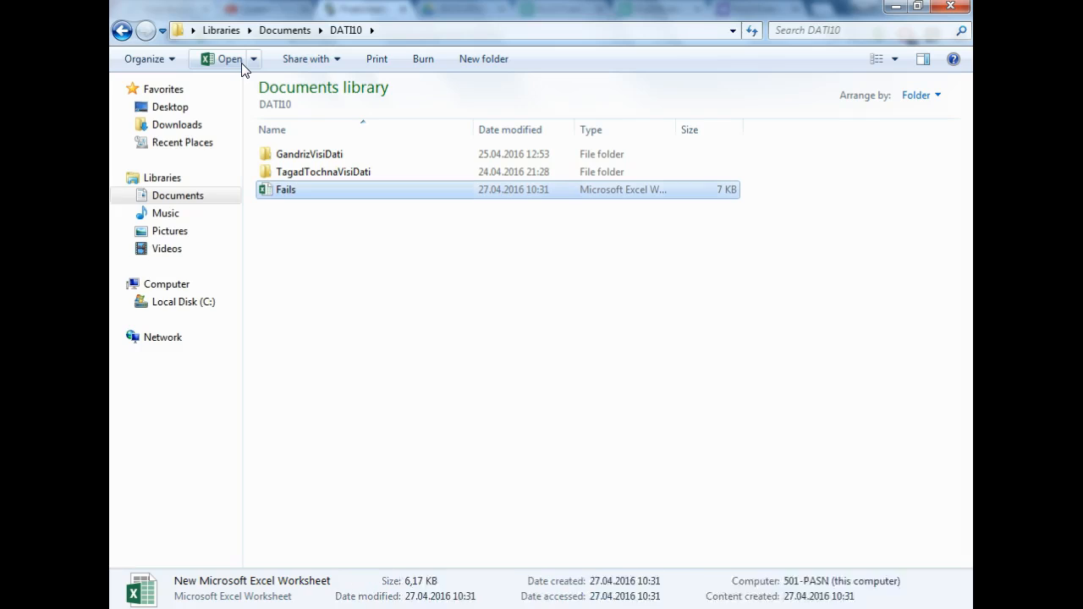
pyautogui.press('Return')
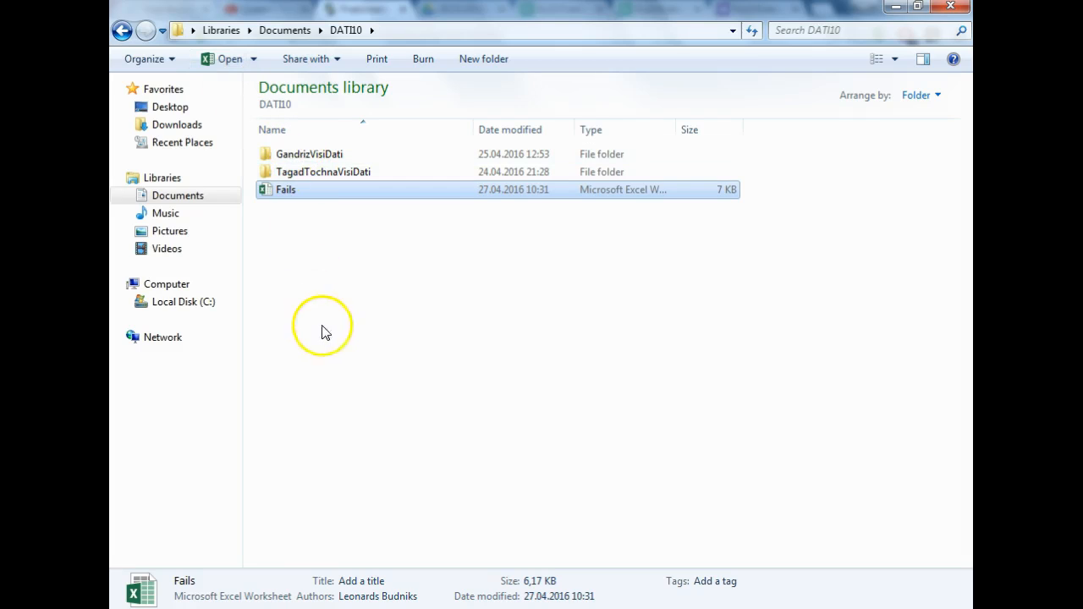
pyautogui.doubleClick(281, 189)
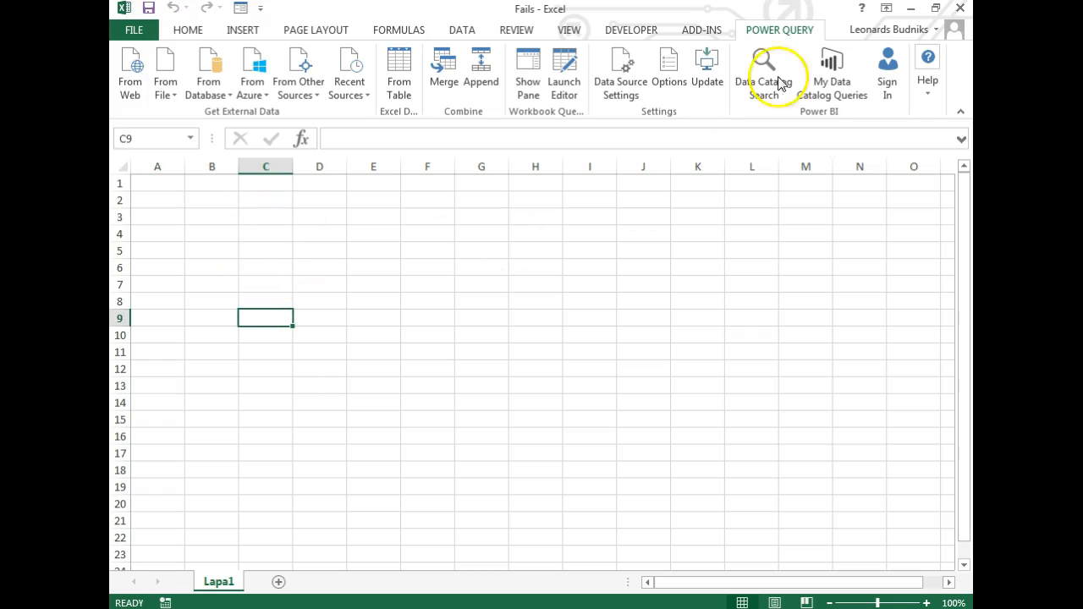
# Step: Start a Power Query import from a folder, using GandrizVisiDati inside My Documents\DATI10 as the source
pyautogui.click(165, 93)
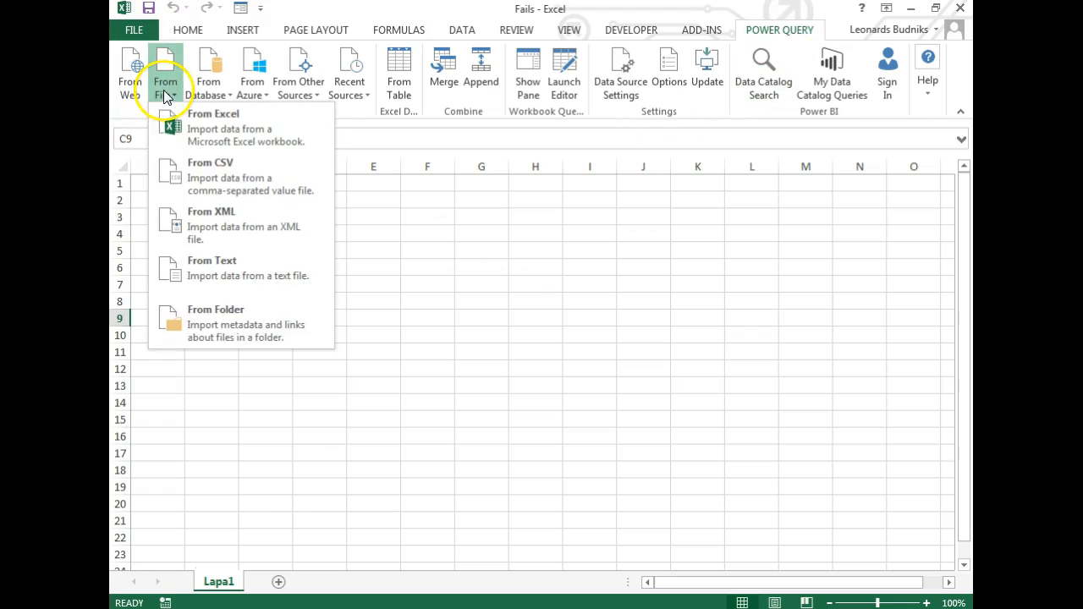
pyautogui.click(222, 328)
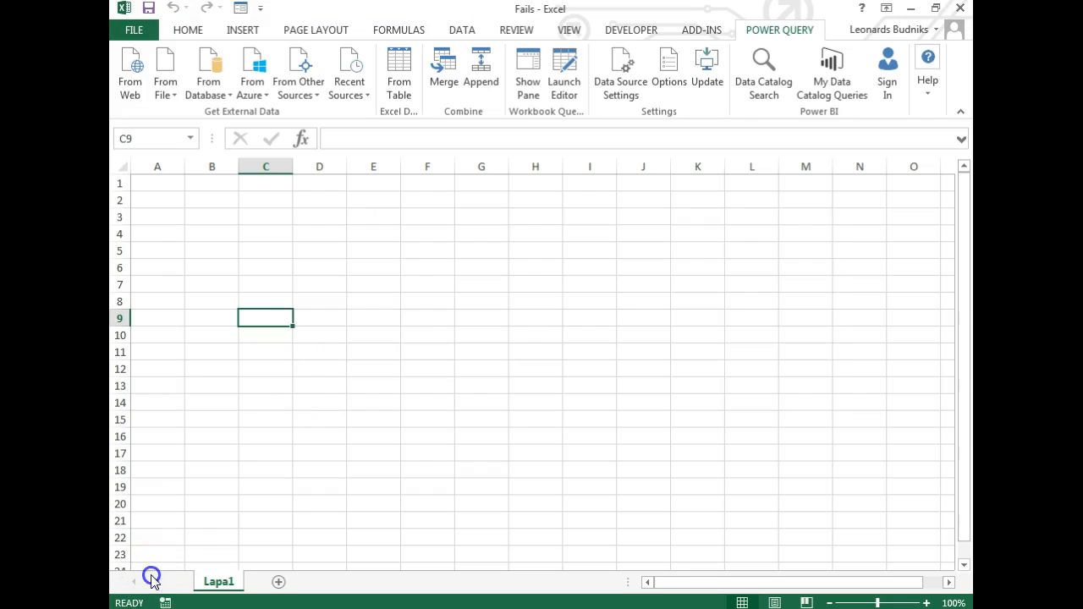
pyautogui.click(555, 309)
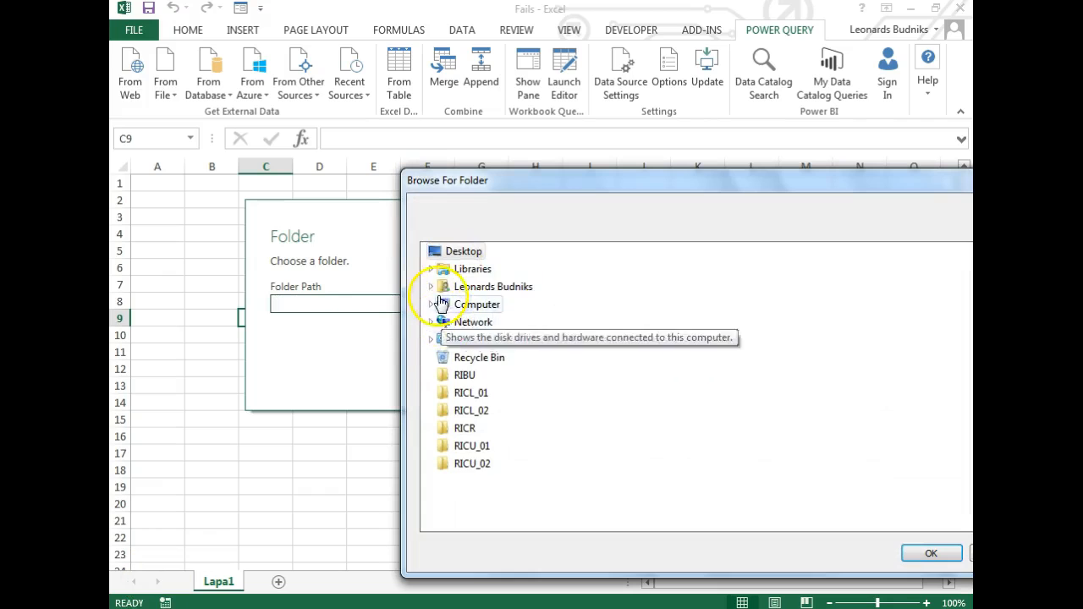
pyautogui.click(432, 287)
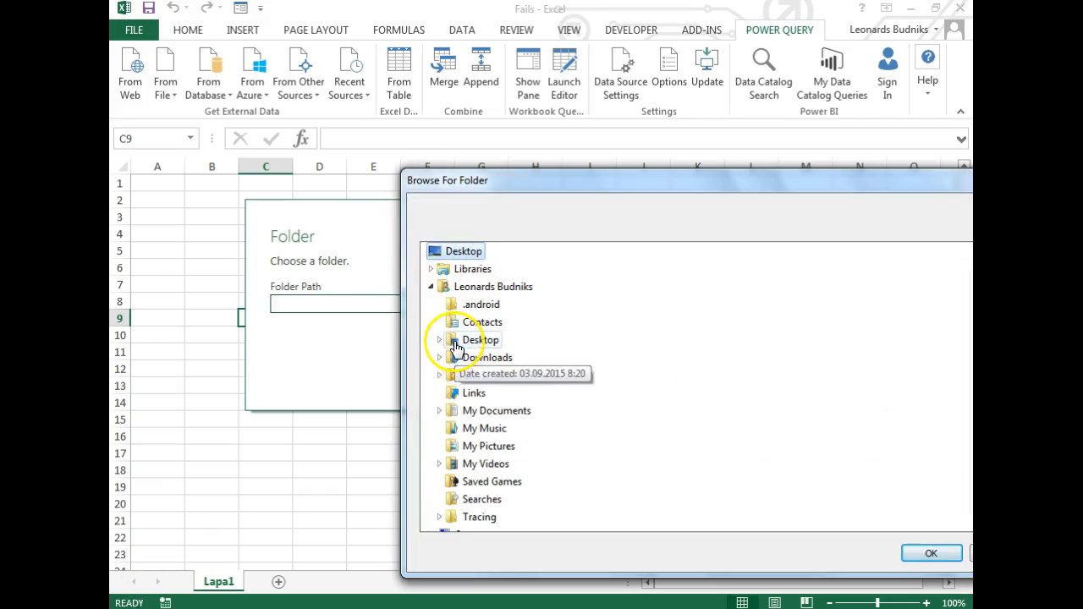
pyautogui.click(439, 411)
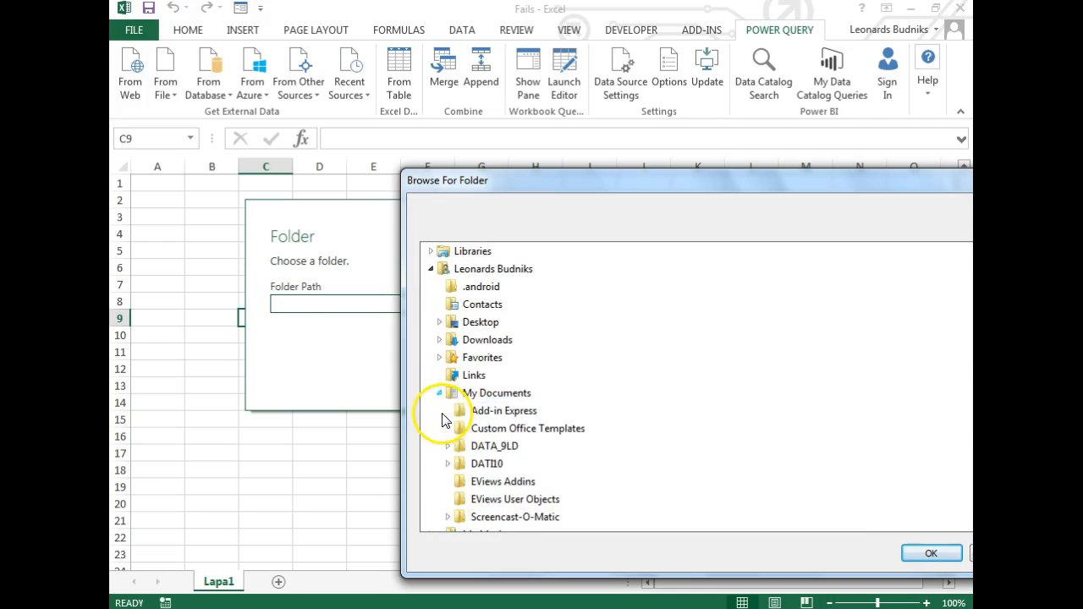
pyautogui.click(447, 463)
pyautogui.click(511, 499)
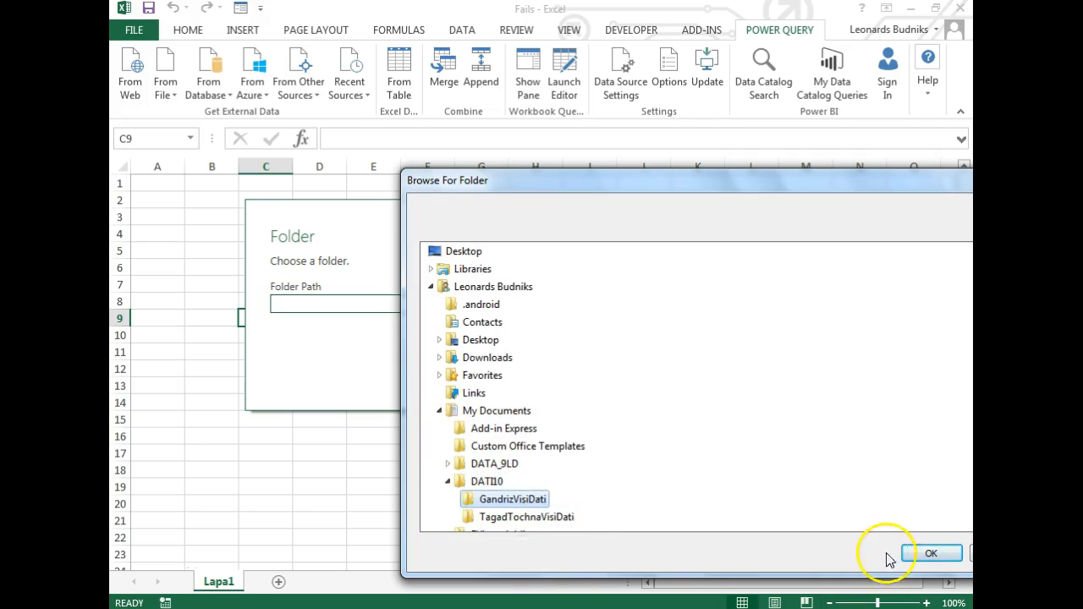
pyautogui.click(924, 553)
pyautogui.click(736, 377)
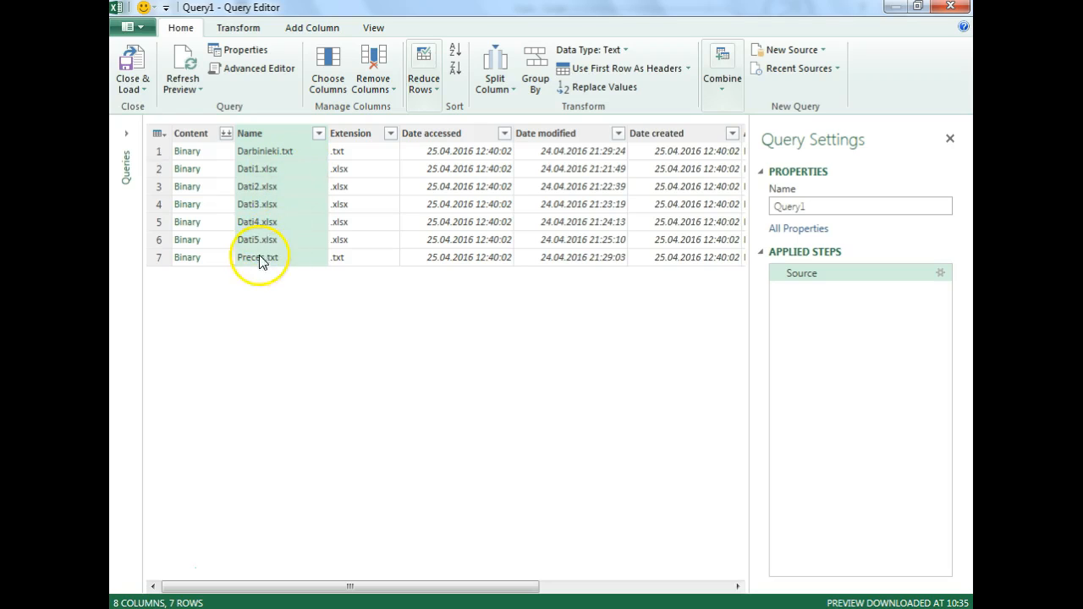
# Step: Filter the Extension column to keep only the .xlsx files
pyautogui.click(391, 135)
pyautogui.click(160, 310)
pyautogui.click(301, 391)
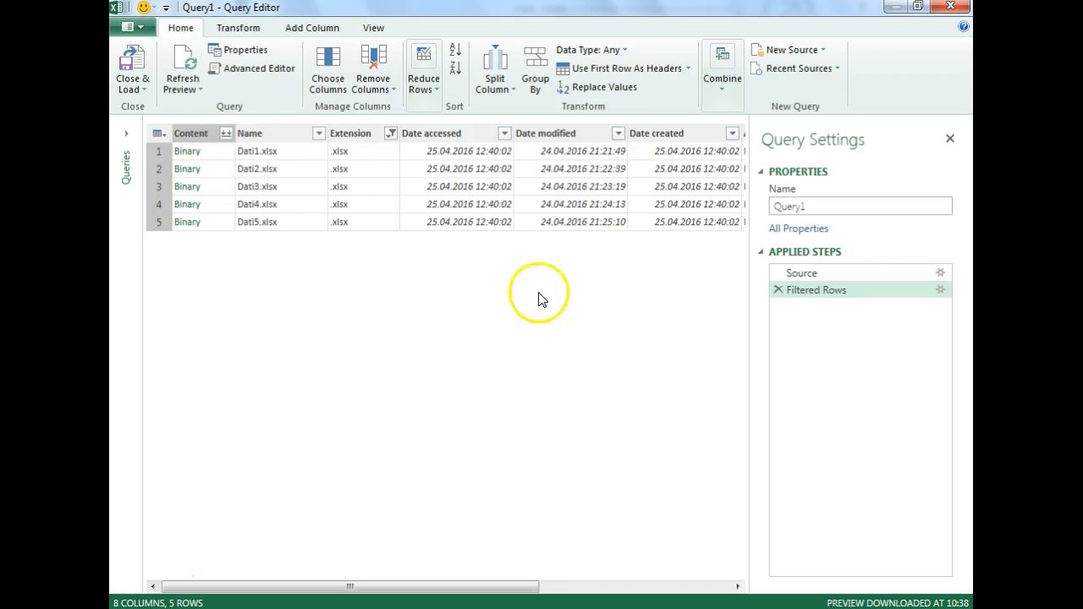
# Step: Remove all columns of the query other than Content
pyautogui.click(199, 133)
pyautogui.rightClick(197, 132)
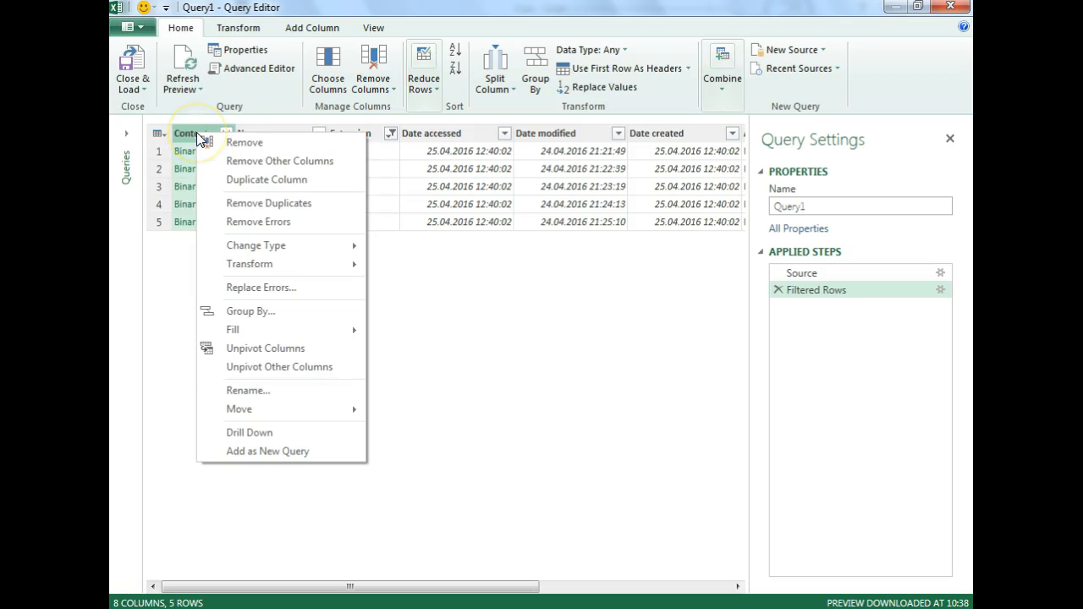
pyautogui.click(266, 164)
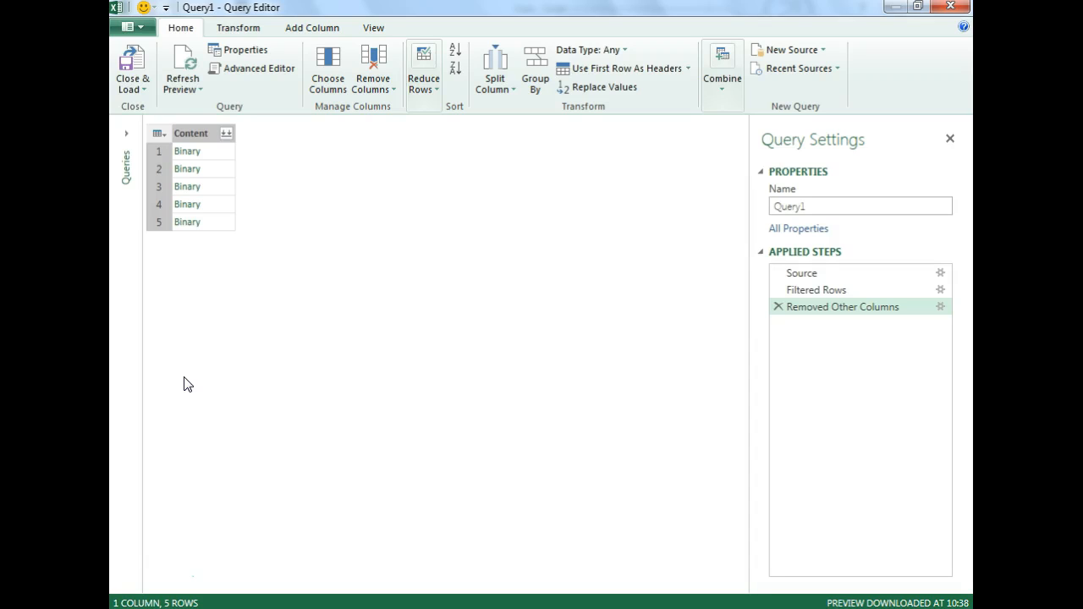
# Step: Try combining the binaries in the Content column, and delete the Imported Excel and Combined Binaries steps from the query
pyautogui.click(226, 138)
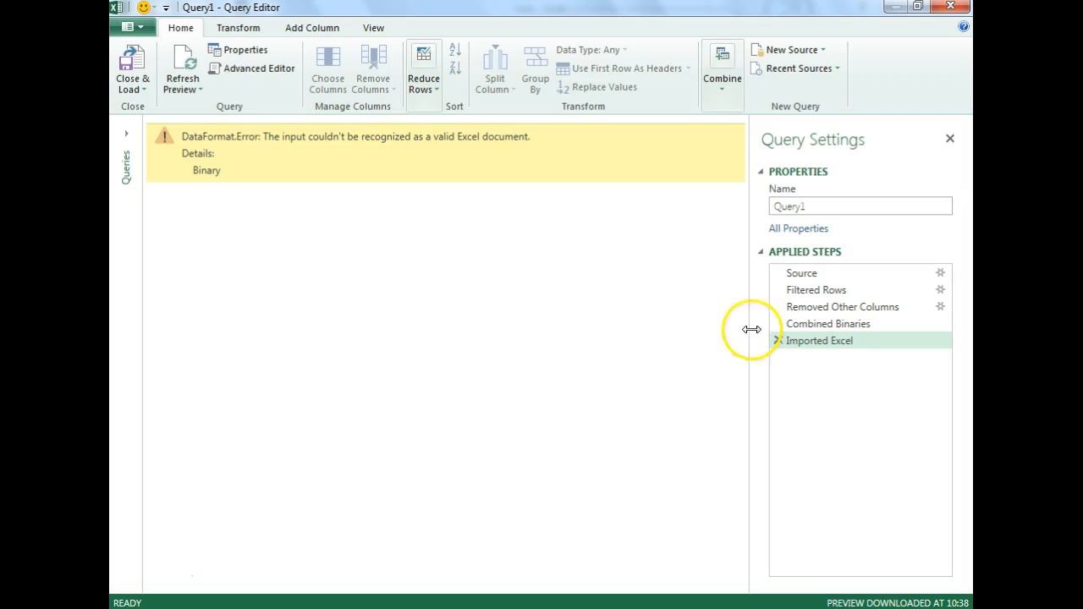
pyautogui.click(777, 341)
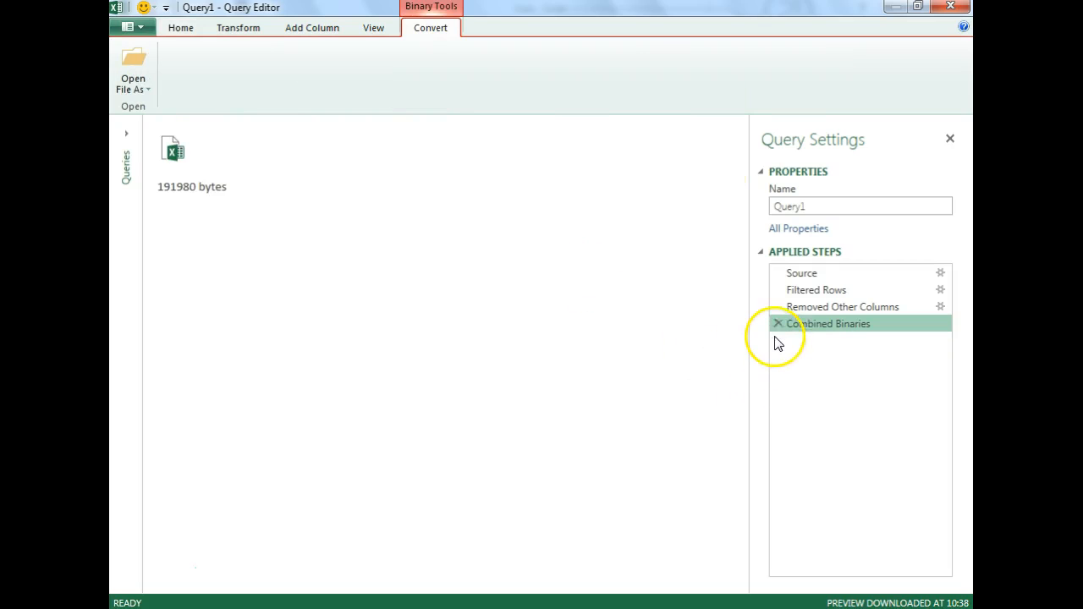
pyautogui.click(777, 324)
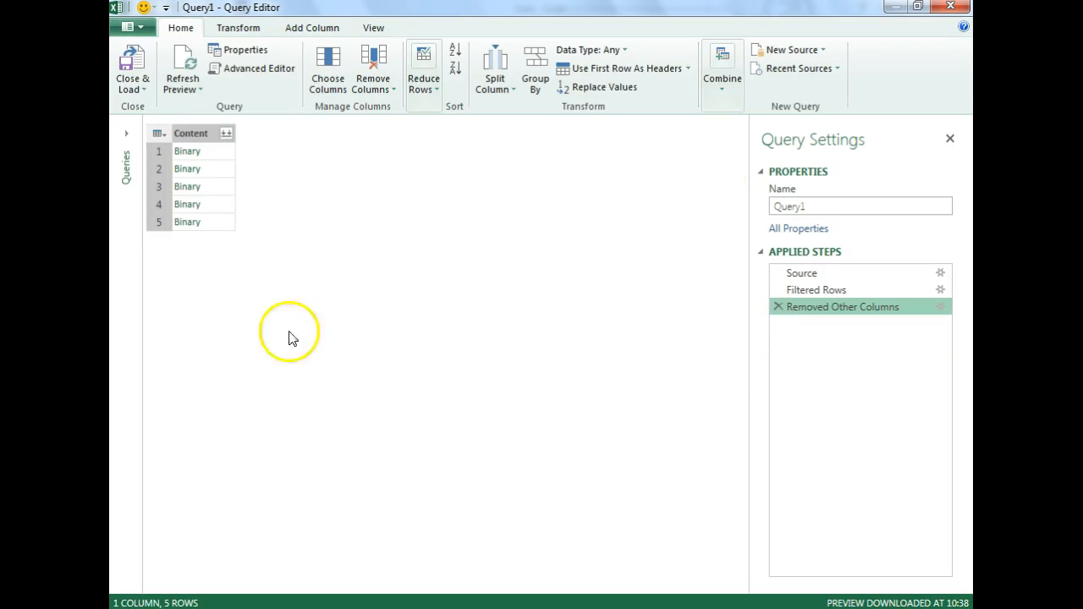
# Step: Begin adding a custom column to the query and name it ParExceli
pyautogui.click(205, 138)
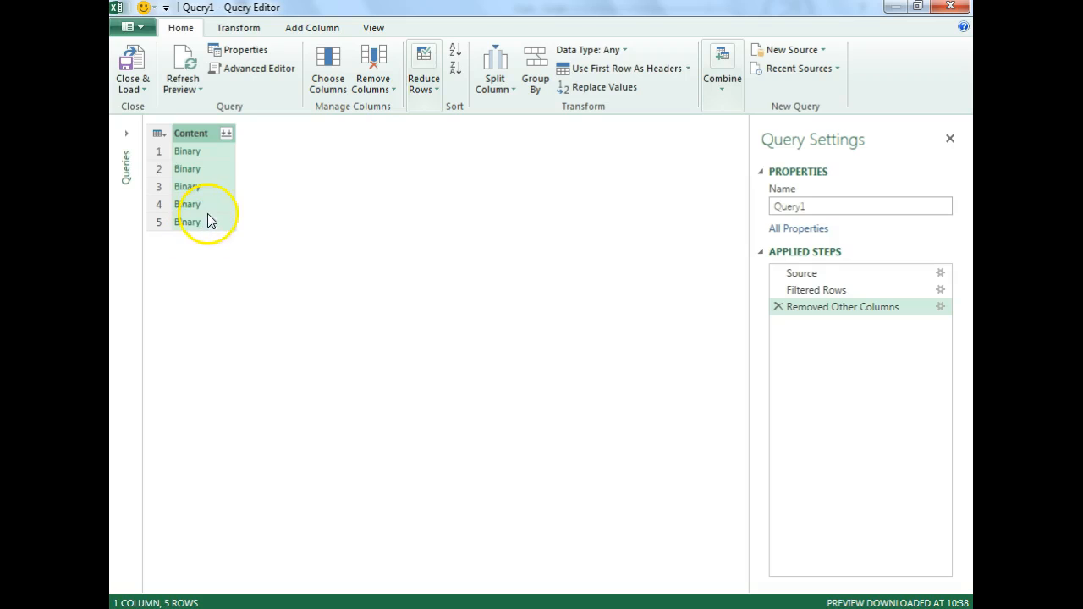
pyautogui.click(321, 32)
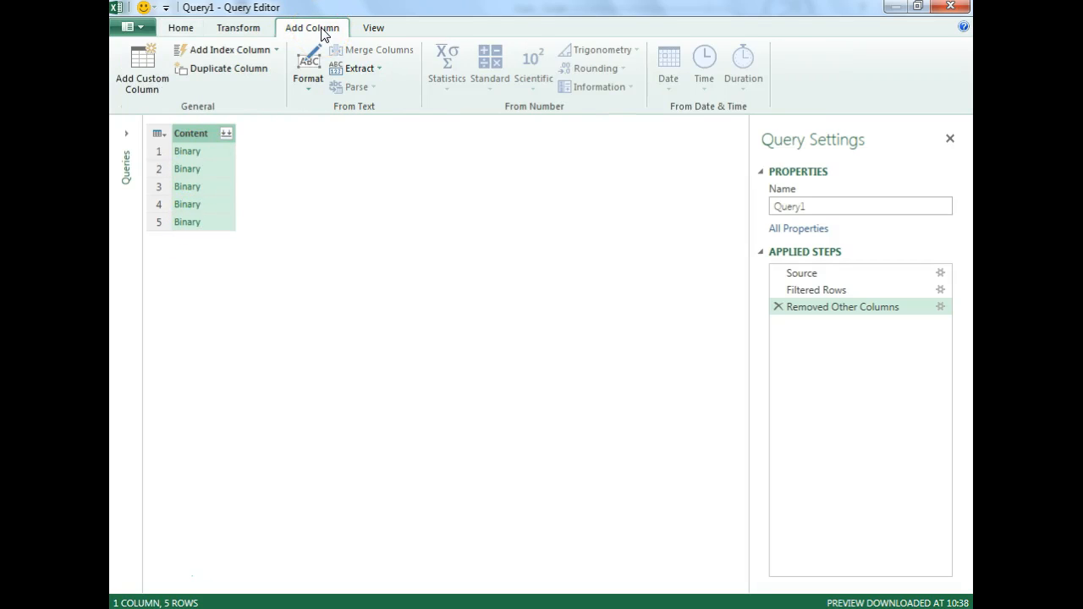
pyautogui.click(145, 84)
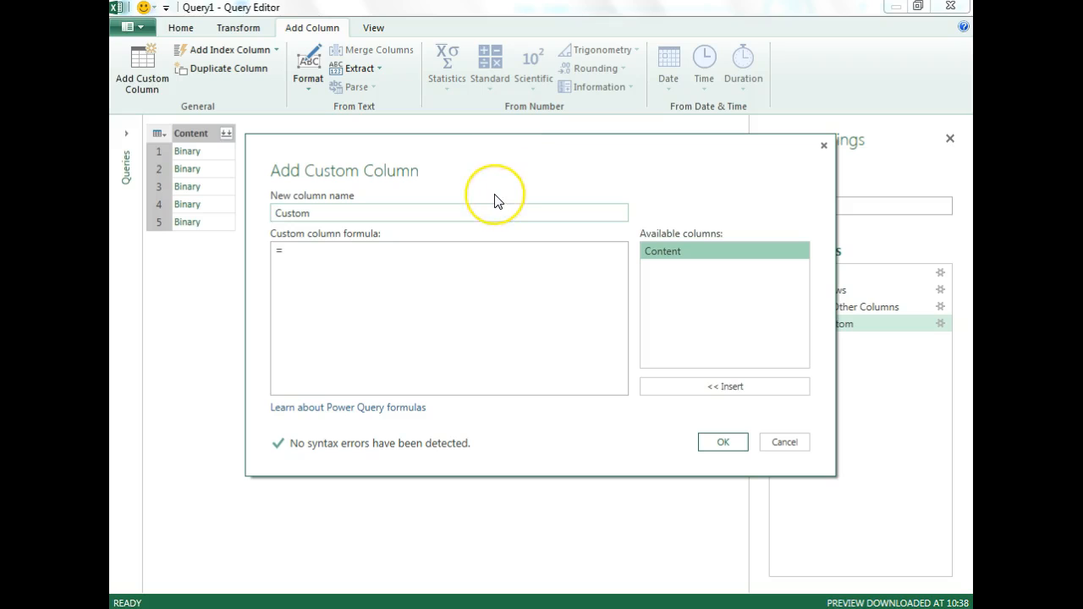
pyautogui.press('Delete')
pyautogui.press('Delete')
pyautogui.press('Delete')
pyautogui.press('Delete')
pyautogui.press('Delete')
pyautogui.press('Delete')
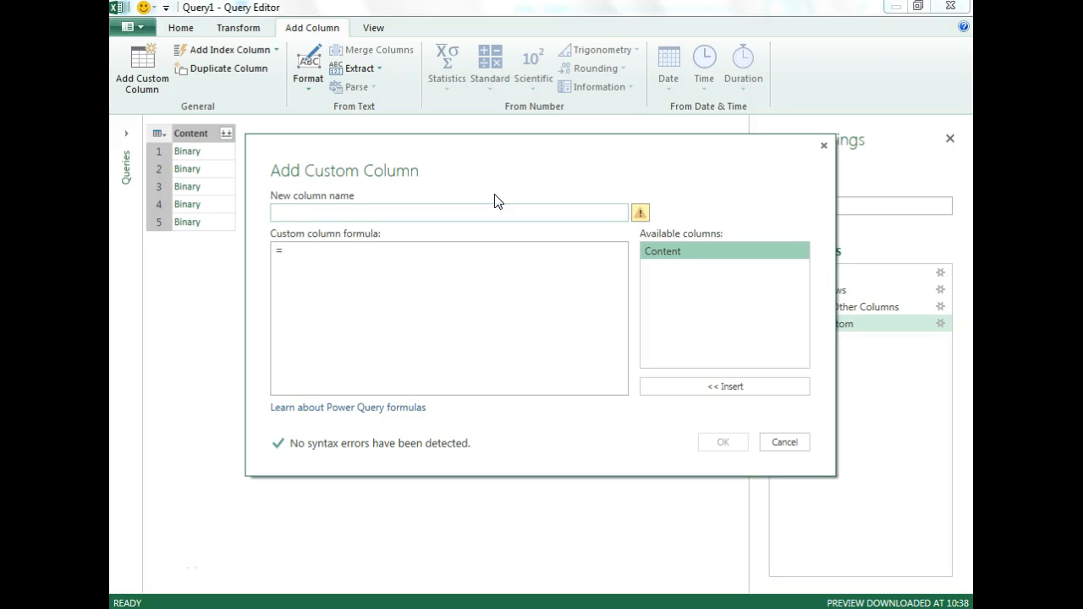
pyautogui.write('ParExceli')
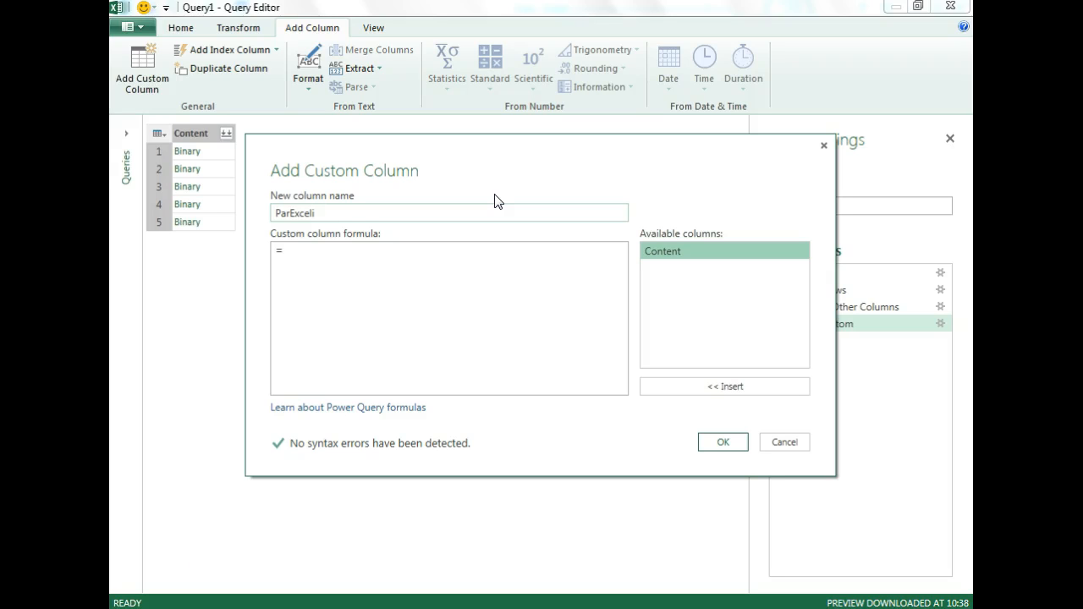
# Step: Give the ParExceli column the formula =Excel.Workbook([Content]) and add it to the query
pyautogui.click(340, 256)
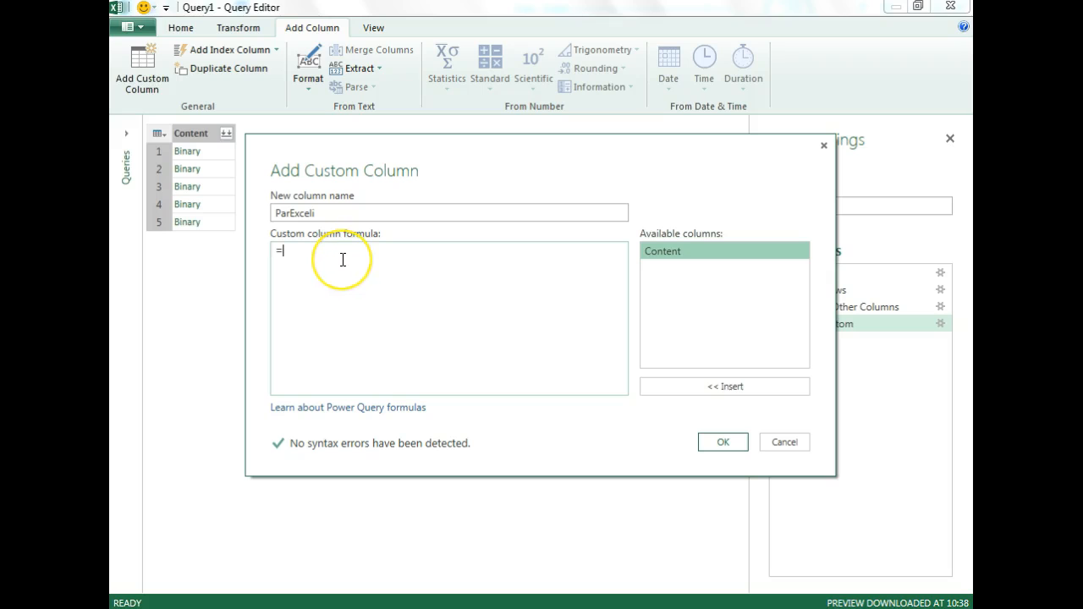
pyautogui.write('Excel.Workbook(')
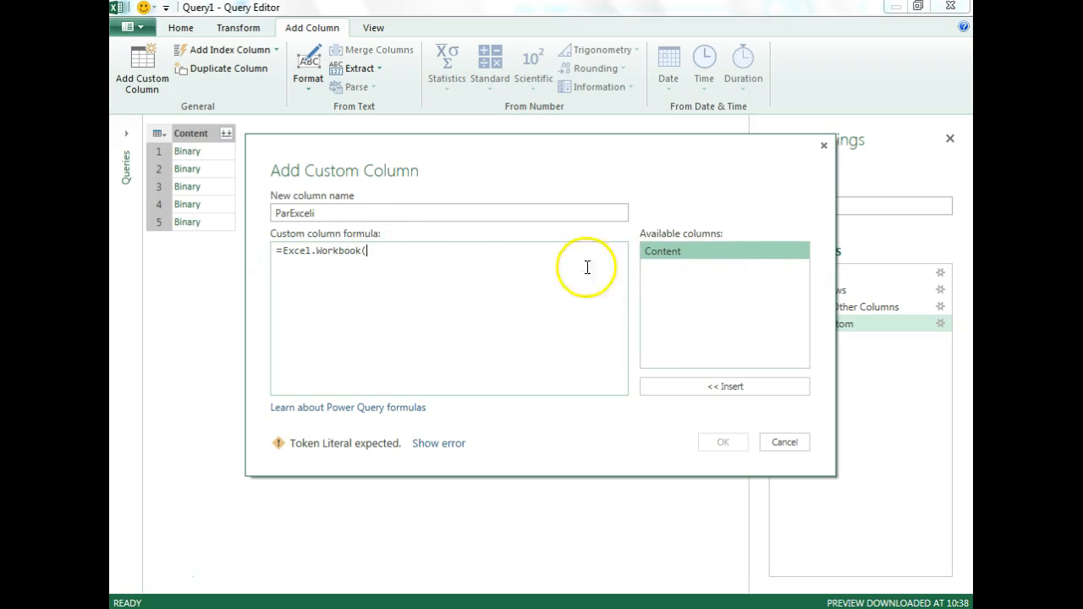
pyautogui.doubleClick(665, 254)
pyautogui.write(')')
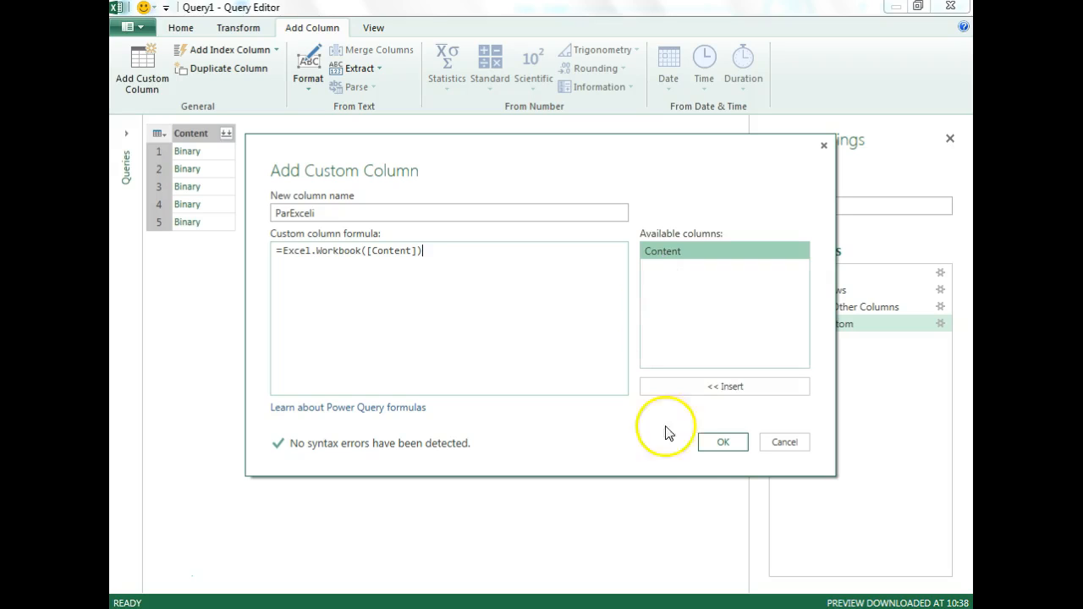
pyautogui.click(722, 442)
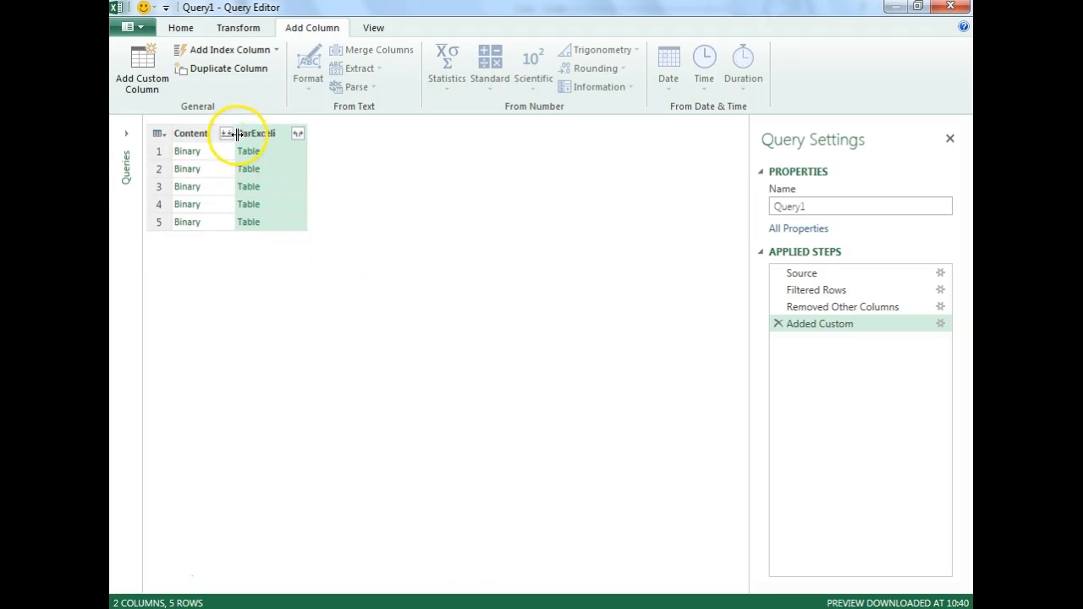
# Step: Expand the ParExceli column into all its fields without using the original column name as prefix
pyautogui.click(298, 135)
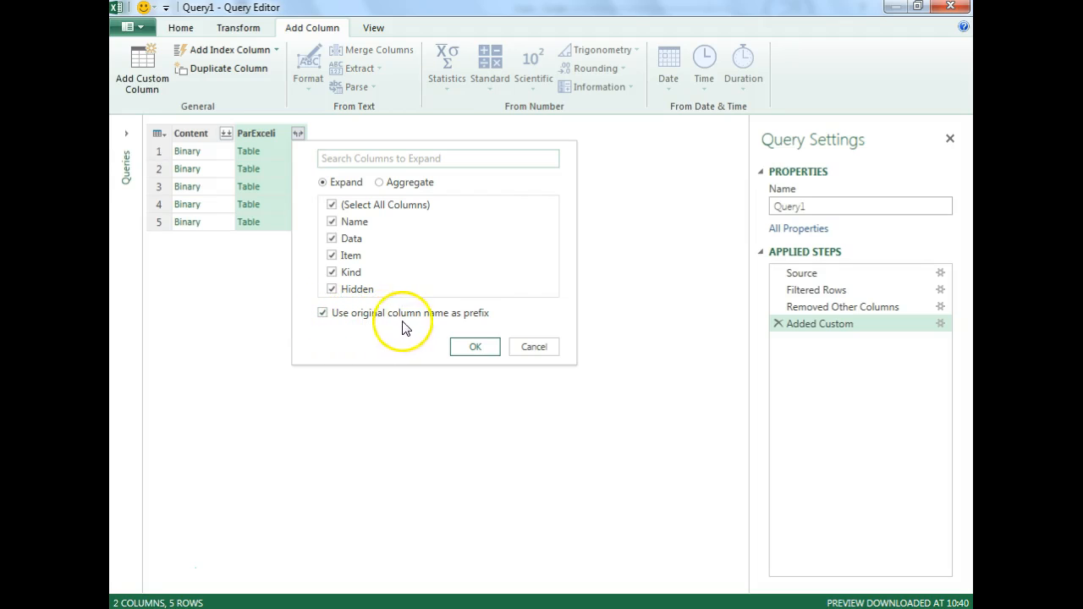
pyautogui.click(322, 313)
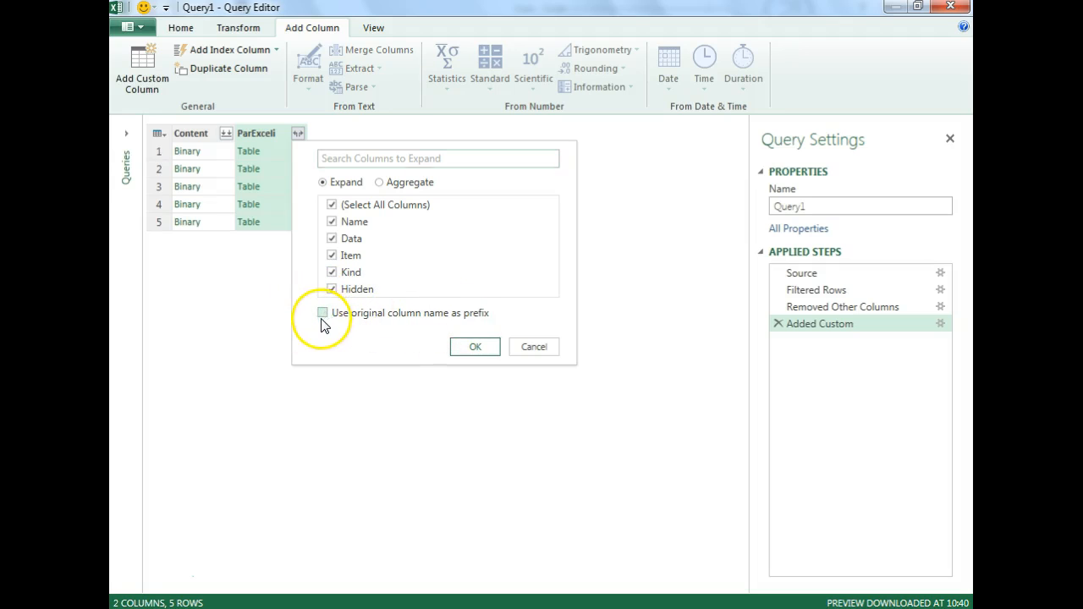
pyautogui.click(472, 349)
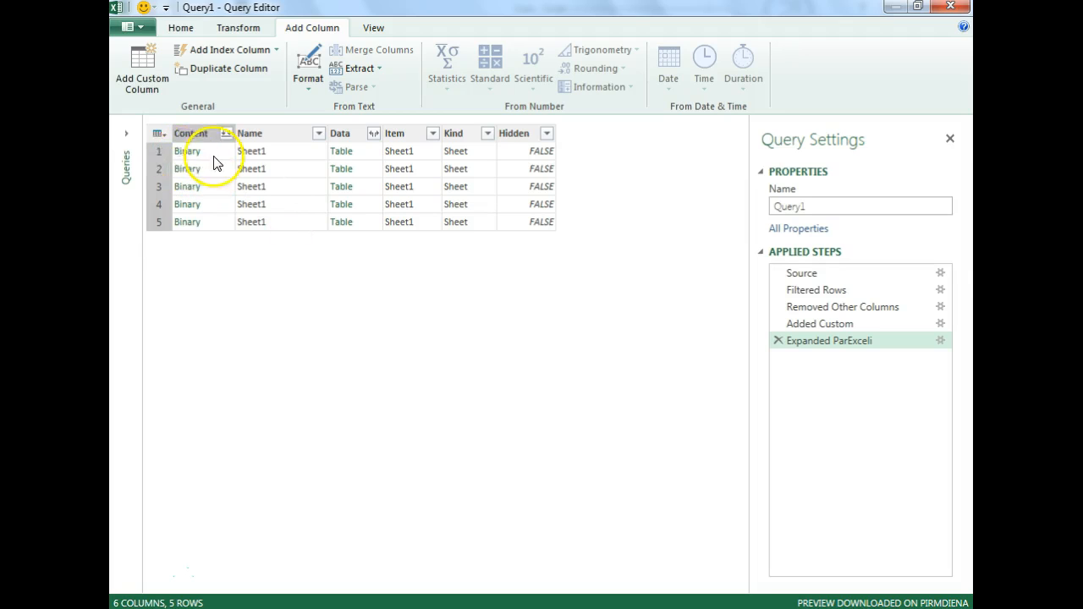
# Step: Remove all columns except Data from the query
pyautogui.click(260, 151)
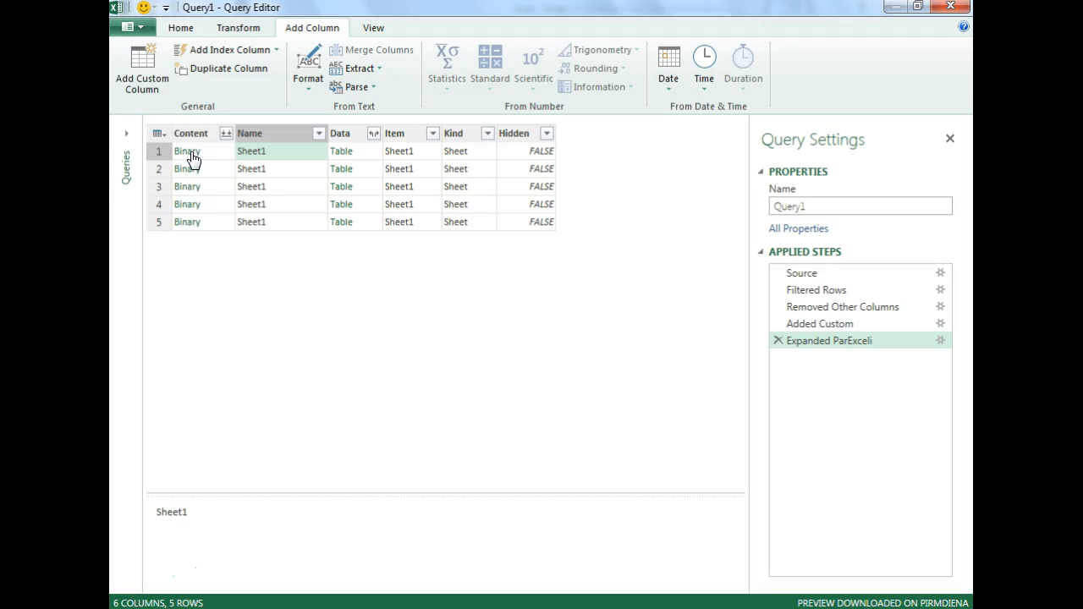
pyautogui.click(349, 137)
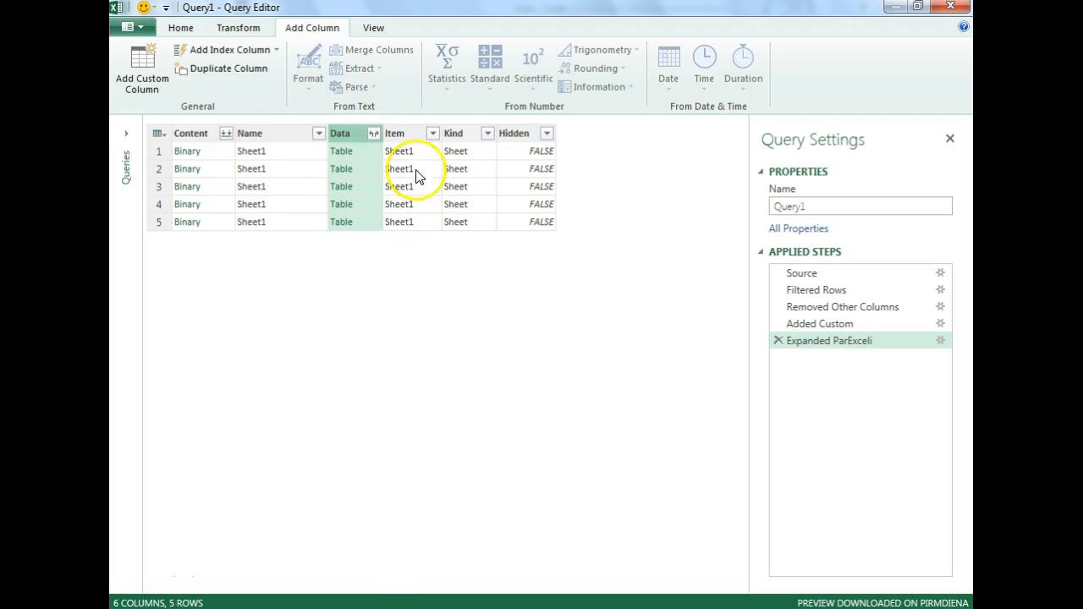
pyautogui.rightClick(352, 133)
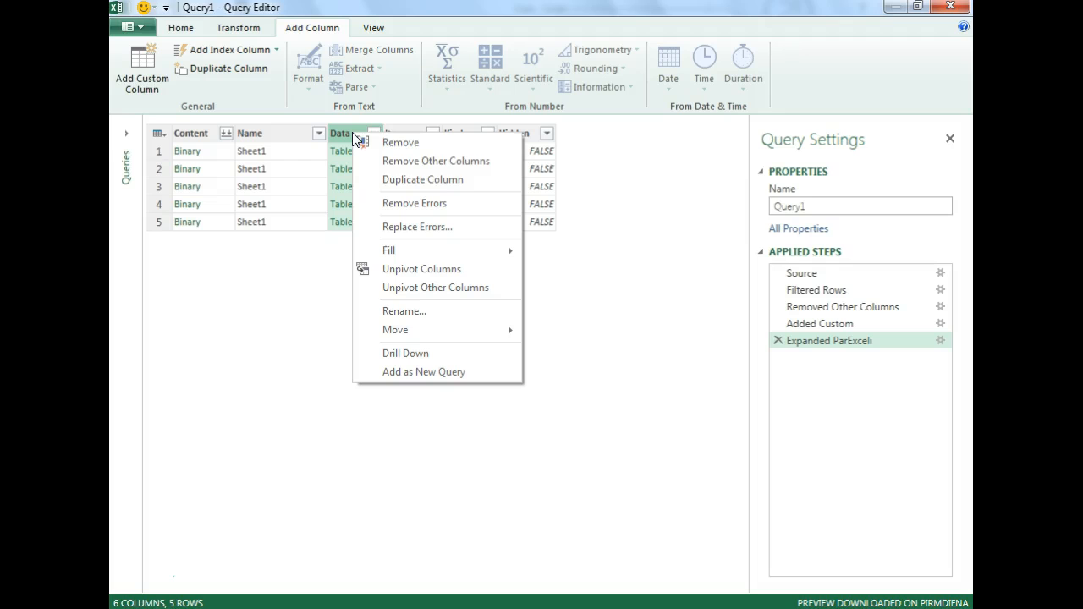
pyautogui.click(414, 161)
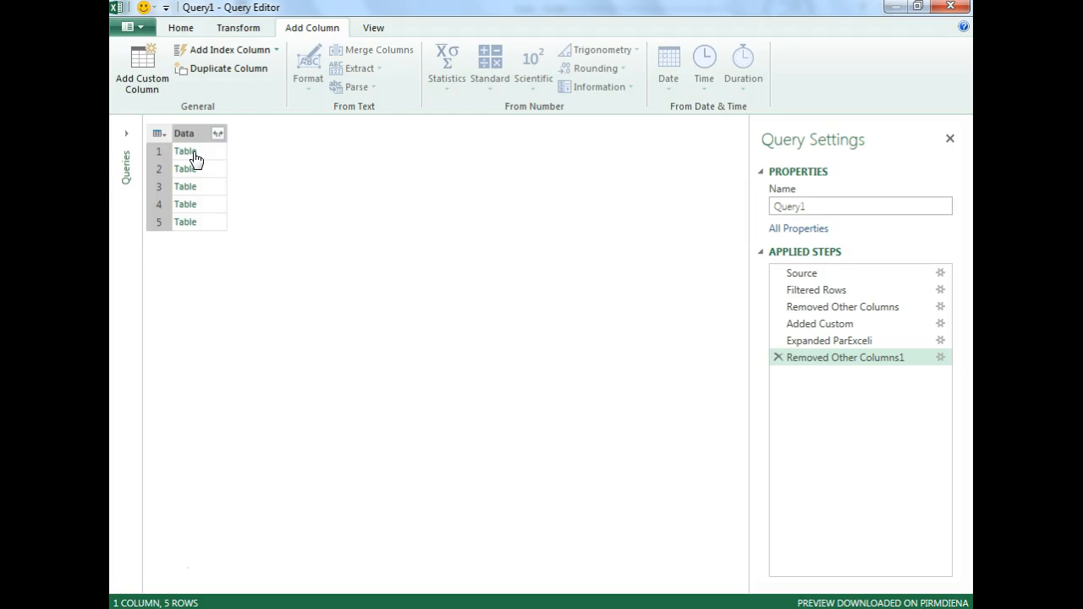
# Step: Try expanding the Data column into all its columns without a prefix, and delete the Expanded Data step from the query
pyautogui.click(218, 133)
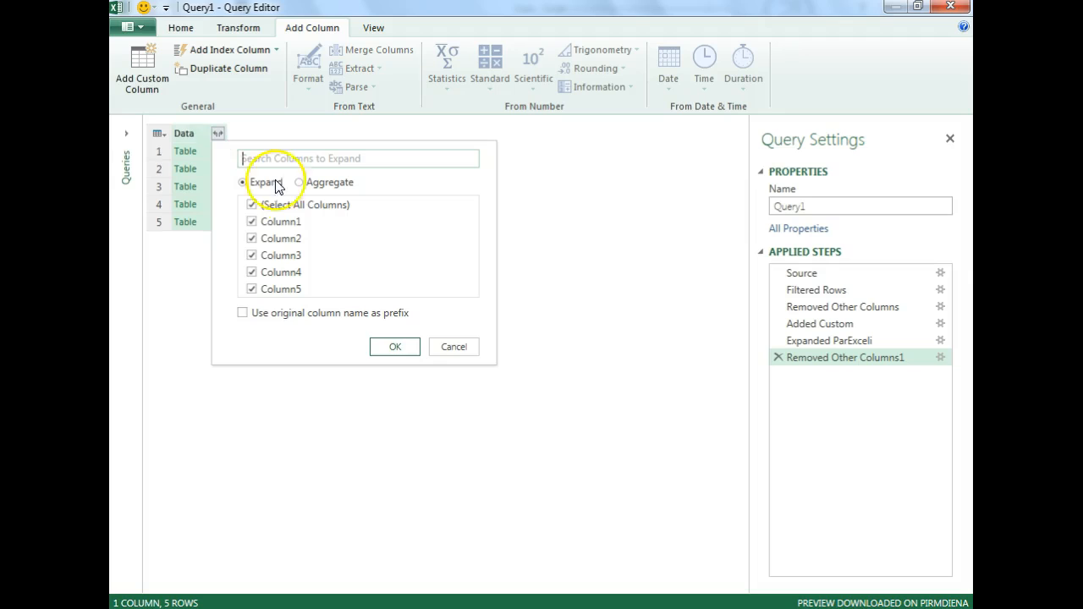
pyautogui.click(396, 348)
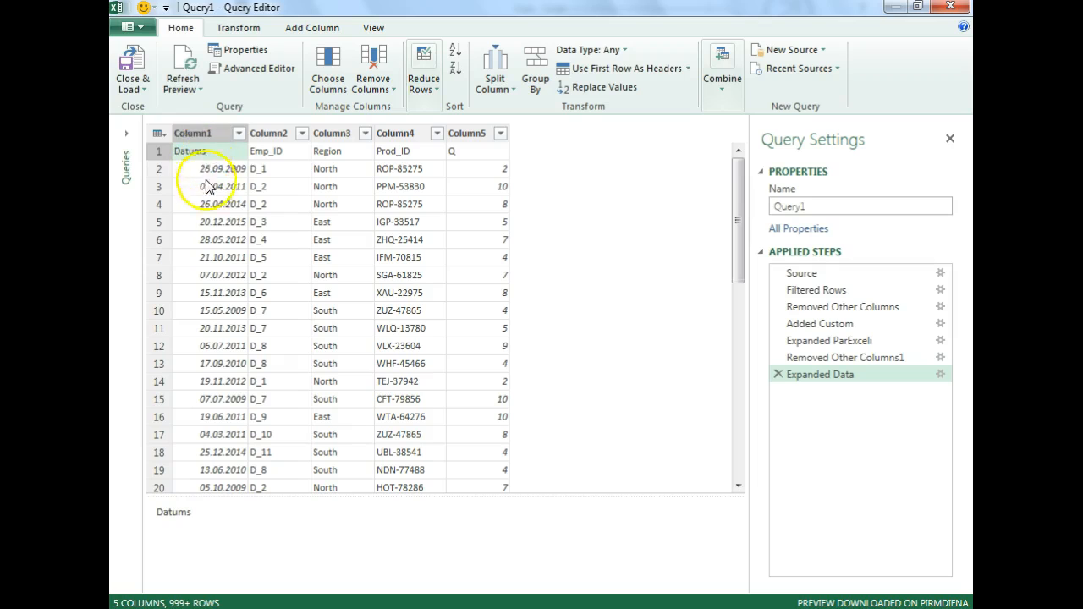
pyautogui.click(192, 133)
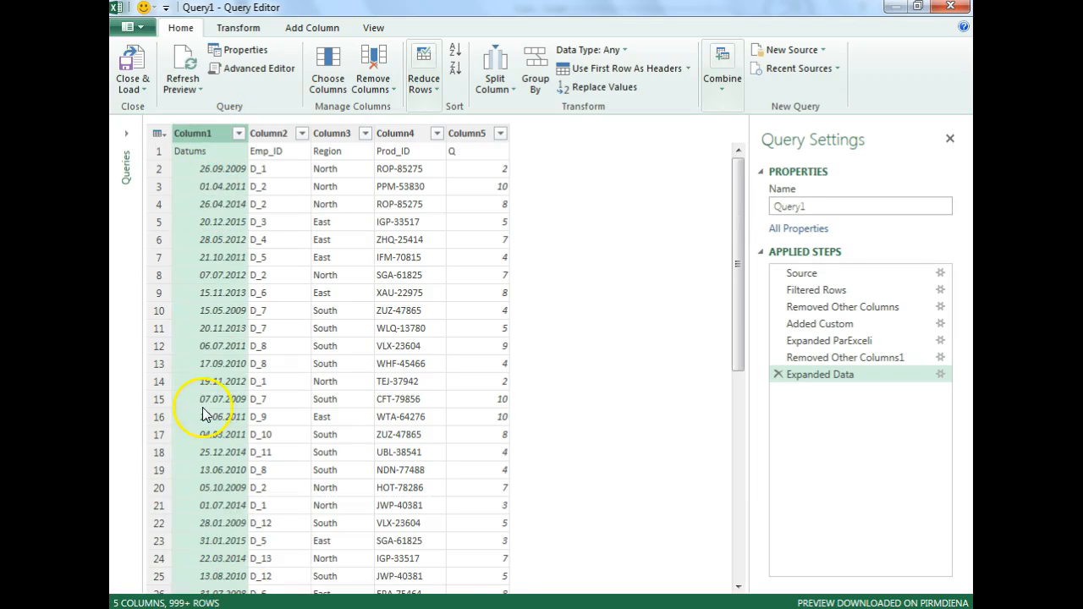
pyautogui.click(203, 152)
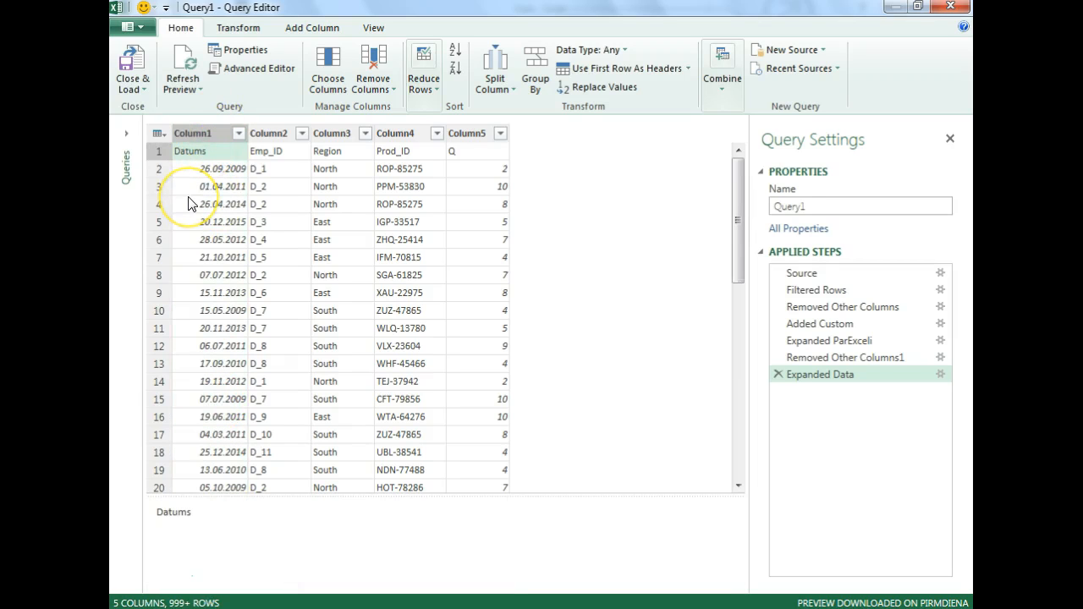
pyautogui.click(234, 185)
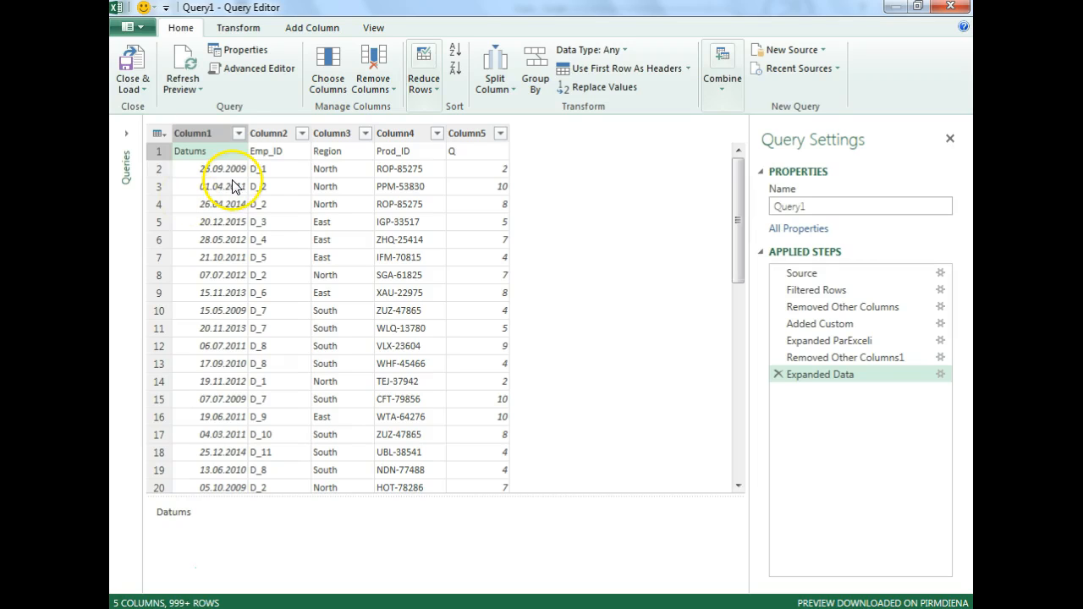
pyautogui.click(778, 375)
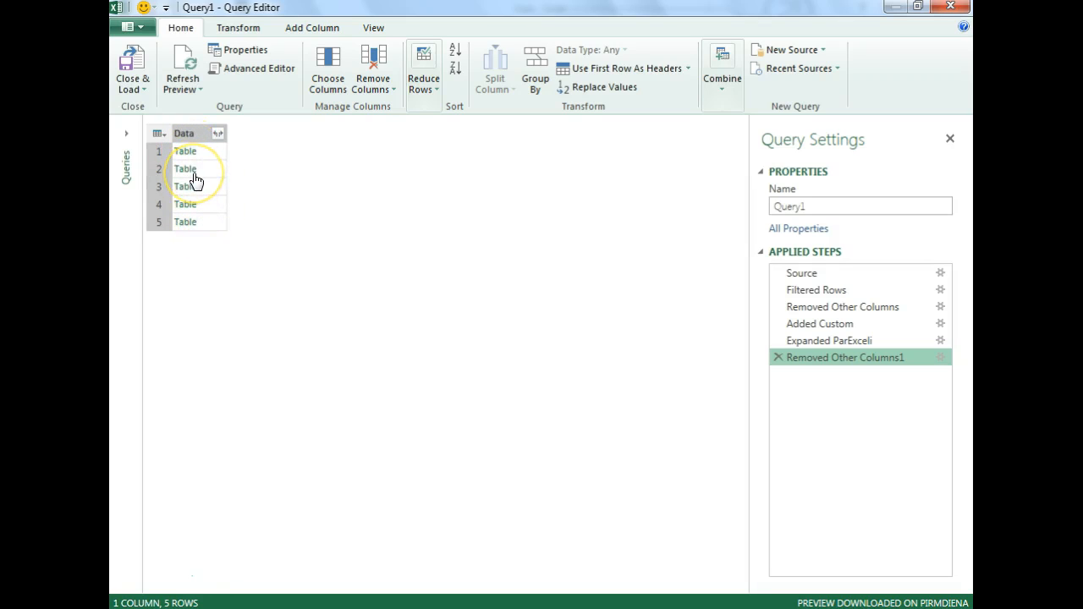
# Step: Begin adding a custom column to the query and name it ArVirsrakstiem
pyautogui.click(190, 133)
pyautogui.click(304, 30)
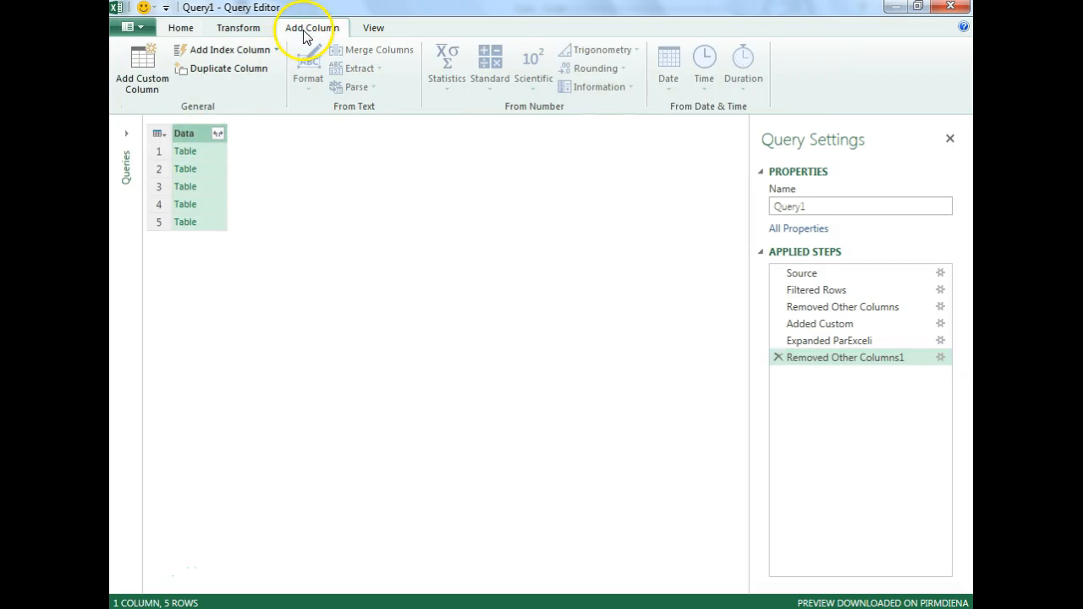
pyautogui.click(140, 85)
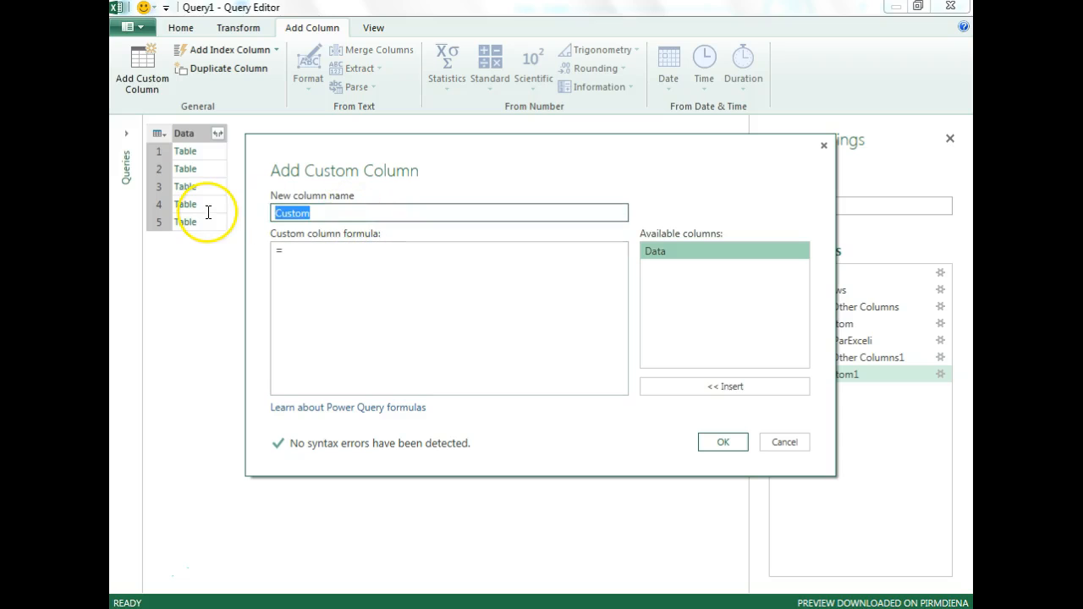
pyautogui.write('ArVirsrakstiem')
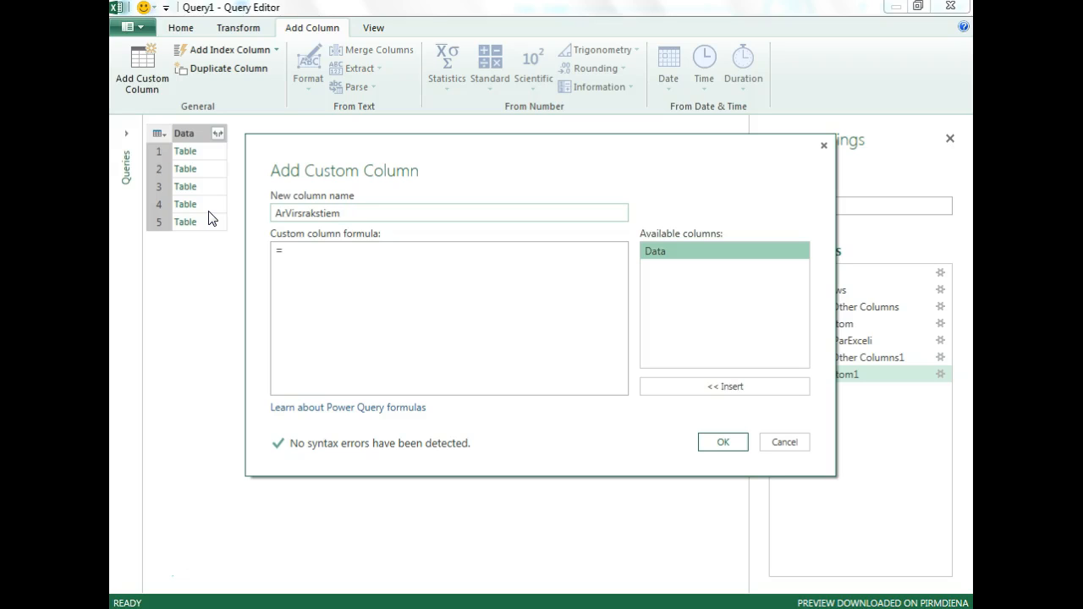
# Step: Give the ArVirsrakstiem column the formula =Table.PromoteHeaders([Data]) and add it to the query
pyautogui.click(285, 250)
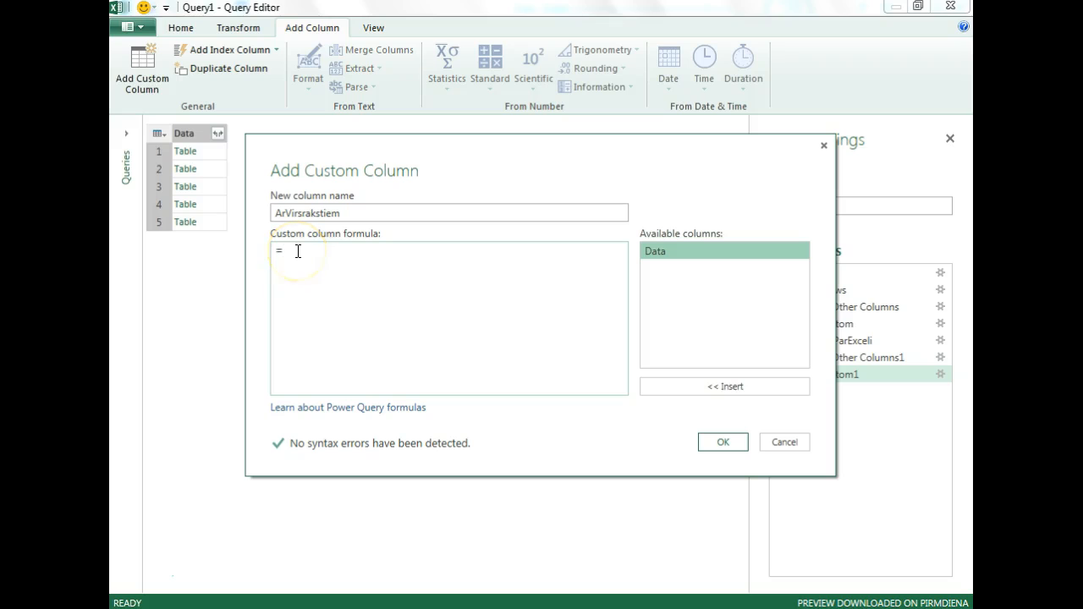
pyautogui.write('Table.')
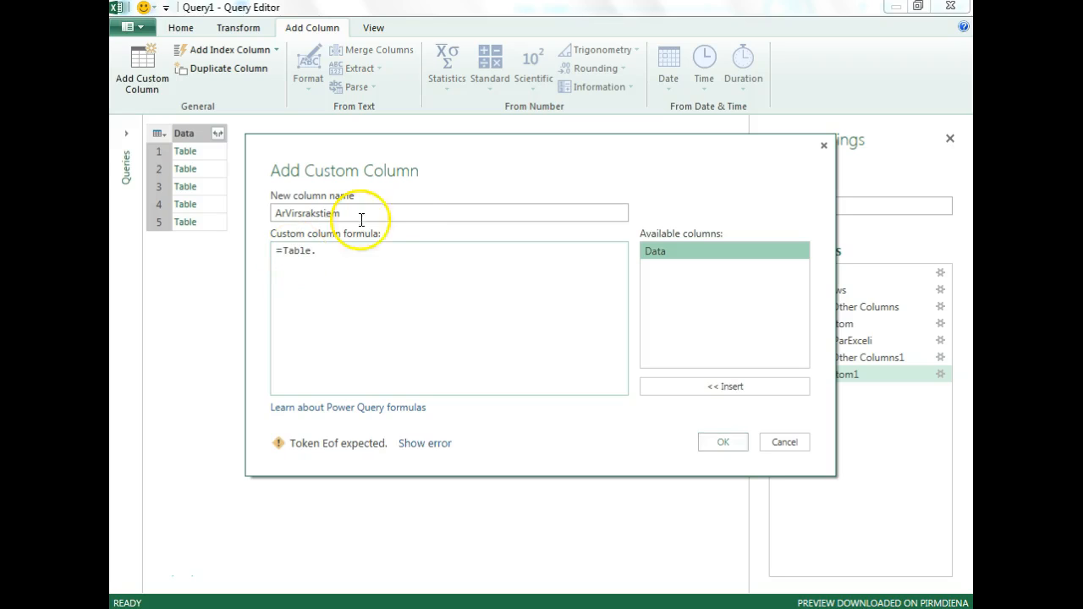
pyautogui.write('Promot')
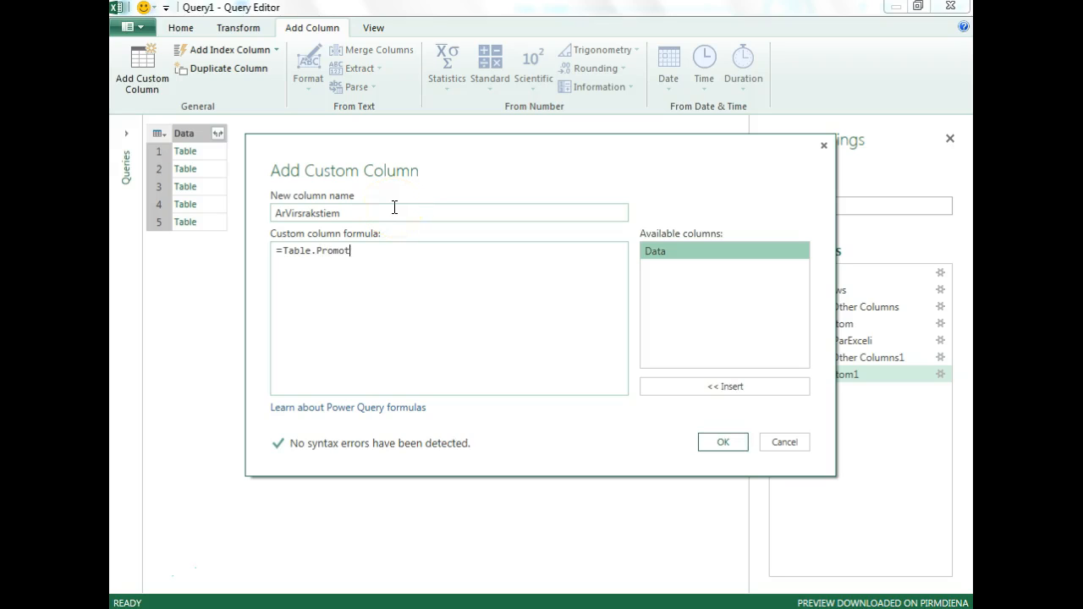
pyautogui.write('eHeaders(')
pyautogui.click(413, 346)
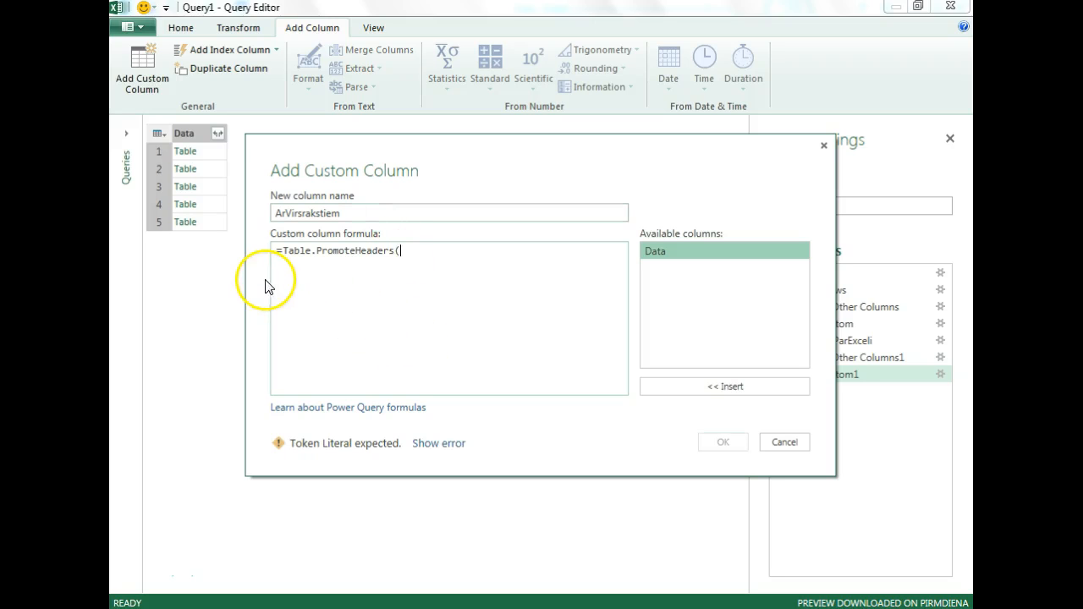
pyautogui.doubleClick(652, 251)
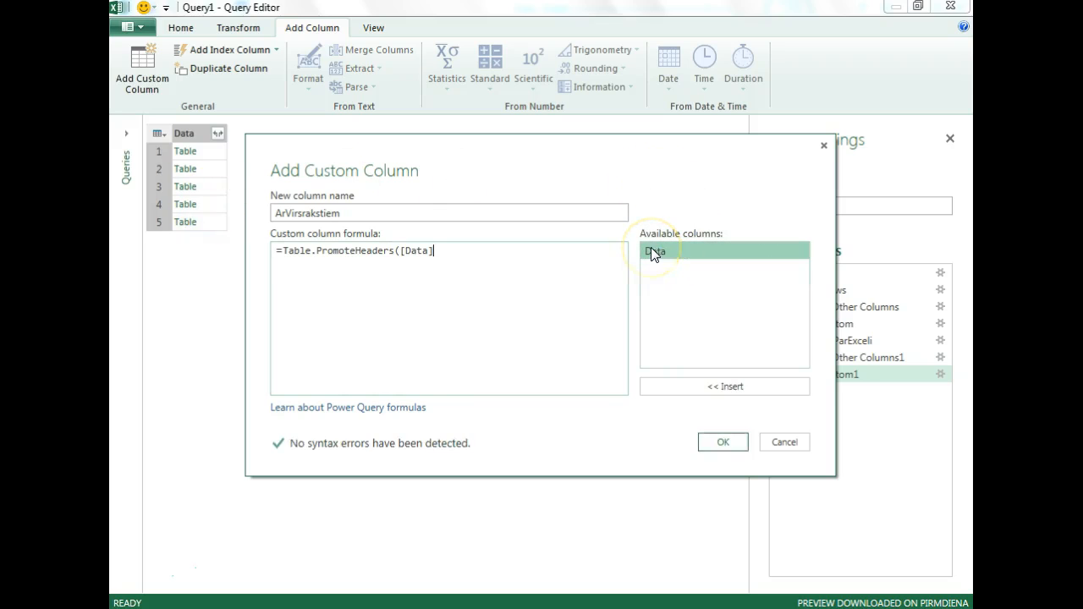
pyautogui.write(')')
pyautogui.click(721, 443)
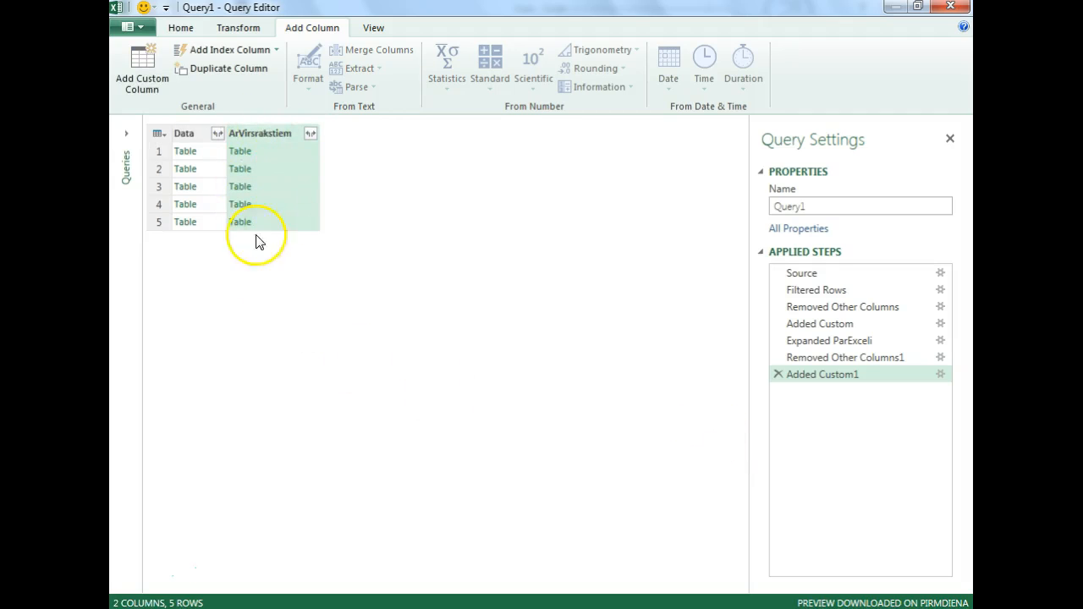
# Step: Check which fields ArVirsrakstiem offers for expansion, and remove the Data column from the query
pyautogui.click(312, 136)
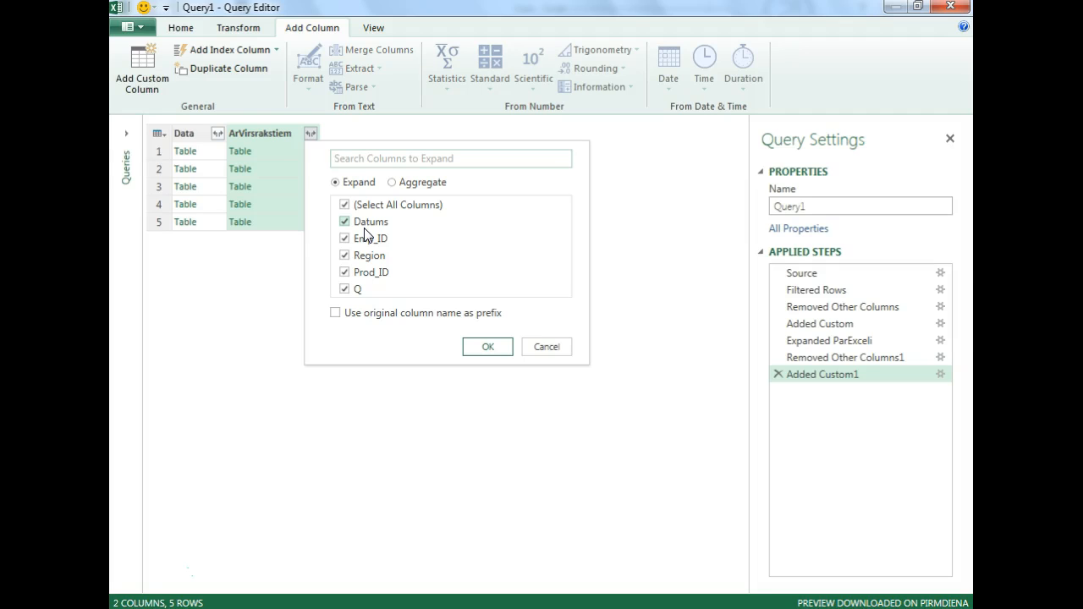
pyautogui.click(551, 357)
pyautogui.click(186, 137)
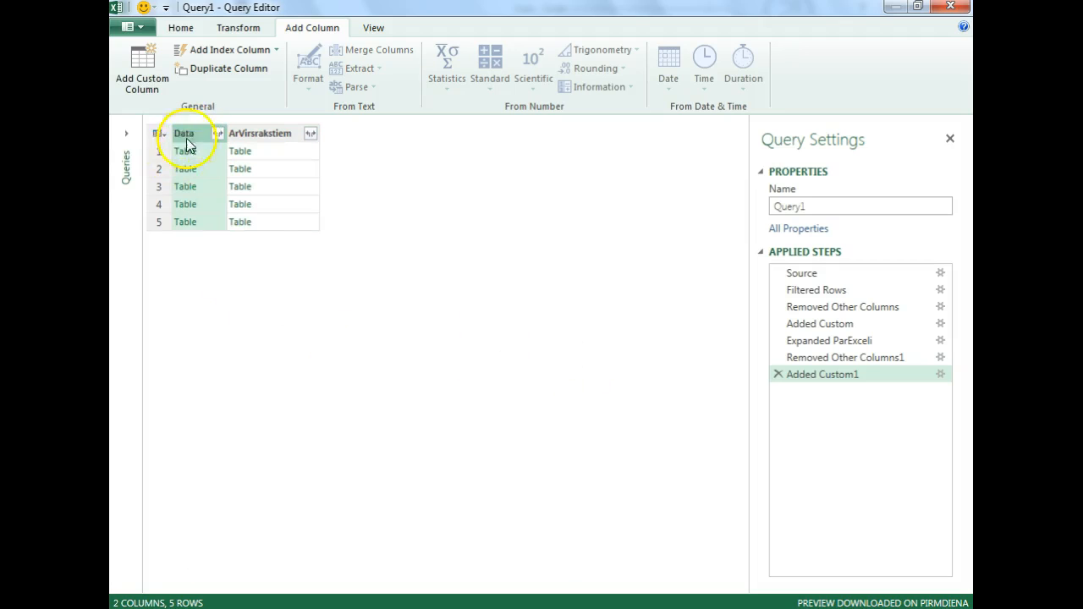
pyautogui.rightClick(195, 141)
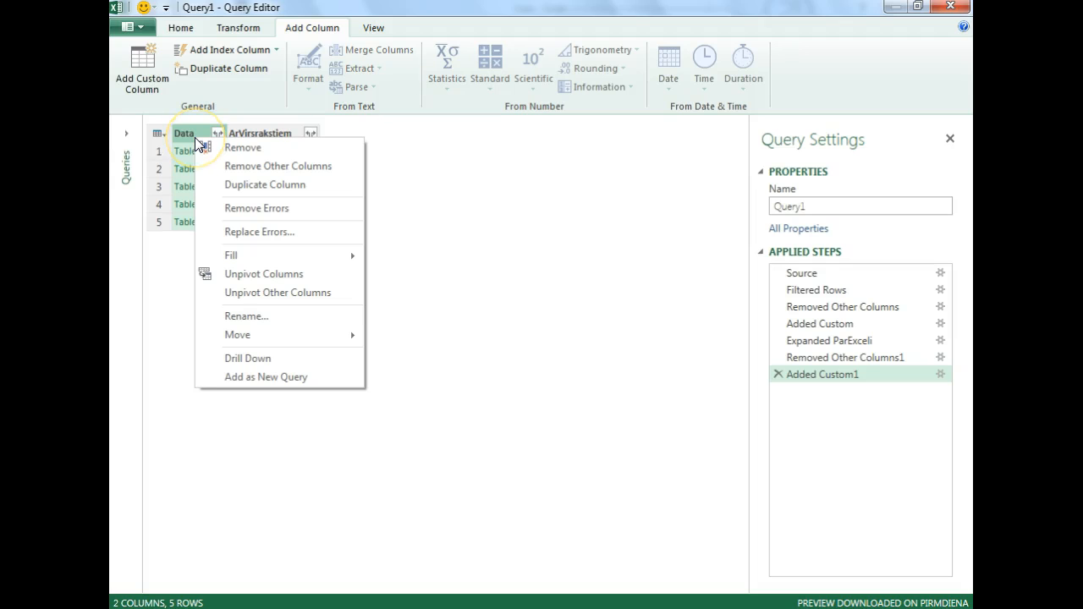
pyautogui.click(242, 148)
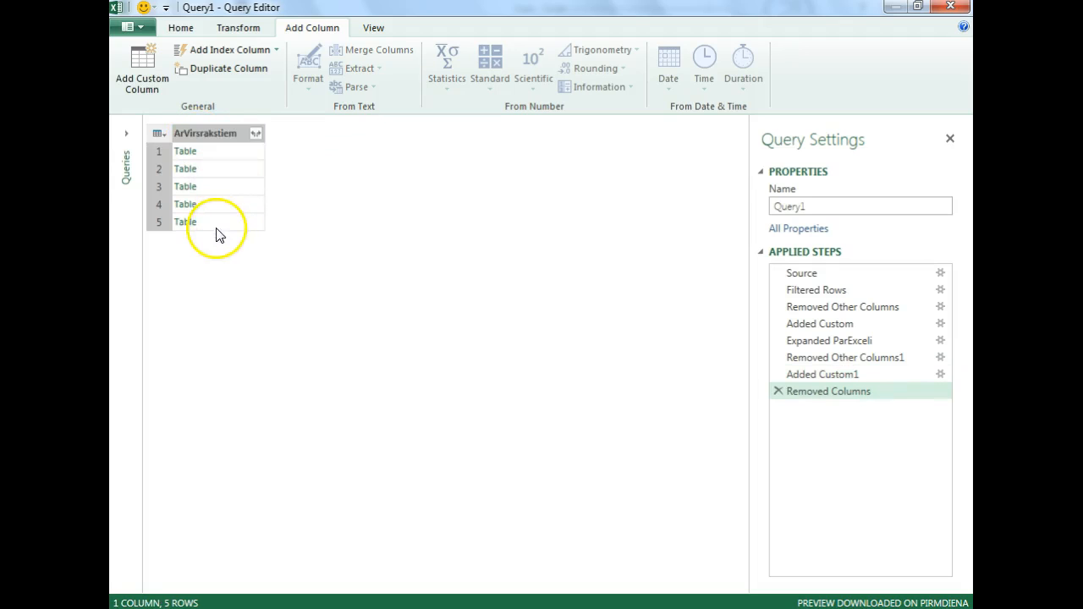
# Step: Expand the ArVirsrakstiem column into Datums, Emp_ID, Region, Prod_ID and Q without using the original column name as prefix
pyautogui.click(230, 133)
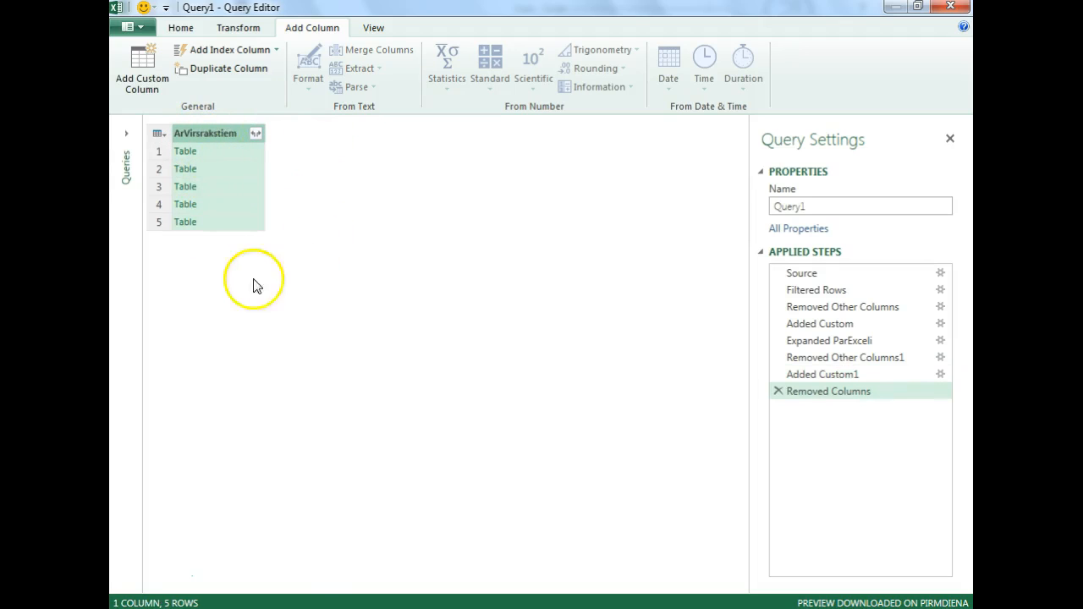
pyautogui.click(256, 133)
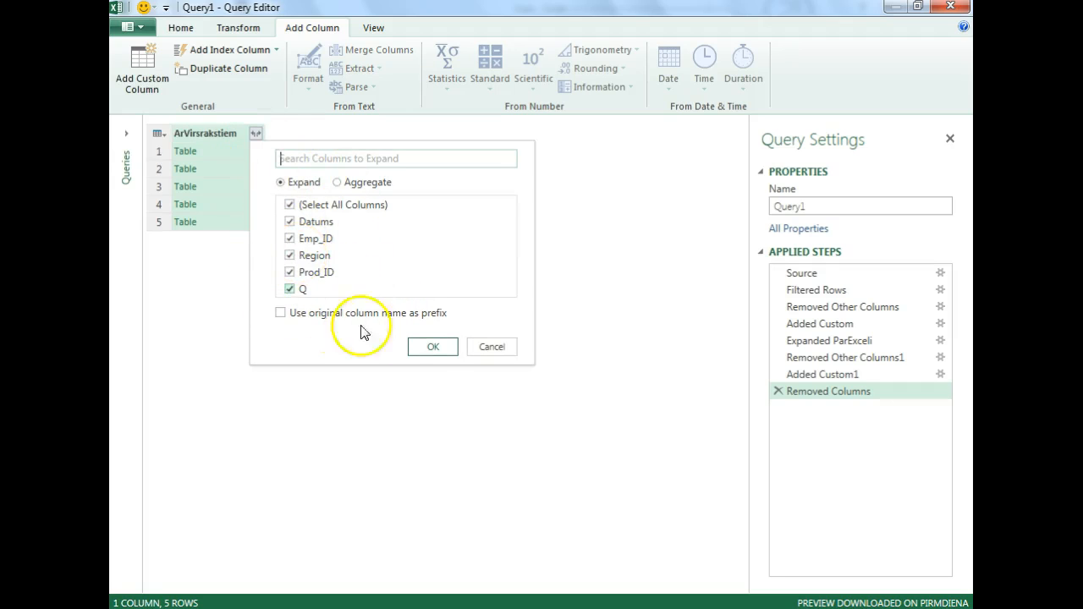
pyautogui.click(433, 349)
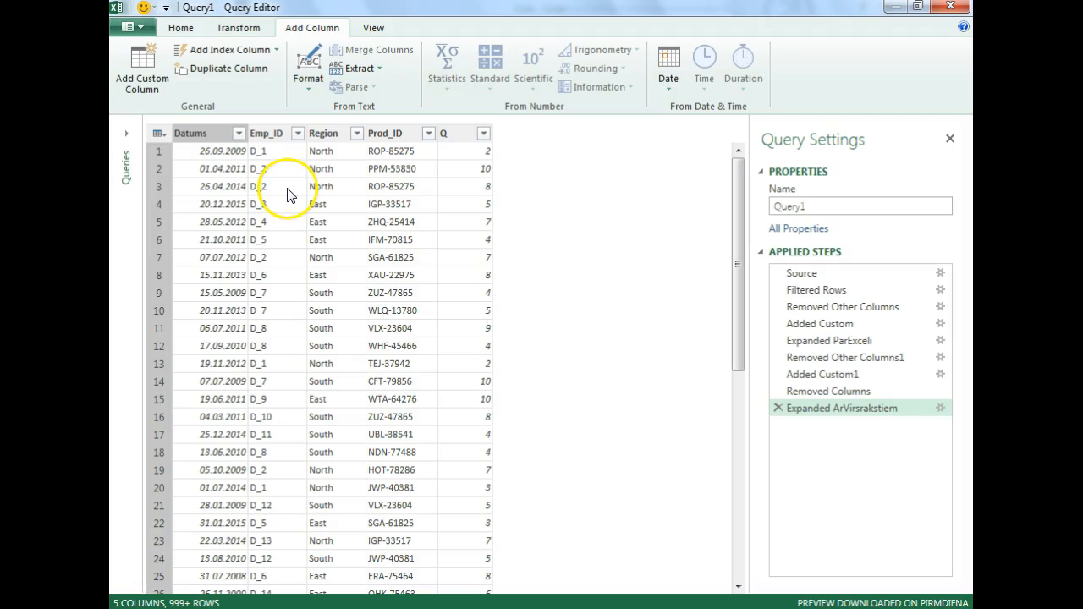
# Step: Set the data type of the Datums column to Date and of the Q column to Whole Number
pyautogui.click(208, 133)
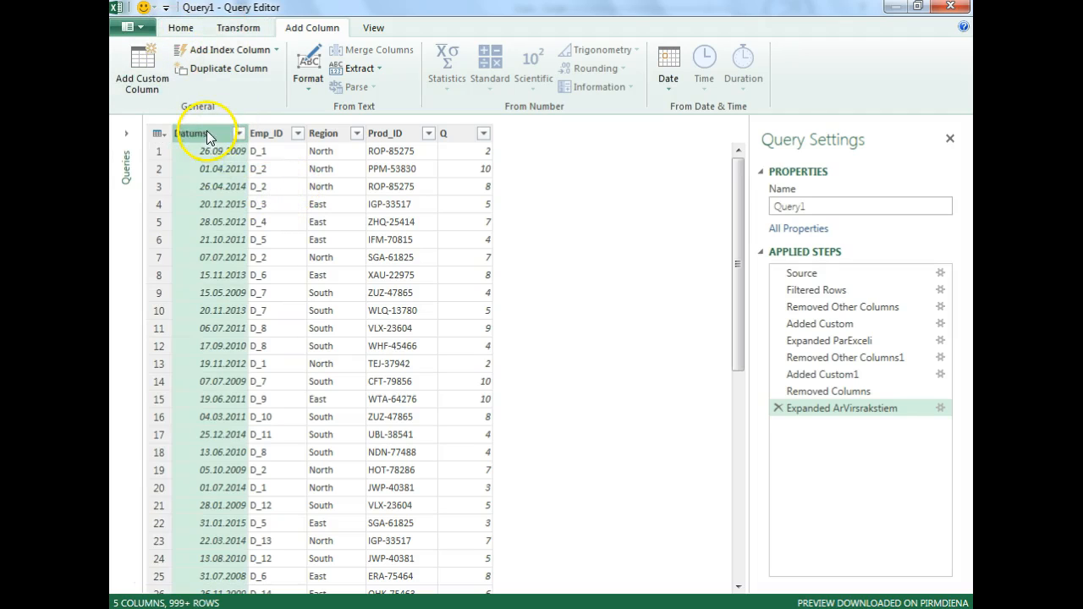
pyautogui.click(180, 28)
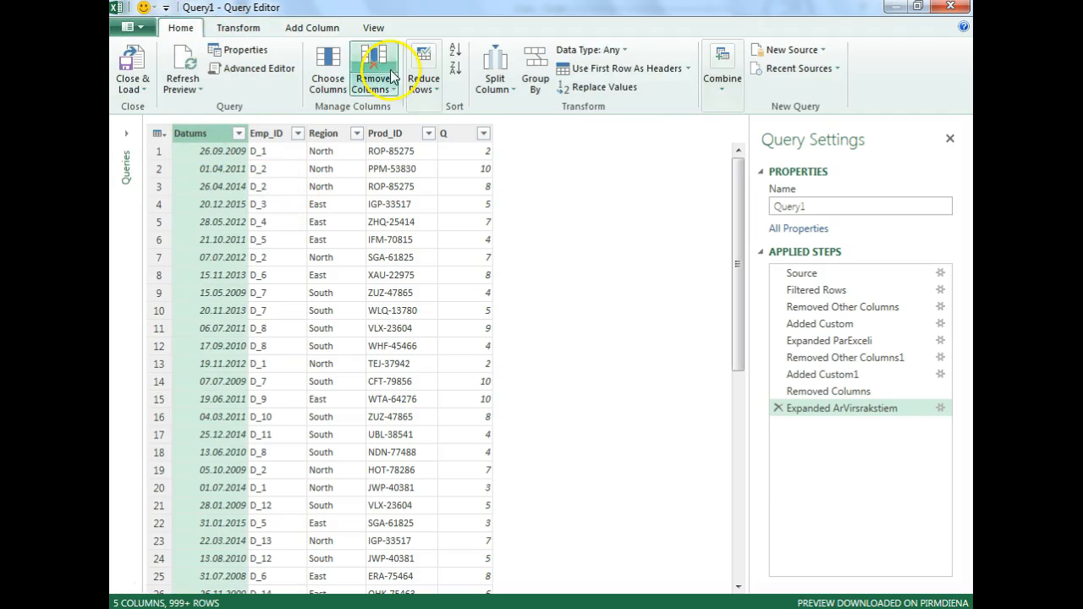
pyautogui.click(579, 50)
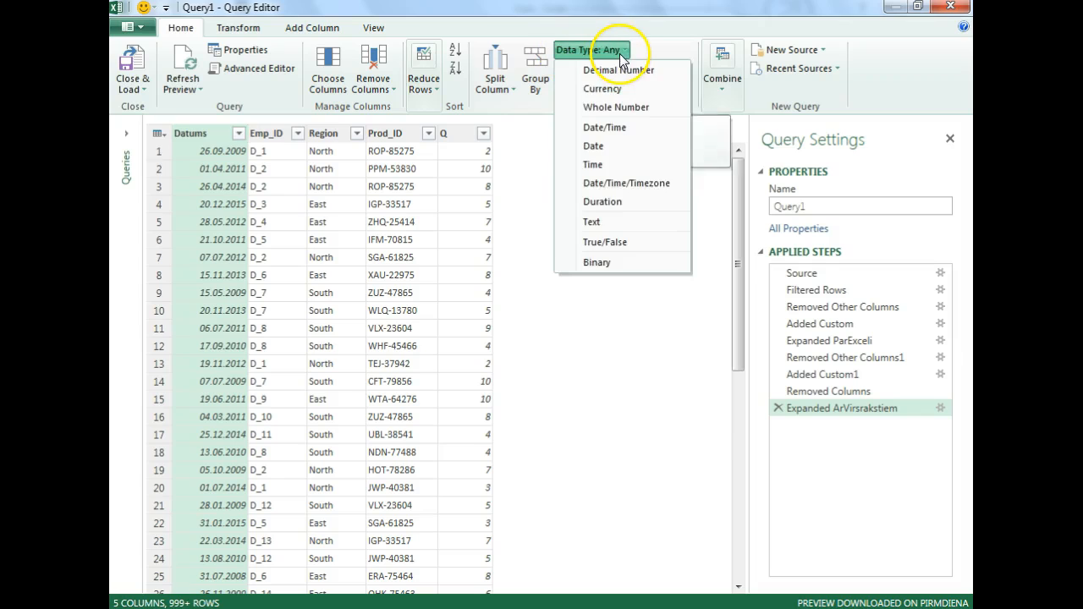
pyautogui.click(596, 148)
pyautogui.click(459, 136)
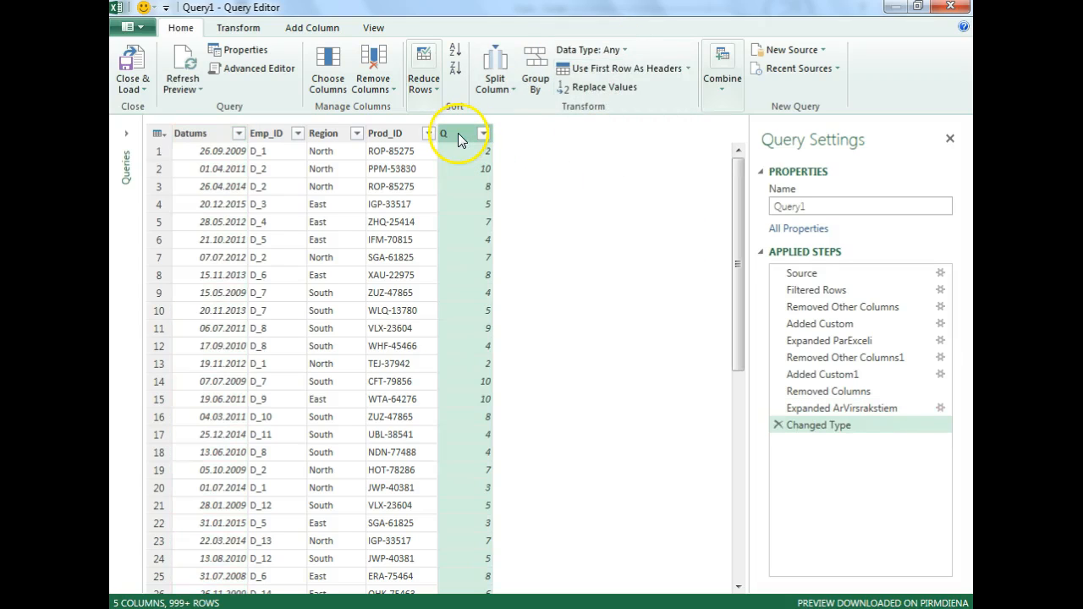
pyautogui.click(593, 51)
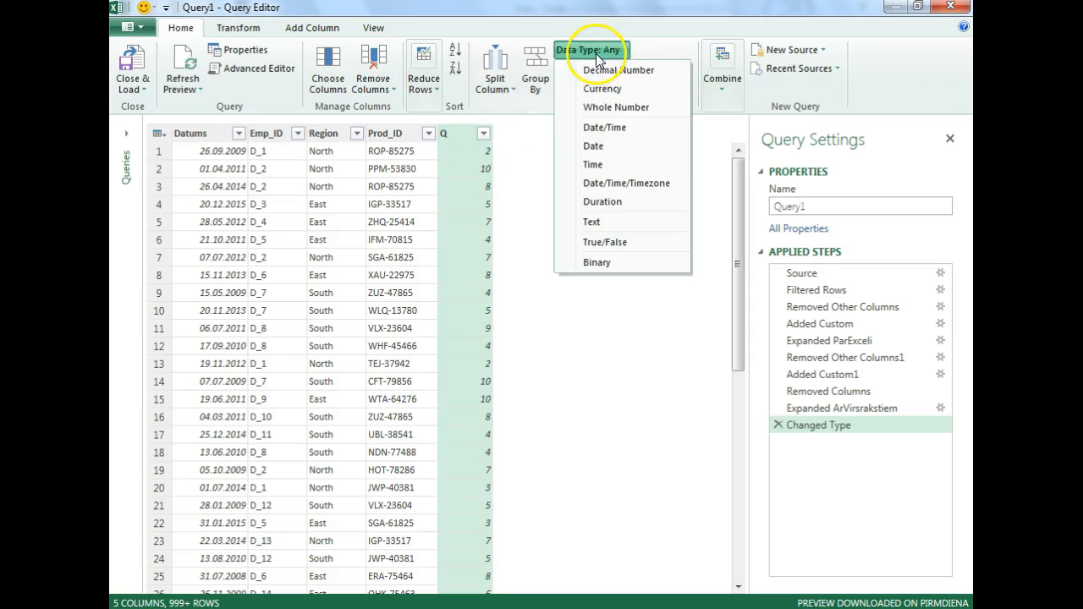
pyautogui.click(609, 108)
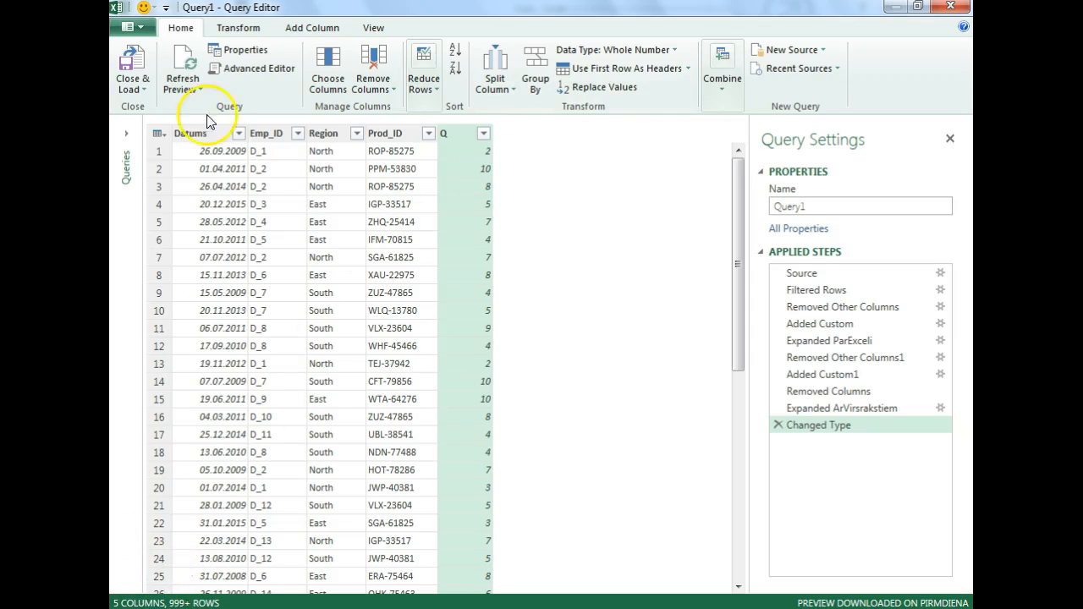
# Step: Rename the query as Q_LielaTabula
pyautogui.click(779, 206)
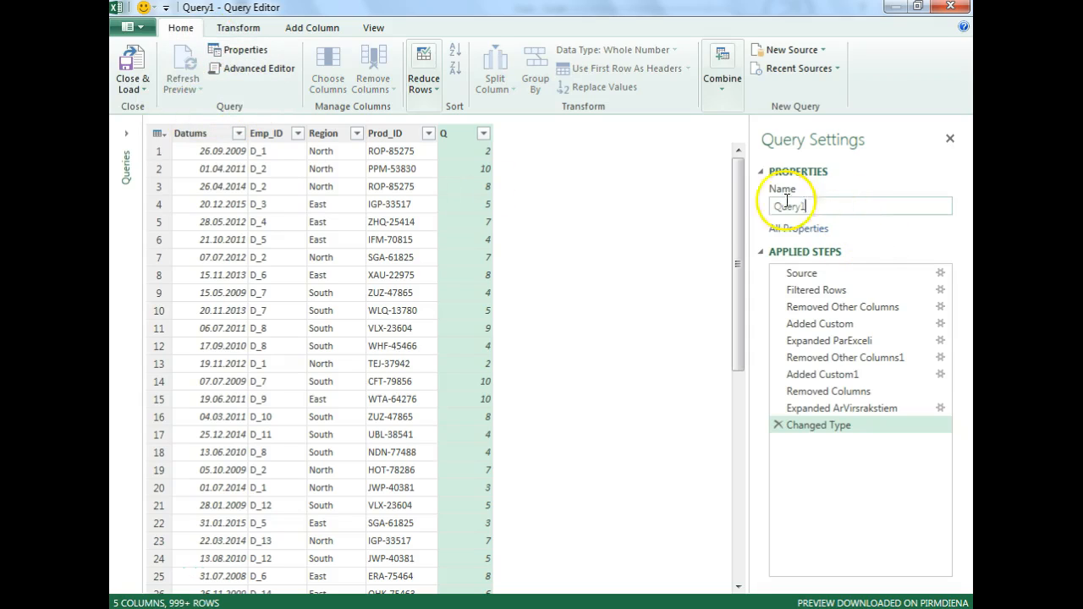
pyautogui.press('BackSpace')
pyautogui.write('Q')
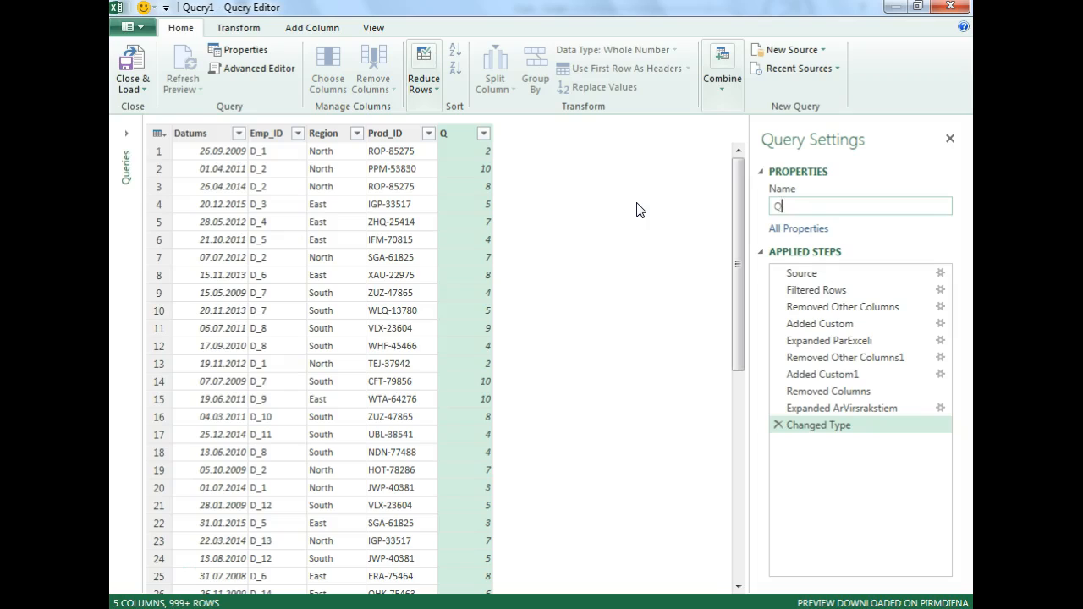
pyautogui.write('_LielaTabula')
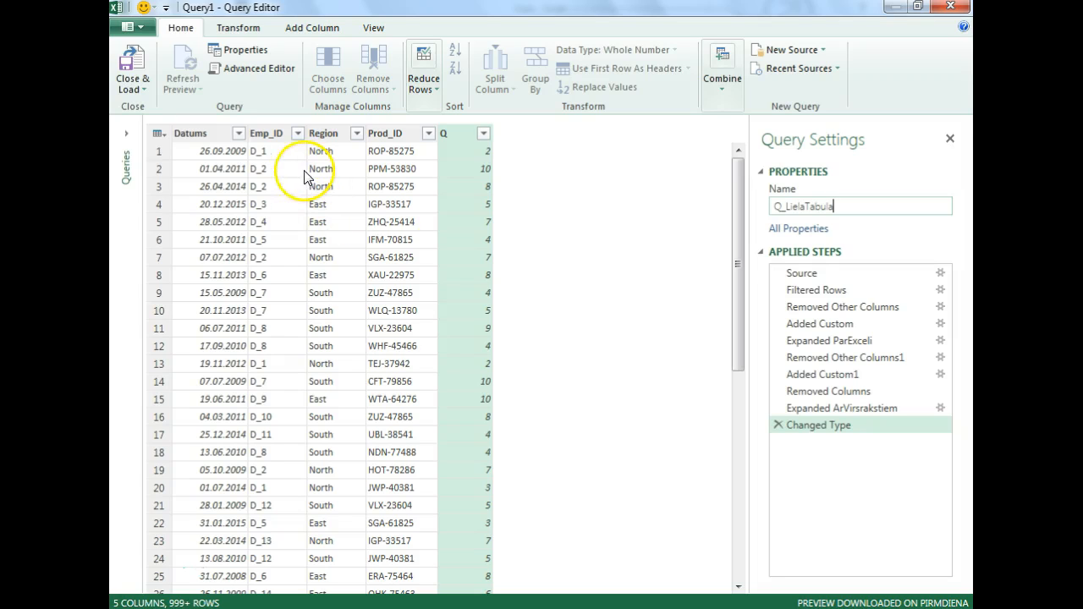
# Step: Confirm the new query name and load Q_LielaTabula into the workbook as a connection only
pyautogui.press('Return')
pyautogui.click(131, 85)
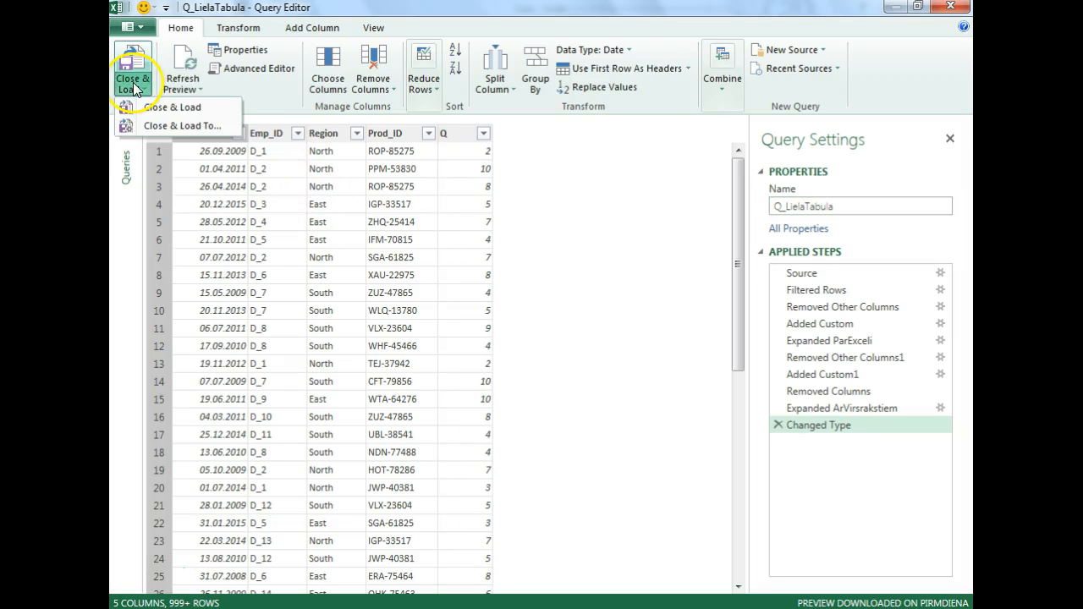
pyautogui.click(172, 128)
pyautogui.click(420, 260)
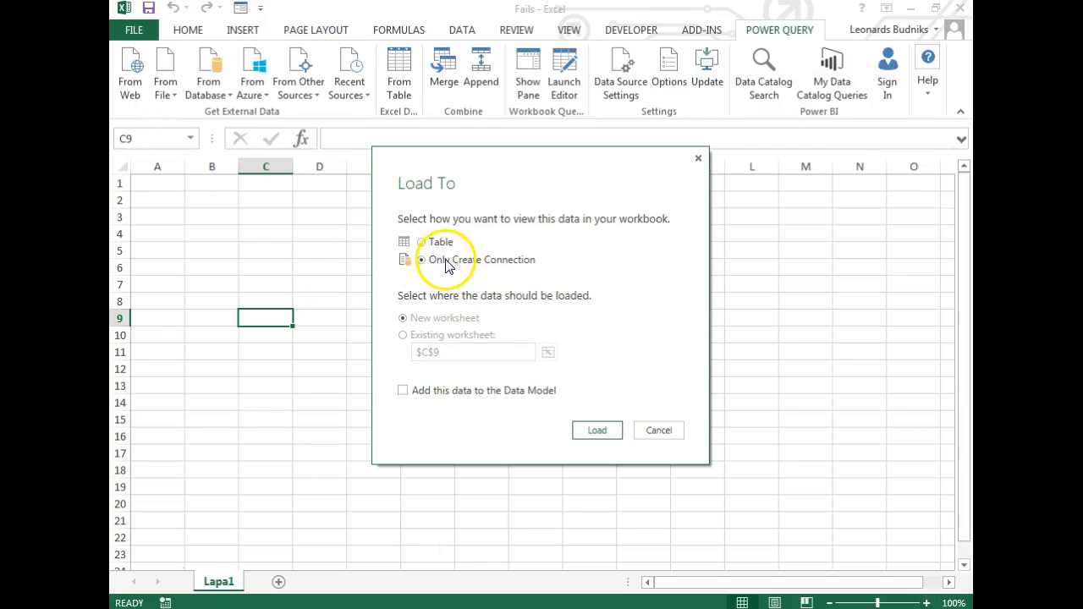
pyautogui.click(597, 431)
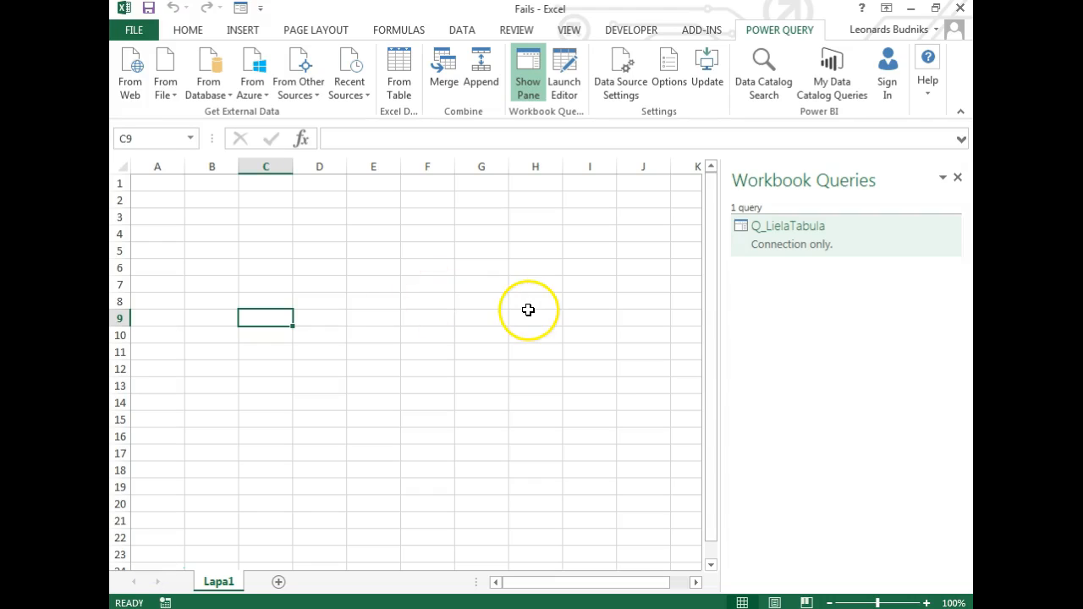
# Step: Import the Darbinieki text file from the DATI10\GandrizVisiDati folder and use its first row as headers
pyautogui.click(159, 92)
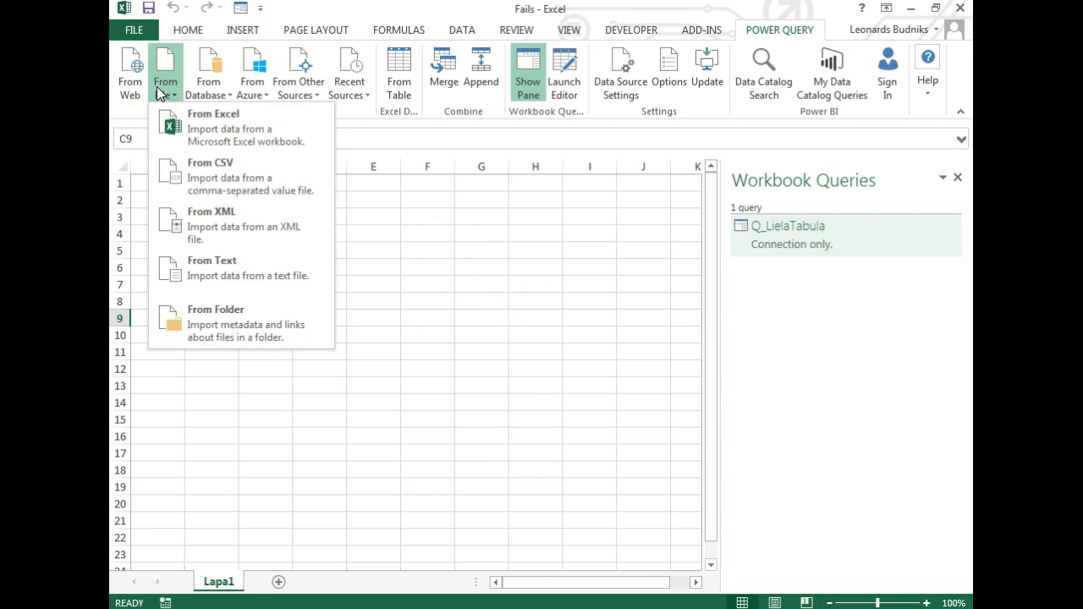
pyautogui.click(213, 271)
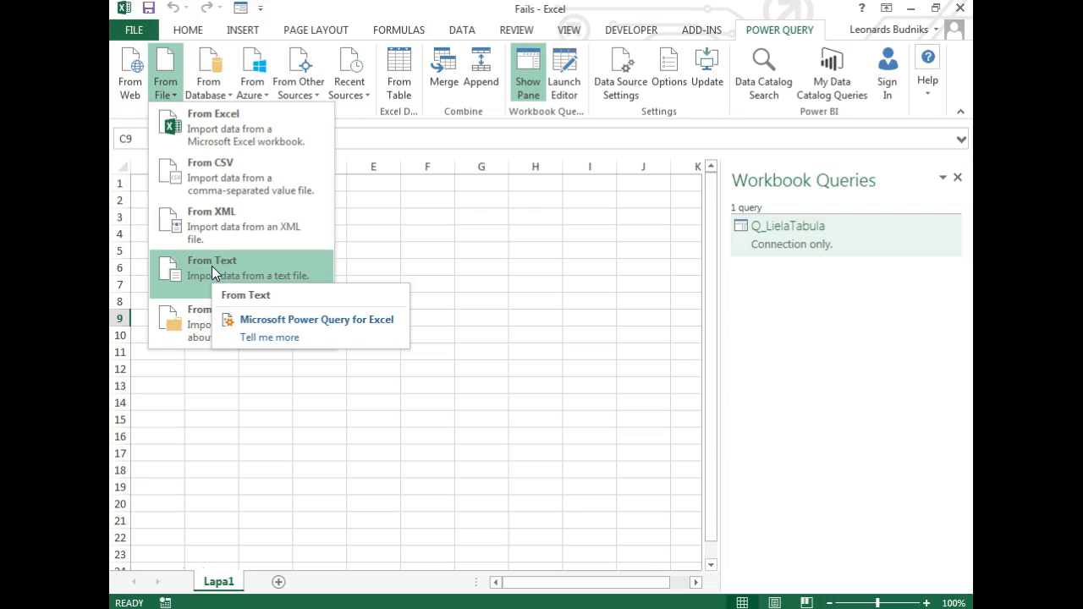
pyautogui.click(211, 269)
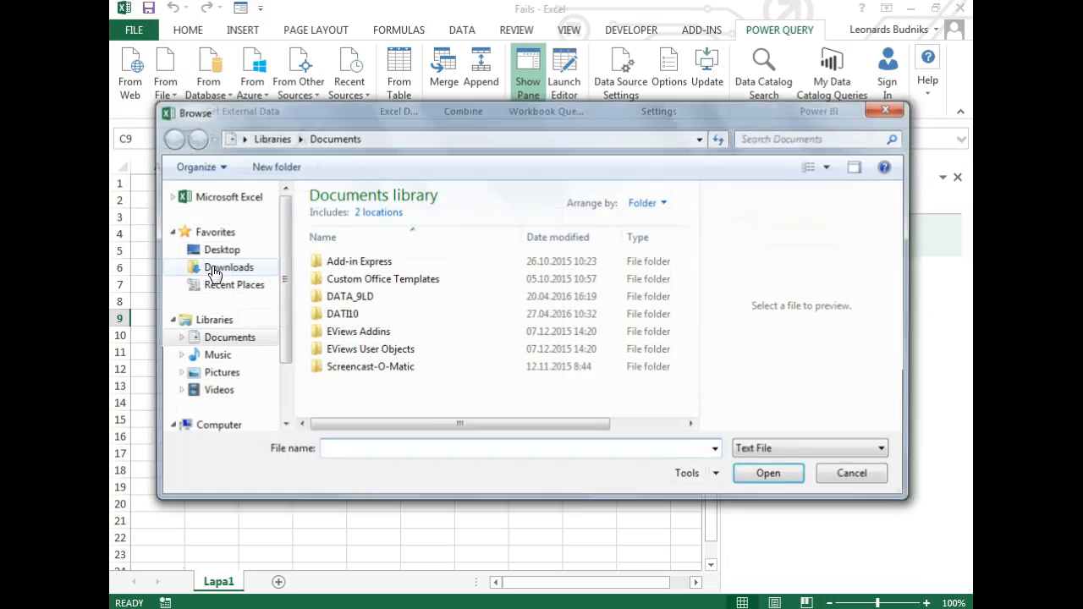
pyautogui.doubleClick(337, 315)
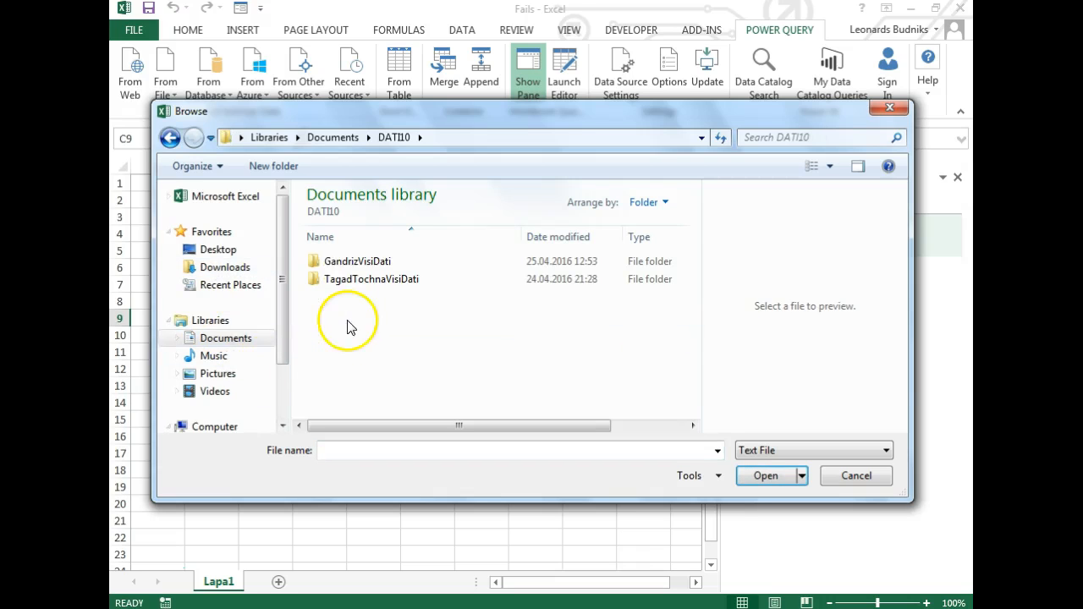
pyautogui.doubleClick(394, 262)
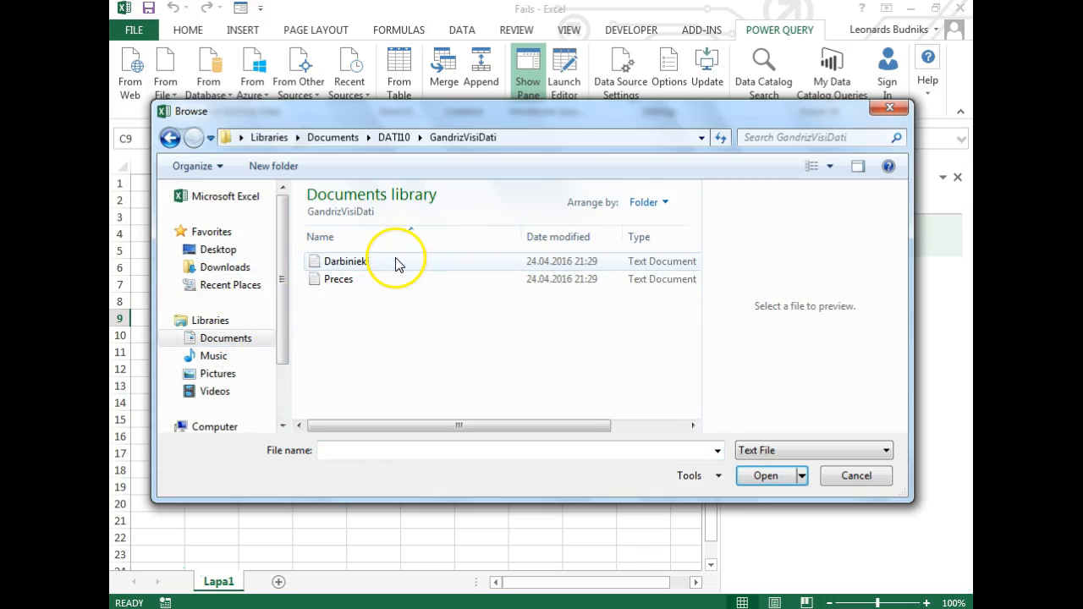
pyautogui.click(347, 266)
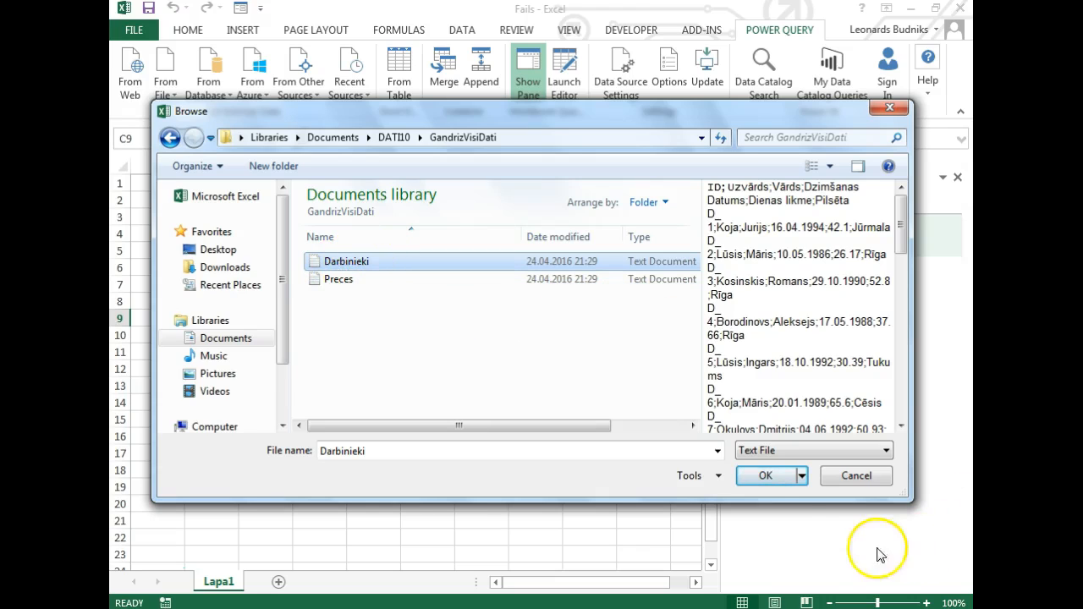
pyautogui.click(764, 478)
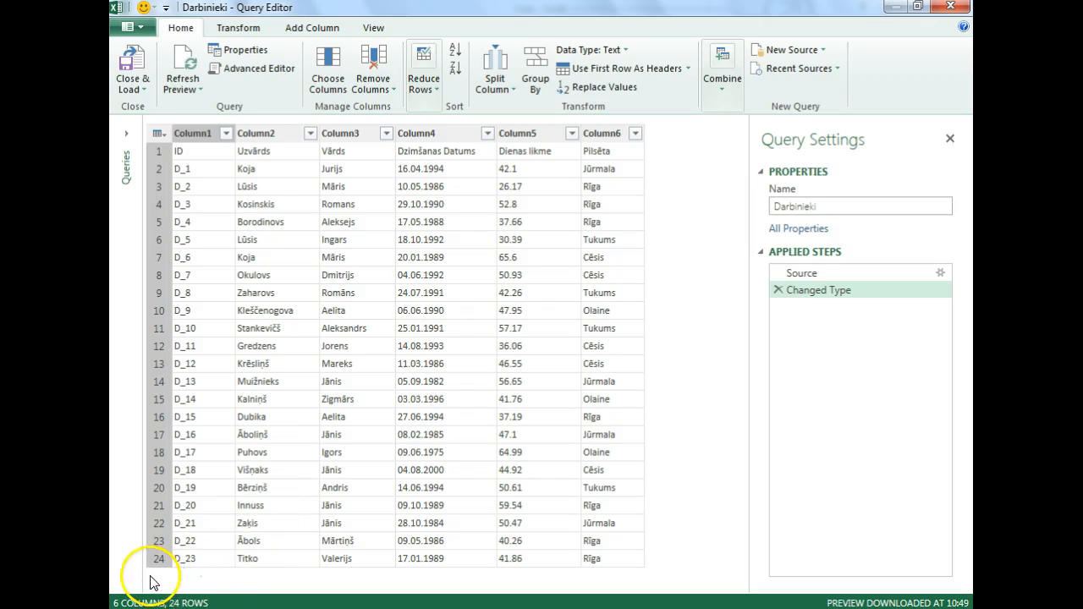
pyautogui.click(296, 172)
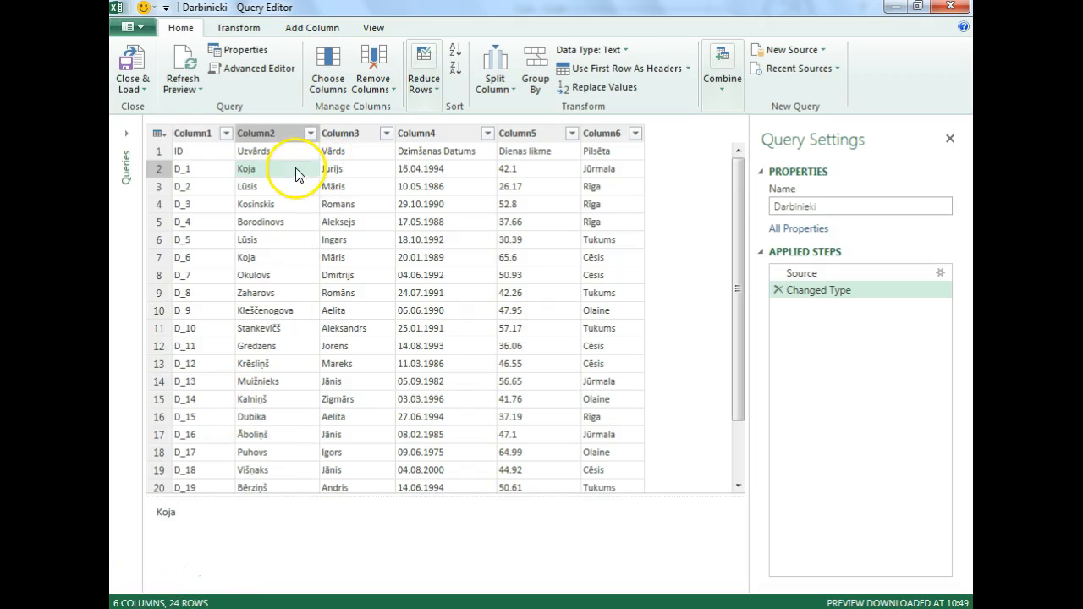
pyautogui.click(597, 71)
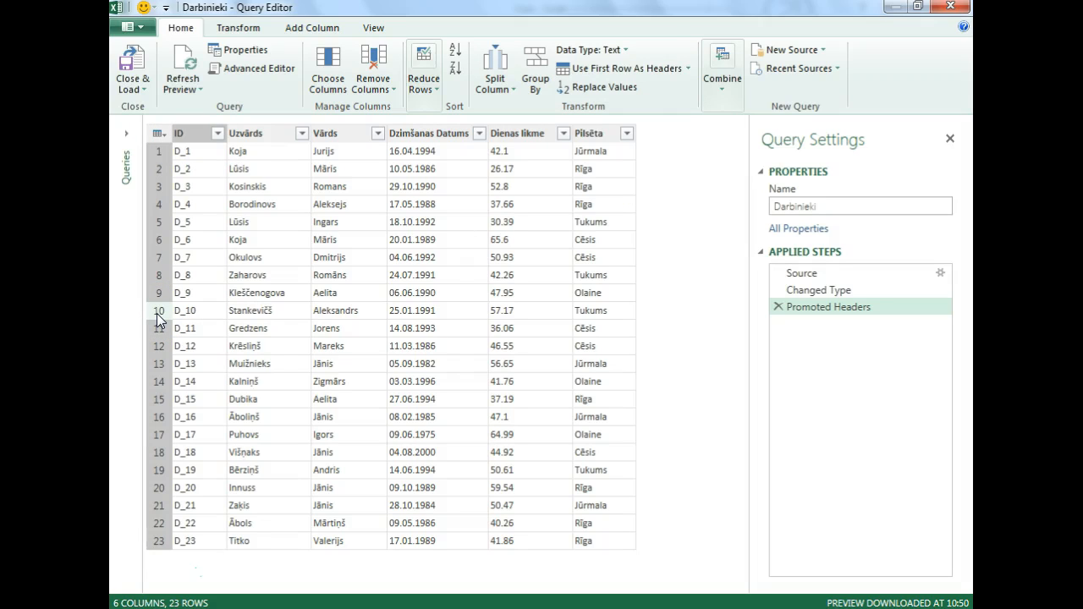
# Step: Try to set Dzimšanas Datums to Date and Dienas likme to Currency, and remove that type-change step
pyautogui.click(436, 134)
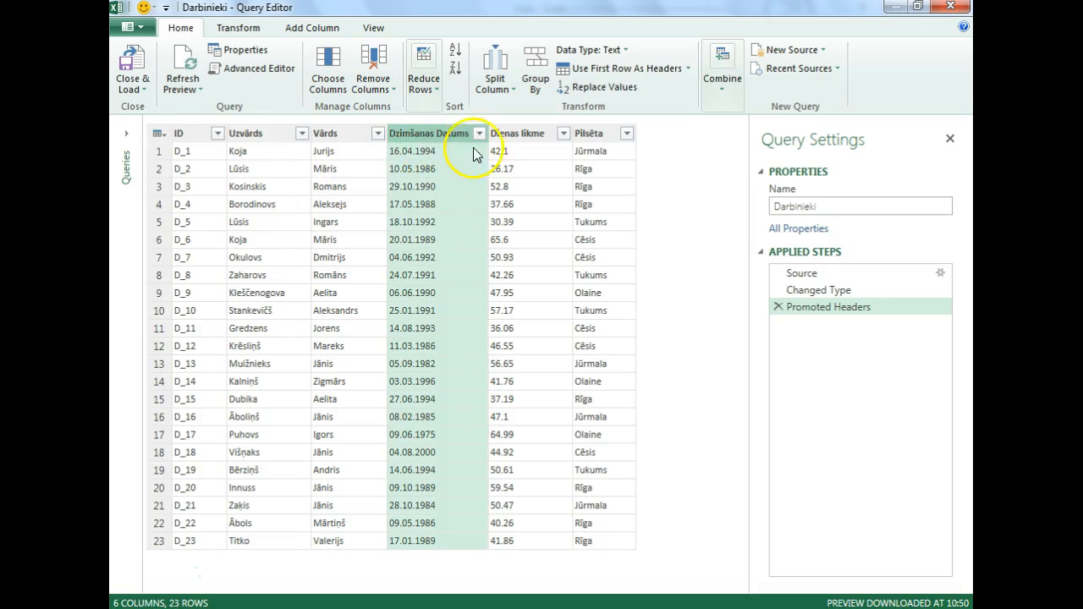
pyautogui.click(590, 53)
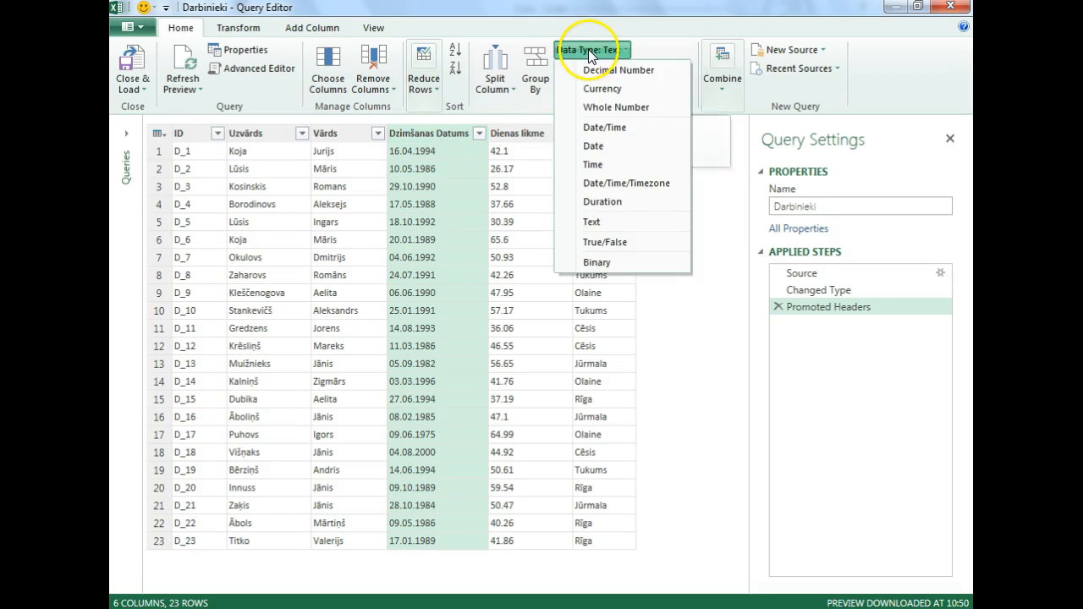
pyautogui.click(603, 149)
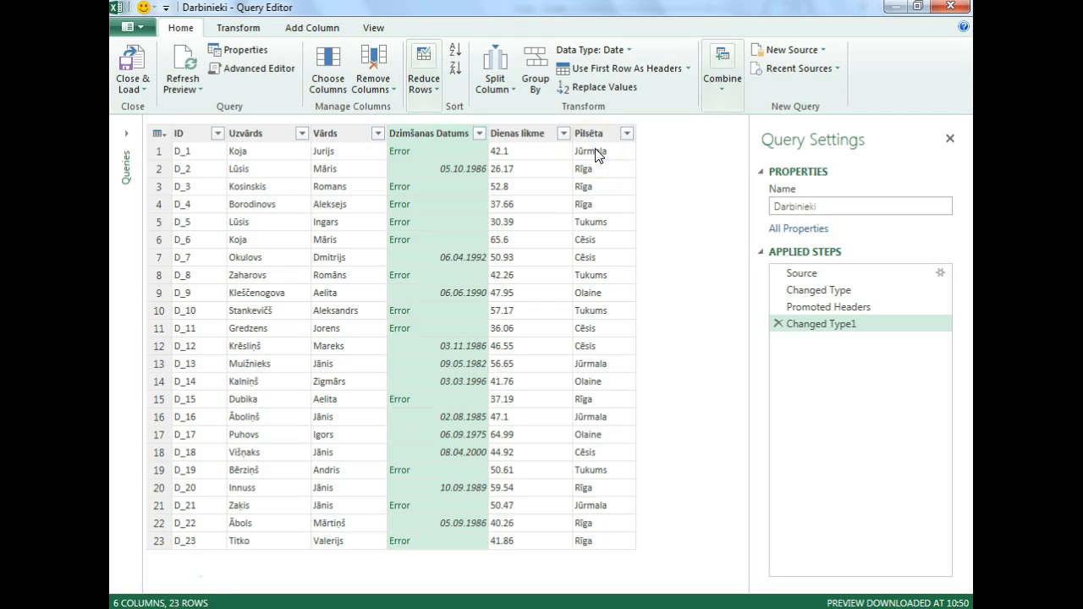
pyautogui.click(522, 136)
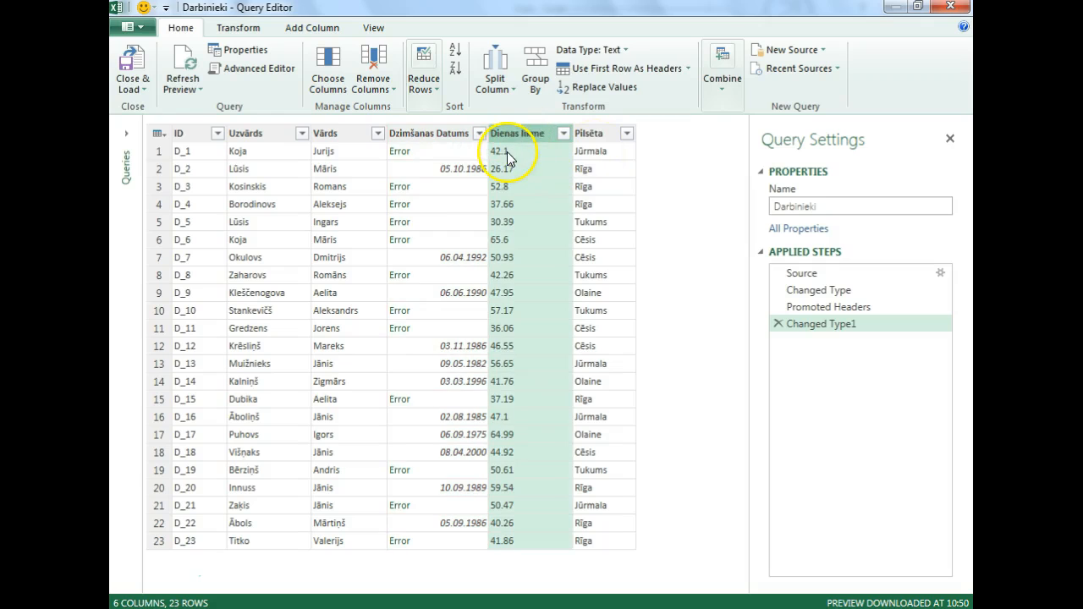
pyautogui.click(595, 52)
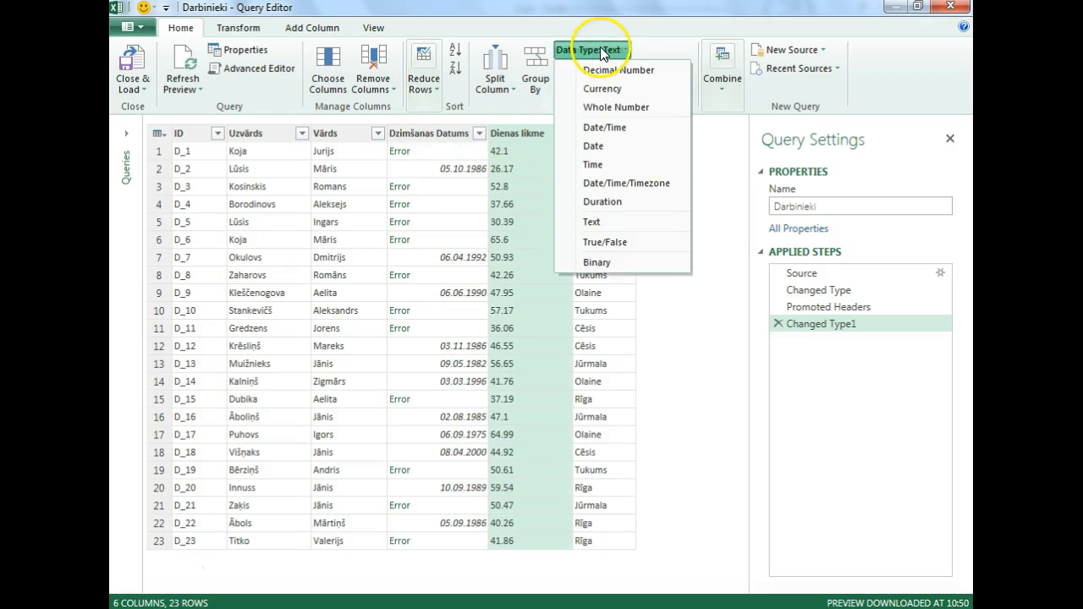
pyautogui.click(603, 88)
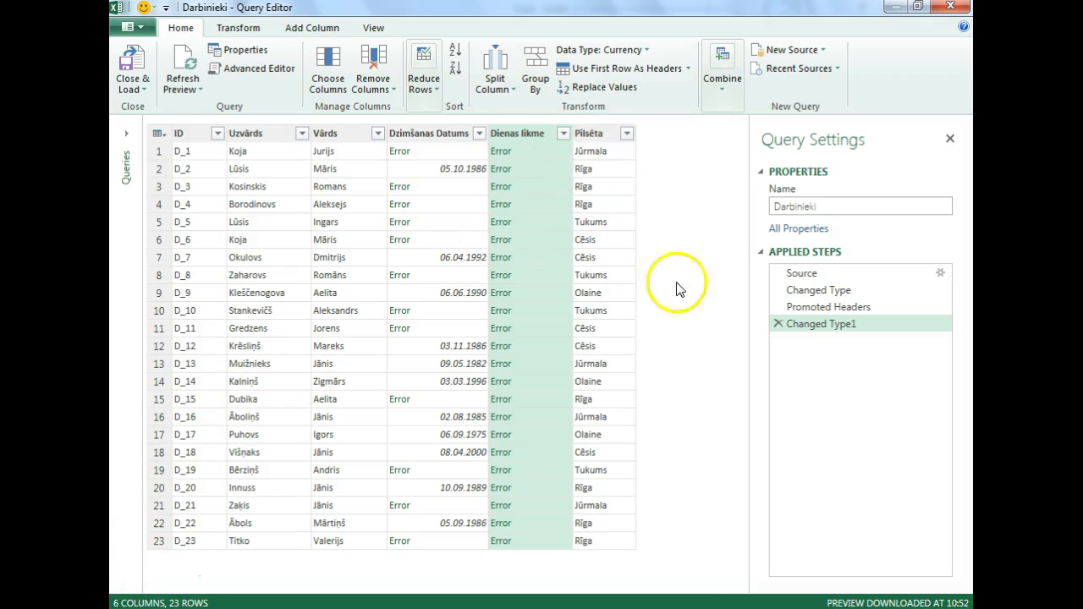
pyautogui.click(778, 324)
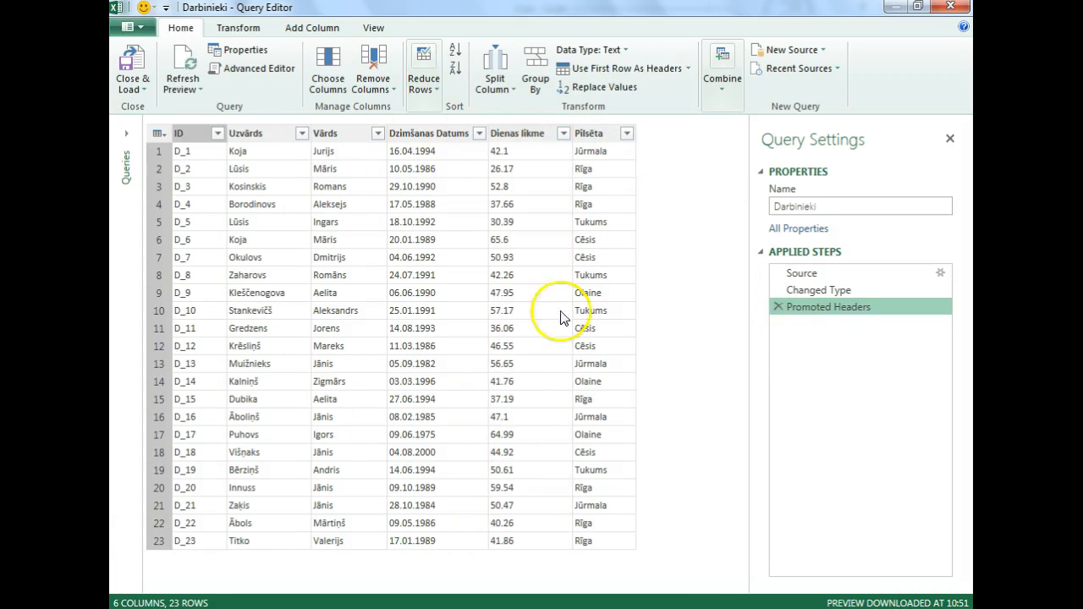
# Step: Examine how the values in the Dzimšanas Datums and Dienas likme columns are written
pyautogui.click(428, 134)
pyautogui.click(423, 151)
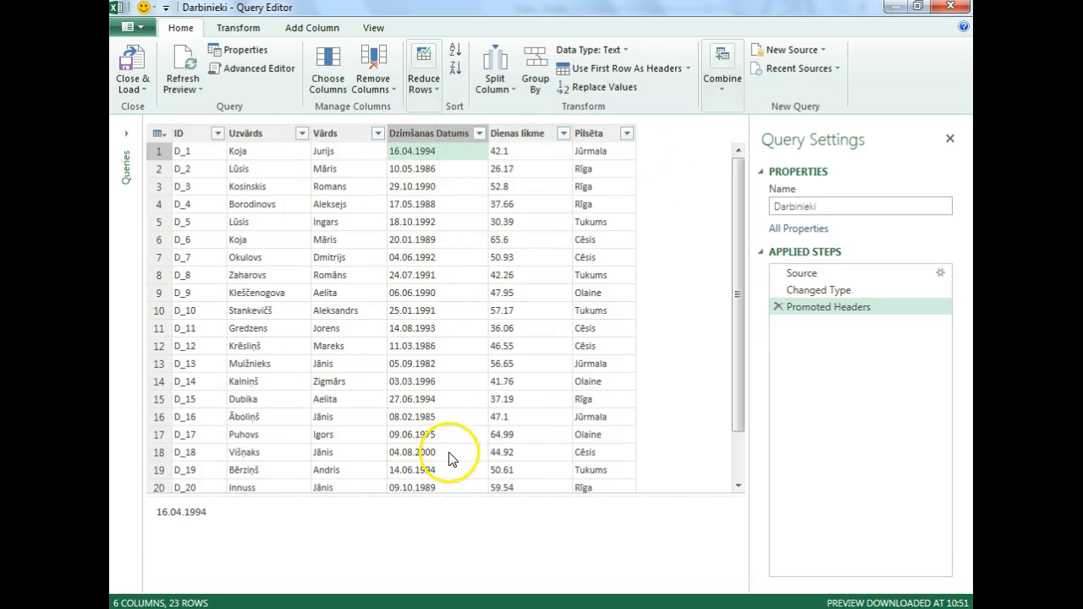
pyautogui.scroll(-2, 450, 460)
pyautogui.scroll(2, 449, 459)
pyautogui.click(514, 136)
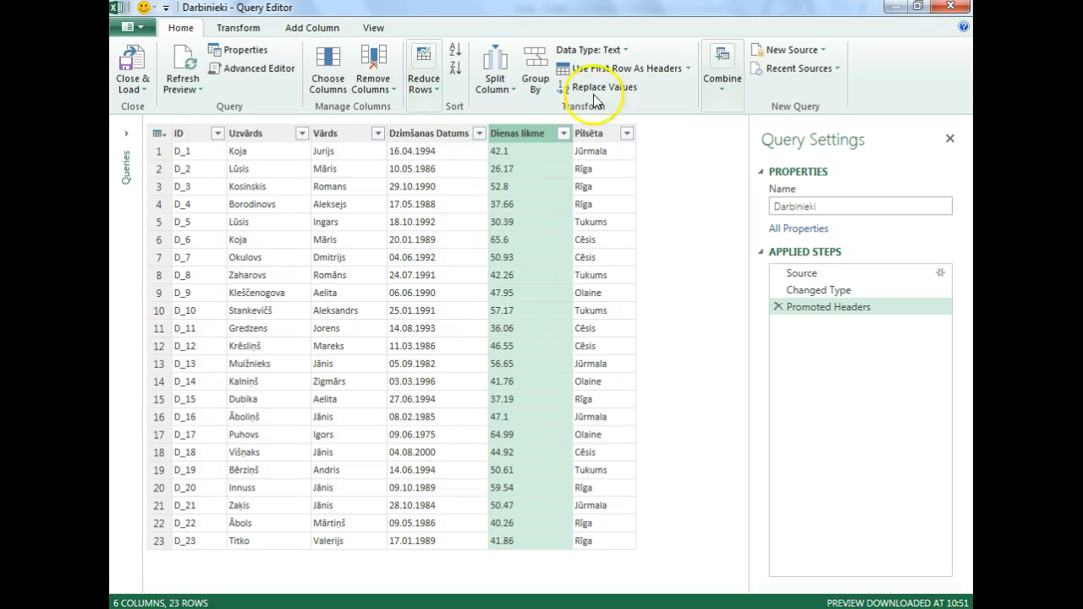
pyautogui.click(502, 156)
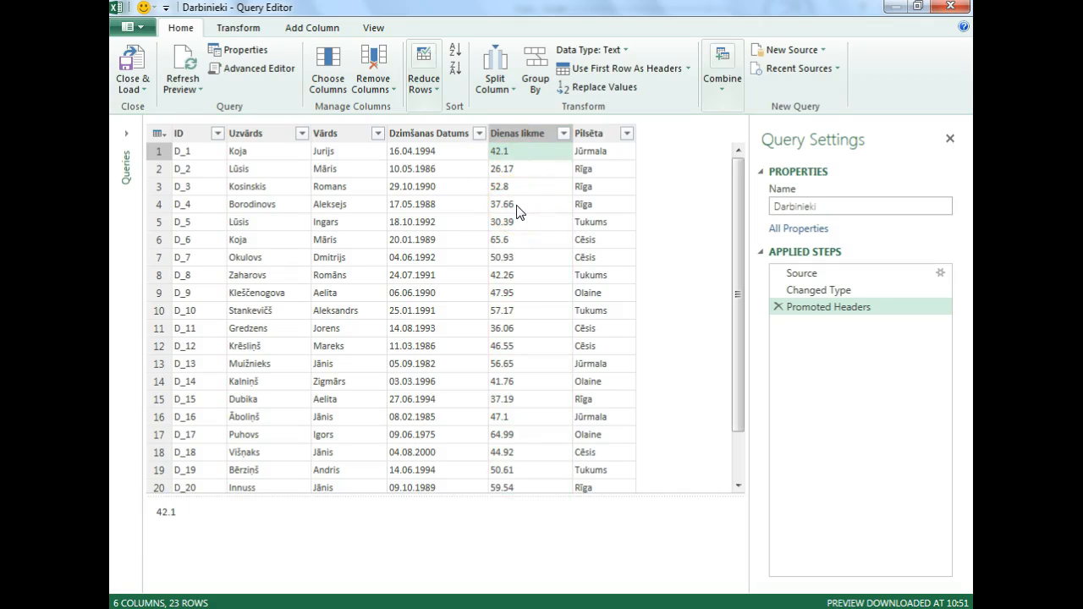
# Step: Replace the point with a comma in the Dienas likme column and set its data type to Currency
pyautogui.click(520, 132)
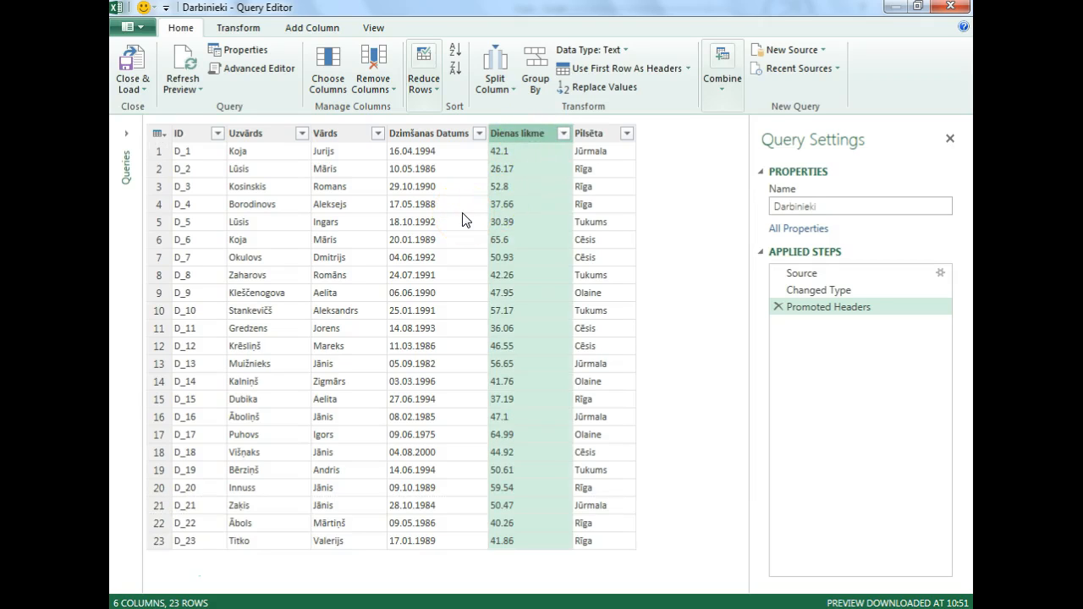
pyautogui.rightClick(506, 138)
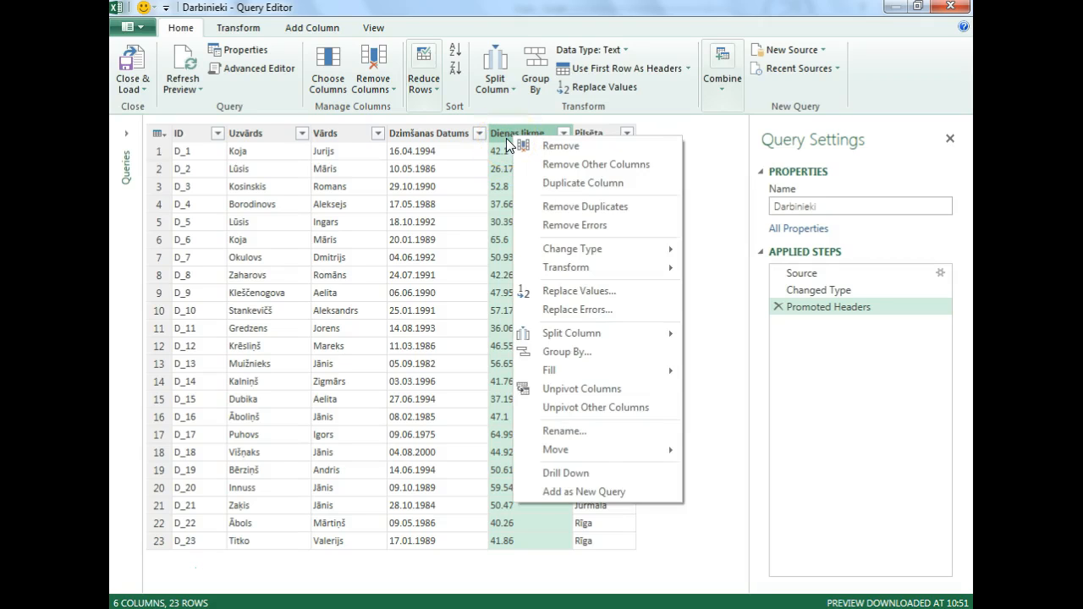
pyautogui.click(572, 291)
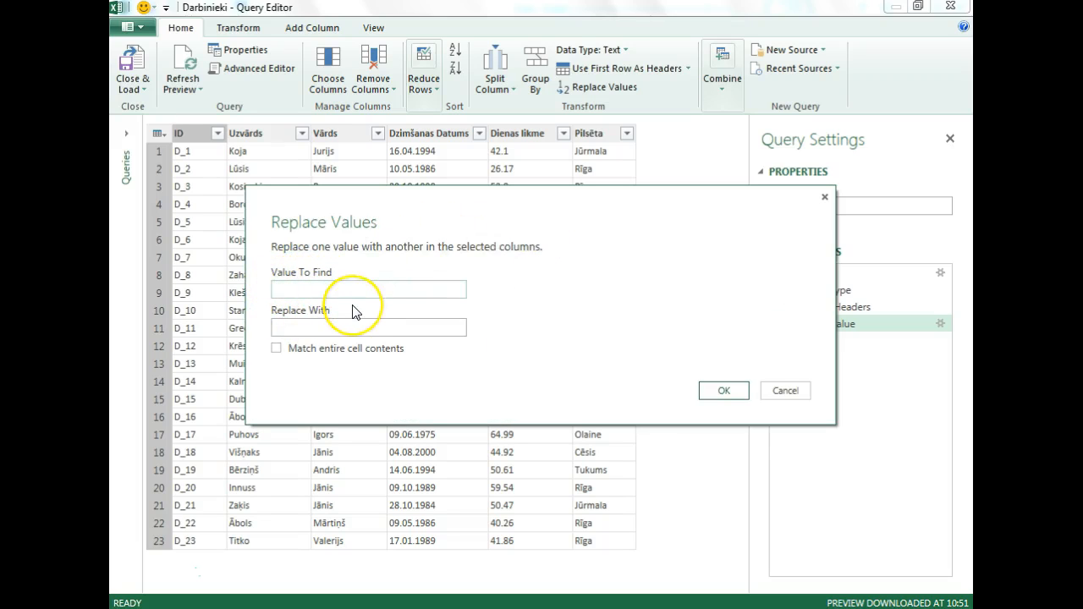
pyautogui.write('.')
pyautogui.click(319, 330)
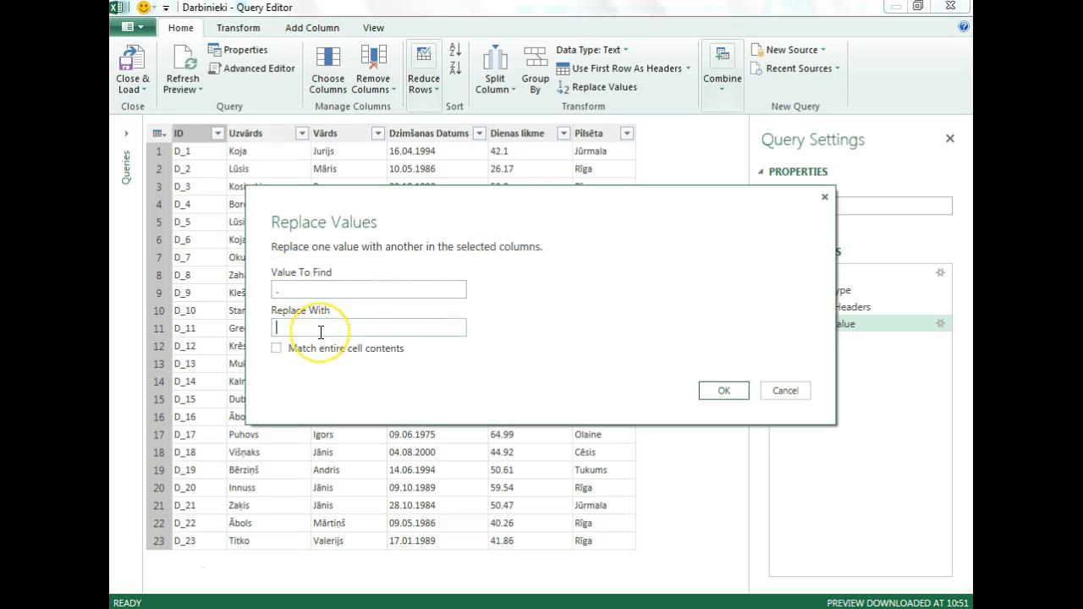
pyautogui.write(',')
pyautogui.click(724, 397)
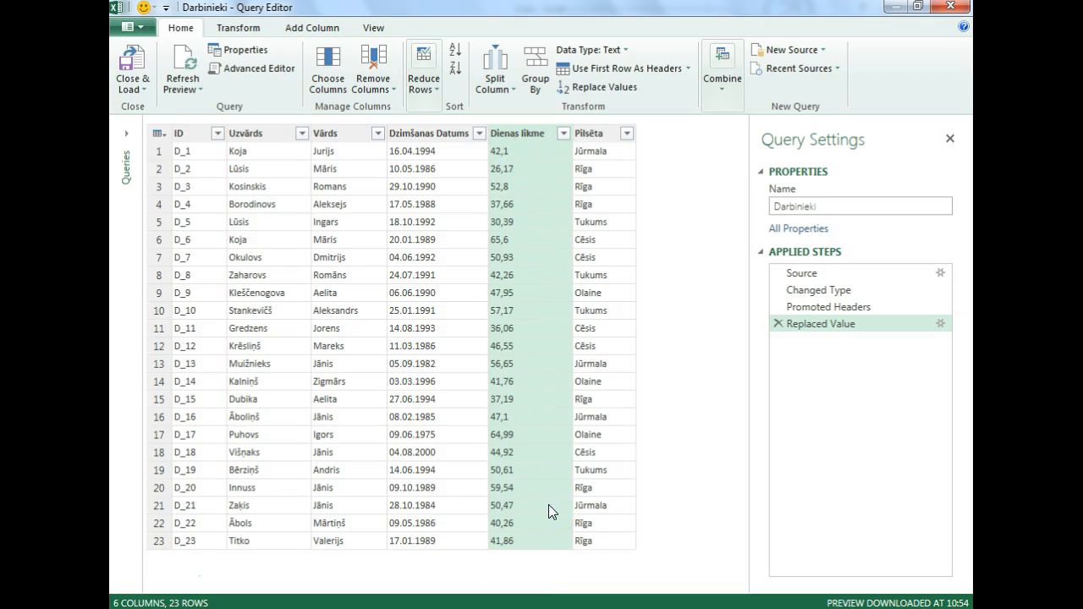
pyautogui.click(624, 52)
pyautogui.click(607, 88)
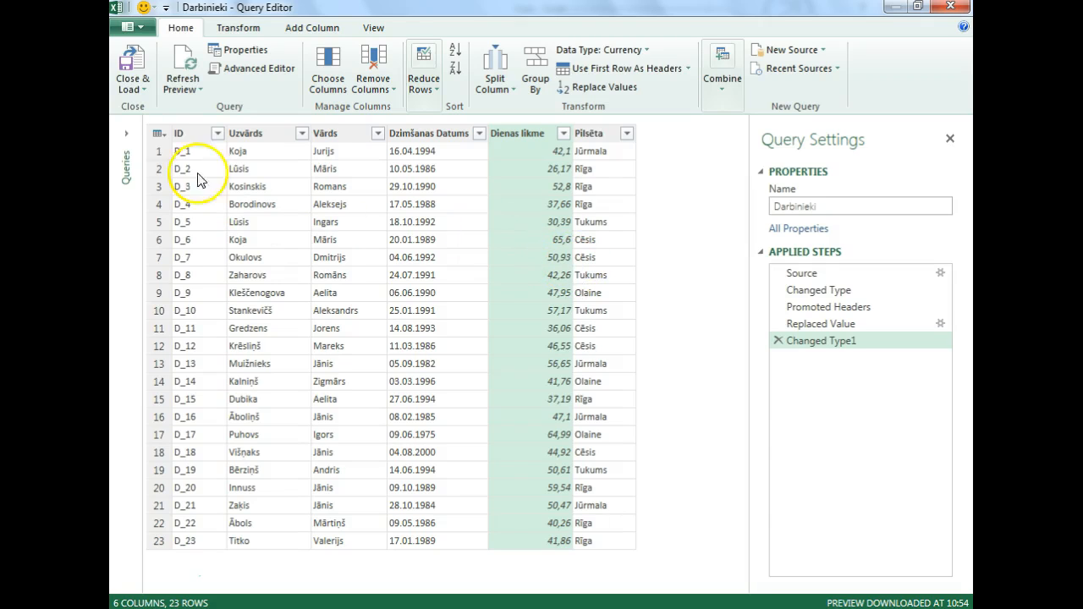
# Step: Rename the query as Q_Darbinieki and load it as a connection only
pyautogui.click(857, 207)
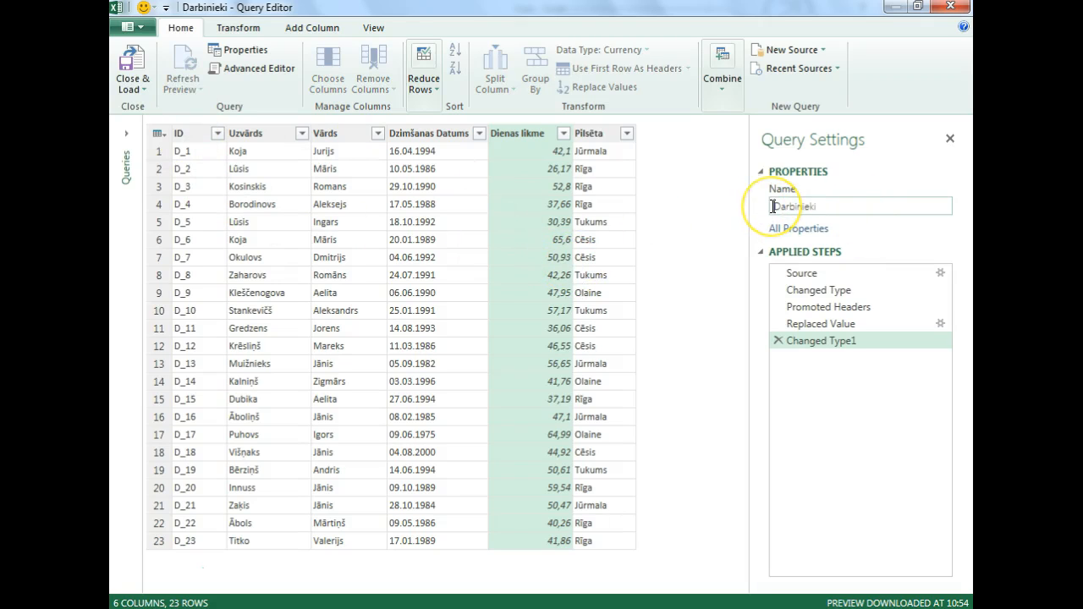
pyautogui.write('Q_')
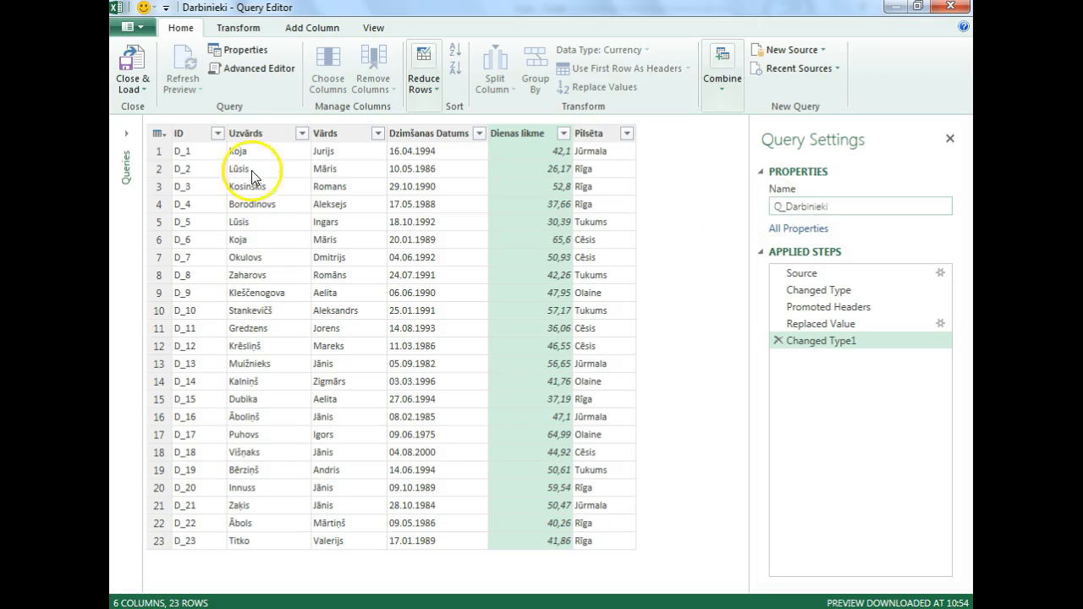
pyautogui.click(127, 88)
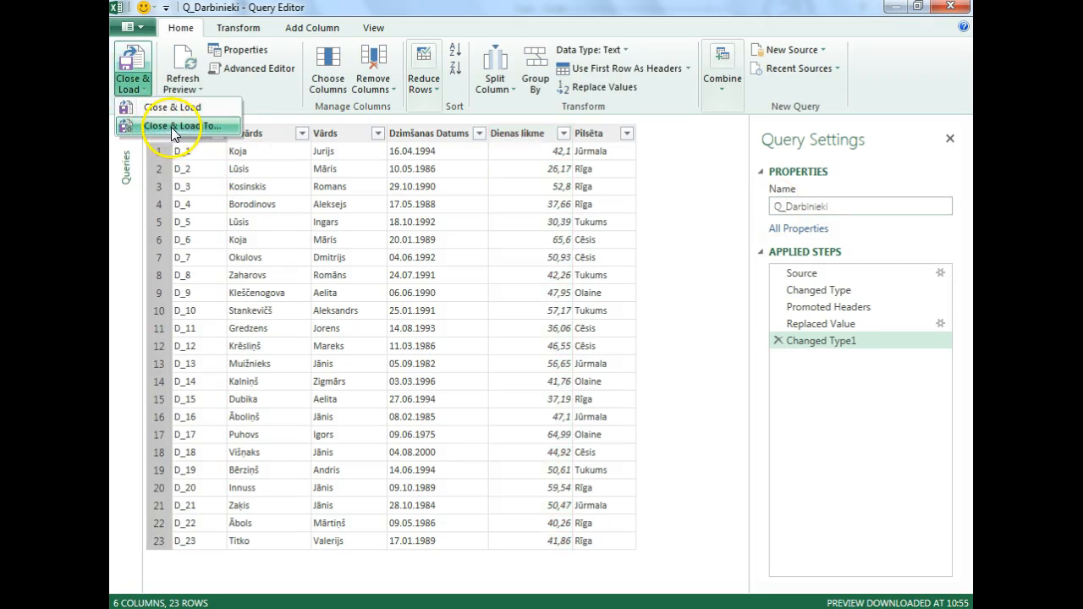
pyautogui.click(171, 127)
pyautogui.click(457, 260)
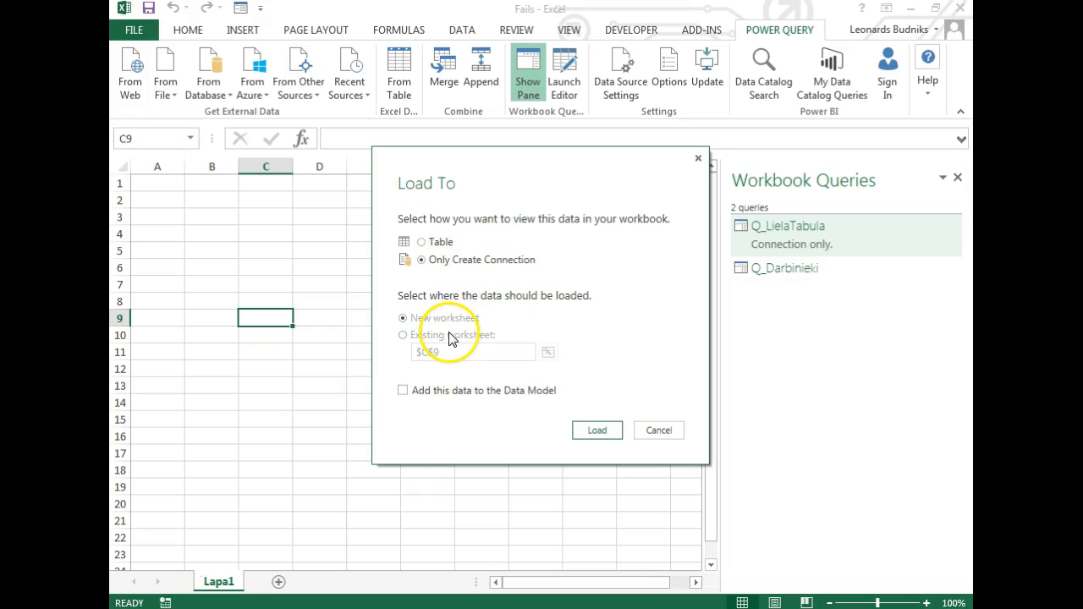
pyautogui.click(598, 431)
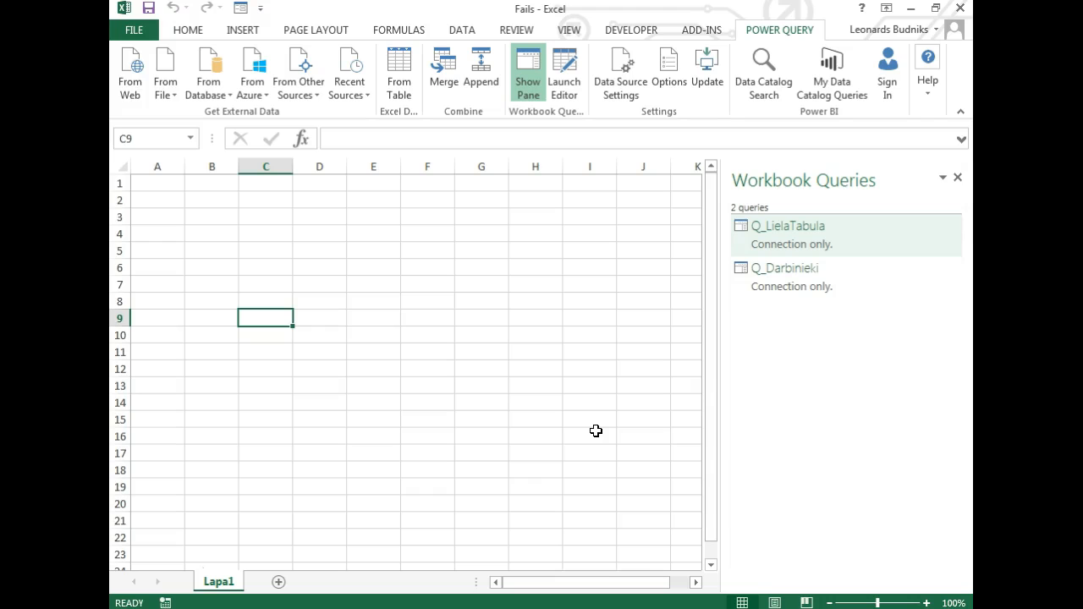
# Step: Duplicate the Q_Darbinieki query and rename the copy as Q_Preces
pyautogui.click(165, 93)
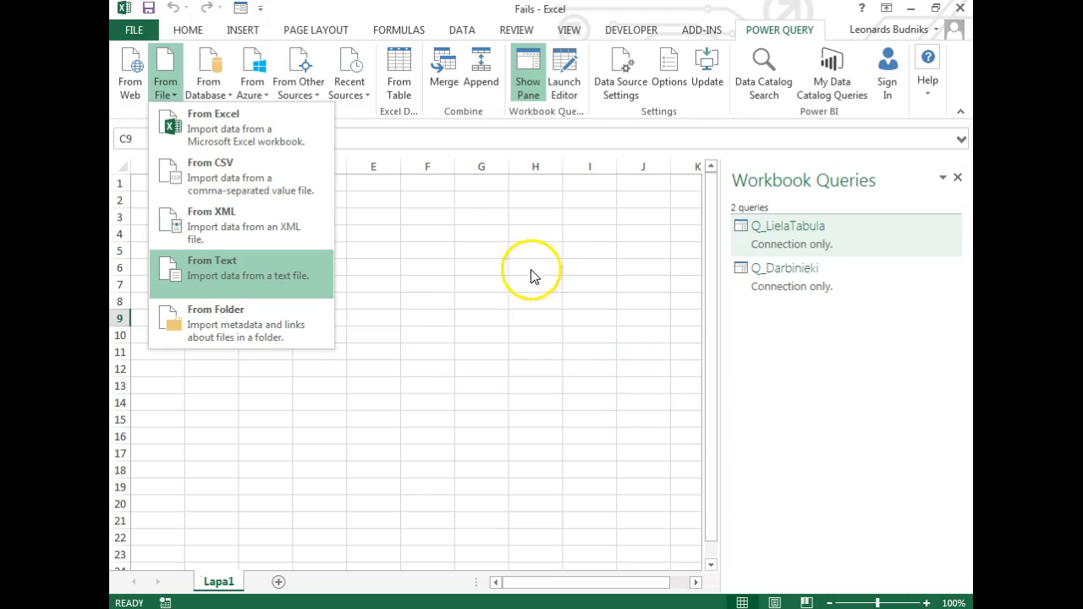
pyautogui.click(796, 286)
pyautogui.rightClick(796, 285)
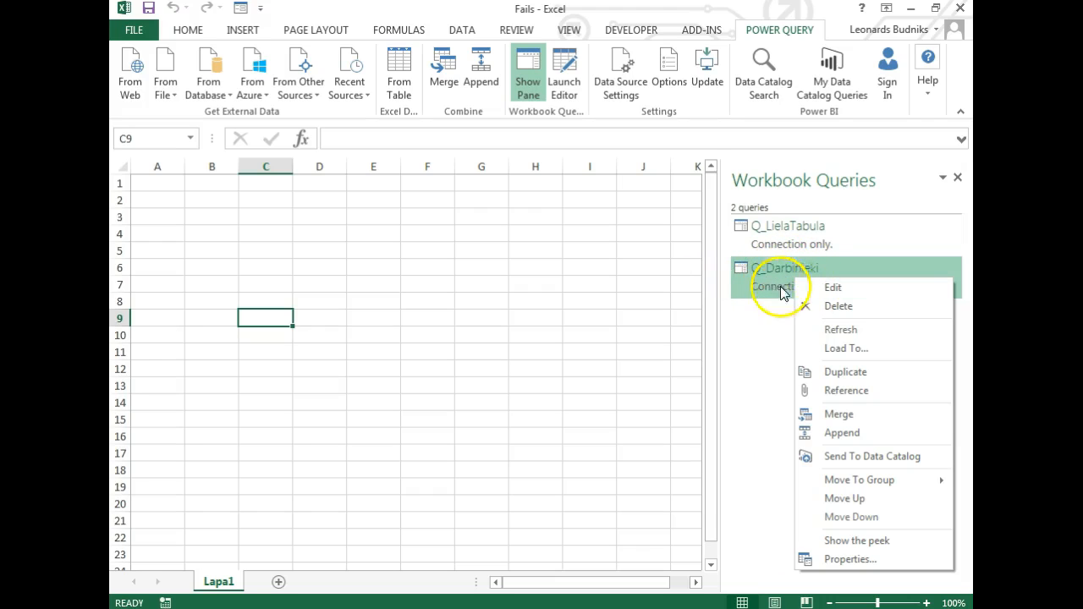
pyautogui.click(834, 374)
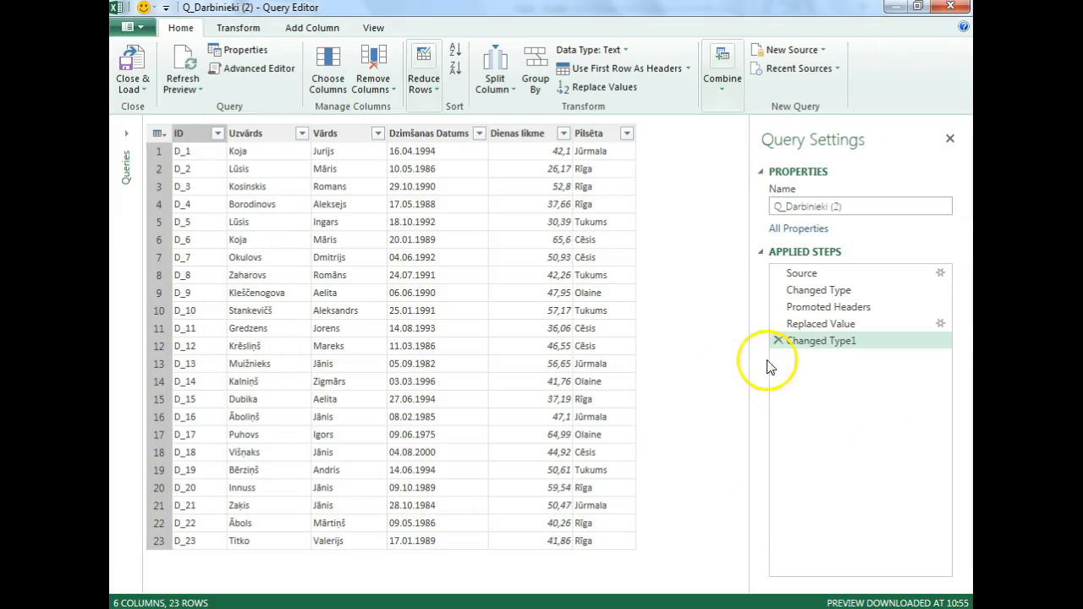
pyautogui.moveTo(858, 211); pyautogui.dragTo(794, 208)
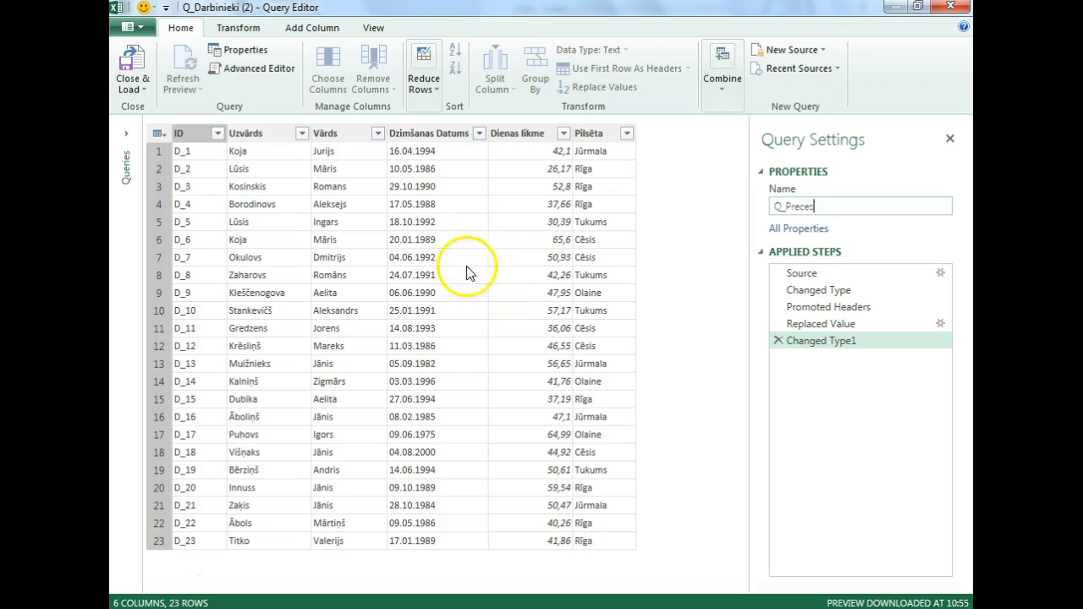
# Step: Change the source file name in the Q_Preces query code from Darbinieki.txt to Preces.txt and apply the edit
pyautogui.click(378, 29)
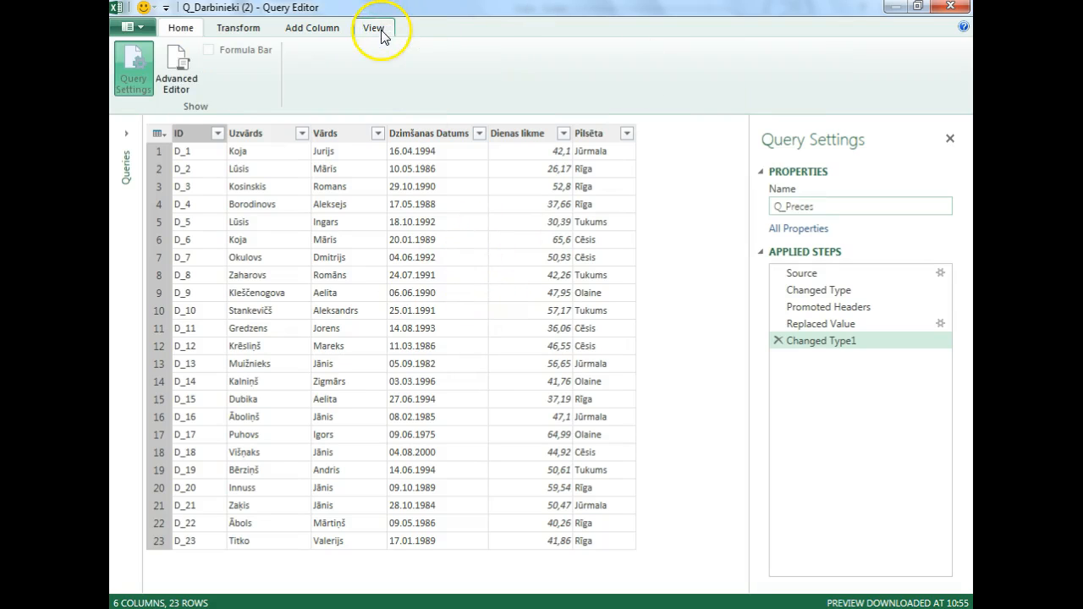
pyautogui.click(190, 95)
pyautogui.moveTo(387, 25); pyautogui.dragTo(335, 23)
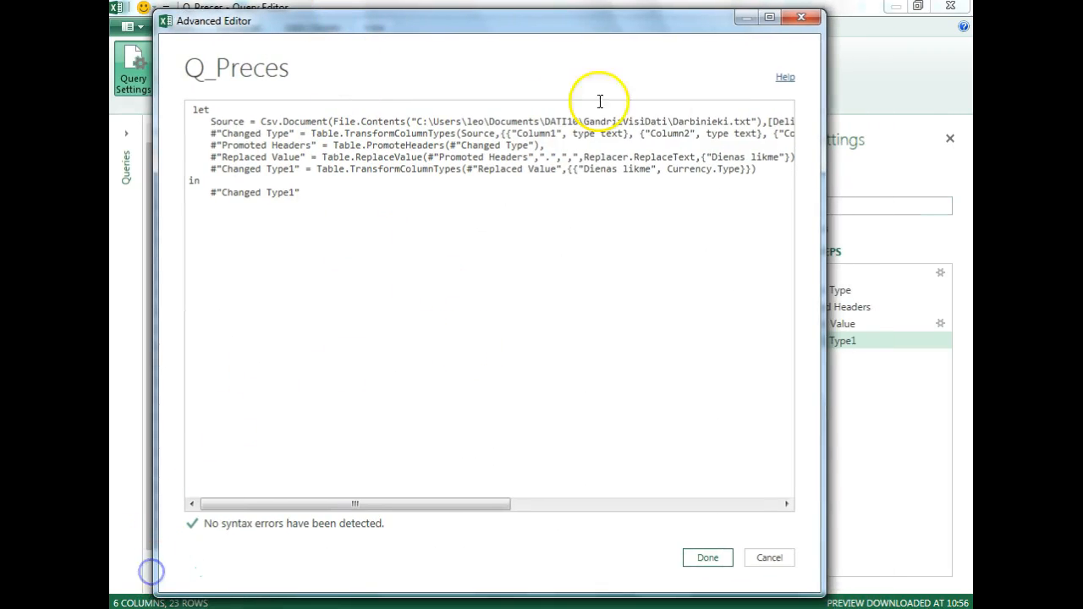
pyautogui.moveTo(729, 120); pyautogui.dragTo(681, 117)
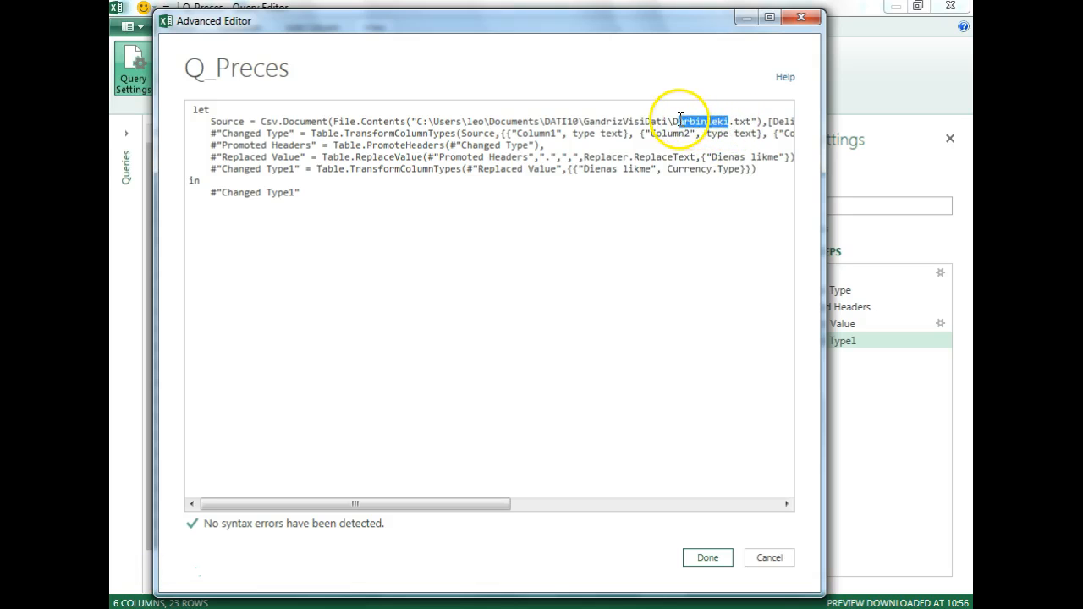
pyautogui.write('Preces')
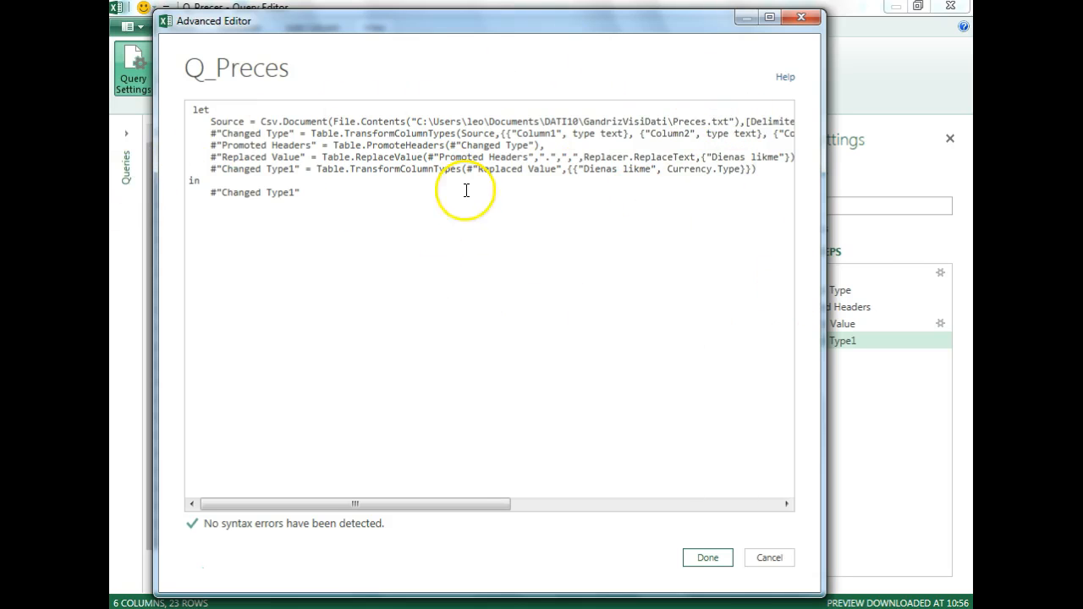
pyautogui.click(705, 561)
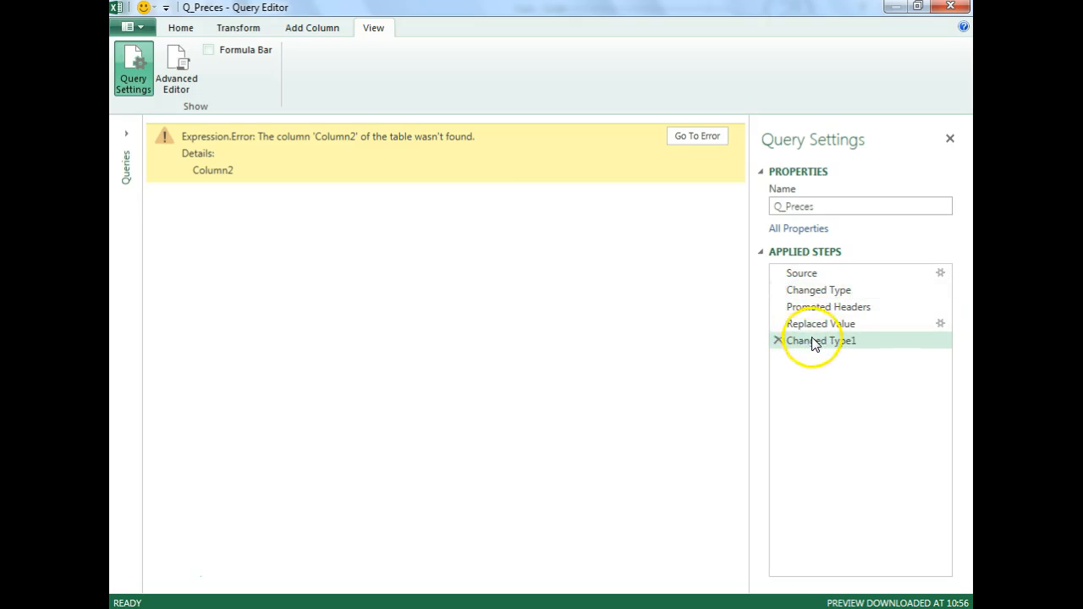
# Step: Go through the applied steps of Q_Preces and remove all of them except Source
pyautogui.click(802, 275)
pyautogui.click(800, 289)
pyautogui.click(810, 307)
pyautogui.click(817, 327)
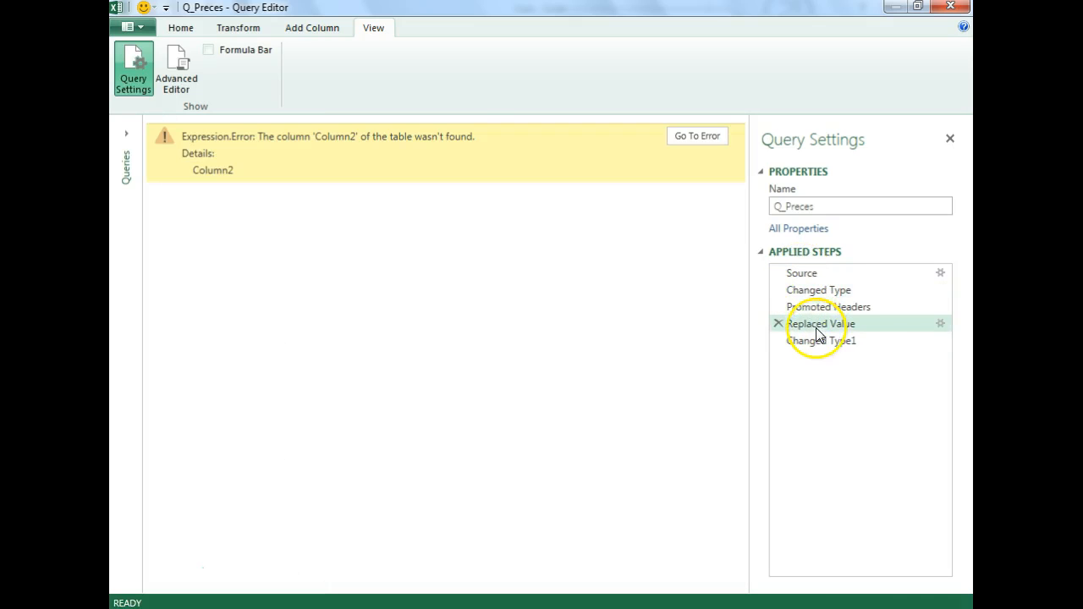
pyautogui.click(818, 343)
pyautogui.click(789, 296)
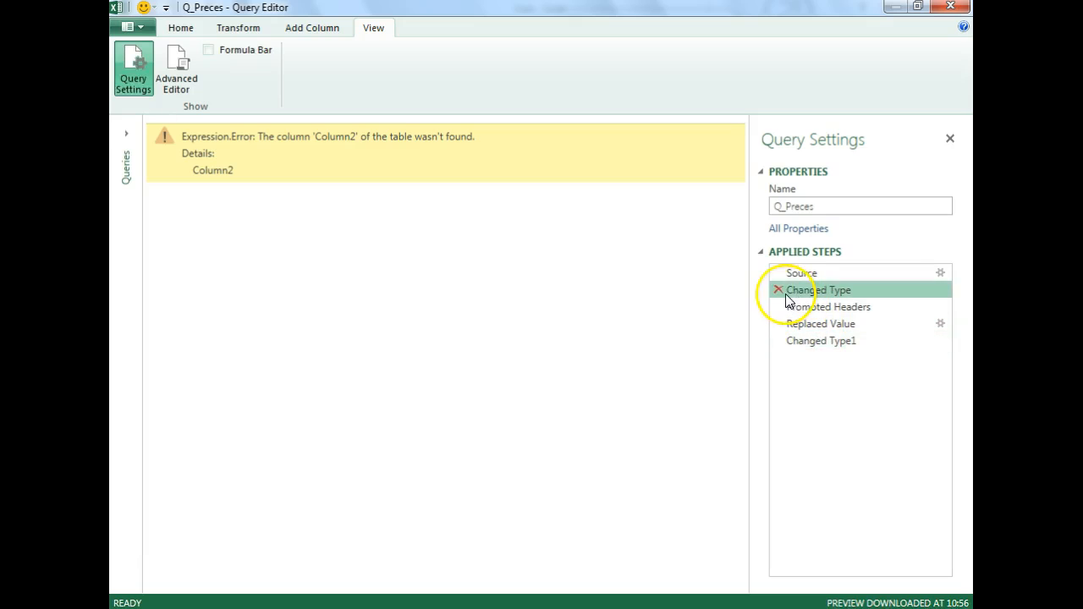
pyautogui.click(778, 291)
pyautogui.click(624, 347)
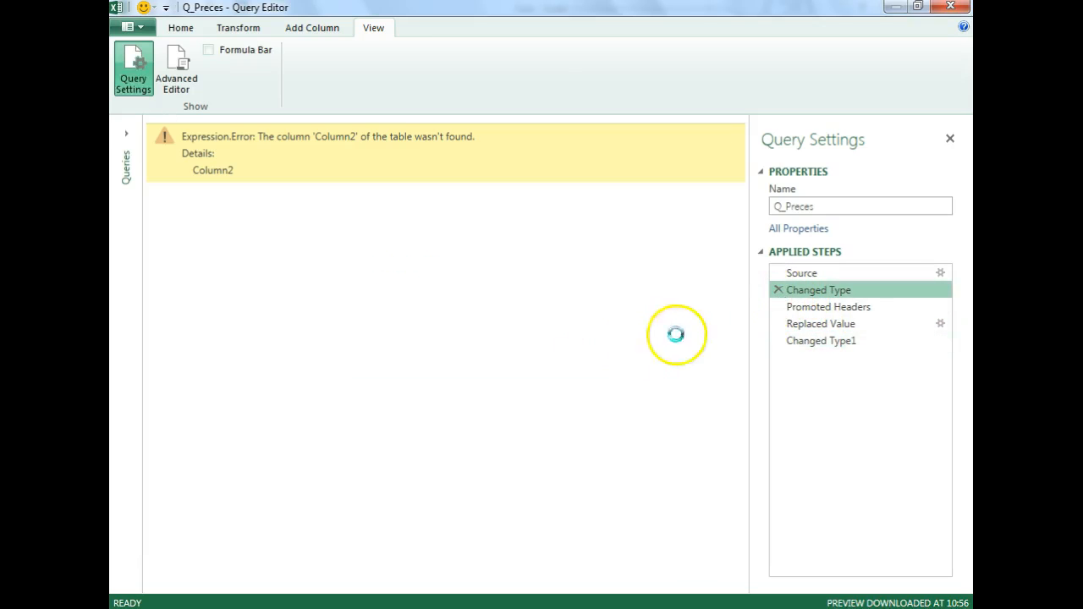
pyautogui.click(779, 324)
pyautogui.click(779, 307)
pyautogui.click(779, 290)
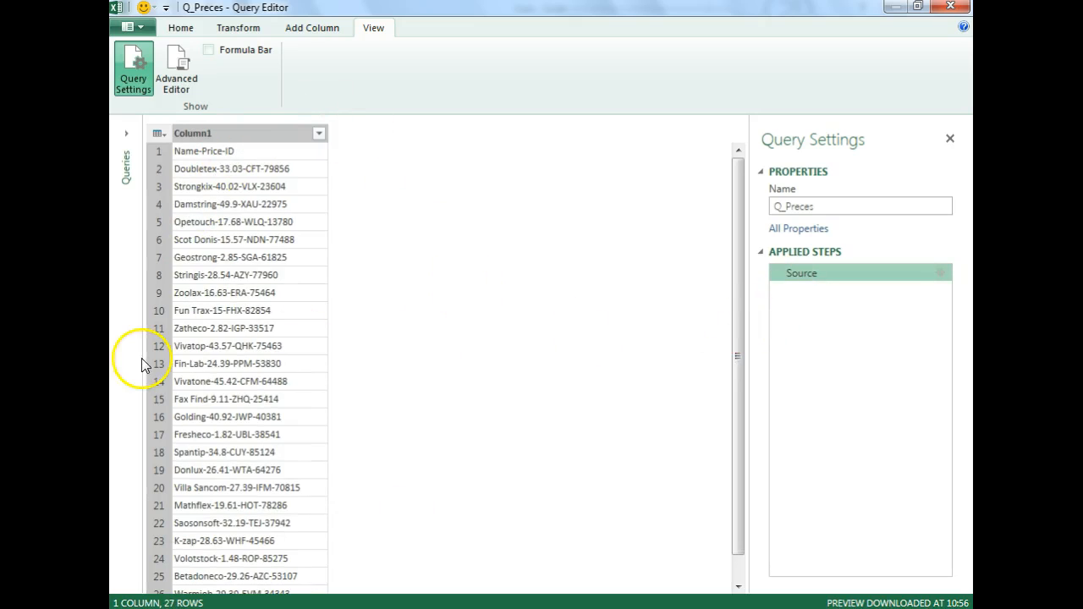
# Step: Widen Column1 enough to read its full entries
pyautogui.click(241, 204)
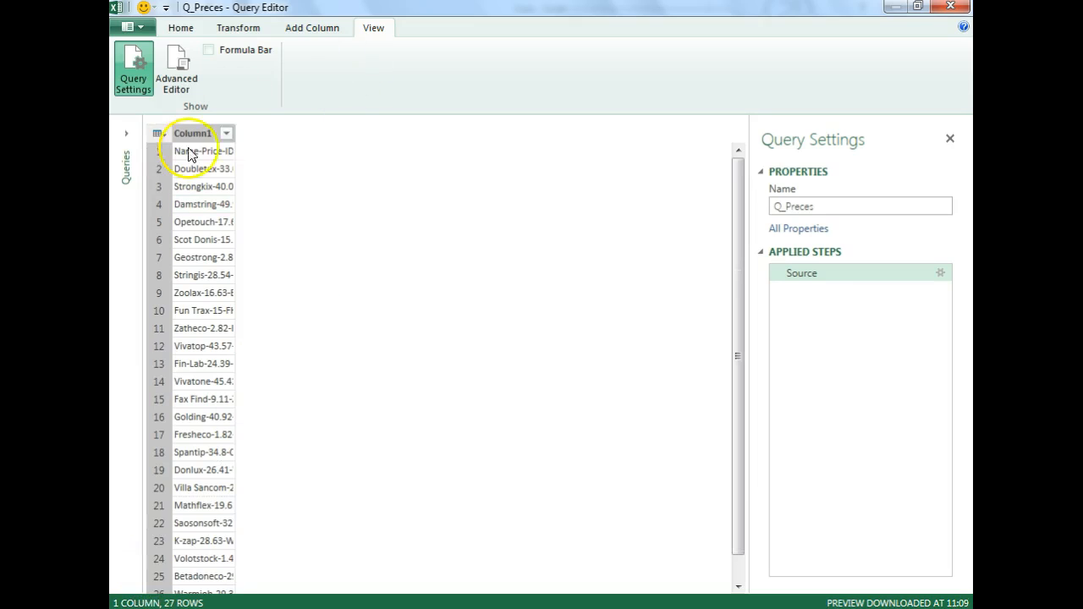
pyautogui.click(236, 133)
pyautogui.moveTo(235, 133); pyautogui.dragTo(331, 133)
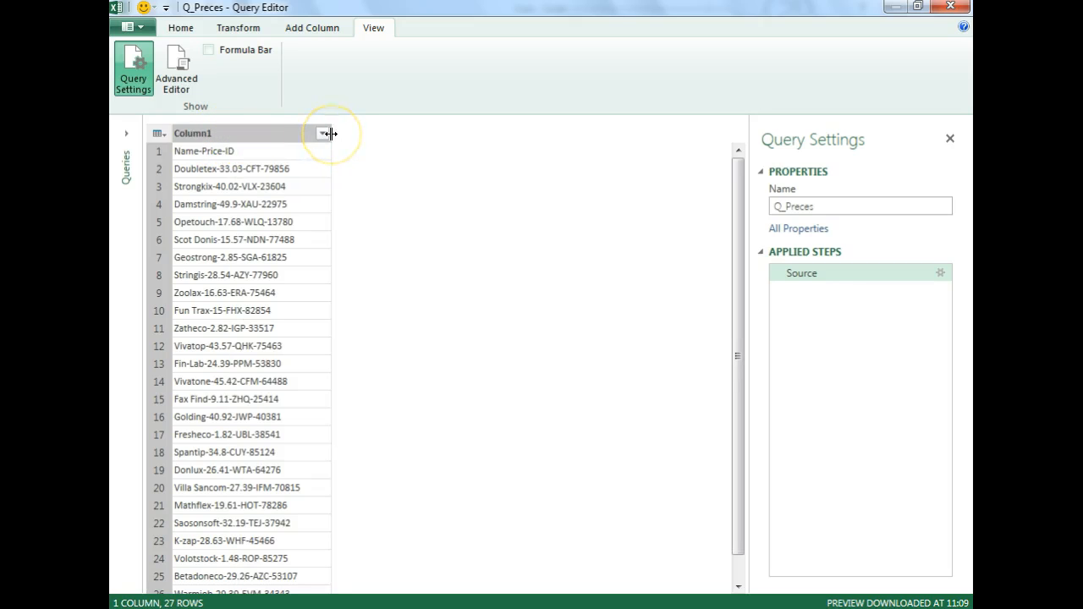
# Step: Try to split Column1 by a custom hyphen delimiter at each occurrence
pyautogui.click(263, 134)
pyautogui.rightClick(263, 134)
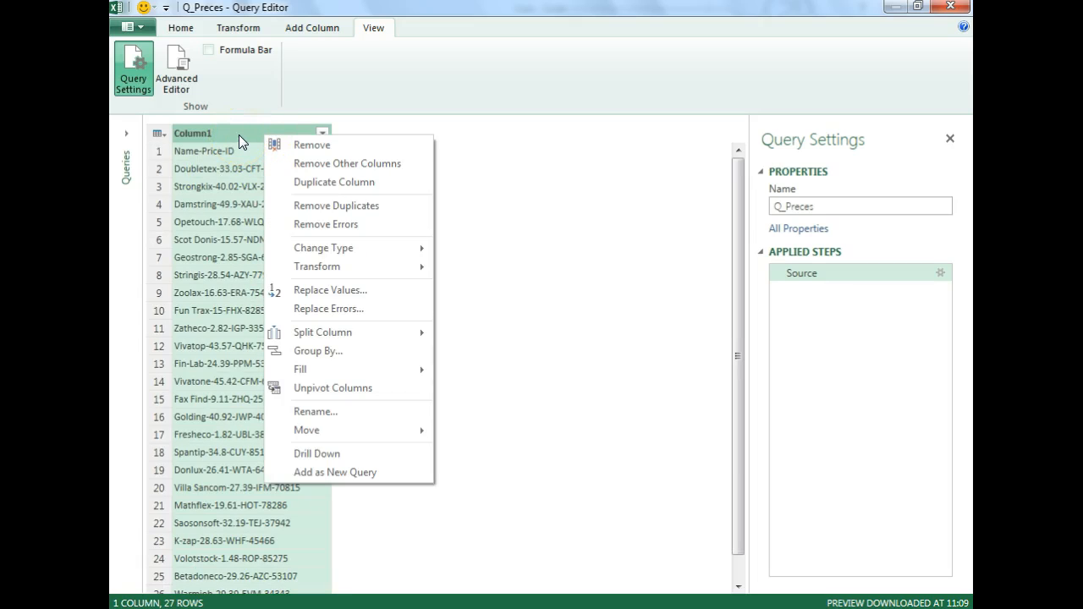
pyautogui.moveTo(360, 333)
pyautogui.click(480, 337)
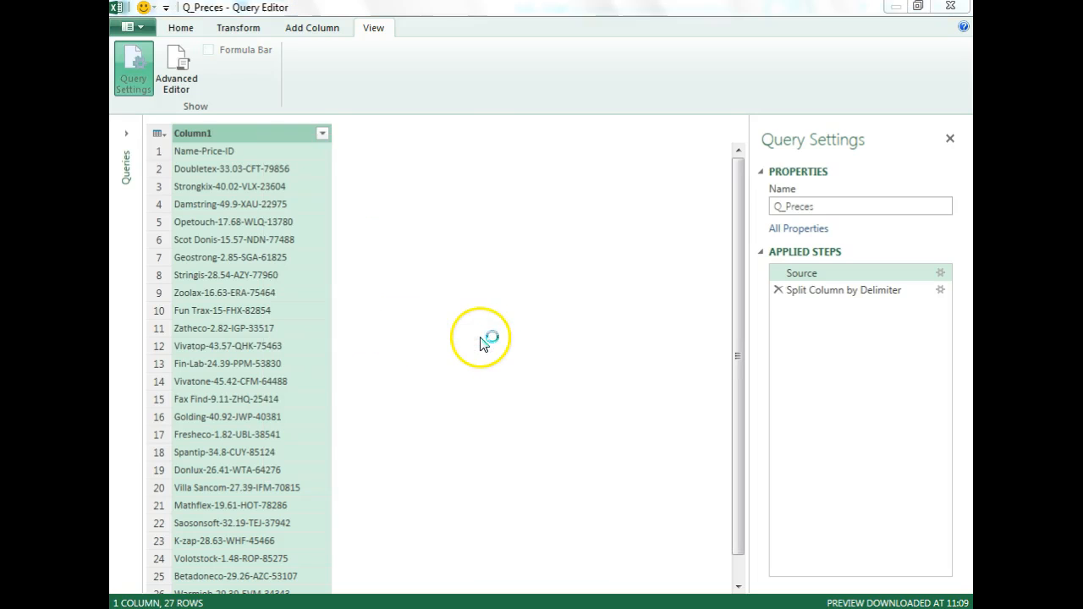
pyautogui.click(441, 274)
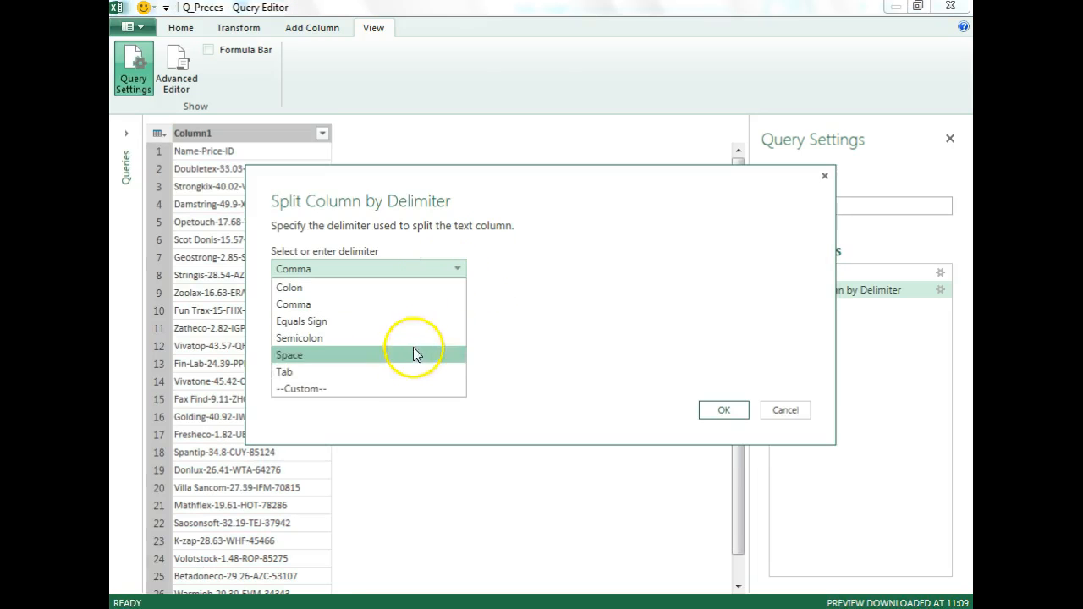
pyautogui.click(375, 387)
pyautogui.click(369, 294)
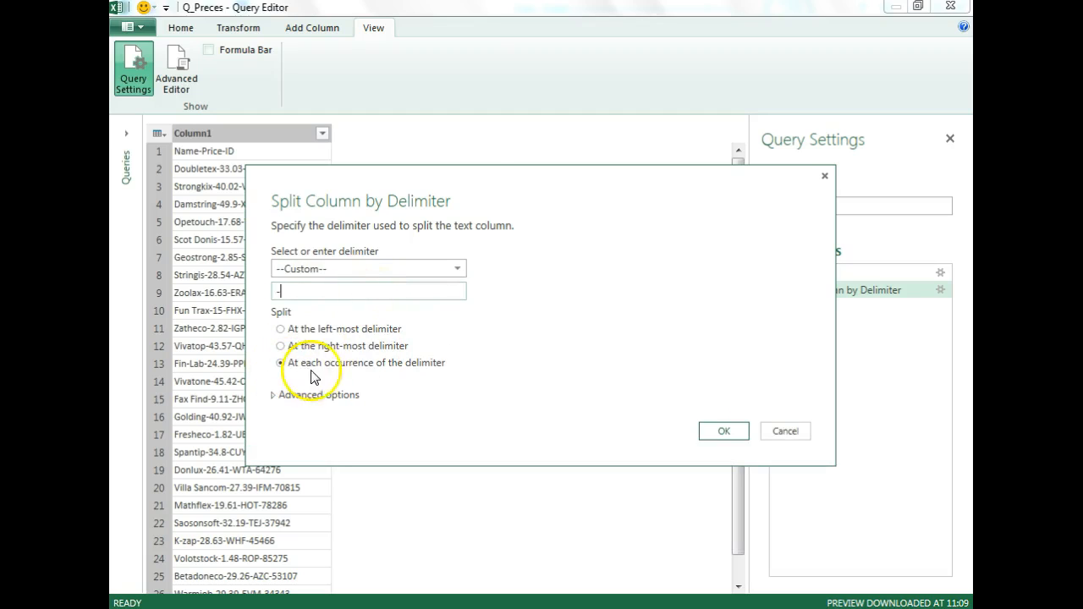
pyautogui.click(720, 431)
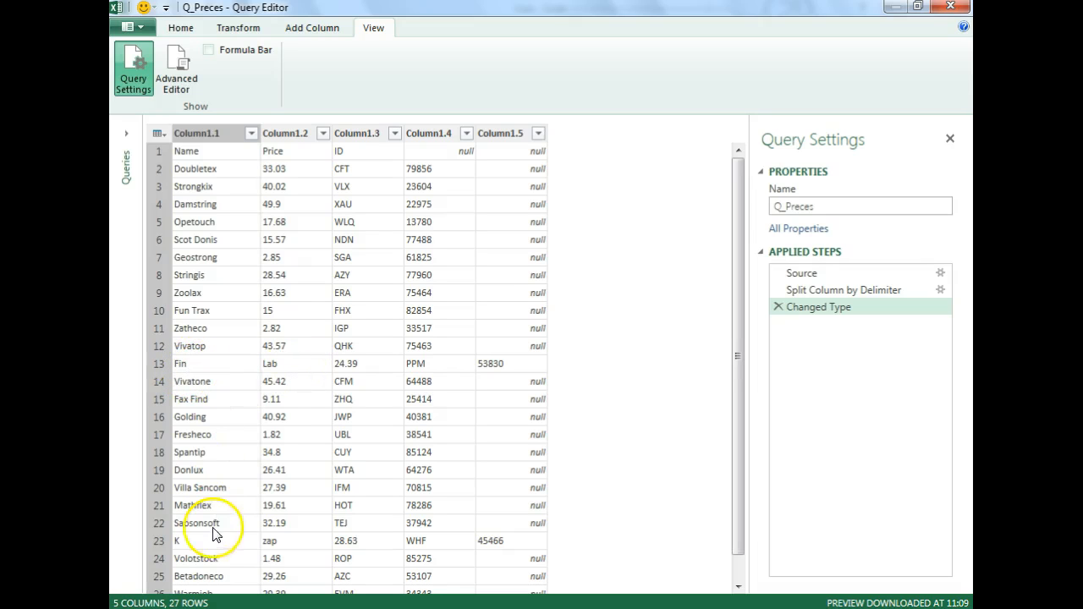
# Step: Check the split rows and remove the Changed Type and Split Column by Delimiter steps
pyautogui.scroll(-1, 269, 551)
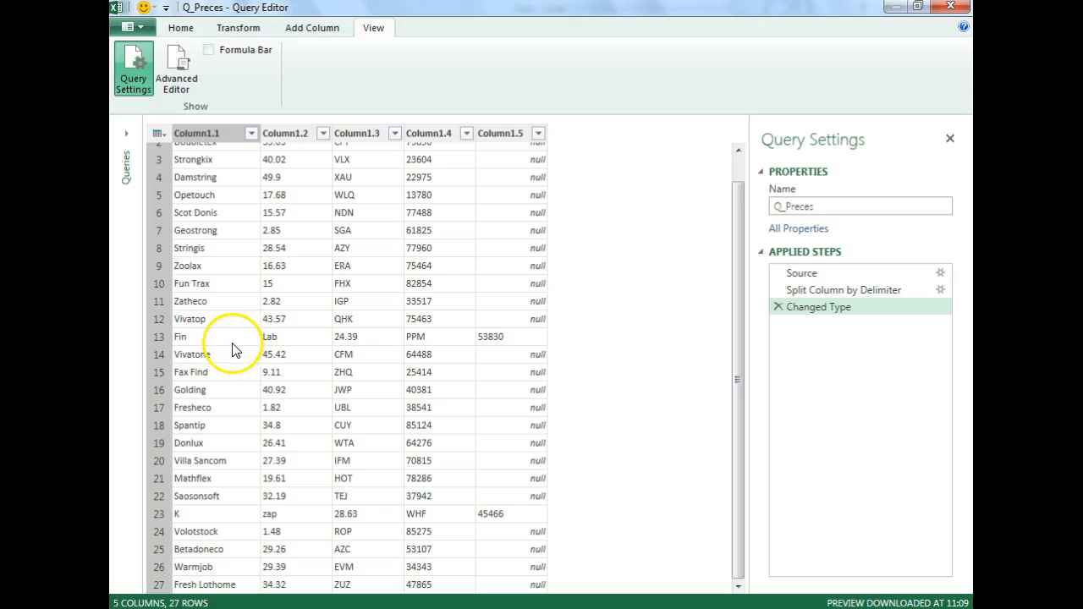
pyautogui.scroll(1, 351, 479)
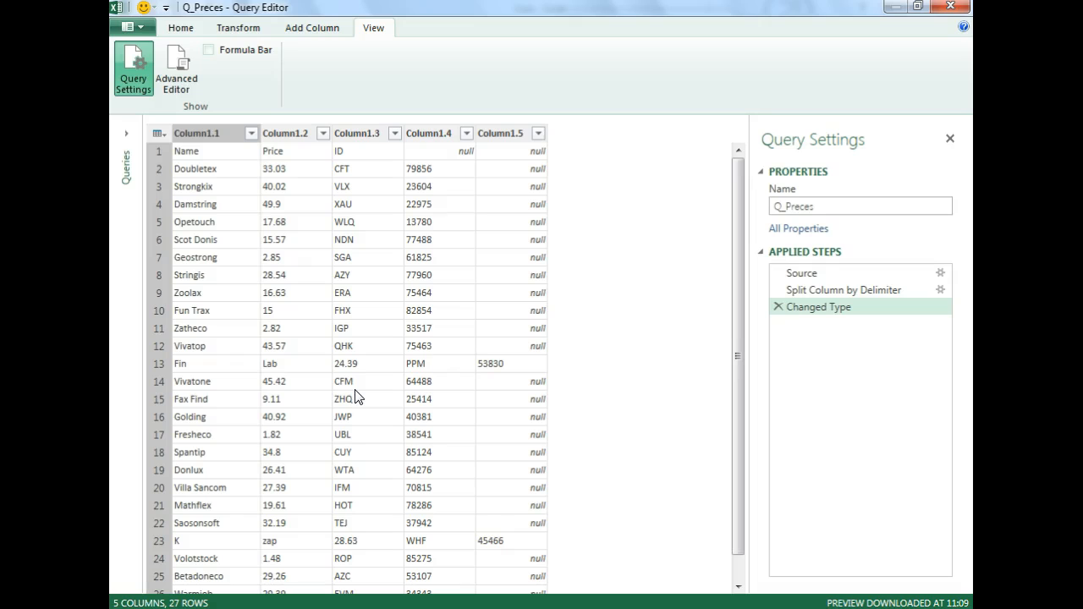
pyautogui.click(777, 306)
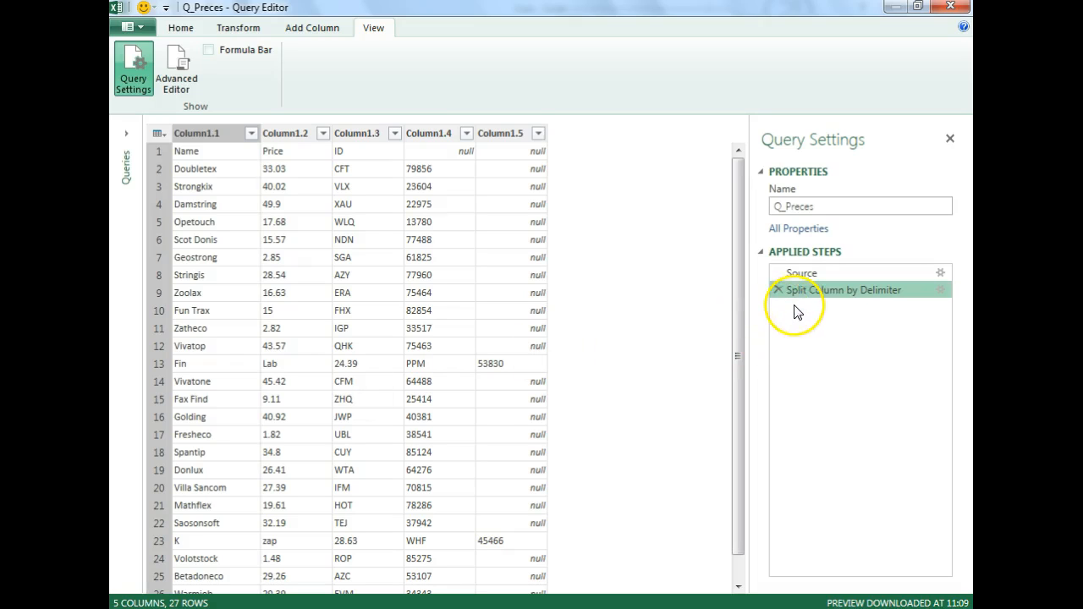
pyautogui.click(778, 291)
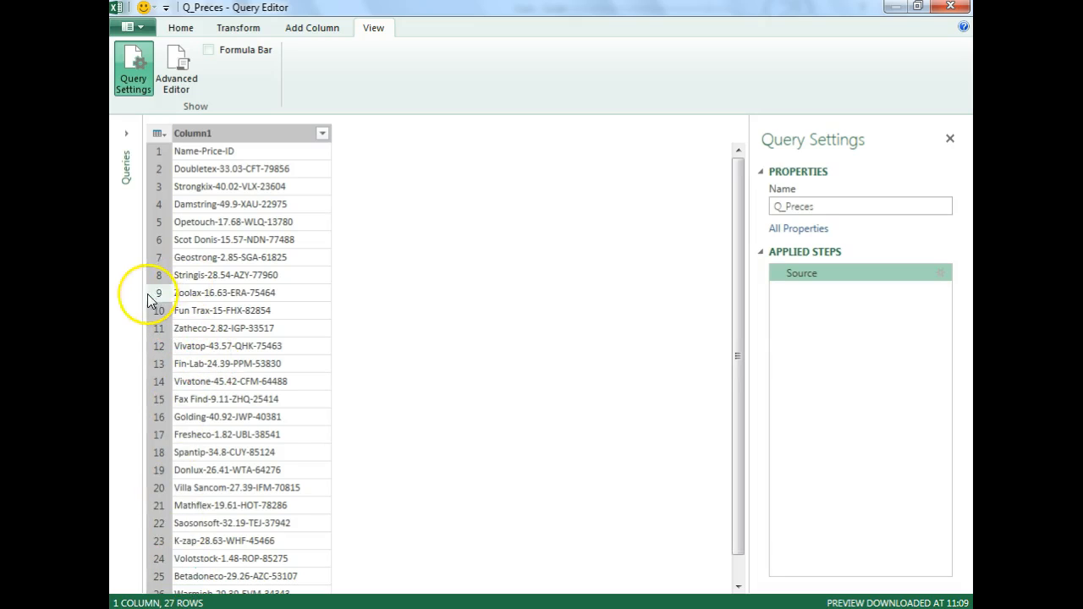
# Step: Split Column1 by a custom hyphen delimiter at the right-most delimiter only
pyautogui.click(245, 134)
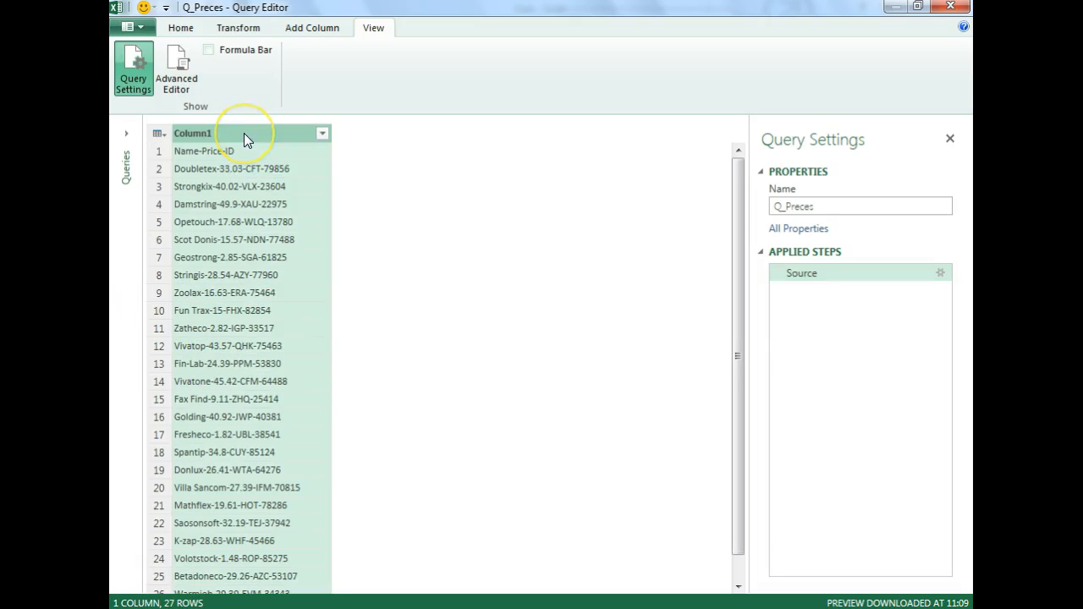
pyautogui.rightClick(244, 133)
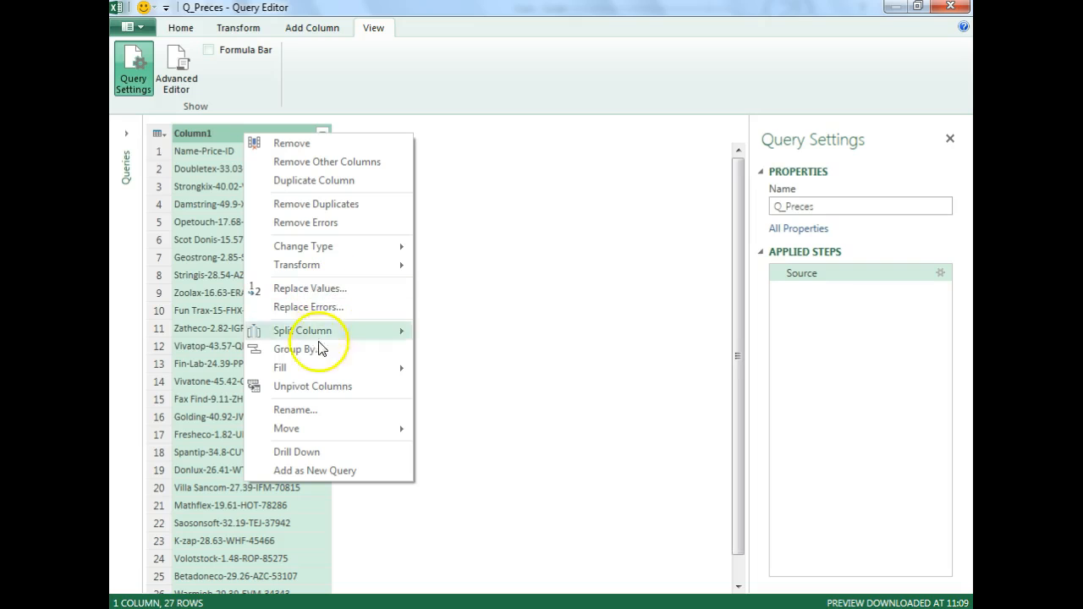
pyautogui.moveTo(351, 331)
pyautogui.click(474, 335)
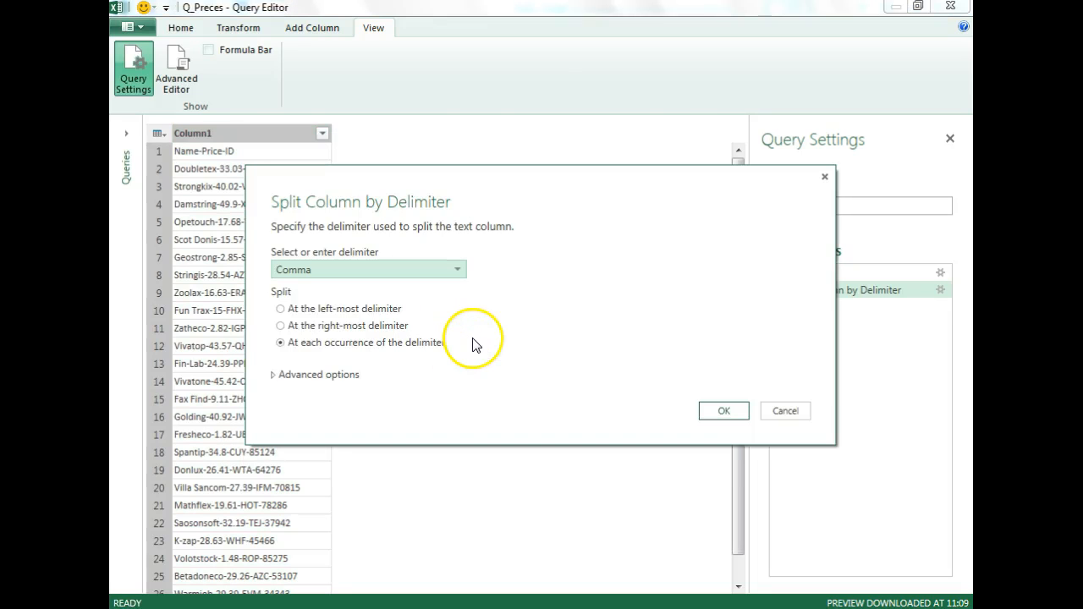
pyautogui.click(326, 270)
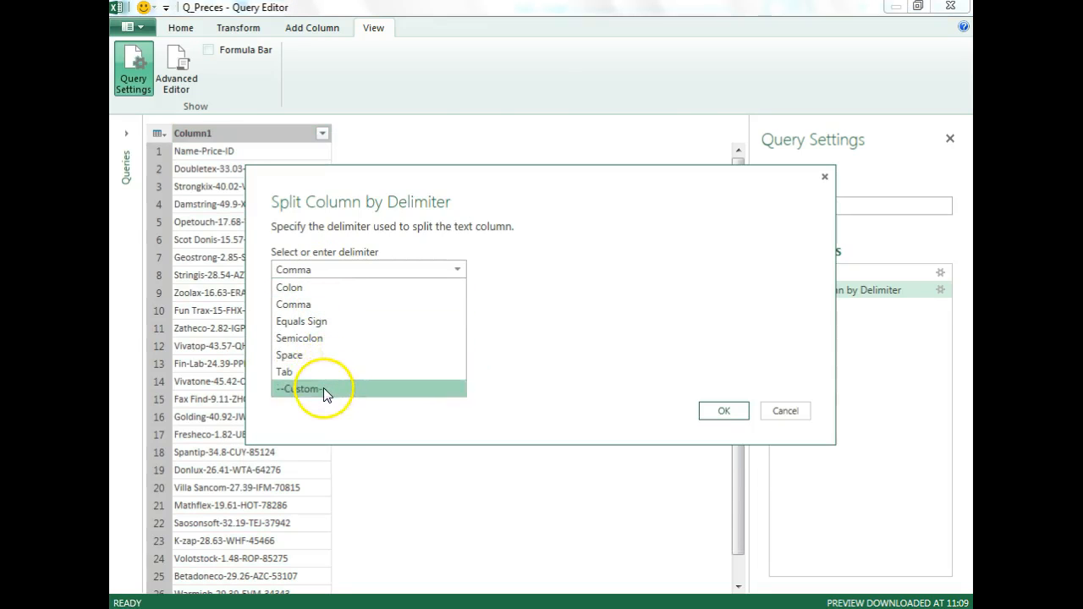
pyautogui.click(324, 387)
pyautogui.click(380, 291)
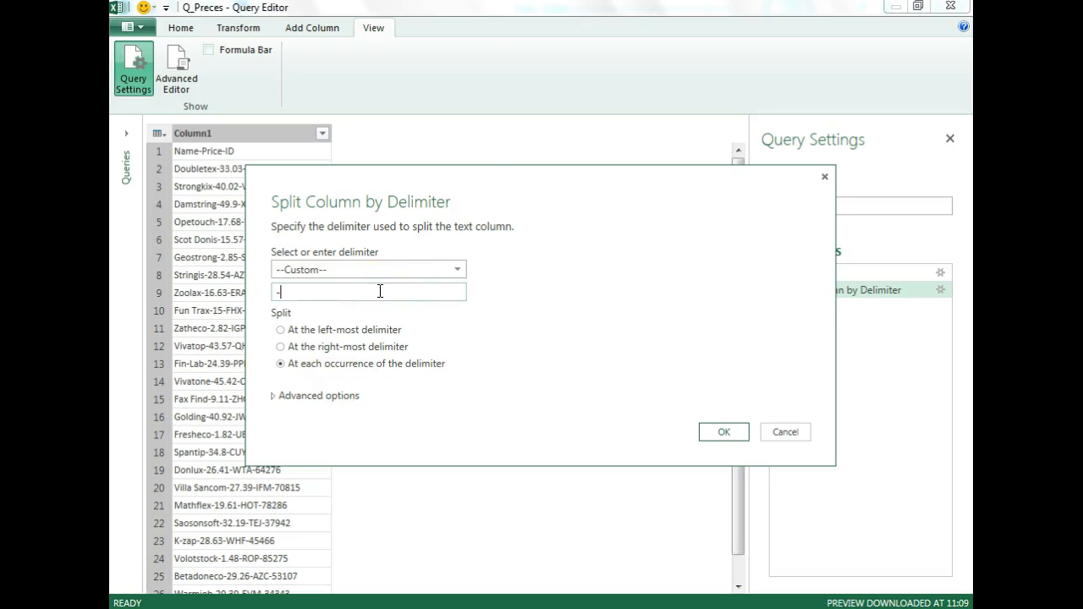
pyautogui.click(723, 432)
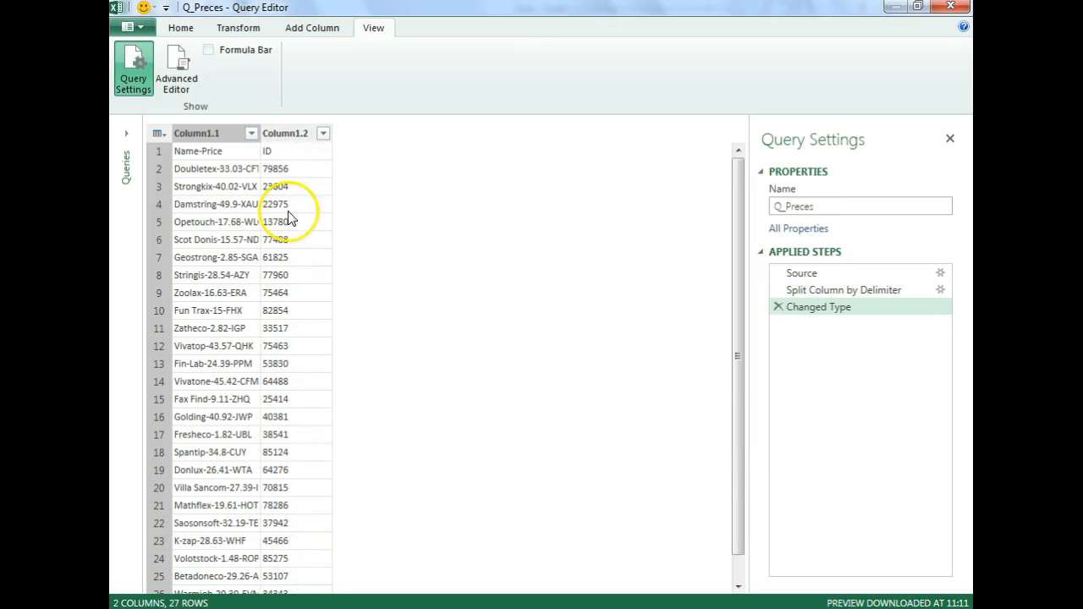
# Step: Split Column1.1 by a custom hyphen delimiter at the right-most delimiter only
pyautogui.click(203, 133)
pyautogui.rightClick(209, 134)
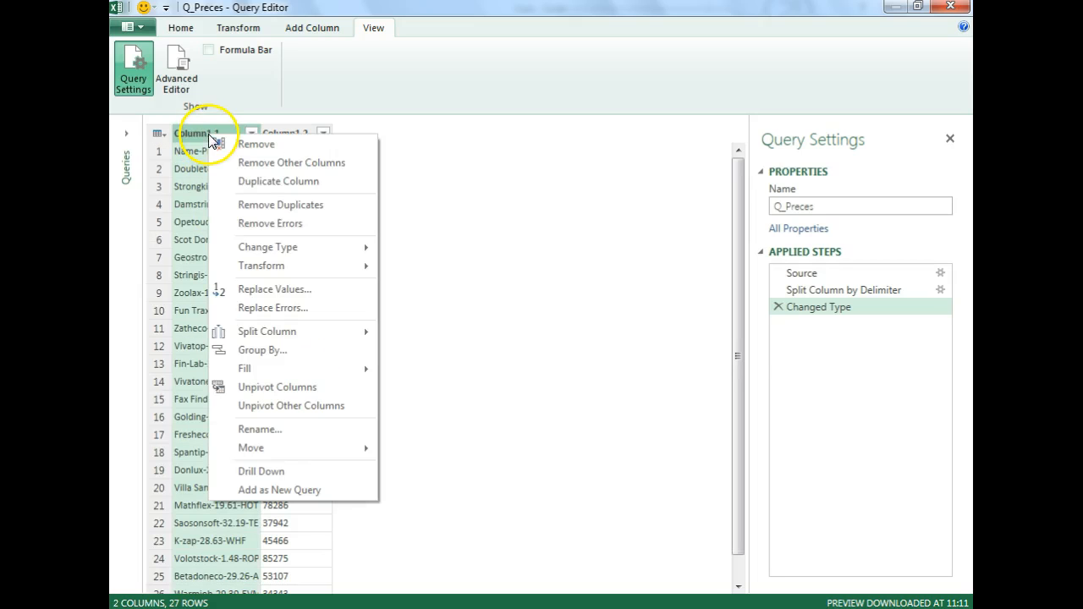
pyautogui.moveTo(364, 331)
pyautogui.click(415, 334)
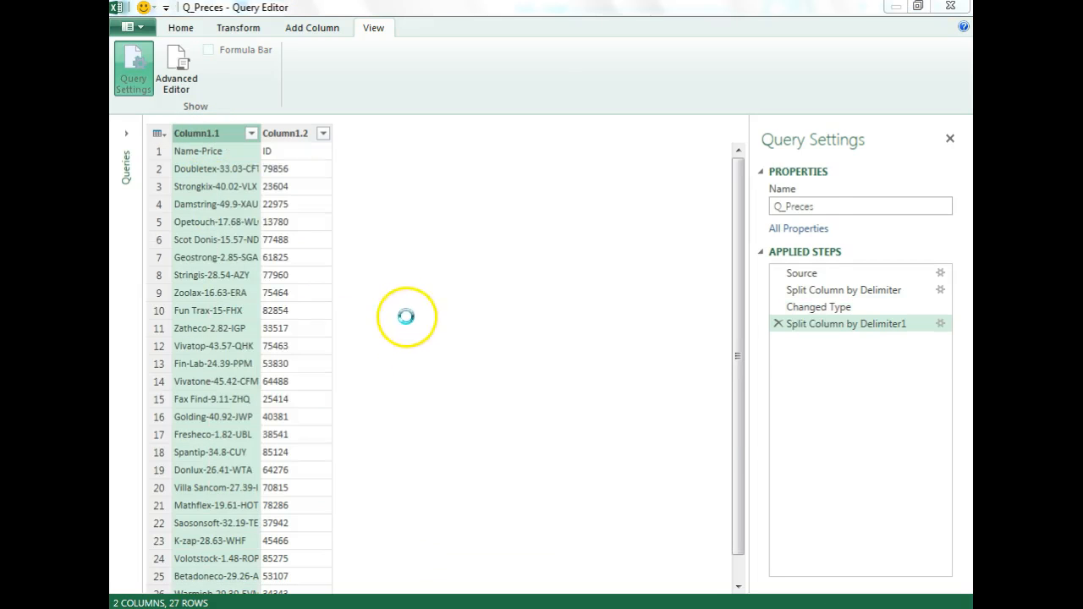
pyautogui.click(313, 270)
pyautogui.click(331, 386)
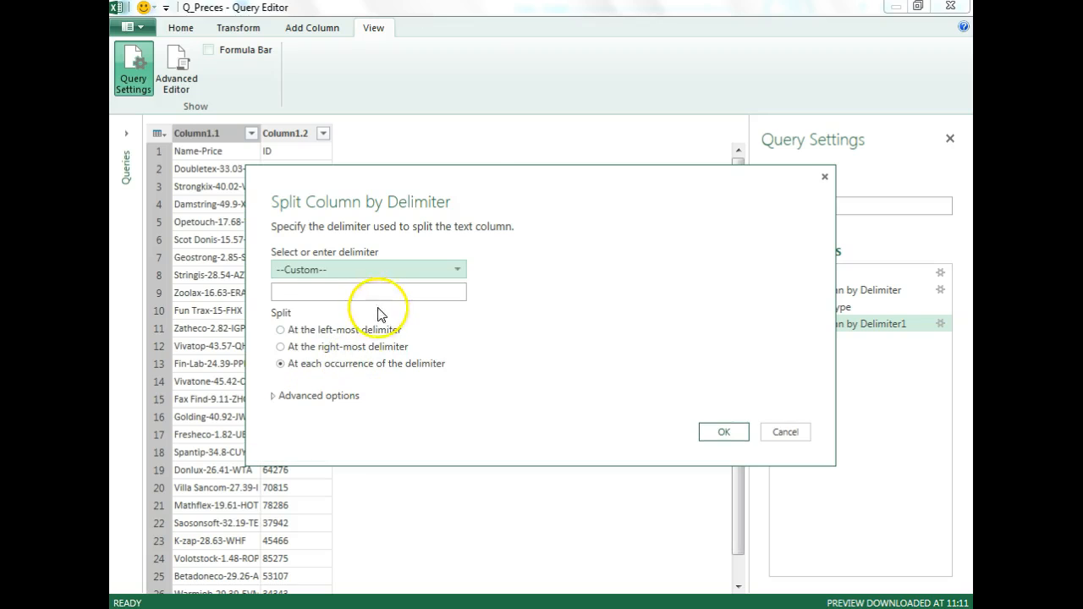
pyautogui.click(311, 347)
pyautogui.click(721, 432)
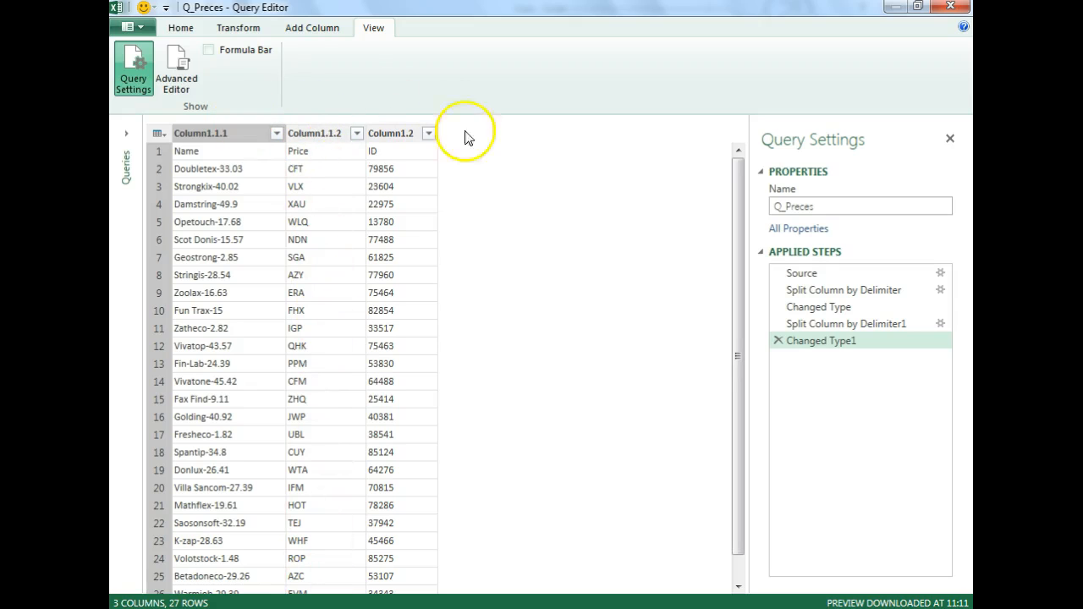
# Step: Try to split Column1.1.1 by a custom hyphen delimiter at the right-most delimiter only, and check the resulting rows
pyautogui.rightClick(236, 132)
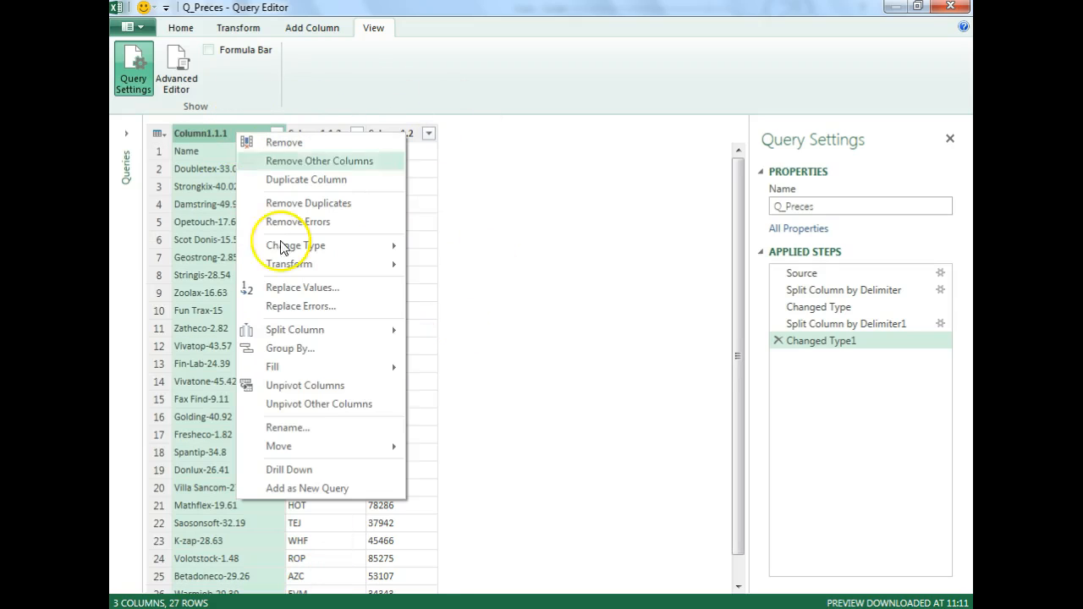
pyautogui.moveTo(344, 327)
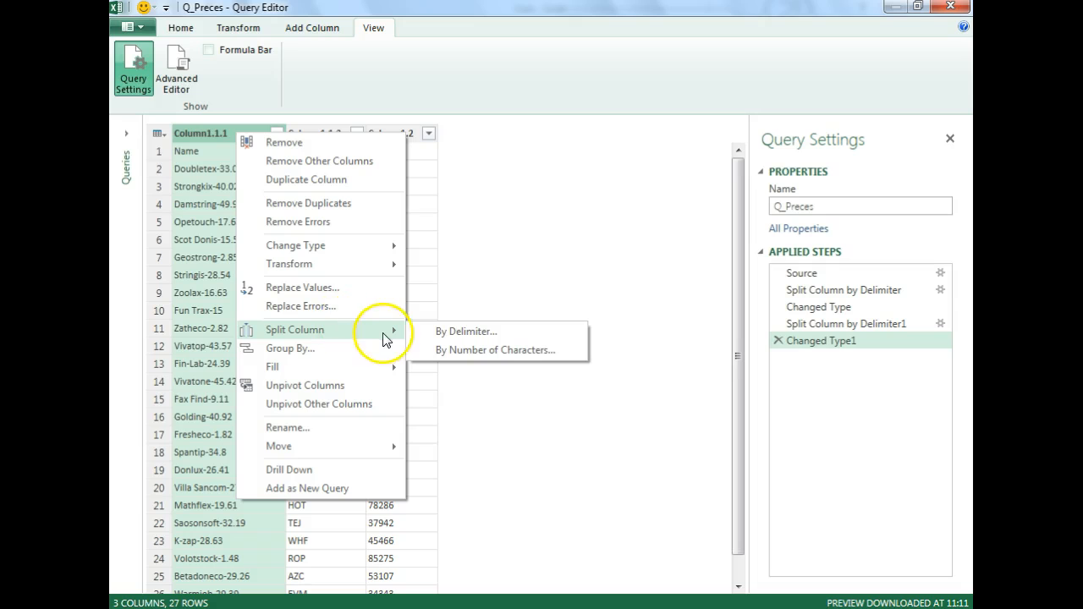
pyautogui.click(448, 332)
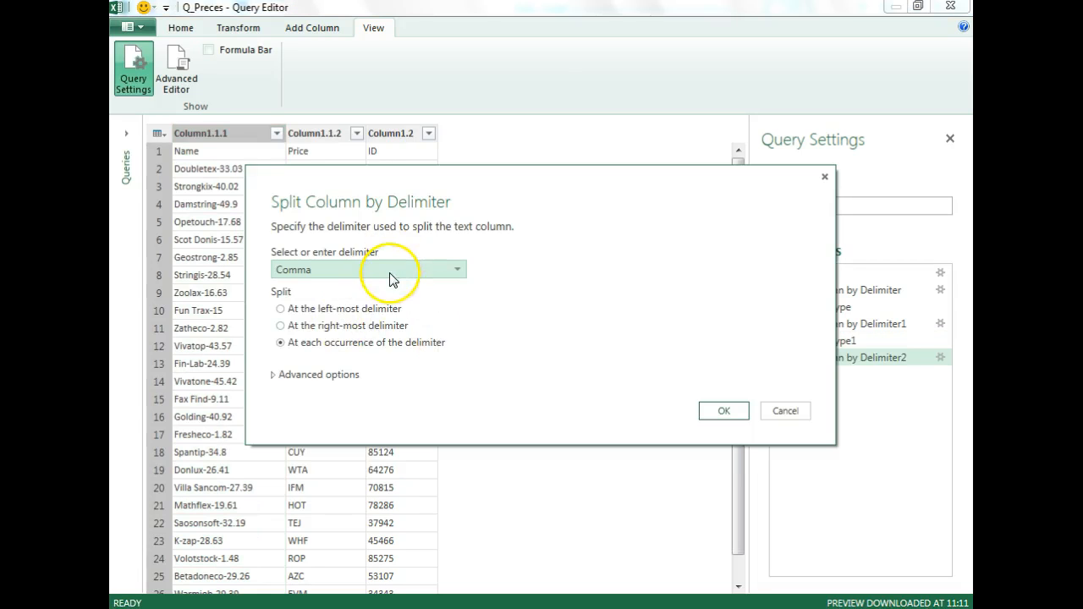
pyautogui.click(395, 269)
pyautogui.click(362, 388)
pyautogui.click(439, 294)
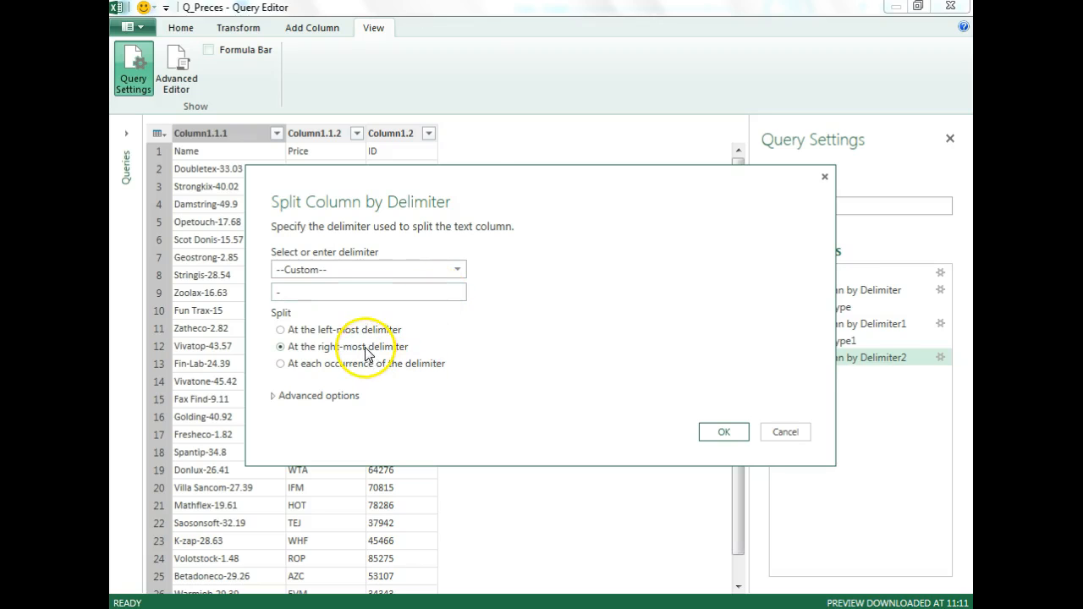
pyautogui.click(716, 431)
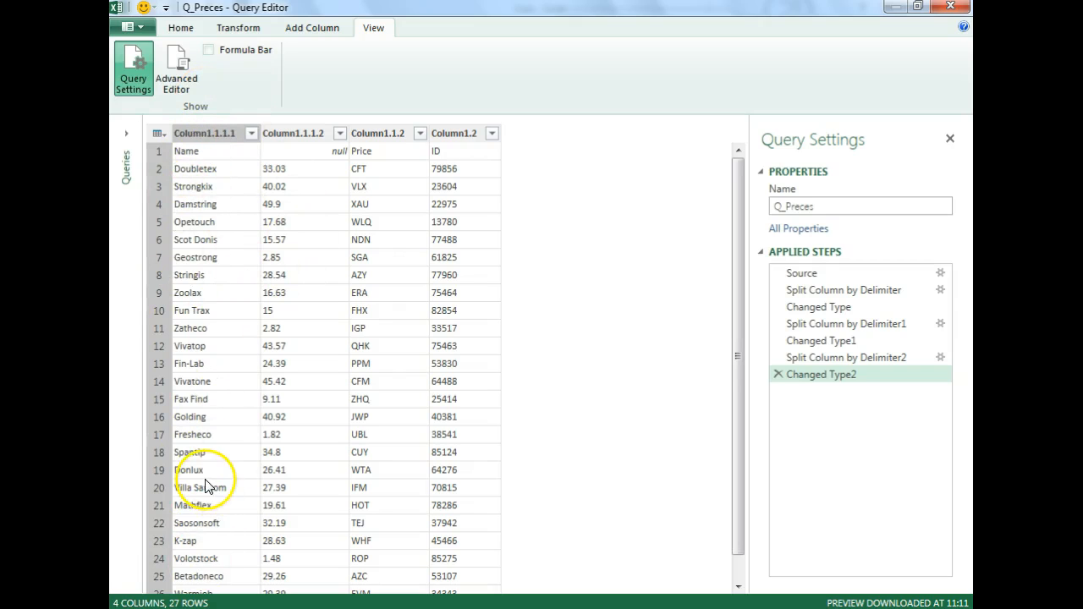
pyautogui.scroll(-1, 203, 482)
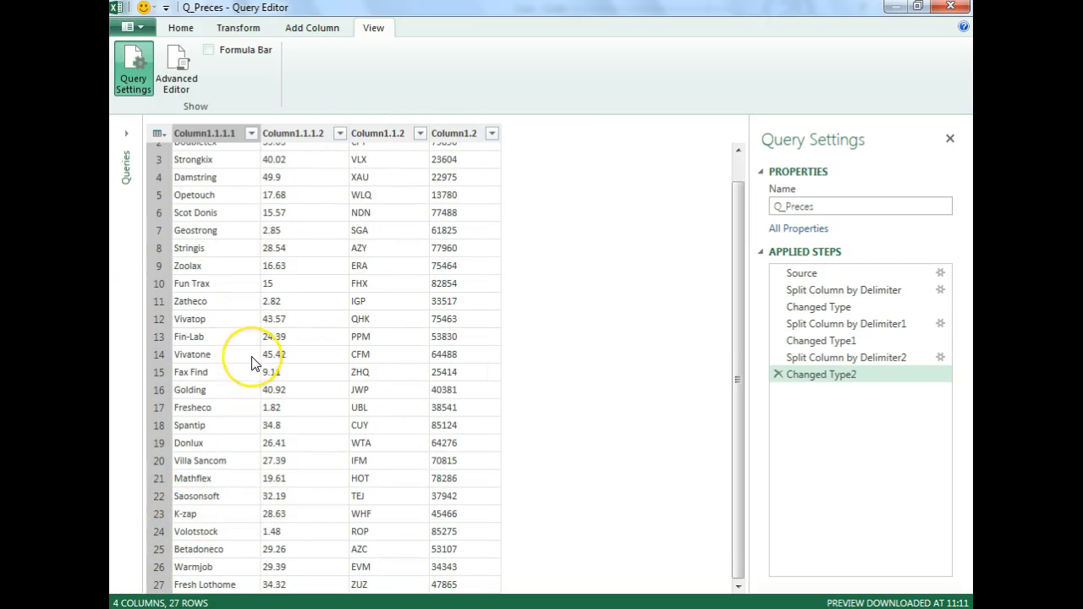
pyautogui.scroll(1, 251, 363)
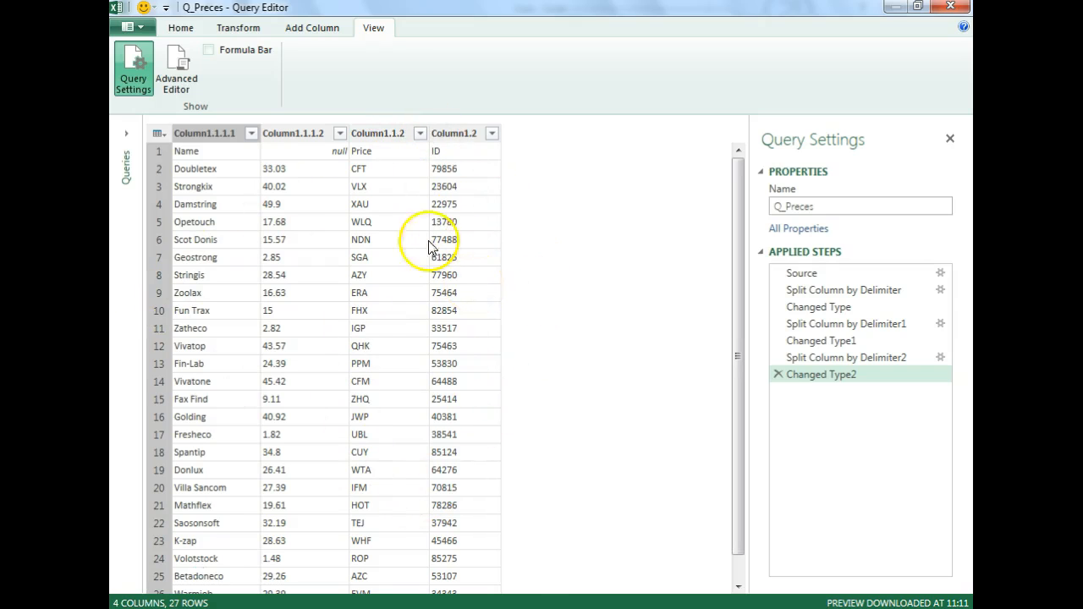
# Step: Try to merge Column1.1.2 and Column1.2 with a custom hyphen separator into a new column named ID
pyautogui.click(393, 133)
pyautogui.keyDown('ctrl'); pyautogui.click(447, 142); pyautogui.keyUp('ctrl')
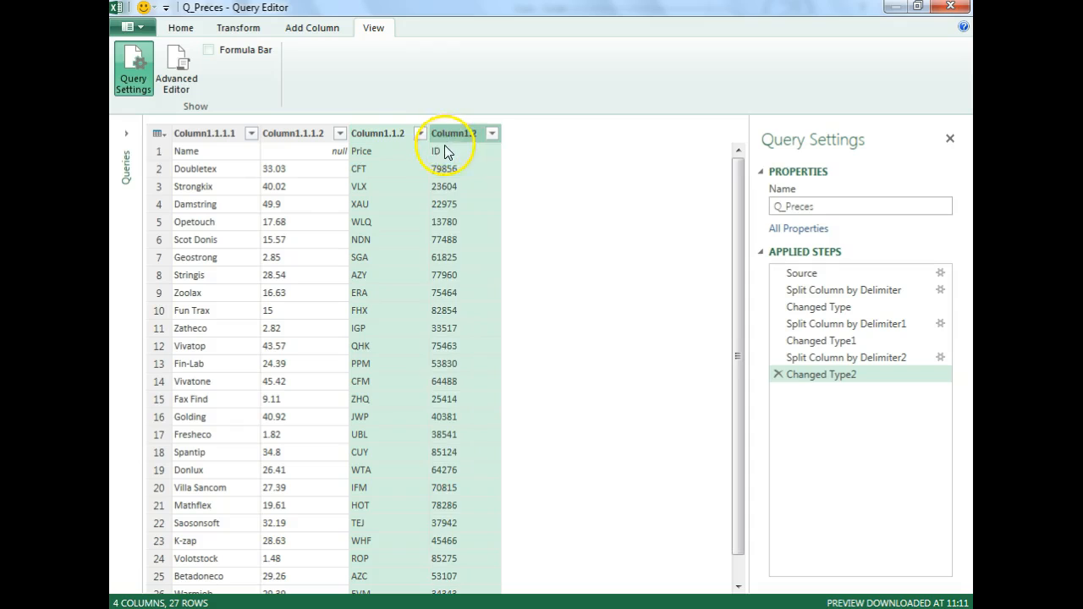
pyautogui.rightClick(451, 136)
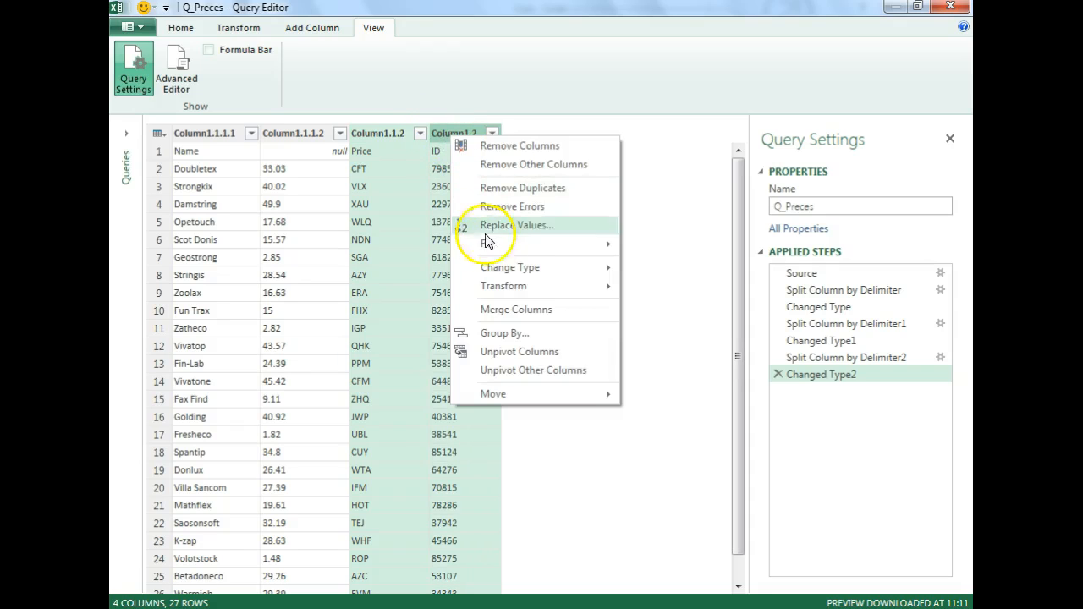
pyautogui.click(519, 311)
pyautogui.click(311, 303)
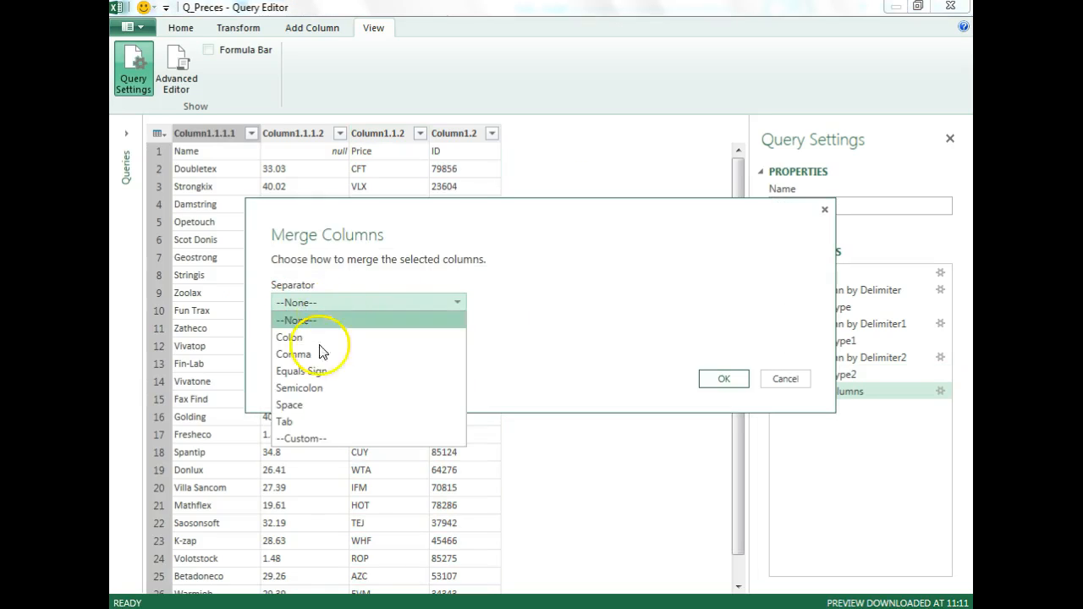
pyautogui.click(312, 440)
pyautogui.click(347, 324)
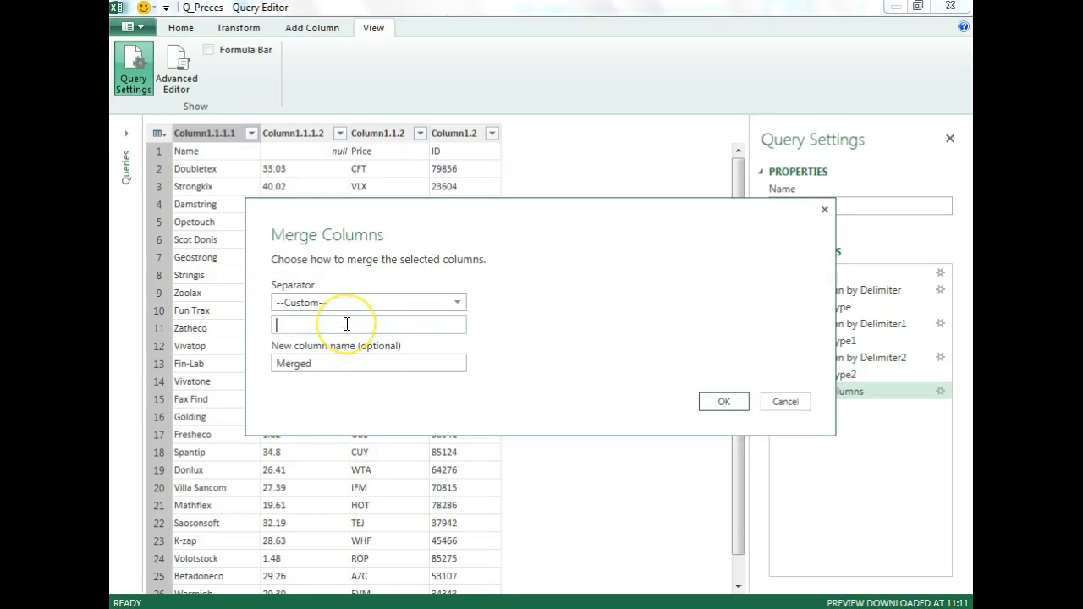
pyautogui.moveTo(340, 364); pyautogui.dragTo(248, 369)
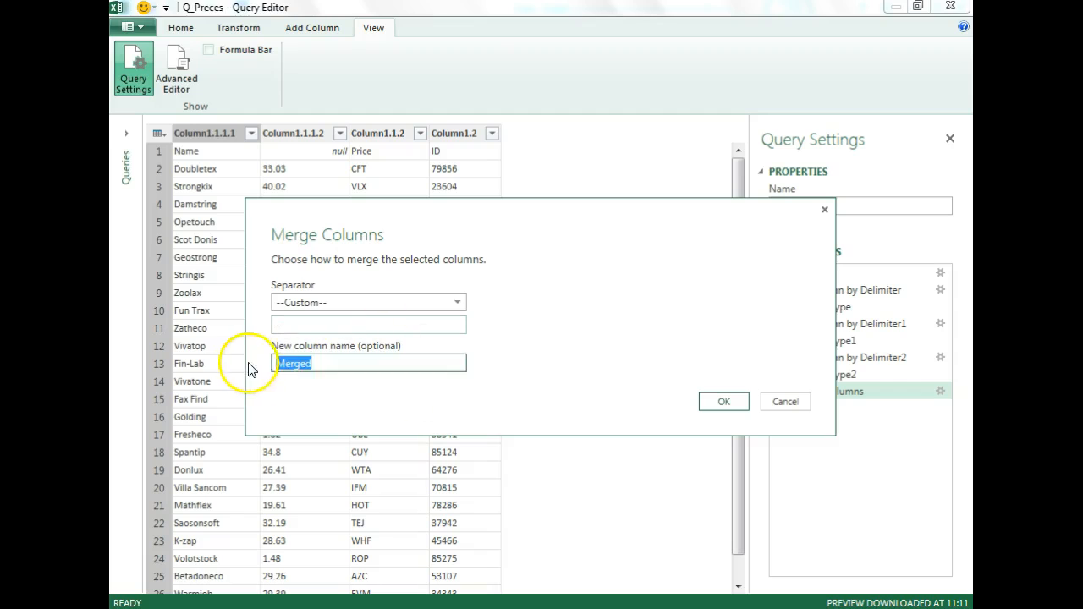
pyautogui.write('ID')
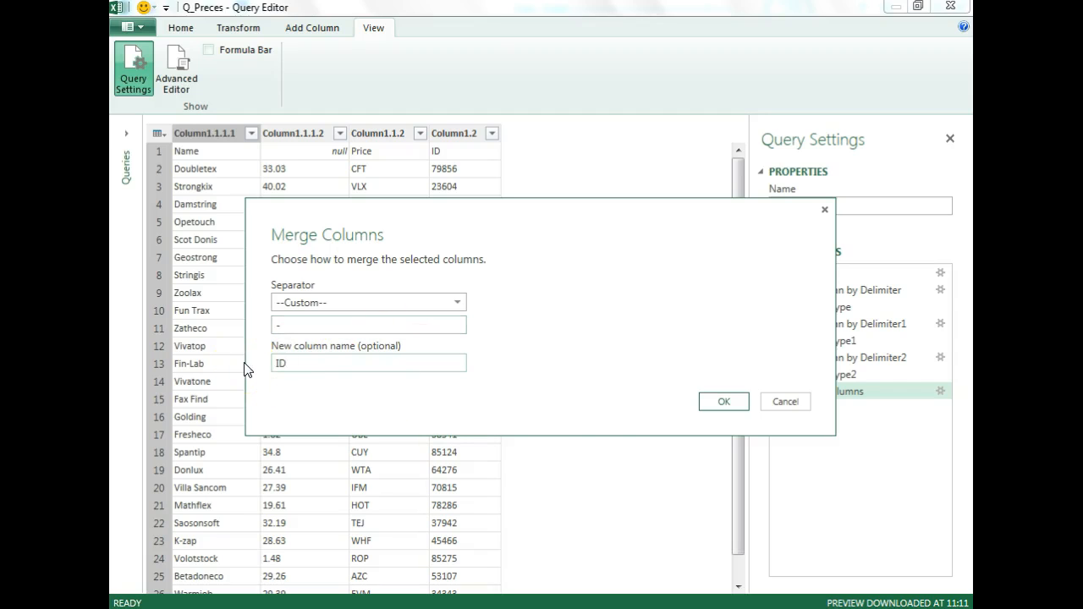
pyautogui.click(724, 403)
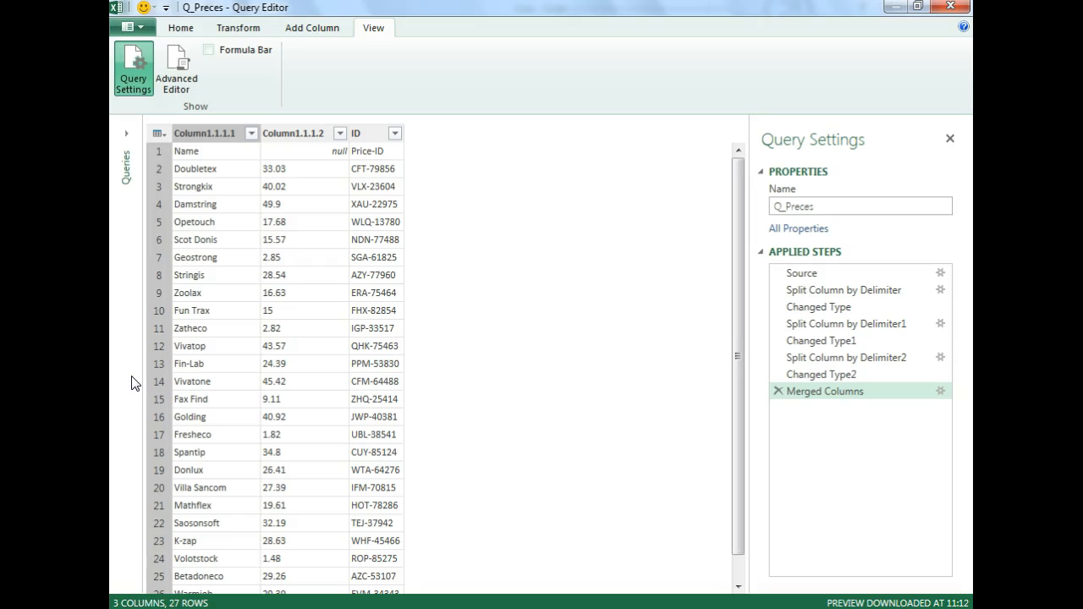
pyautogui.click(373, 134)
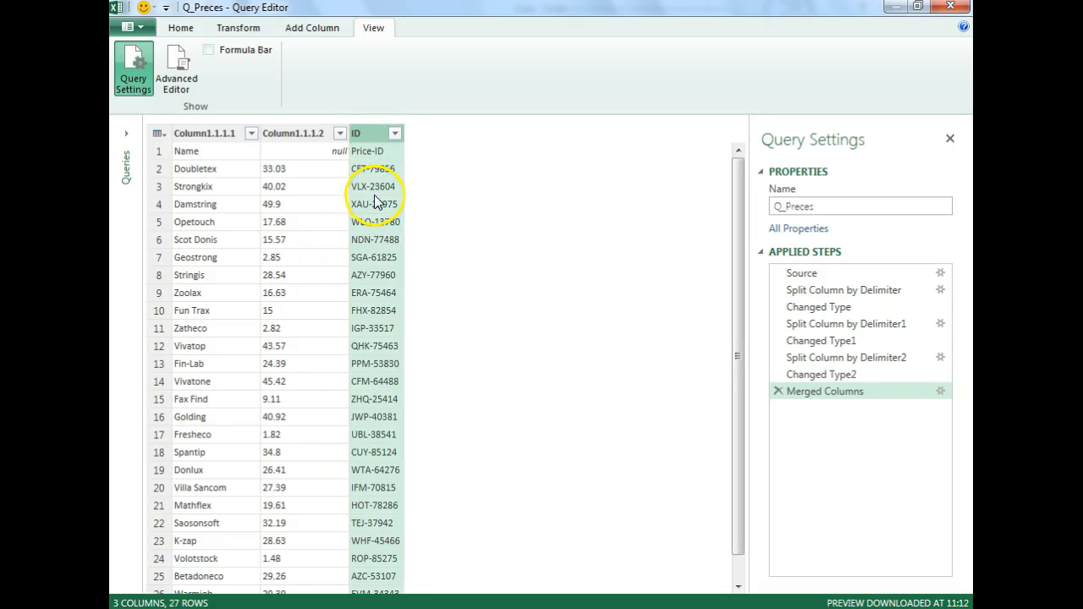
pyautogui.click(190, 134)
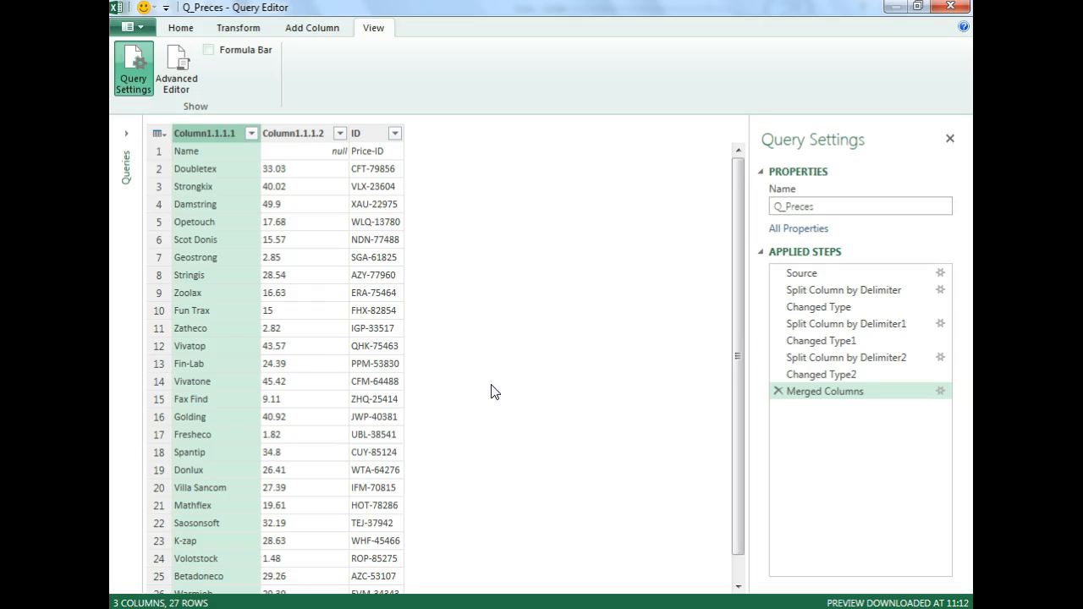
# Step: Remove every applied step after Source from the Q_Preces query
pyautogui.click(778, 391)
pyautogui.click(778, 374)
pyautogui.click(777, 358)
pyautogui.click(778, 341)
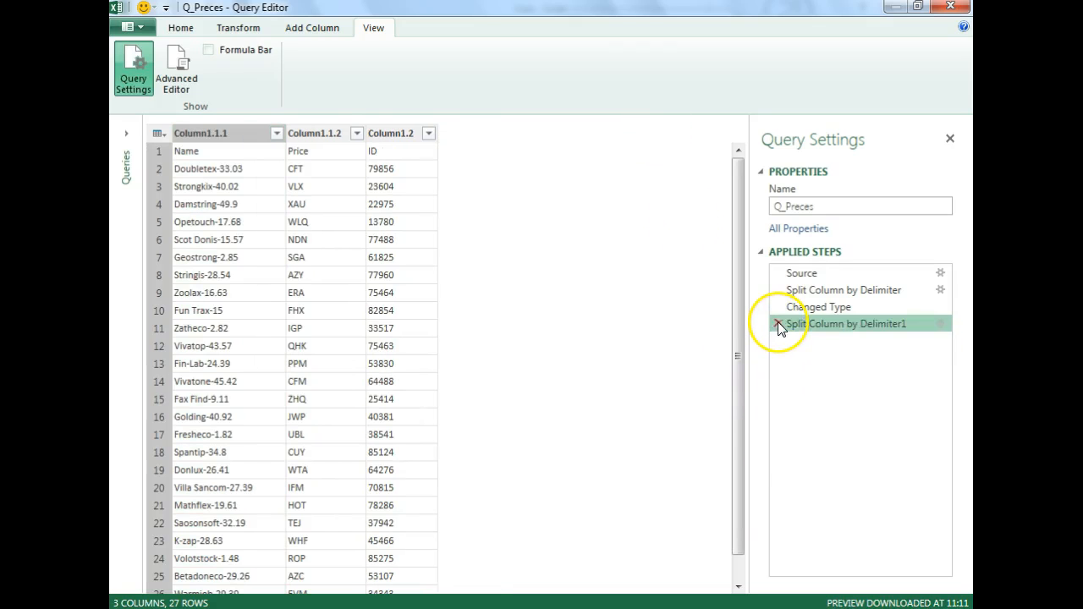
pyautogui.click(778, 323)
pyautogui.click(778, 307)
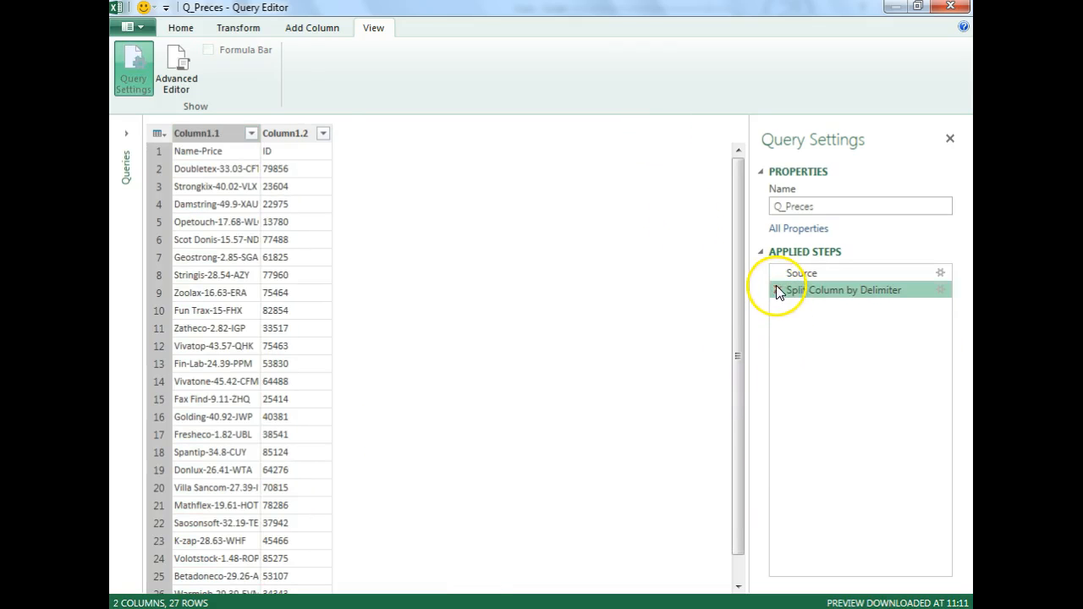
pyautogui.click(777, 289)
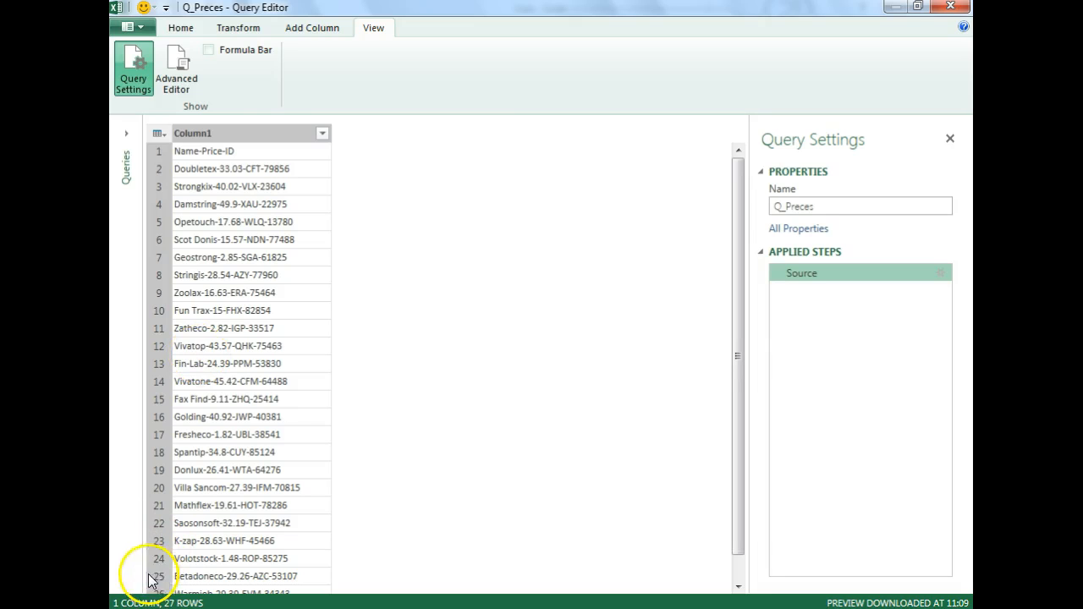
# Step: Replace the value K-zap with K_zap in Column1
pyautogui.click(213, 137)
pyautogui.rightClick(212, 137)
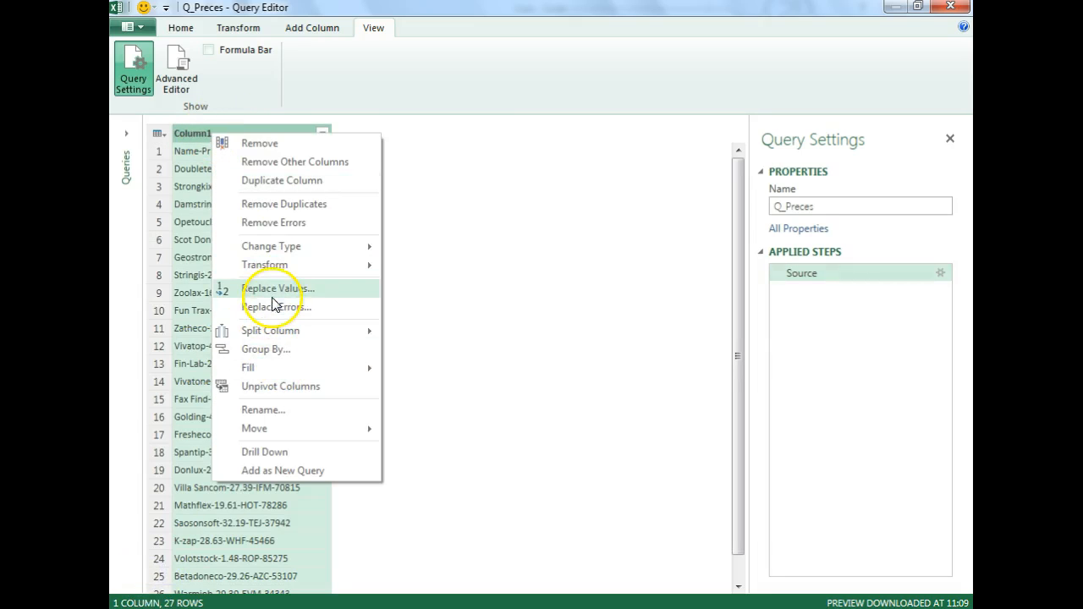
pyautogui.click(277, 292)
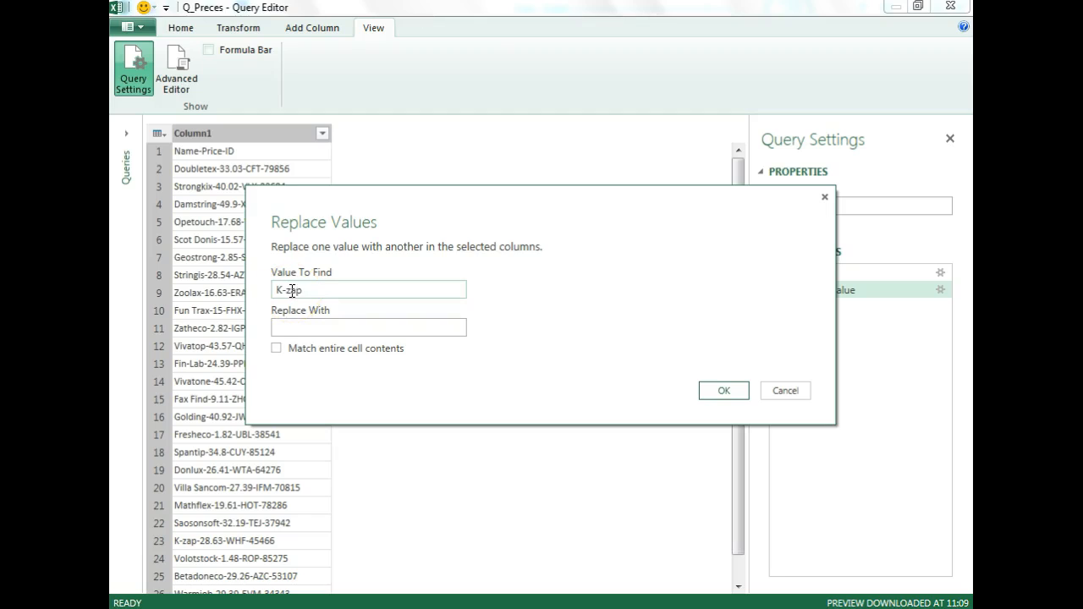
pyautogui.click(307, 328)
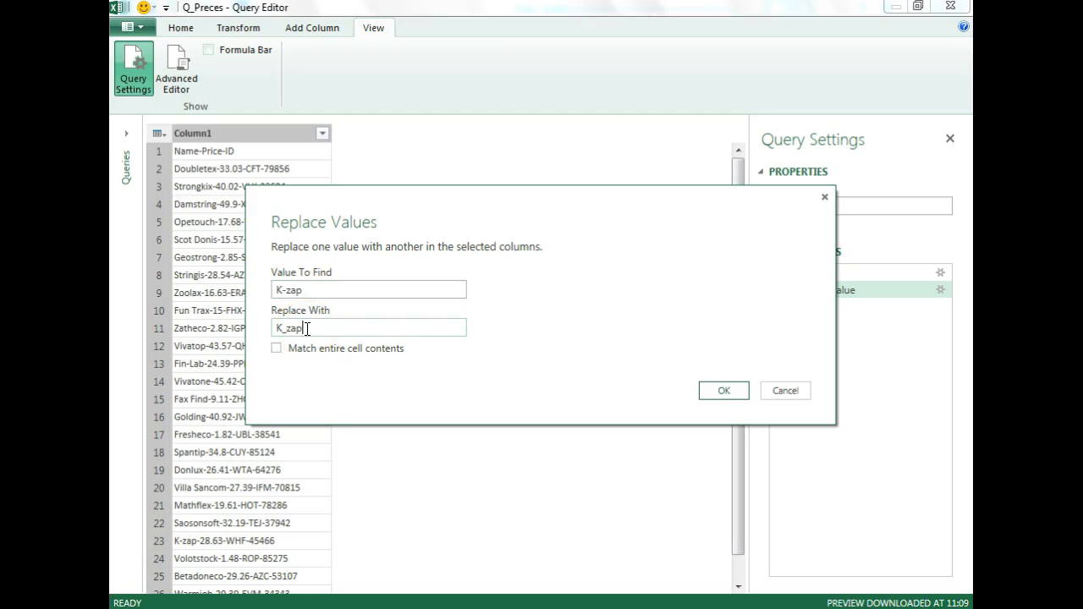
pyautogui.click(724, 390)
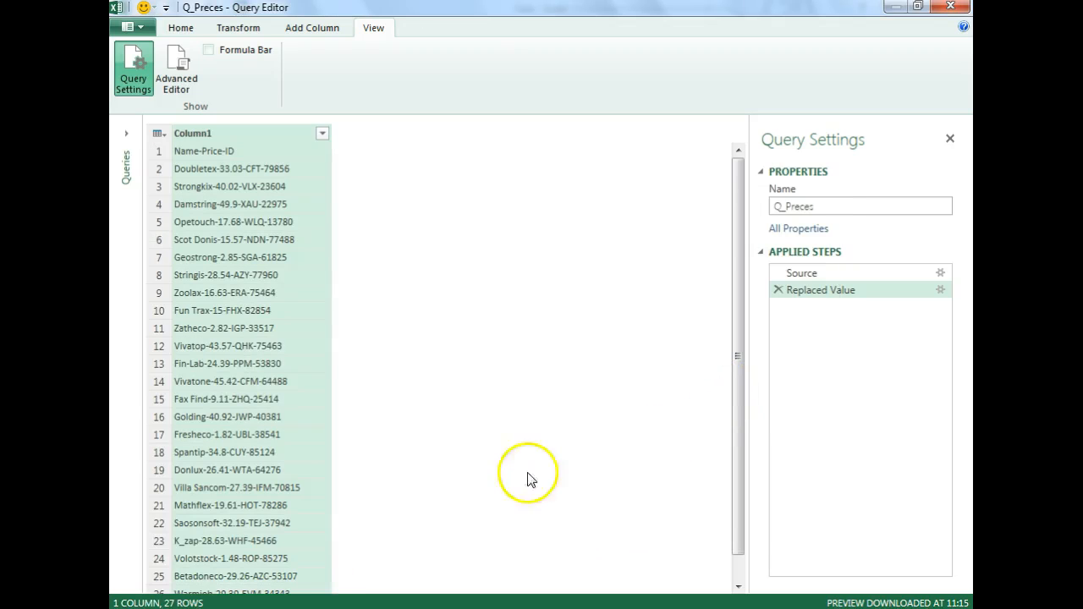
# Step: Replace the value Fin-Lab with Fin_Lab in Column1
pyautogui.scroll(-1, 203, 541)
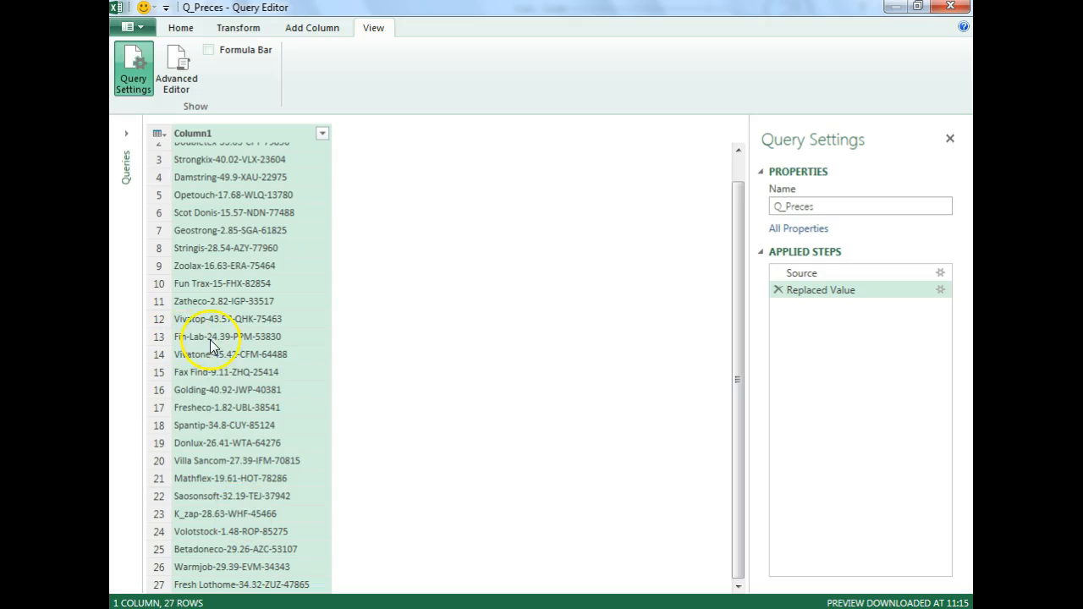
pyautogui.rightClick(204, 145)
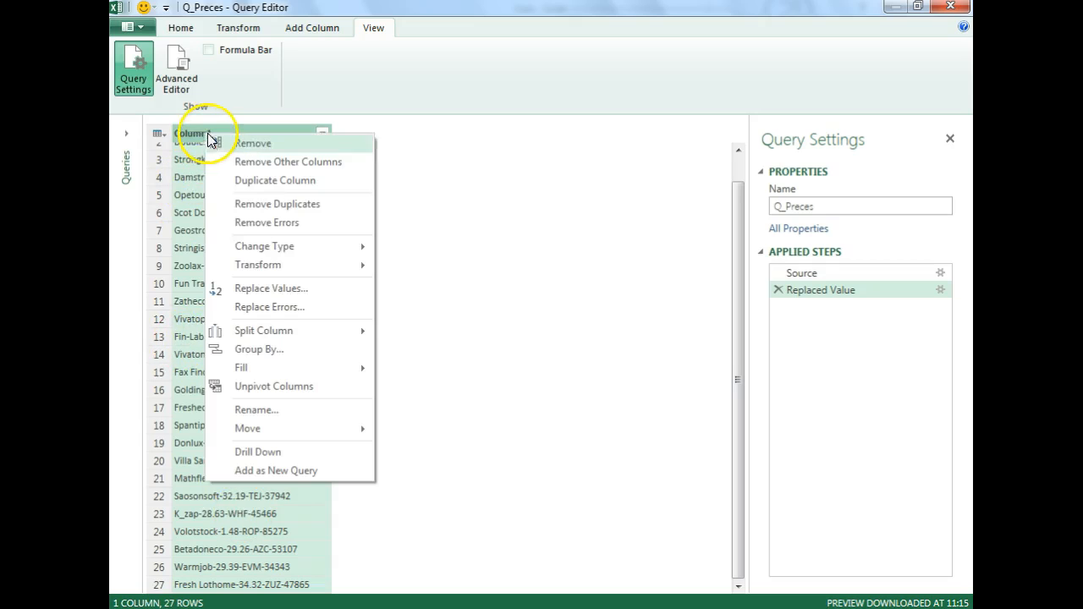
pyautogui.click(276, 288)
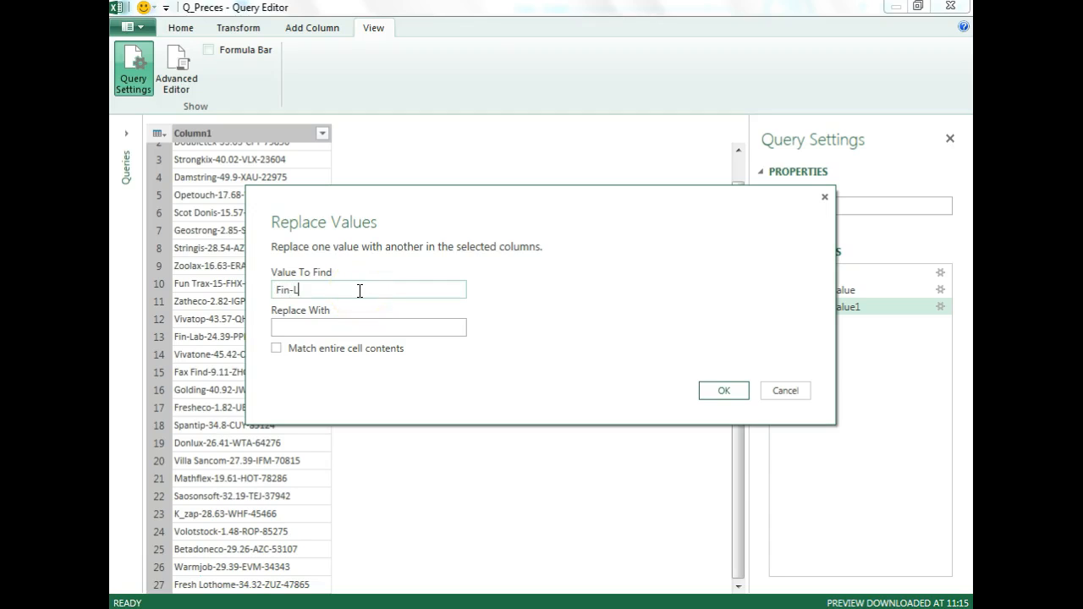
pyautogui.click(335, 325)
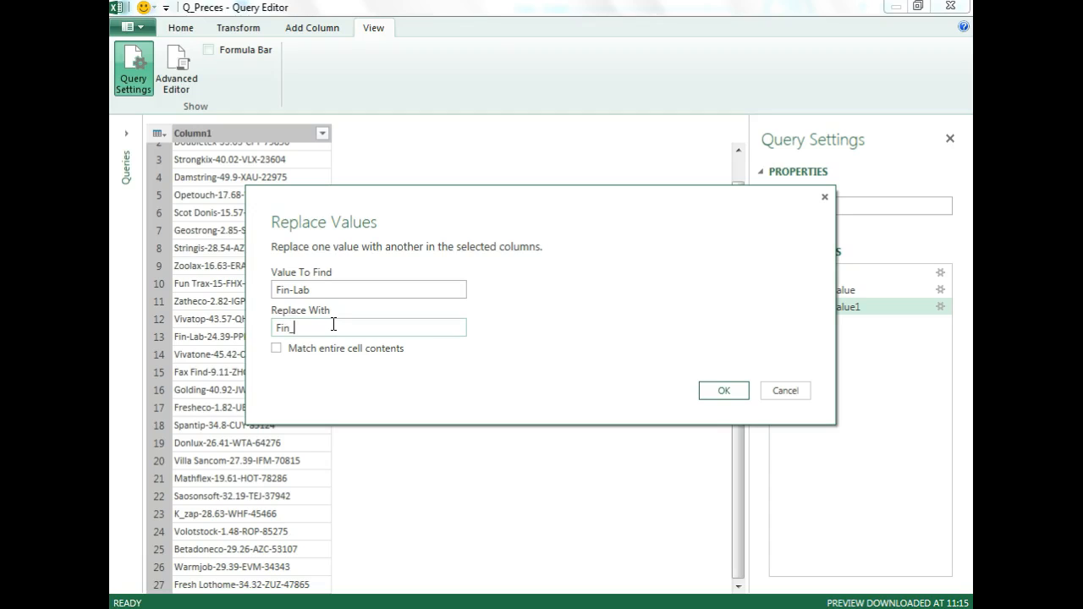
pyautogui.click(725, 390)
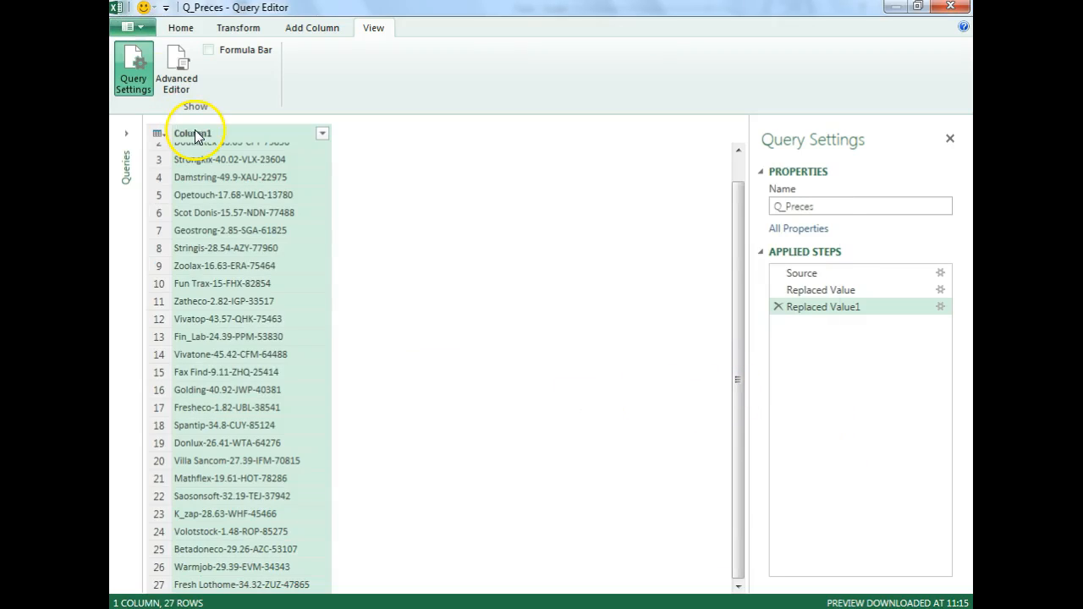
# Step: Split Column1 by a custom hyphen delimiter at each occurrence of the delimiter
pyautogui.rightClick(228, 133)
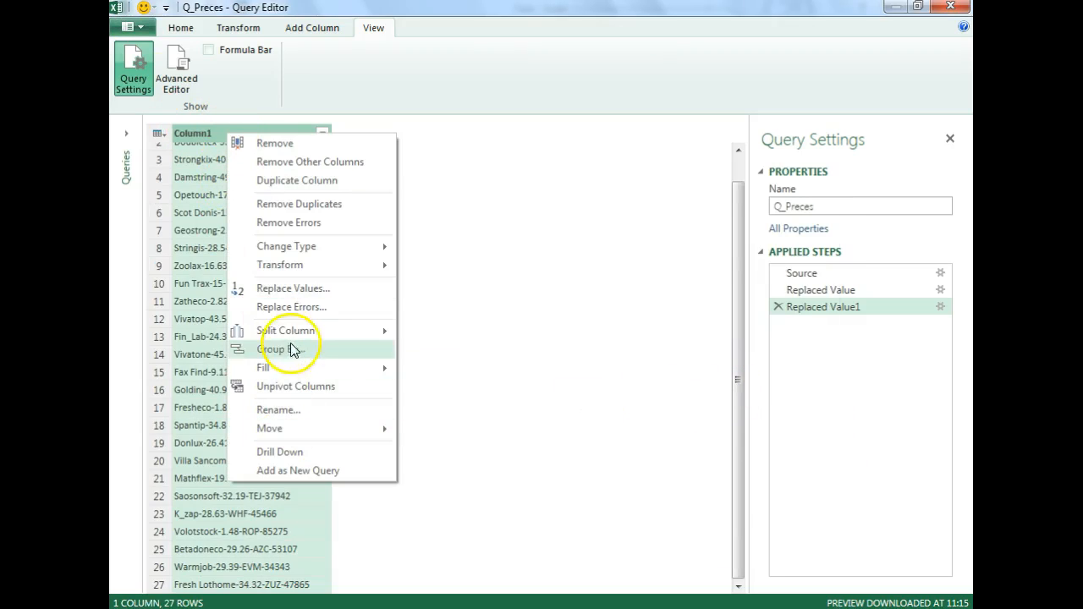
pyautogui.moveTo(309, 332)
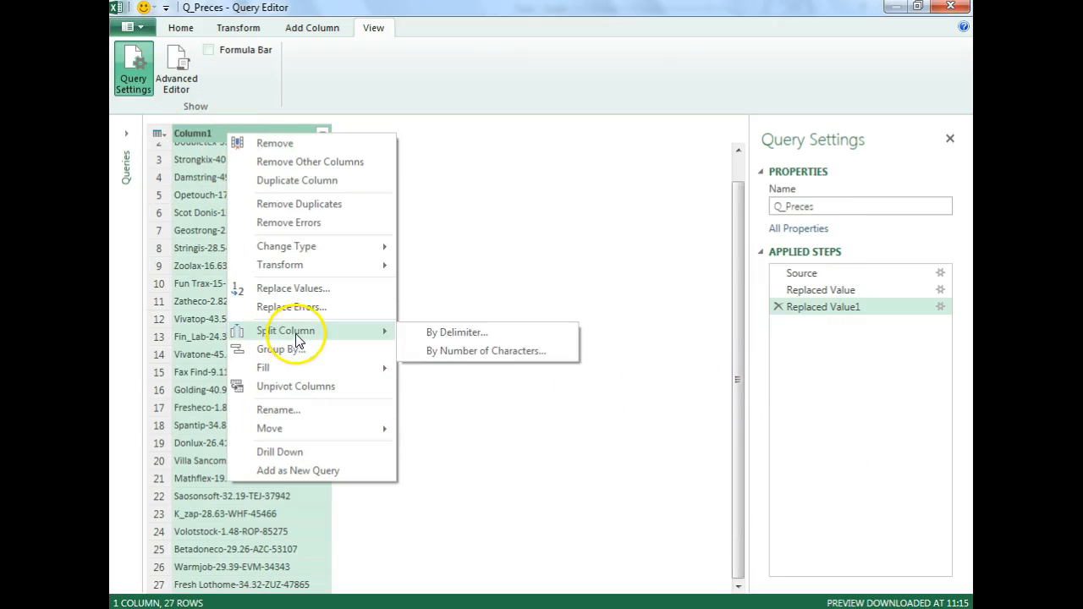
pyautogui.click(499, 337)
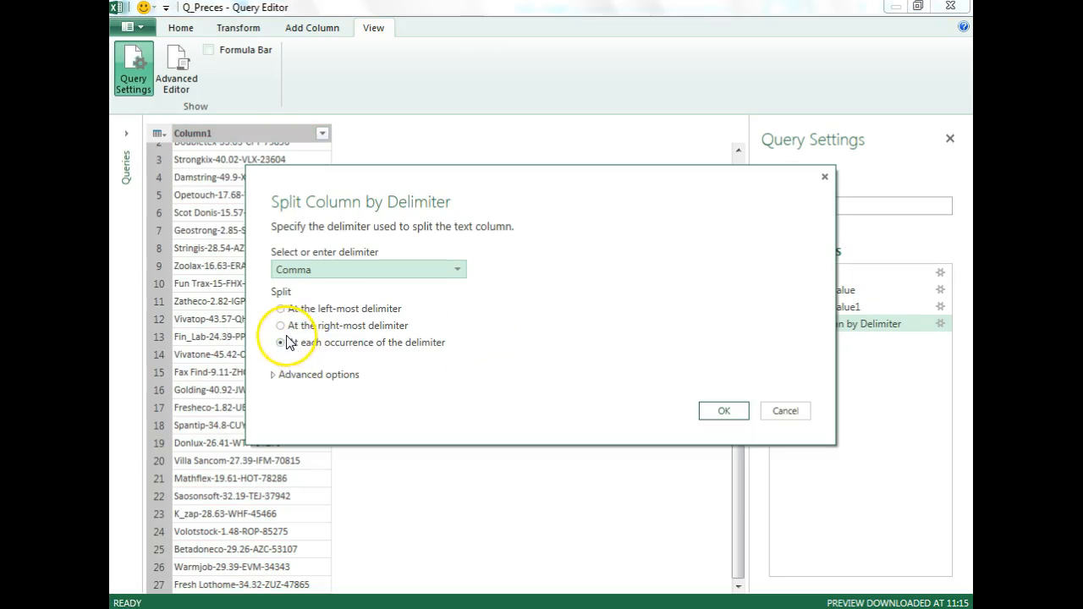
pyautogui.click(315, 267)
pyautogui.click(308, 390)
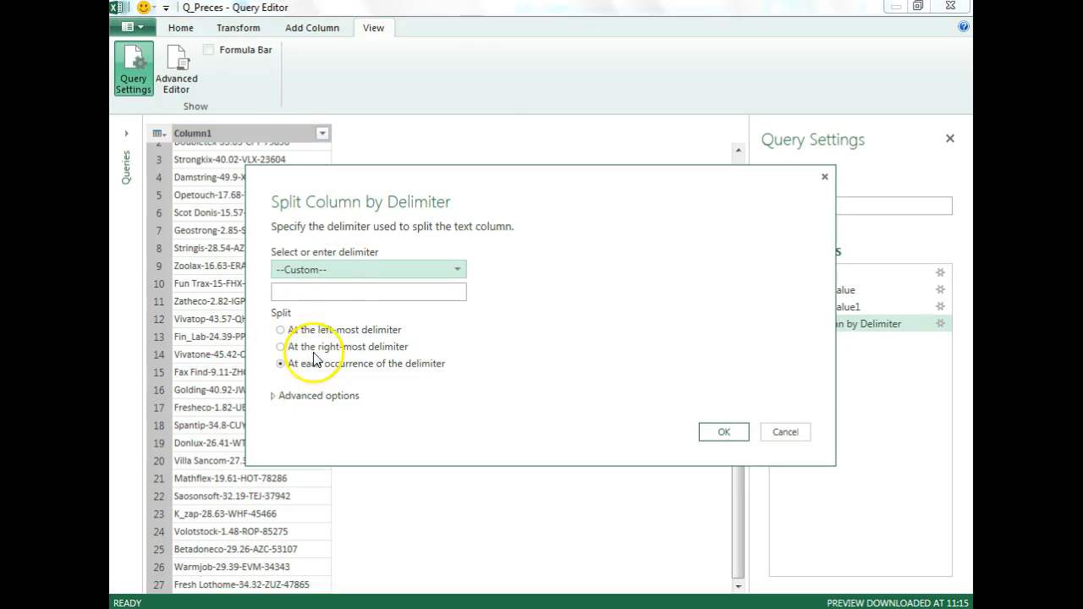
pyautogui.click(337, 270)
pyautogui.press('Escape')
pyautogui.click(343, 294)
pyautogui.write('-')
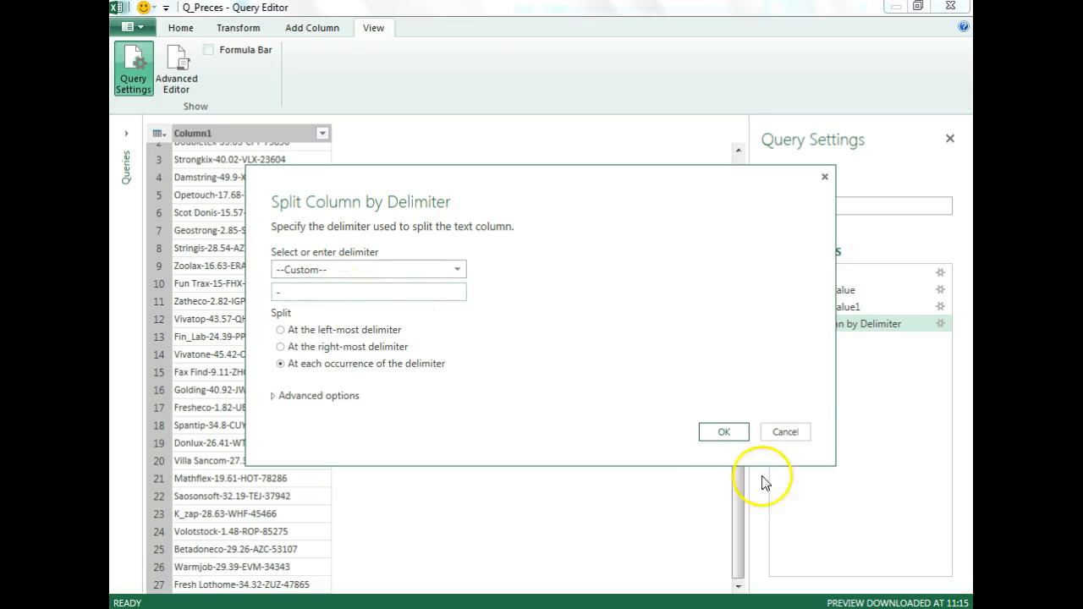
pyautogui.click(718, 433)
# Step: Merge Column1.3 and Column1.4 of Q_Preces using a custom hyphen separator
pyautogui.click(373, 134)
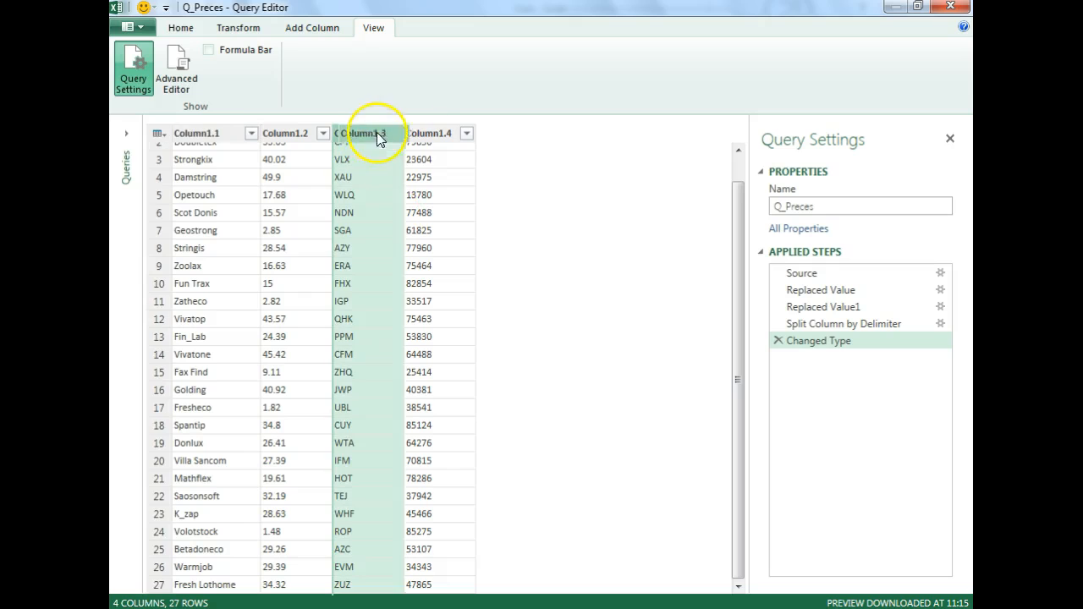
pyautogui.keyDown('ctrl'); pyautogui.click(436, 135); pyautogui.keyUp('ctrl')
pyautogui.rightClick(436, 136)
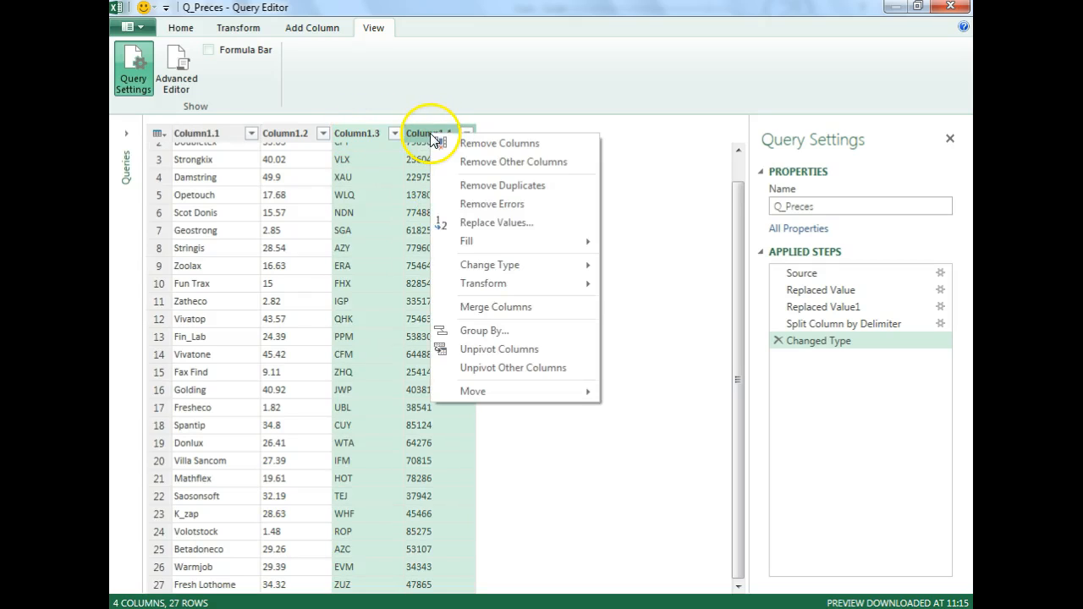
pyautogui.click(498, 308)
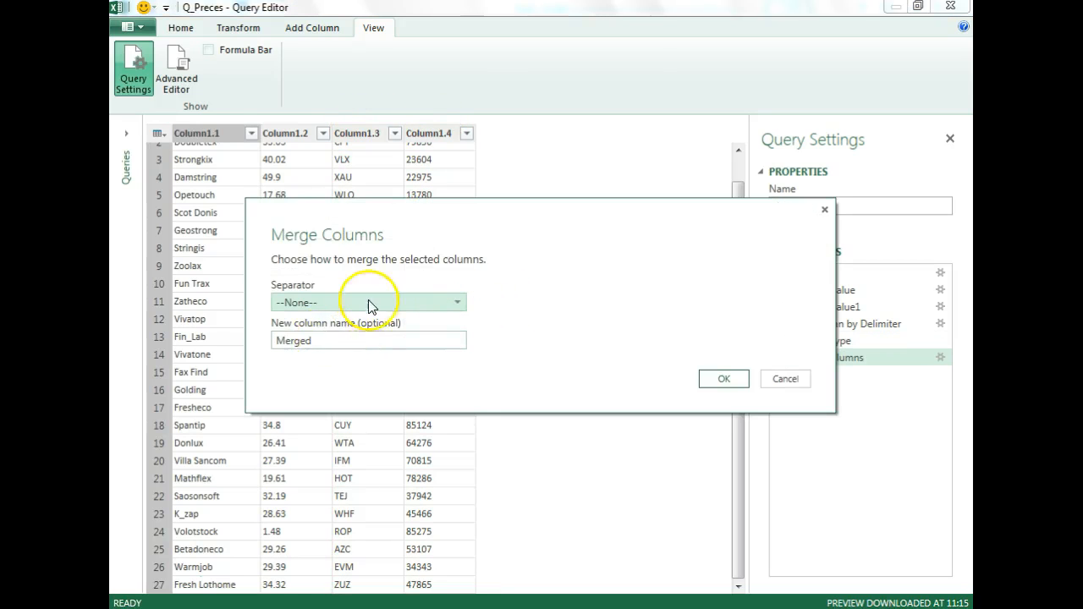
pyautogui.click(370, 302)
pyautogui.click(313, 440)
pyautogui.click(350, 324)
pyautogui.write('-')
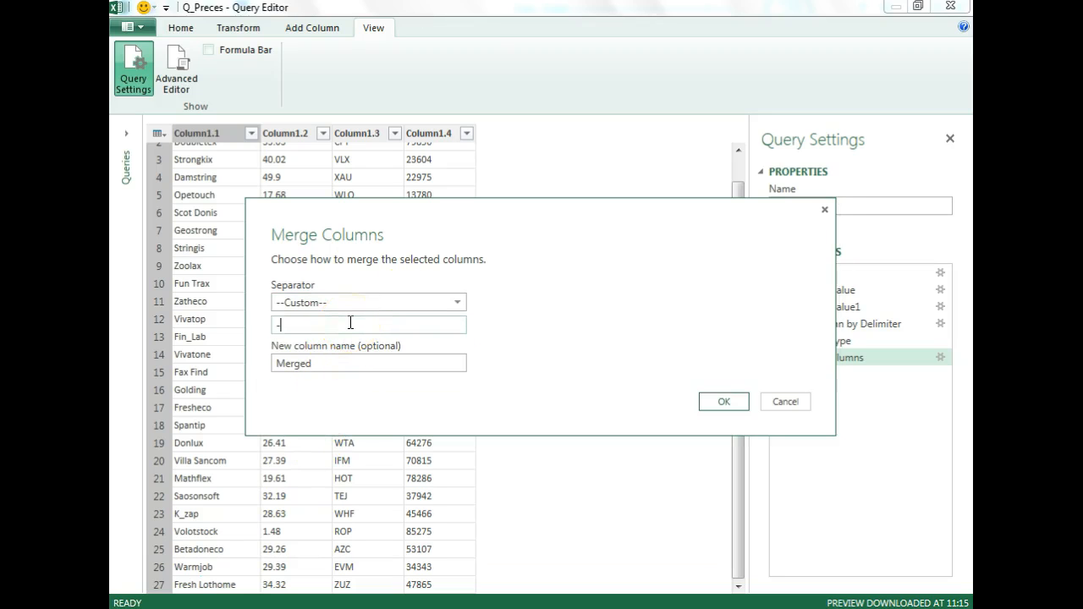
pyautogui.click(725, 402)
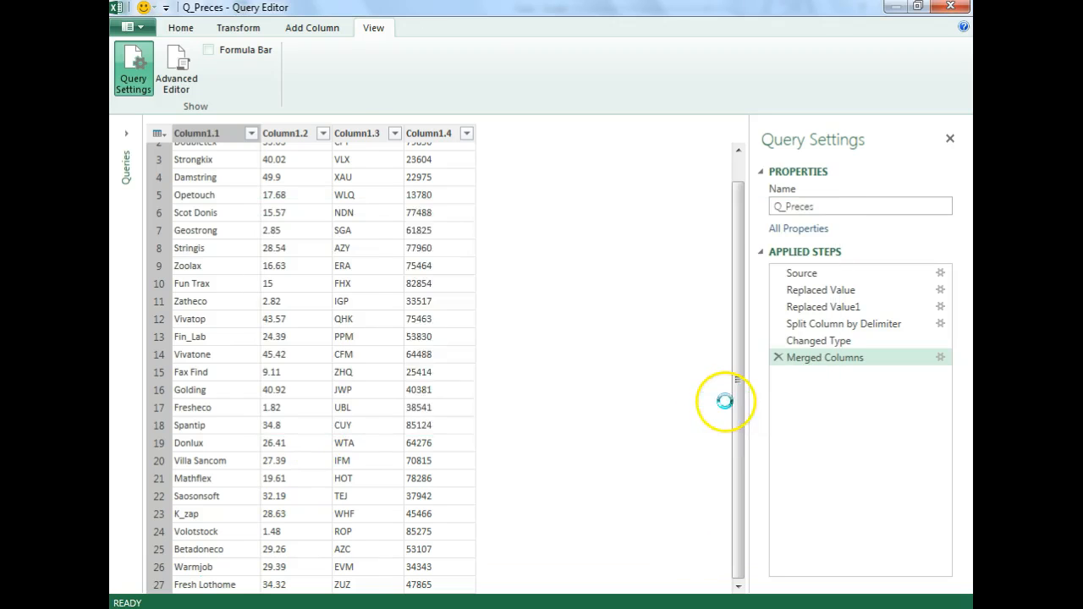
pyautogui.click(247, 231)
pyautogui.click(246, 195)
pyautogui.scroll(1, 216, 254)
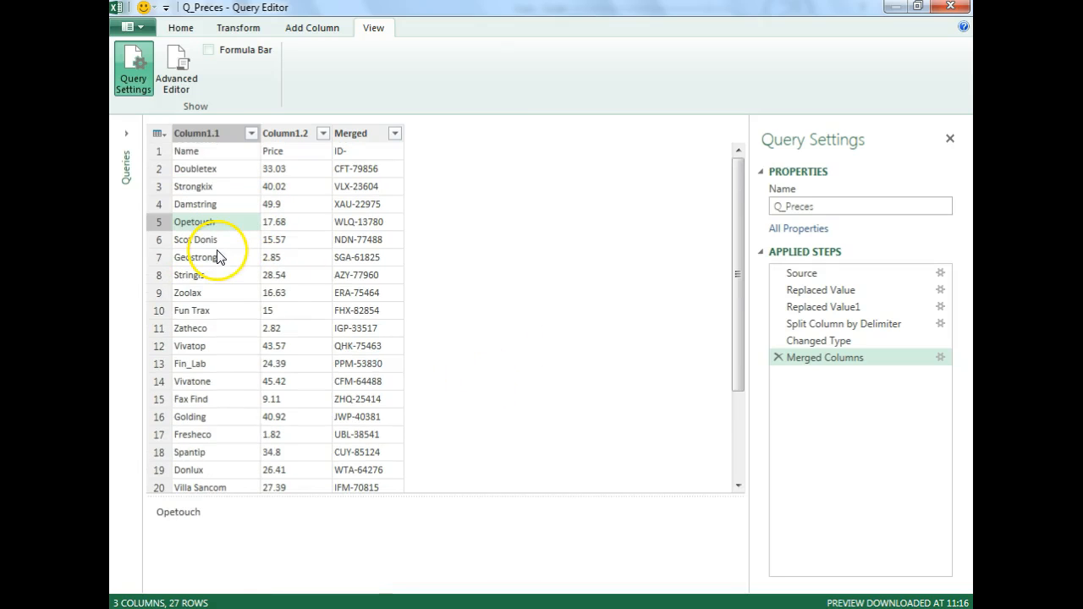
# Step: Replace the underscore with a hyphen in Column1.1 and check the product names
pyautogui.click(201, 135)
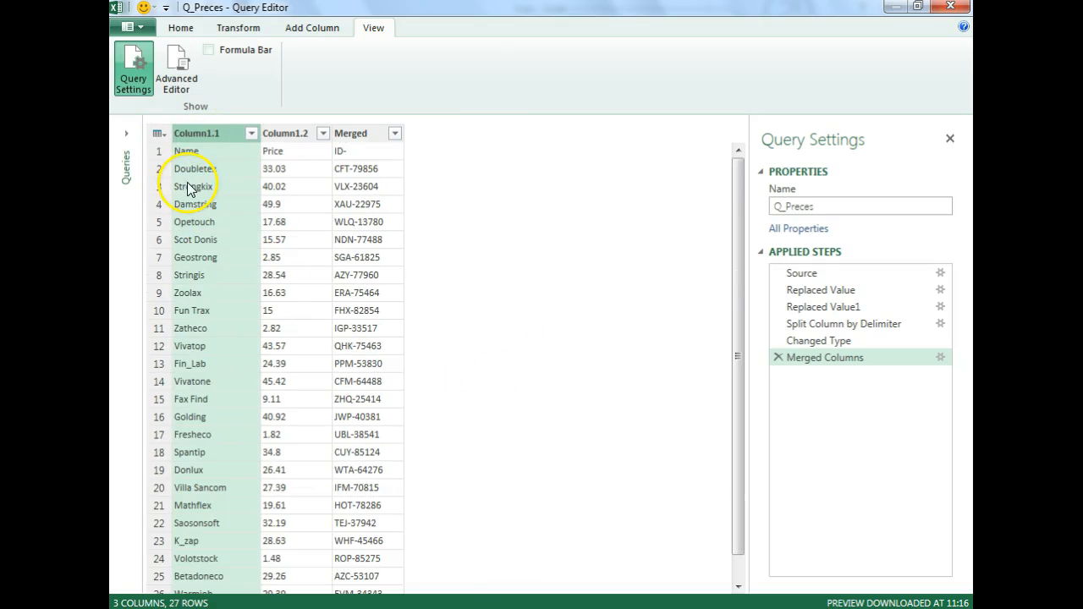
pyautogui.scroll(-1, 214, 230)
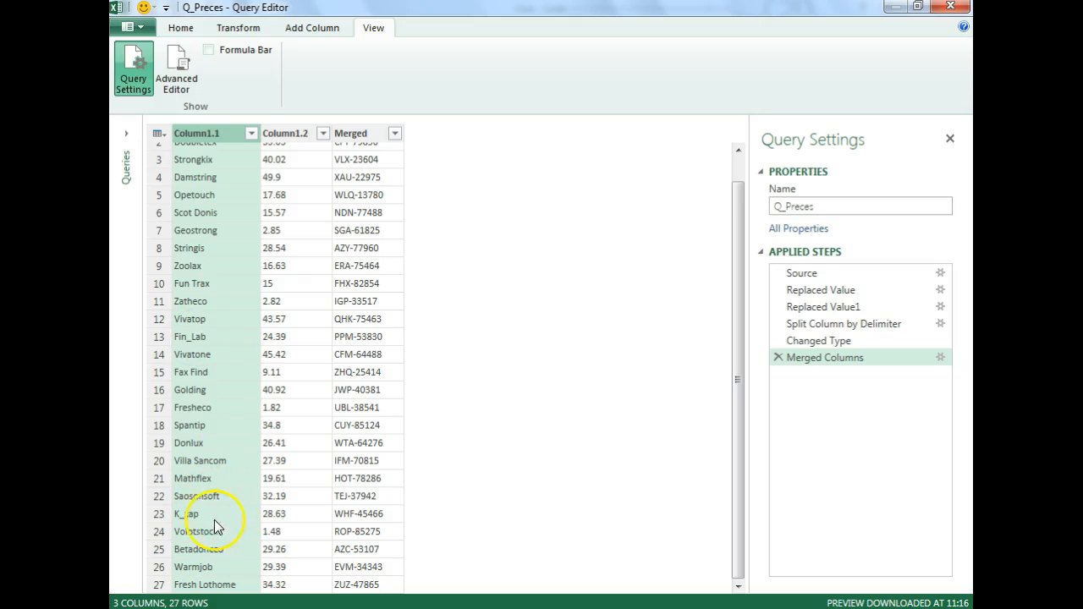
pyautogui.scroll(1, 237, 254)
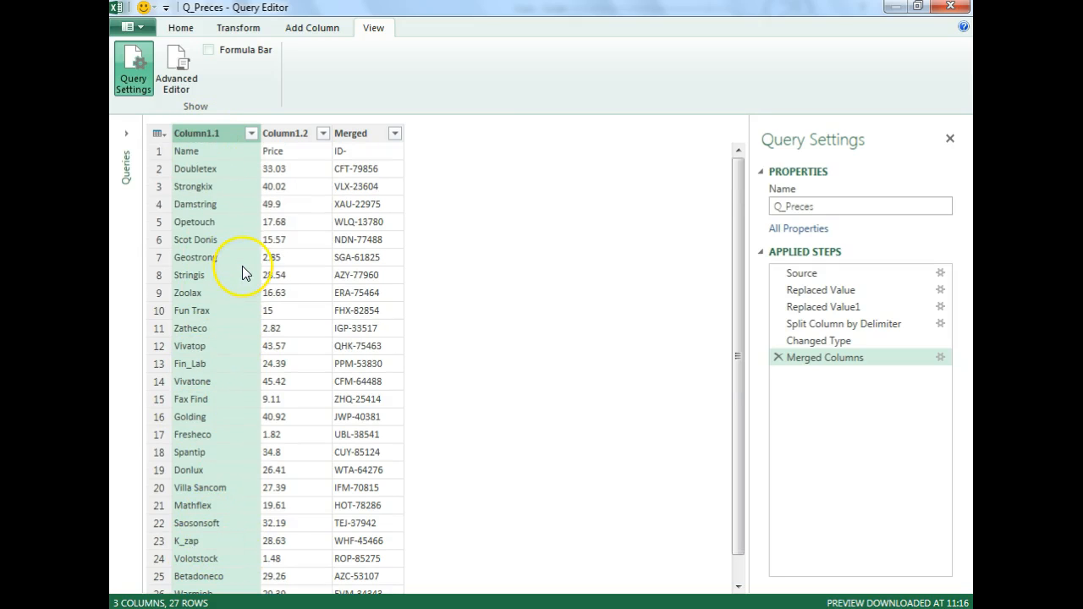
pyautogui.scroll(-1, 242, 265)
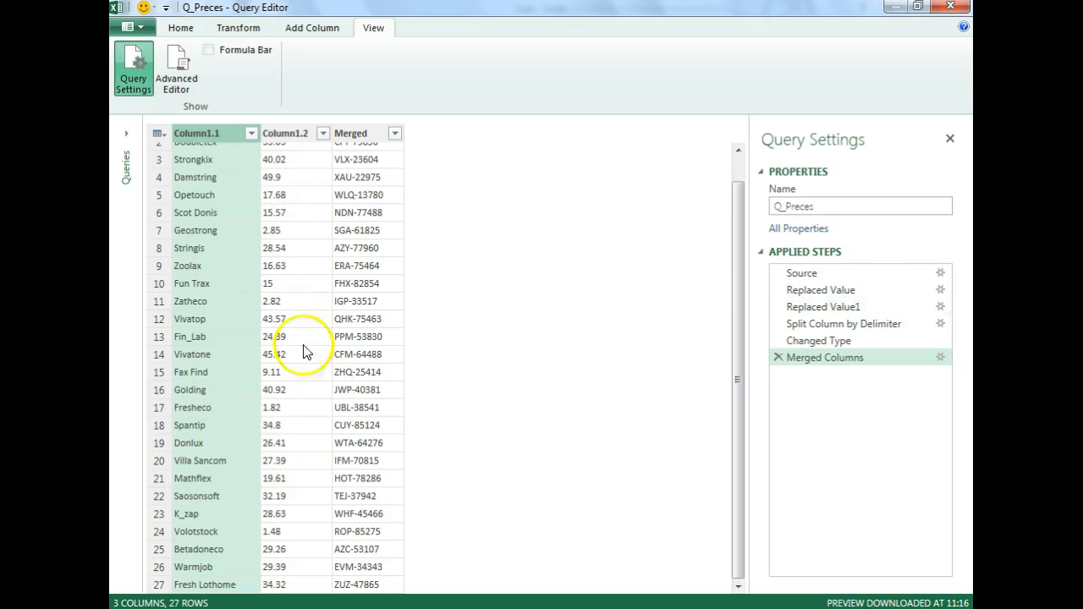
pyautogui.rightClick(203, 137)
pyautogui.click(273, 289)
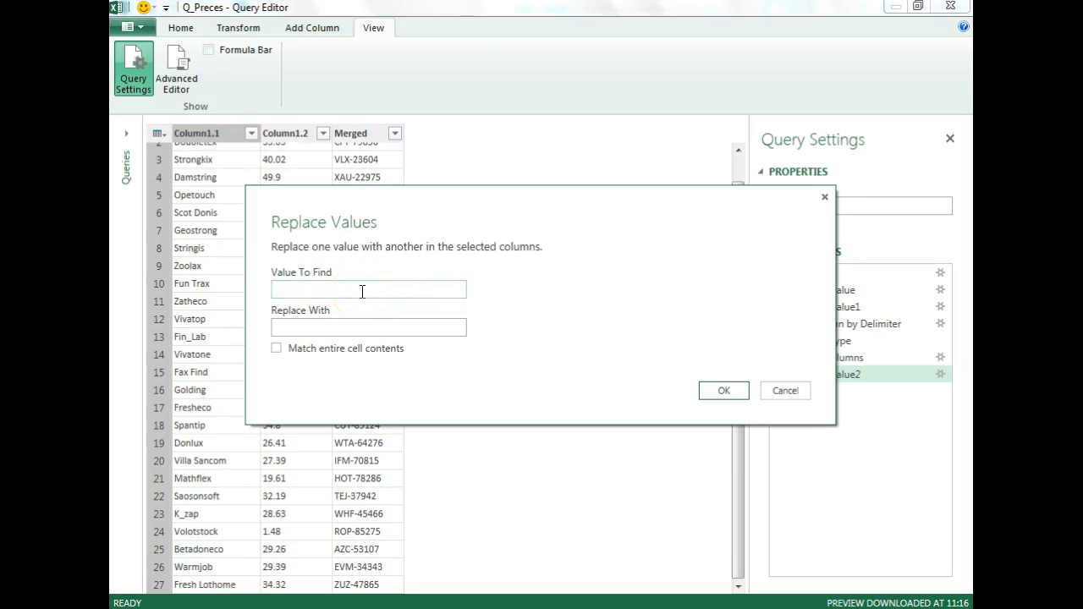
pyautogui.write('_')
pyautogui.click(362, 322)
pyautogui.click(721, 390)
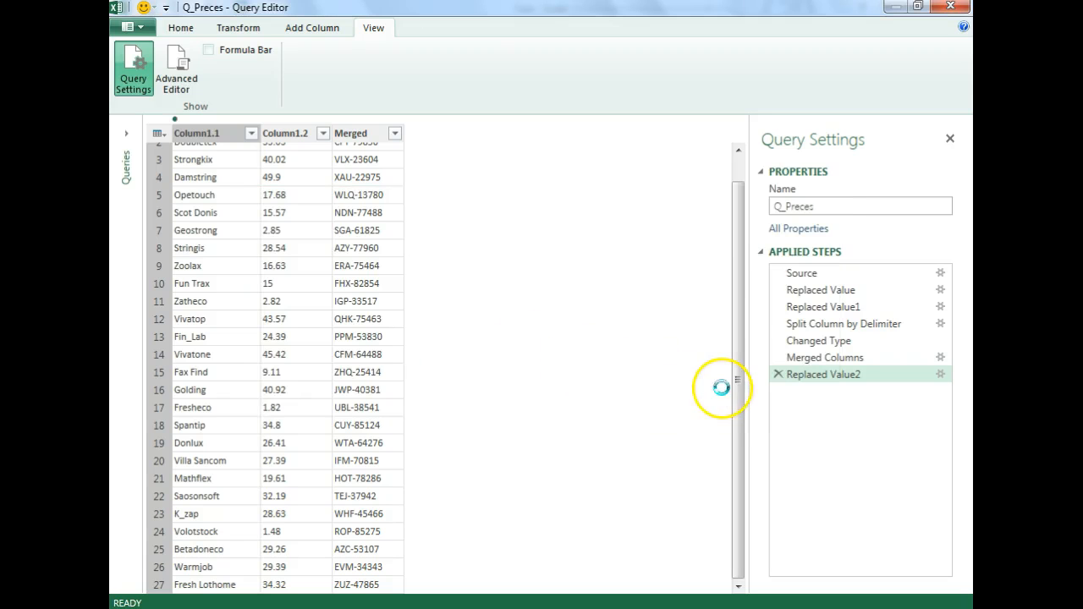
pyautogui.click(193, 340)
pyautogui.scroll(-2, 194, 461)
pyautogui.click(191, 412)
pyautogui.click(205, 360)
pyautogui.scroll(3, 210, 361)
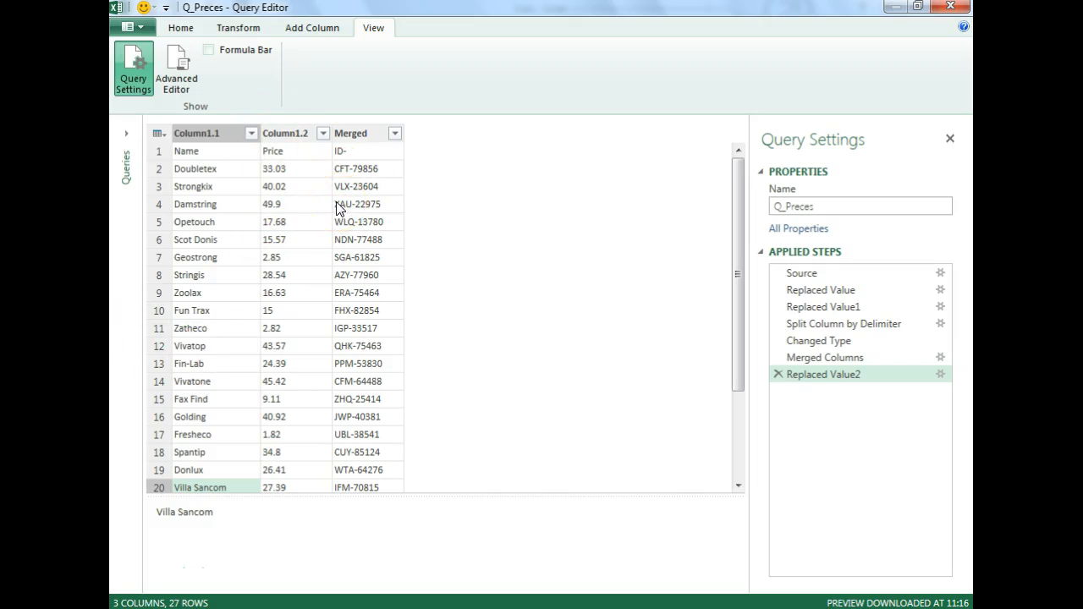
# Step: Promote the first row of Q_Preces to column headers
pyautogui.click(275, 275)
pyautogui.click(275, 346)
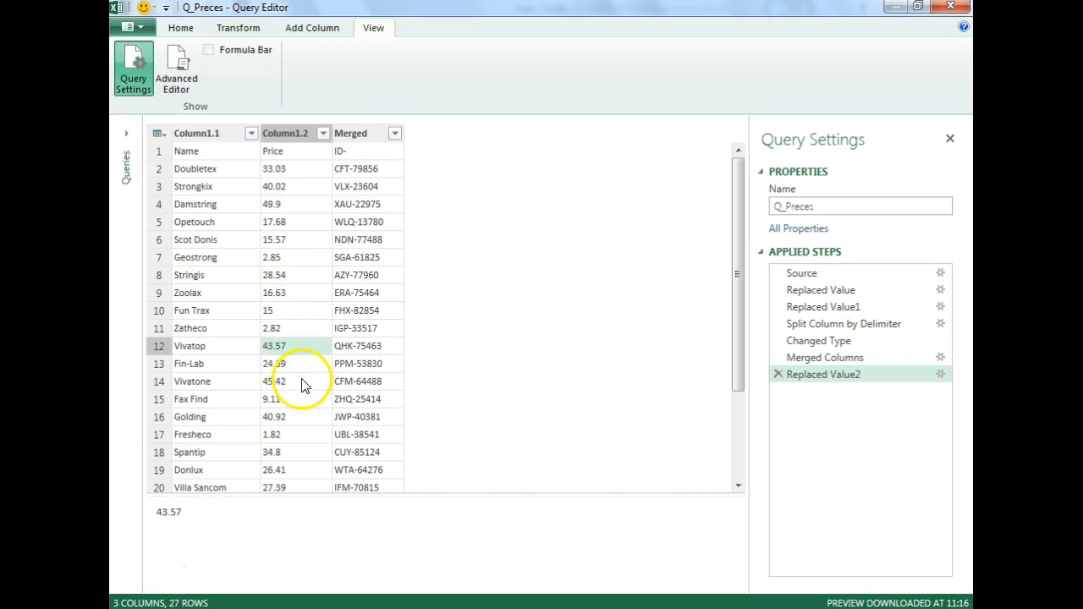
pyautogui.click(288, 188)
pyautogui.click(181, 30)
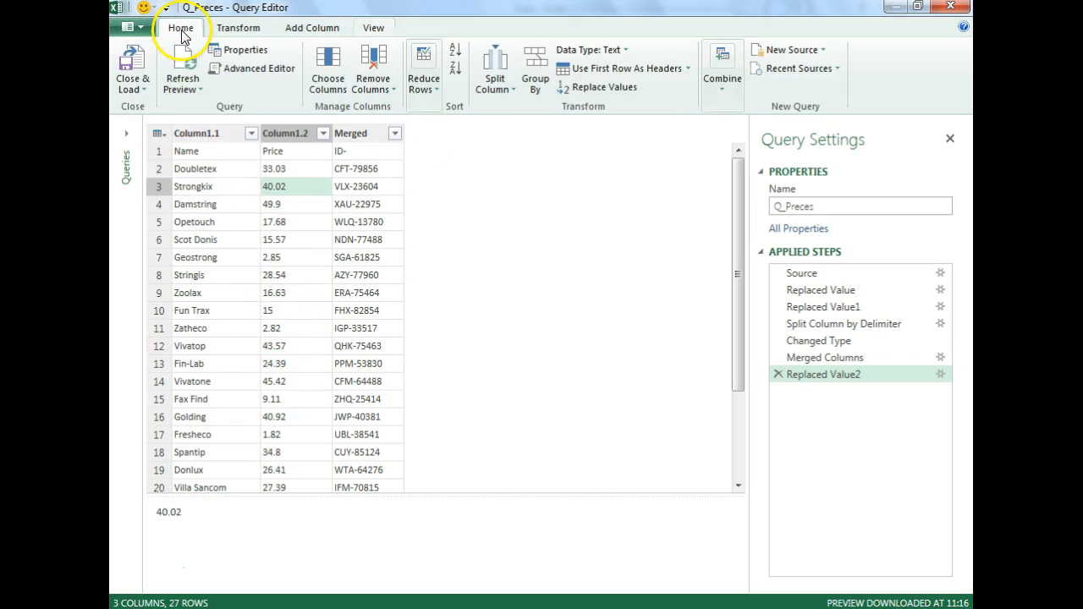
pyautogui.click(641, 75)
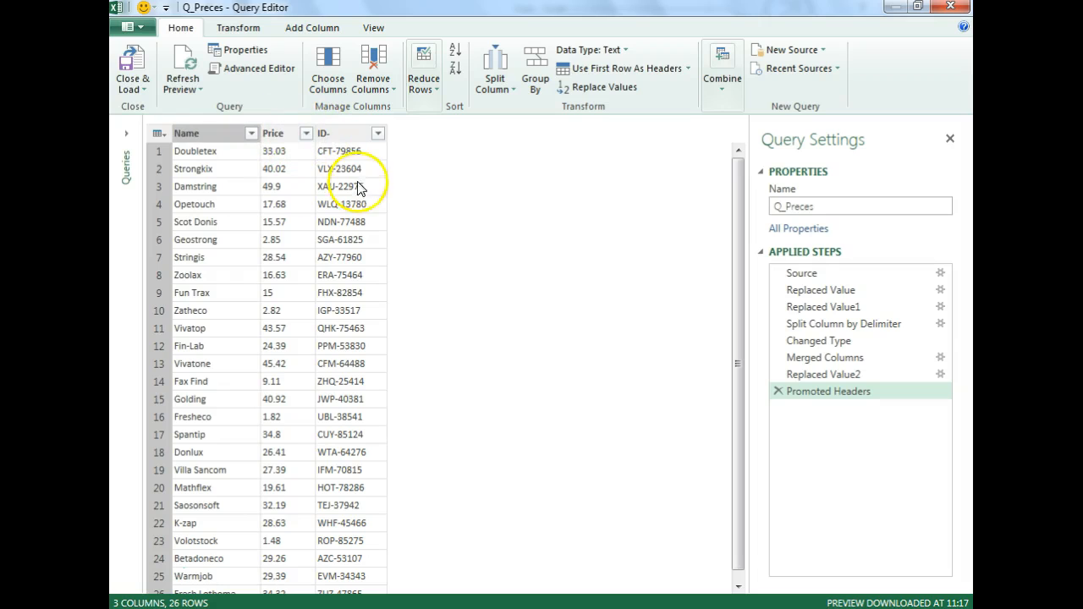
# Step: Rename the ID- column to ID
pyautogui.click(202, 135)
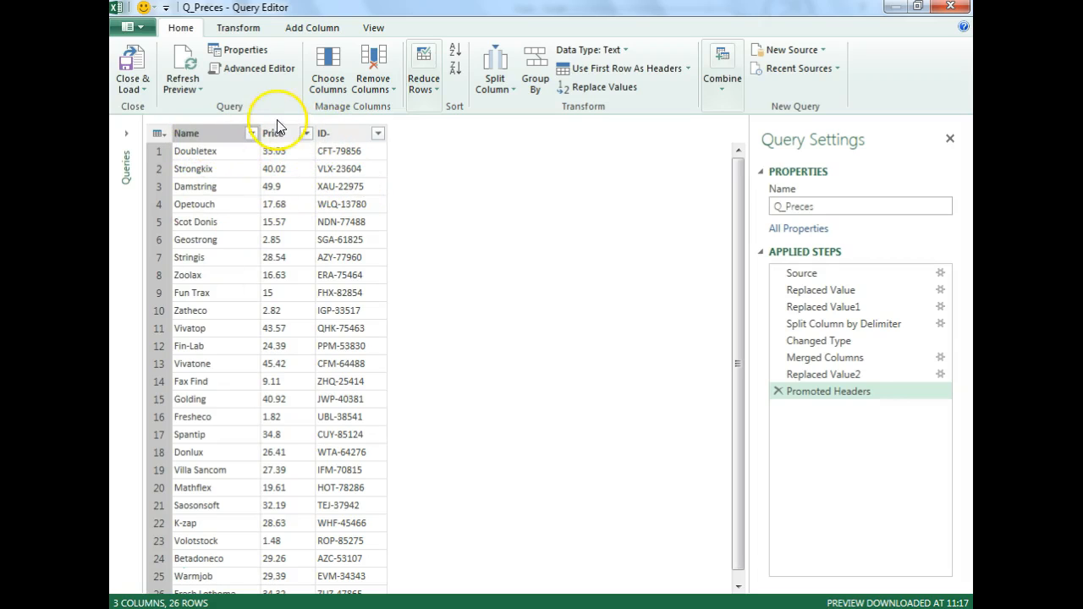
pyautogui.doubleClick(344, 136)
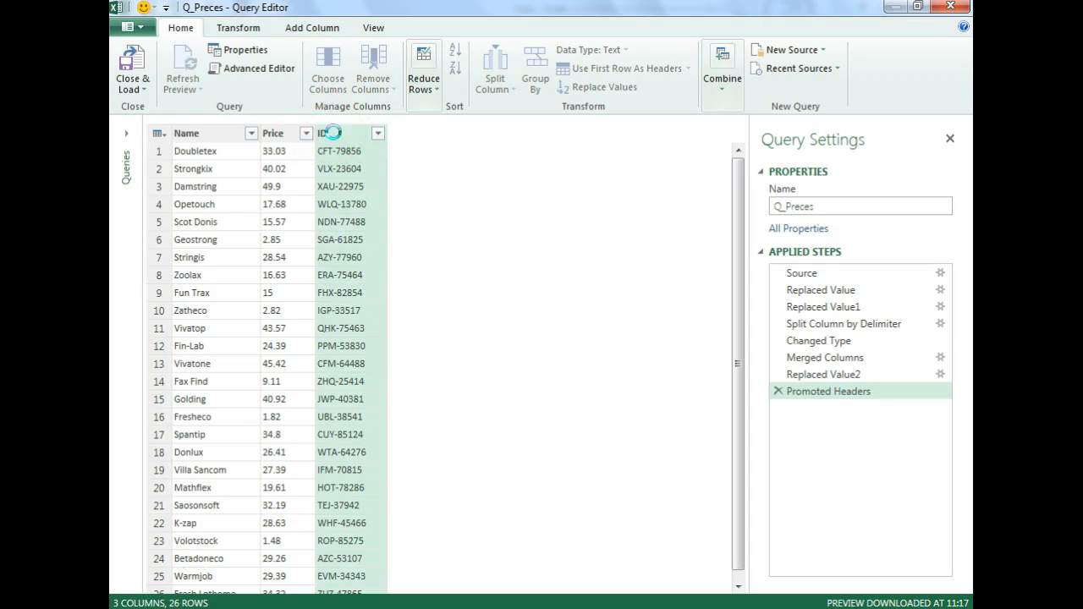
pyautogui.press('Return')
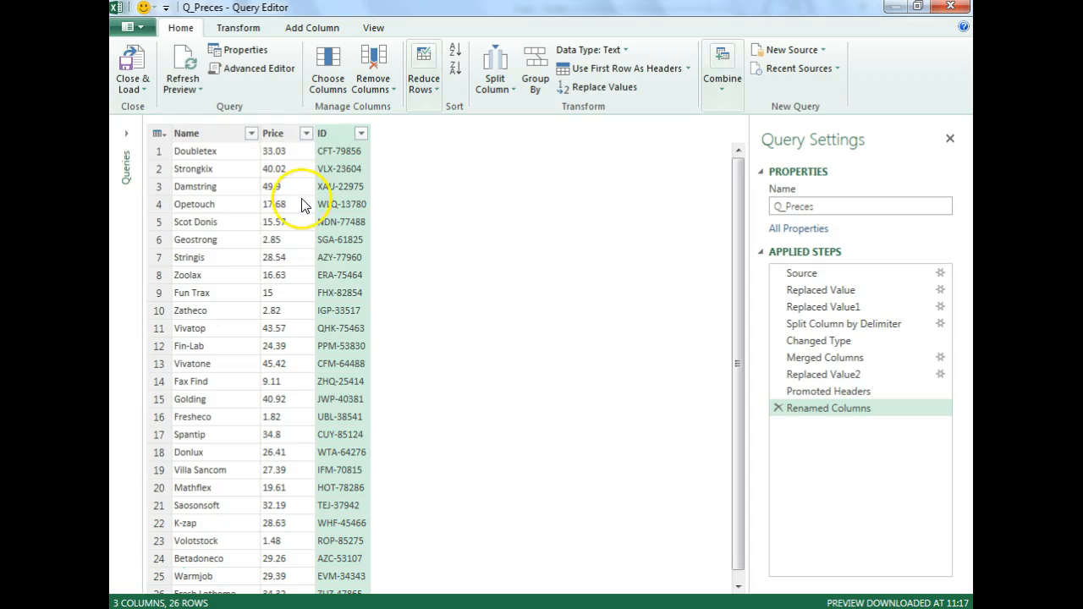
# Step: Close the Q_Preces query and load it to the workbook as a connection only
pyautogui.click(279, 243)
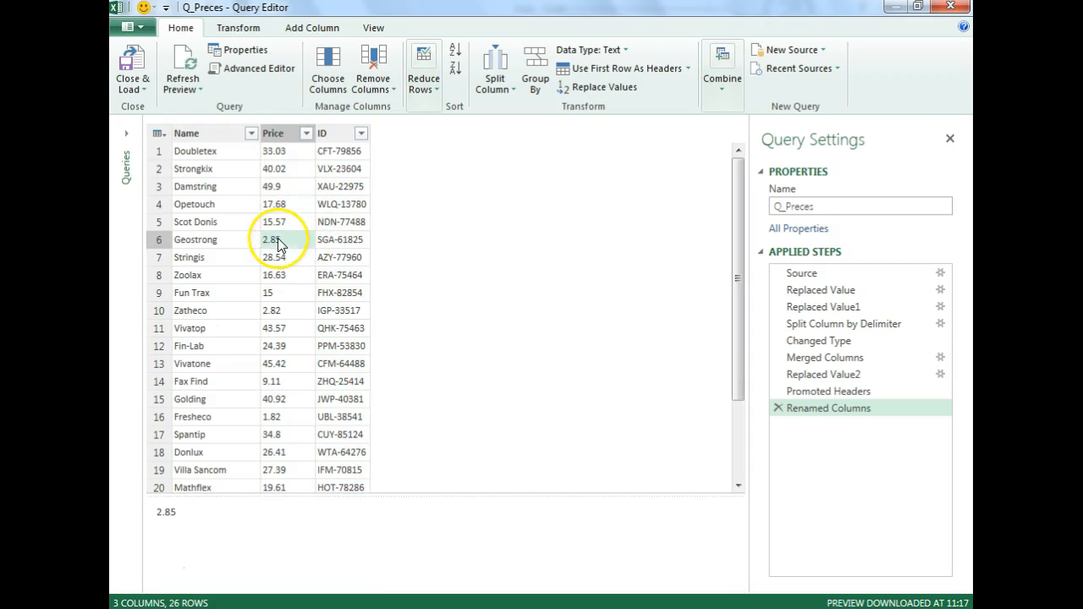
pyautogui.click(134, 84)
pyautogui.click(211, 127)
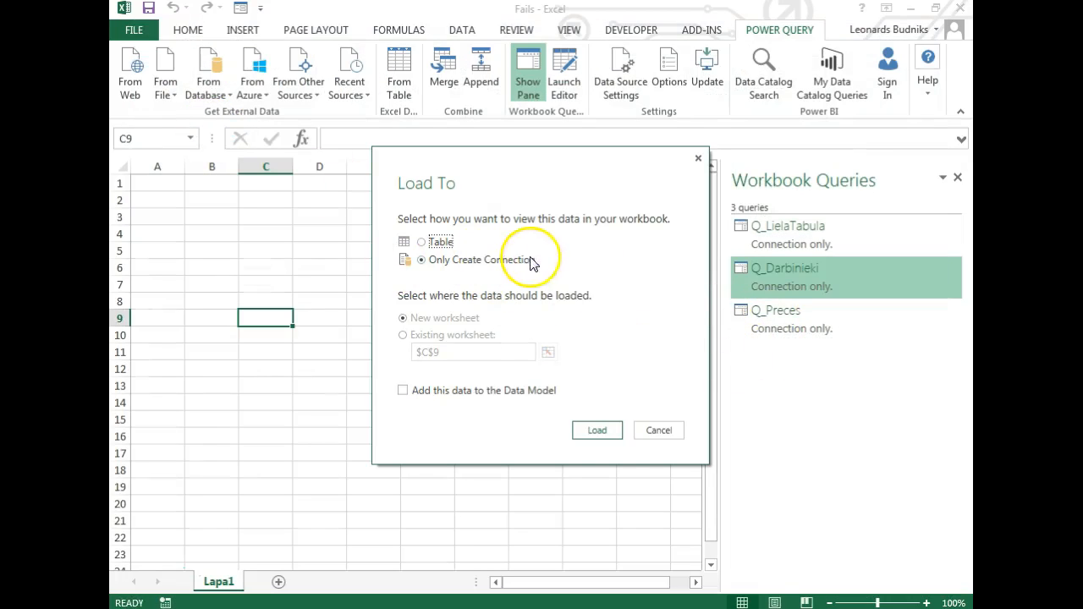
pyautogui.click(597, 430)
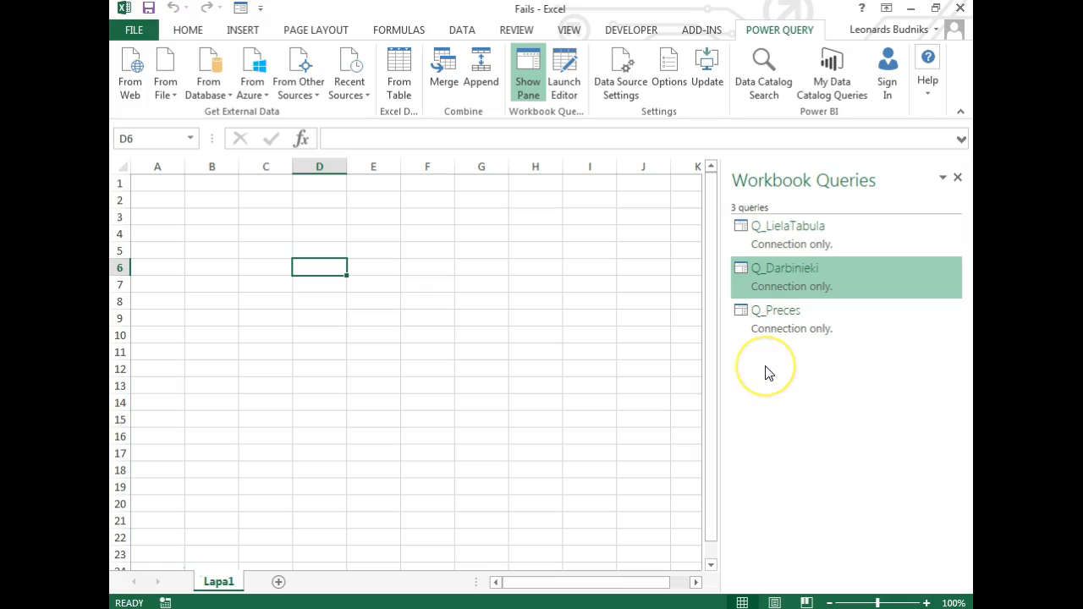
# Step: Open the Q_LielaTabula query's M code in the Advanced Editor and examine the folder path in the Source line
pyautogui.moveTo(770, 330)
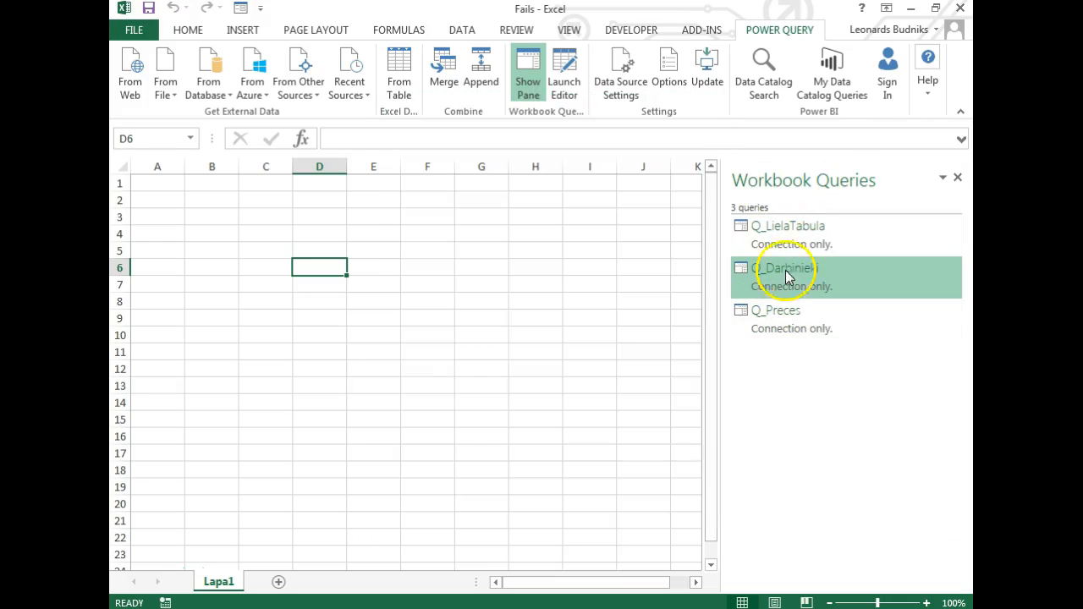
pyautogui.doubleClick(783, 234)
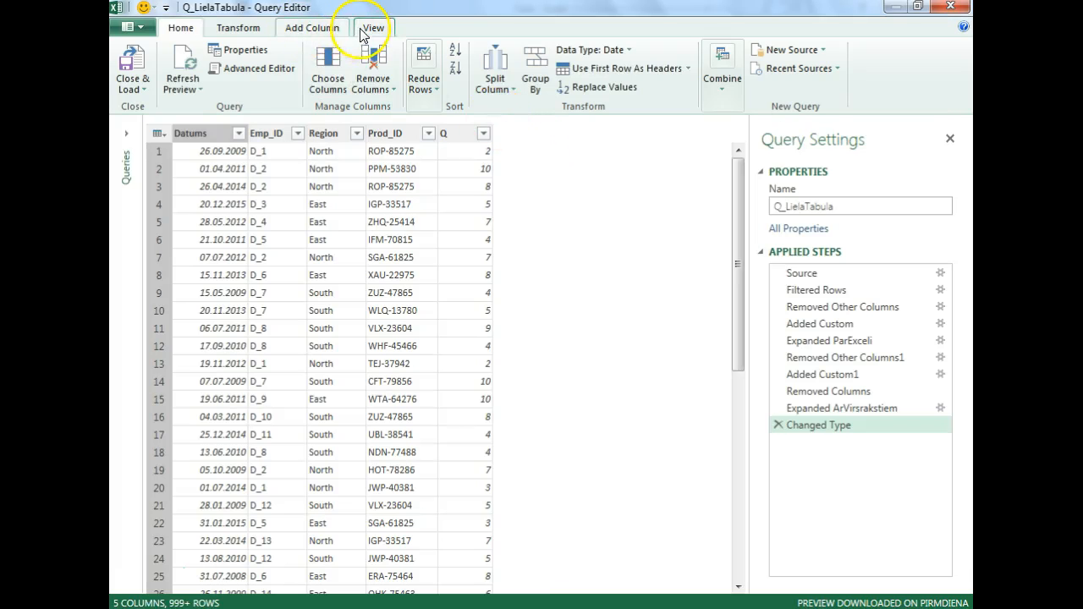
pyautogui.click(373, 27)
pyautogui.click(177, 85)
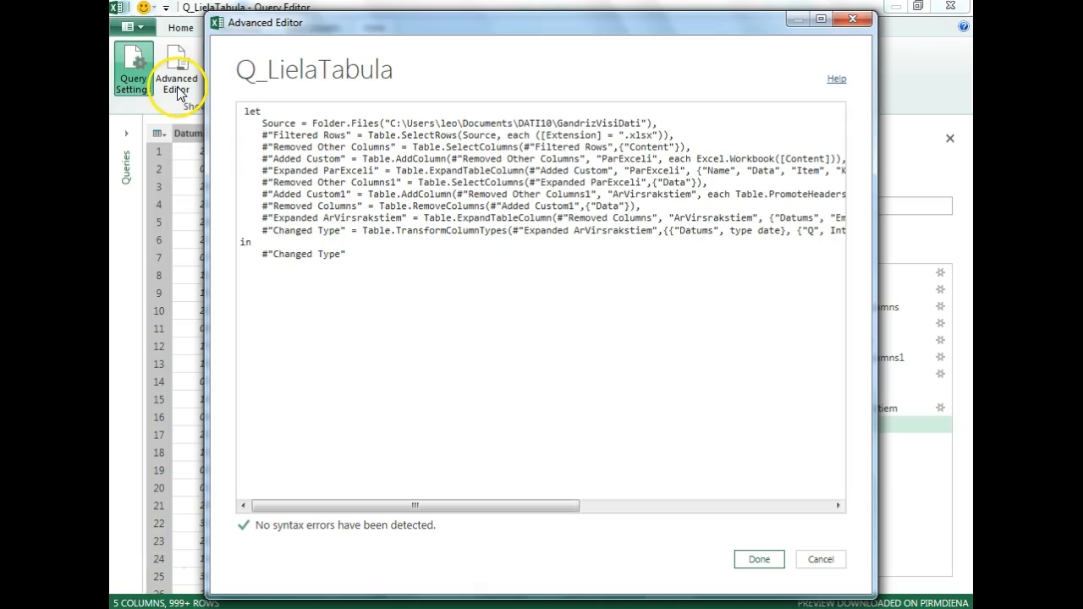
pyautogui.moveTo(261, 124); pyautogui.dragTo(659, 125)
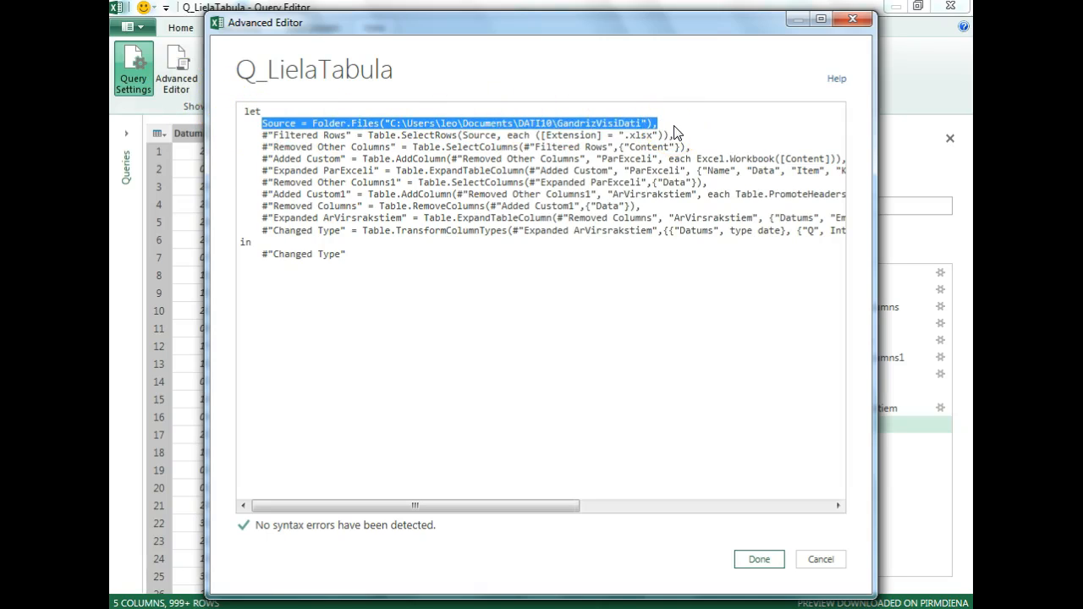
pyautogui.moveTo(390, 124); pyautogui.dragTo(520, 134)
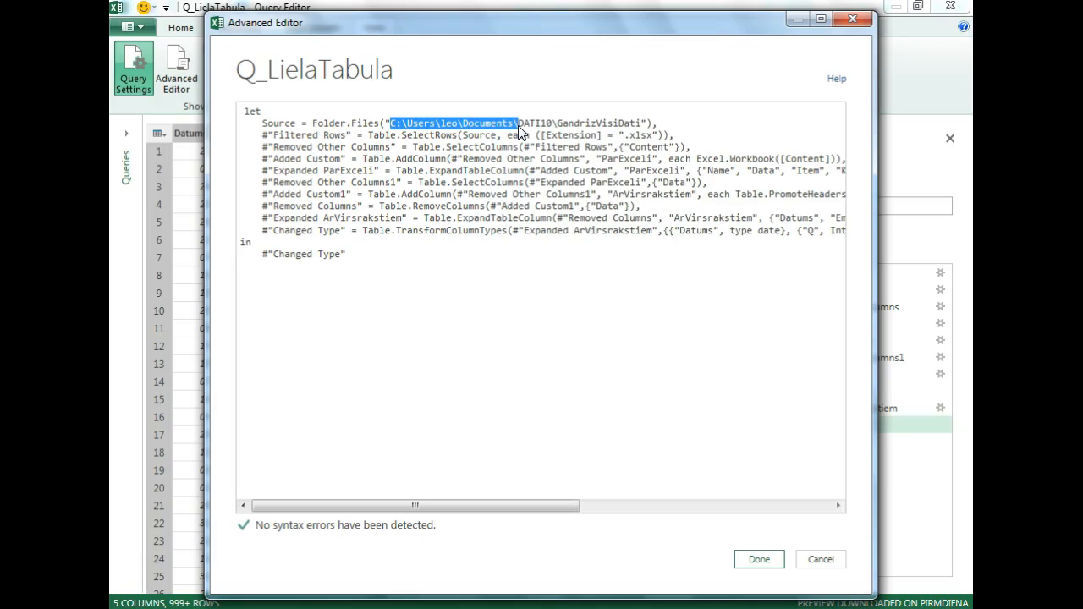
pyautogui.click(477, 153)
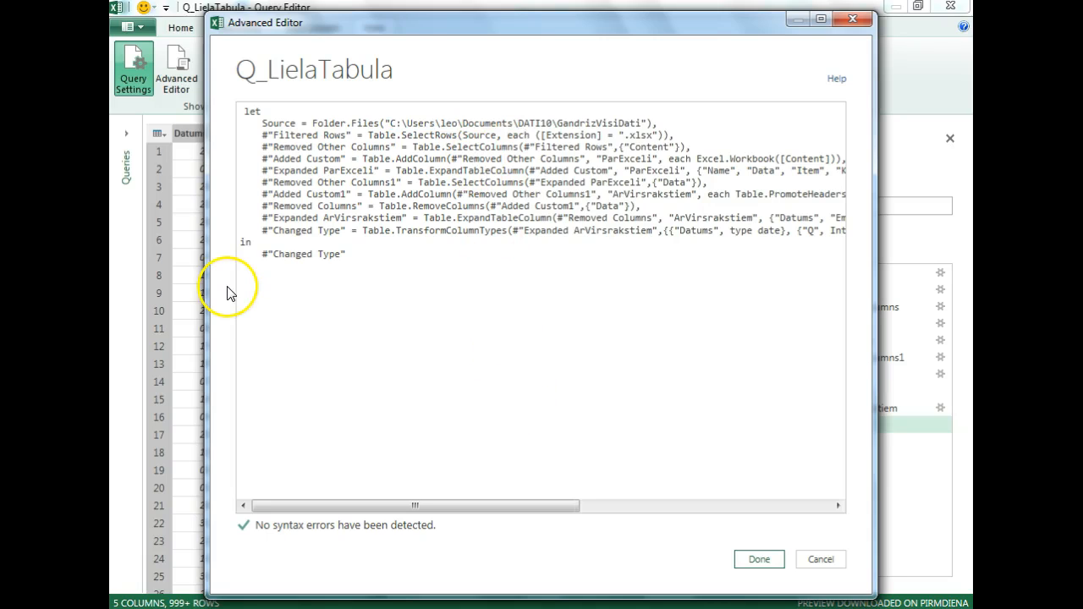
# Step: Review the whole Q_LielaTabula script, including the folder path and the .xlsx extension filter, and close the code window
pyautogui.moveTo(242, 109); pyautogui.dragTo(382, 273)
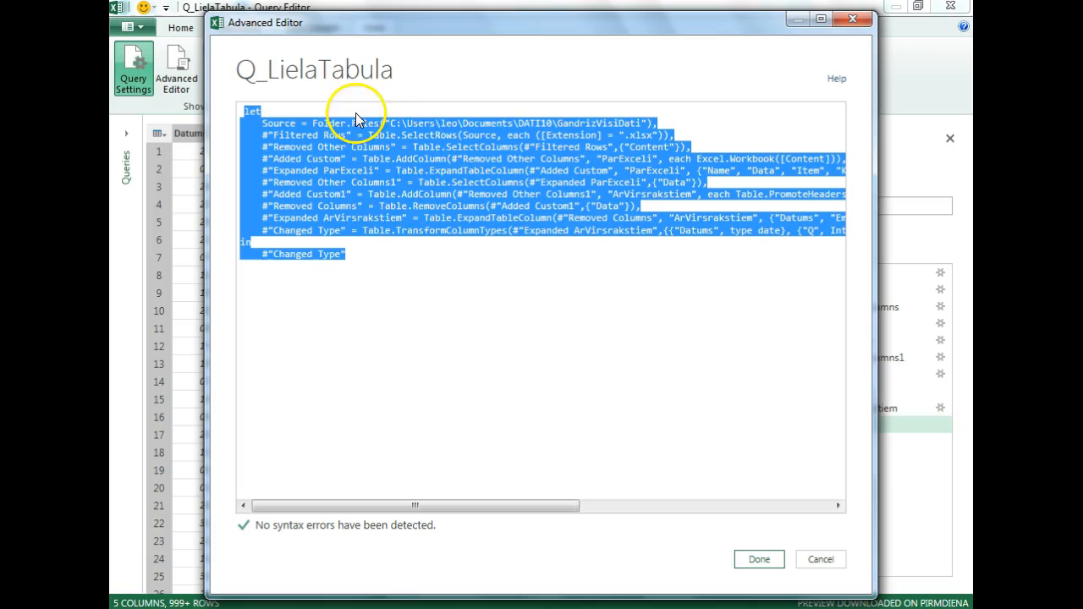
pyautogui.click(354, 256)
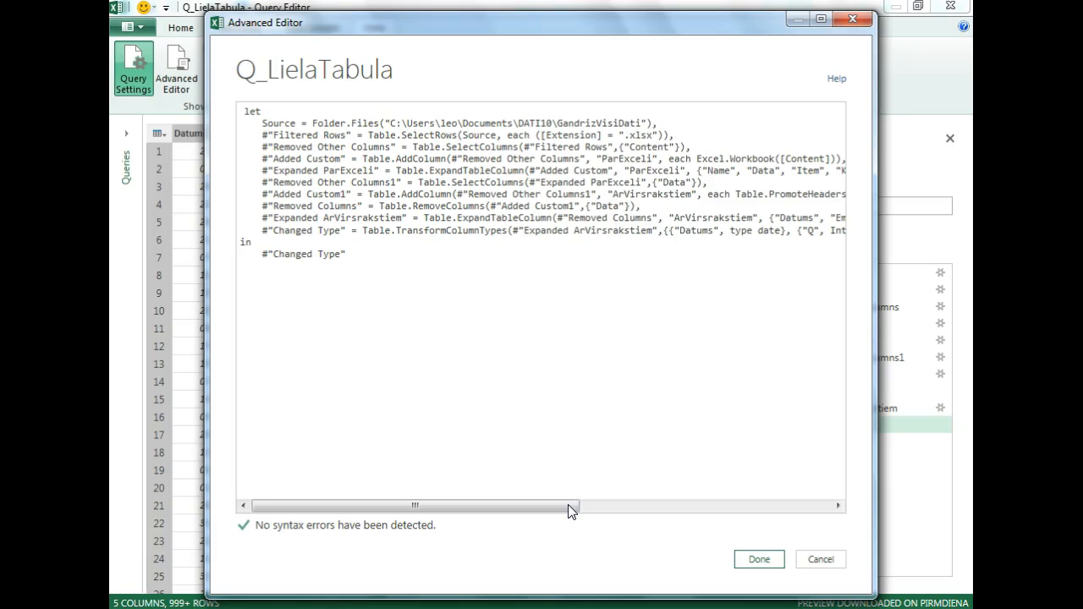
pyautogui.moveTo(243, 110); pyautogui.dragTo(401, 309)
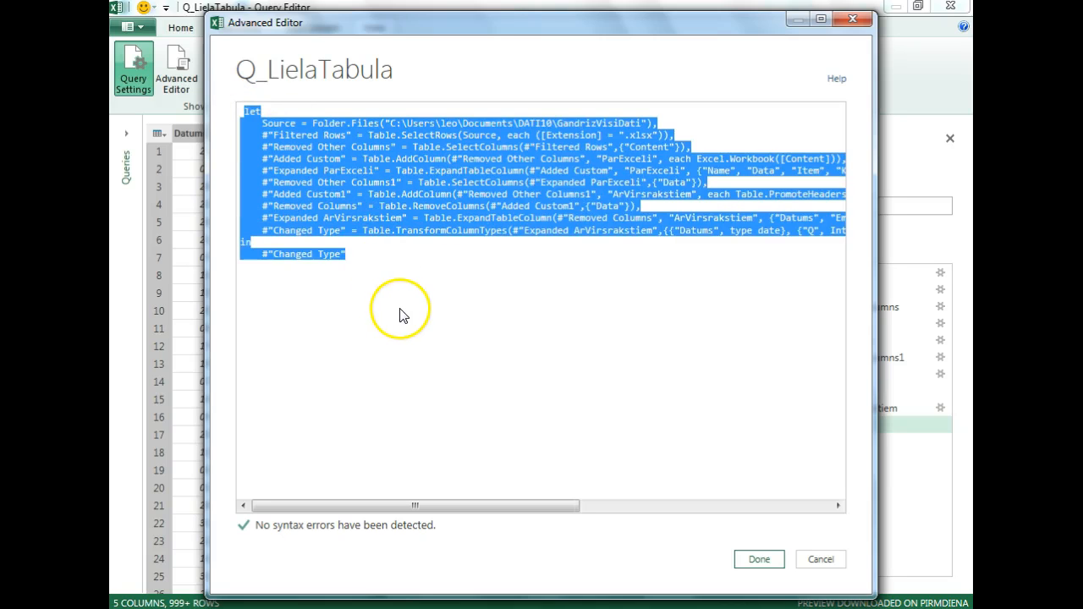
pyautogui.moveTo(380, 124); pyautogui.dragTo(518, 124)
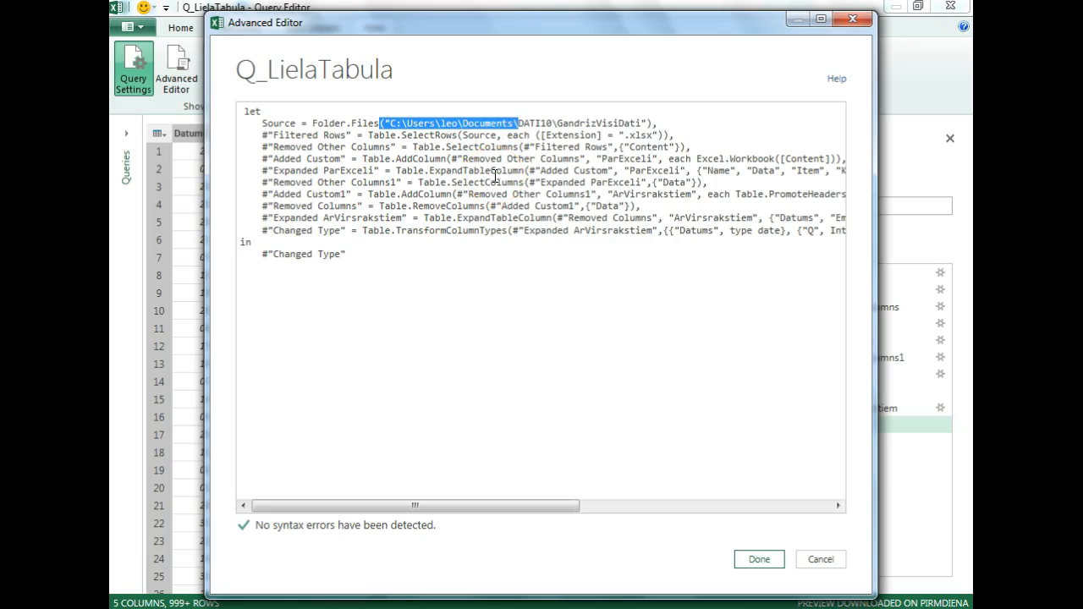
pyautogui.moveTo(619, 135); pyautogui.dragTo(657, 131)
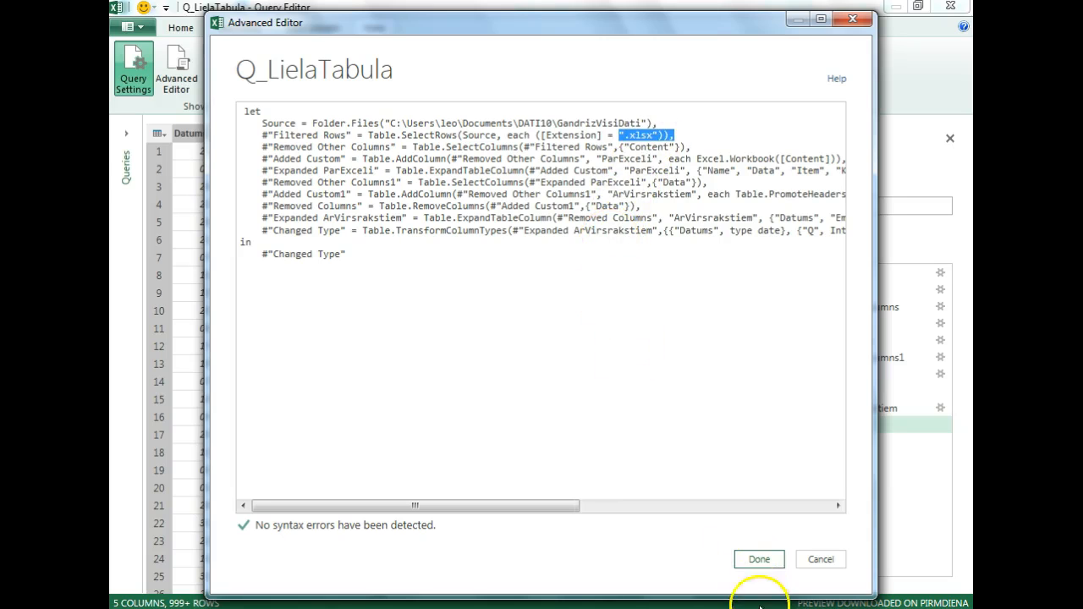
pyautogui.click(759, 559)
# Step: Close and load Q_LielaTabula, and select cell A2 on the Lapa1 sheet
pyautogui.click(180, 28)
pyautogui.click(131, 61)
pyautogui.click(179, 234)
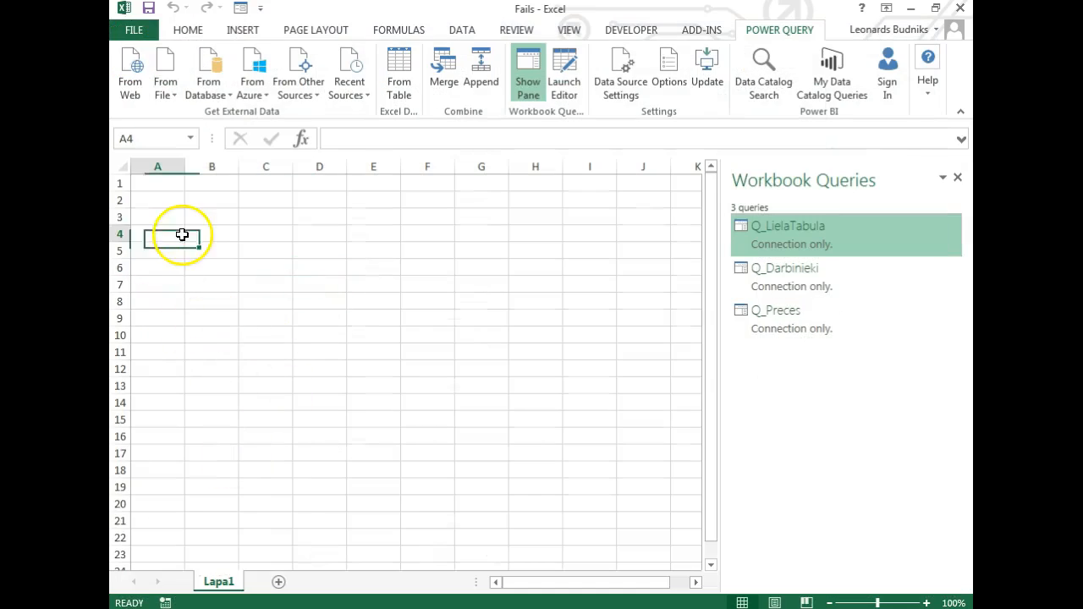
pyautogui.click(164, 198)
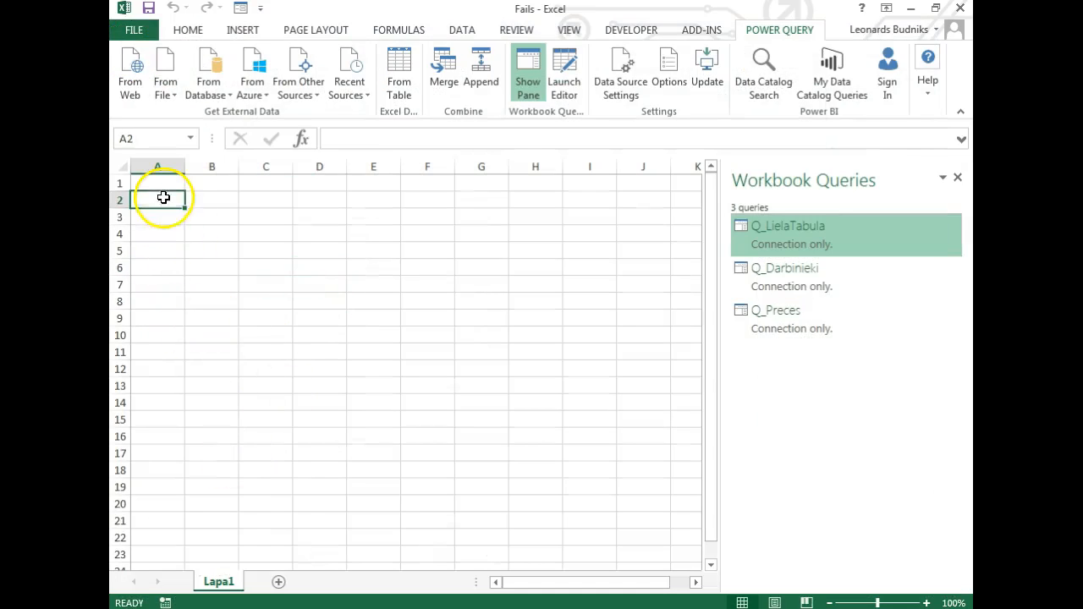
# Step: Add a new worksheet to the workbook and name it Parametri
pyautogui.click(279, 582)
pyautogui.doubleClick(272, 584)
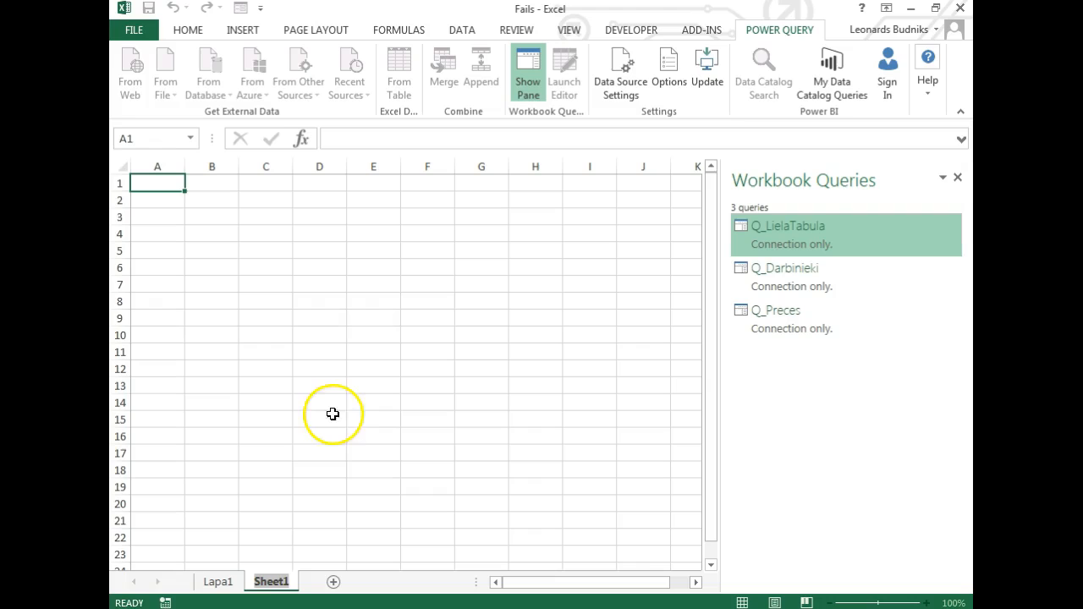
pyautogui.write('Pa')
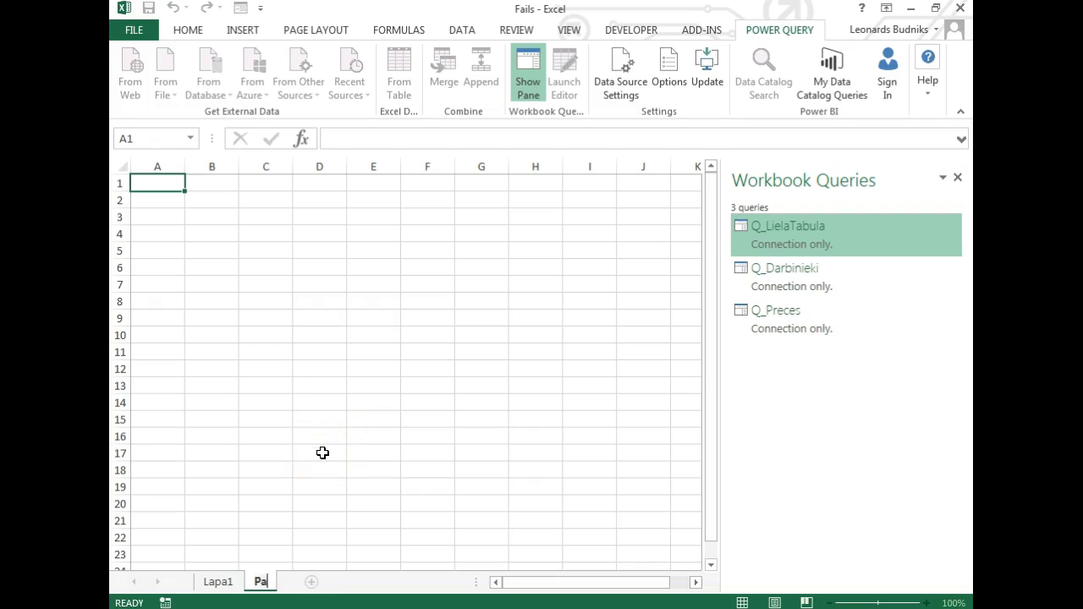
pyautogui.write('rametri')
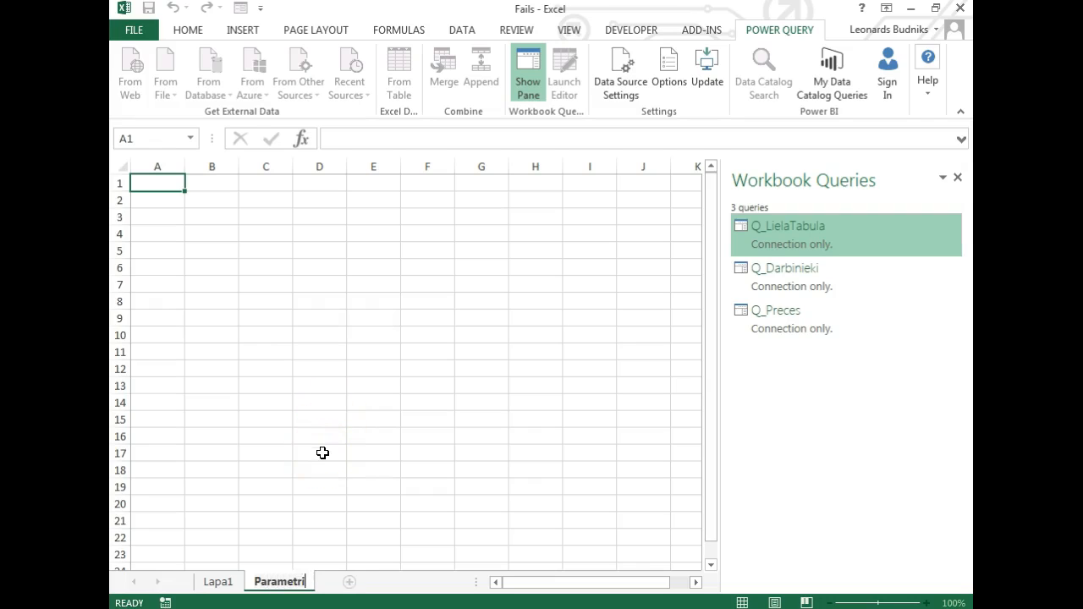
pyautogui.press('Return')
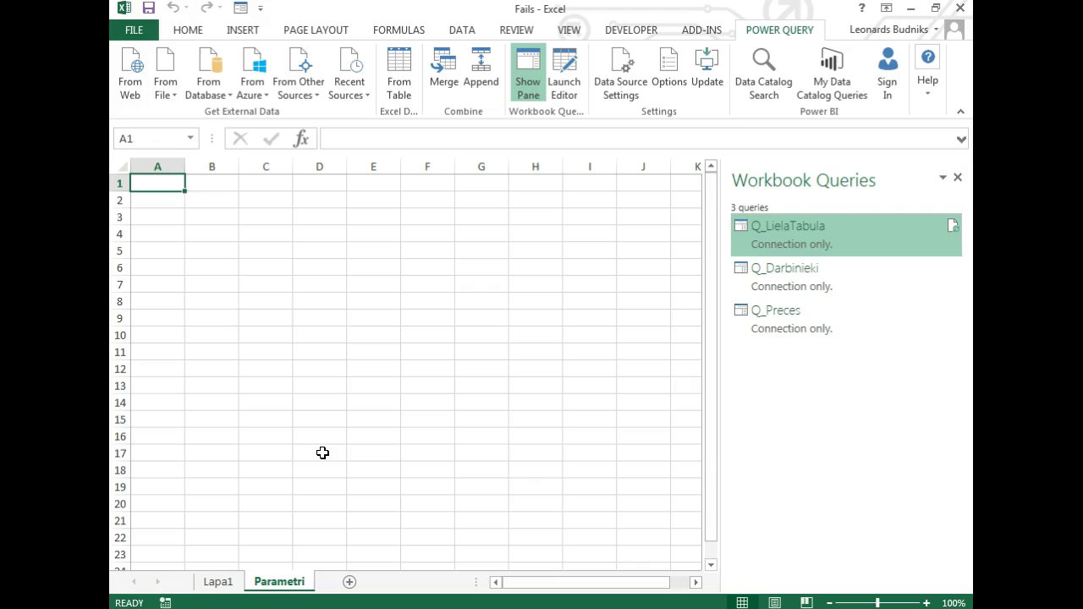
# Step: Enter the column headers Item in A1 and Value in B1 of the Parametri sheet
pyautogui.moveTo(160, 182); pyautogui.dragTo(223, 508)
pyautogui.click(165, 181)
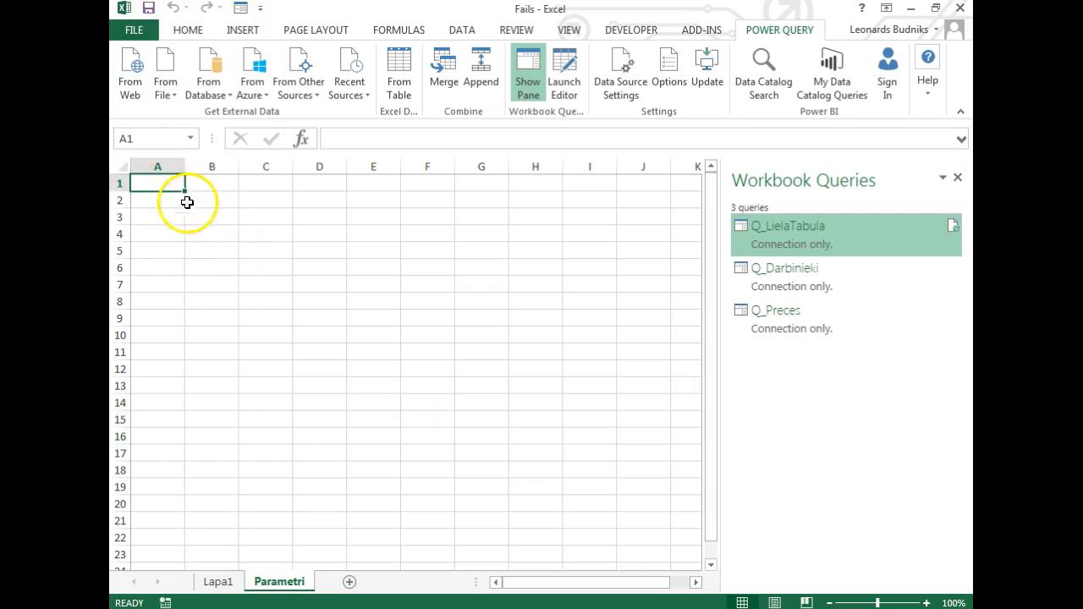
pyautogui.scroll(8, 165, 186)
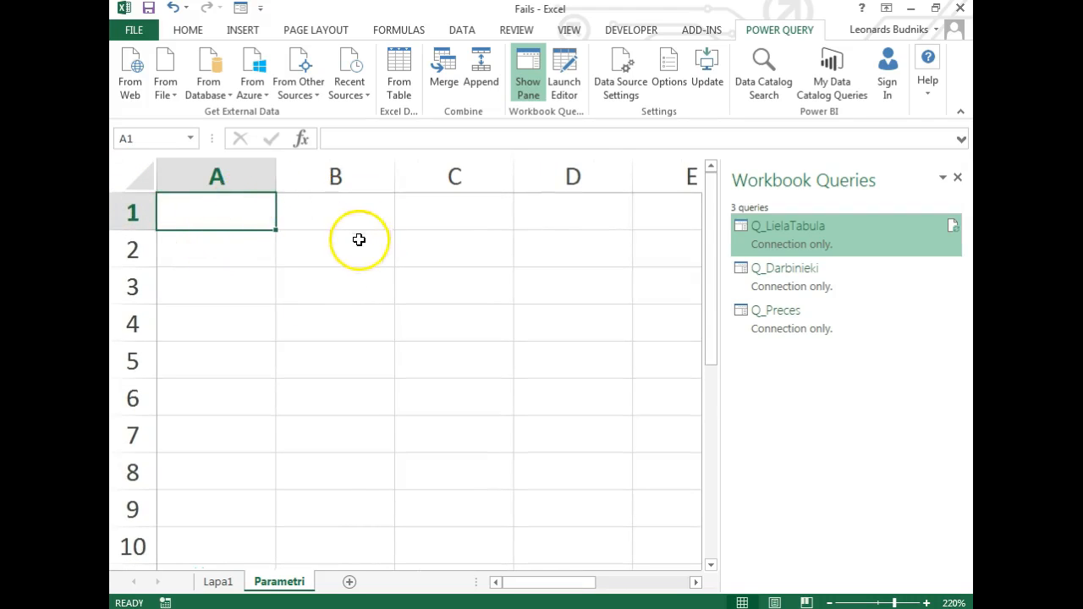
pyautogui.write('Item')
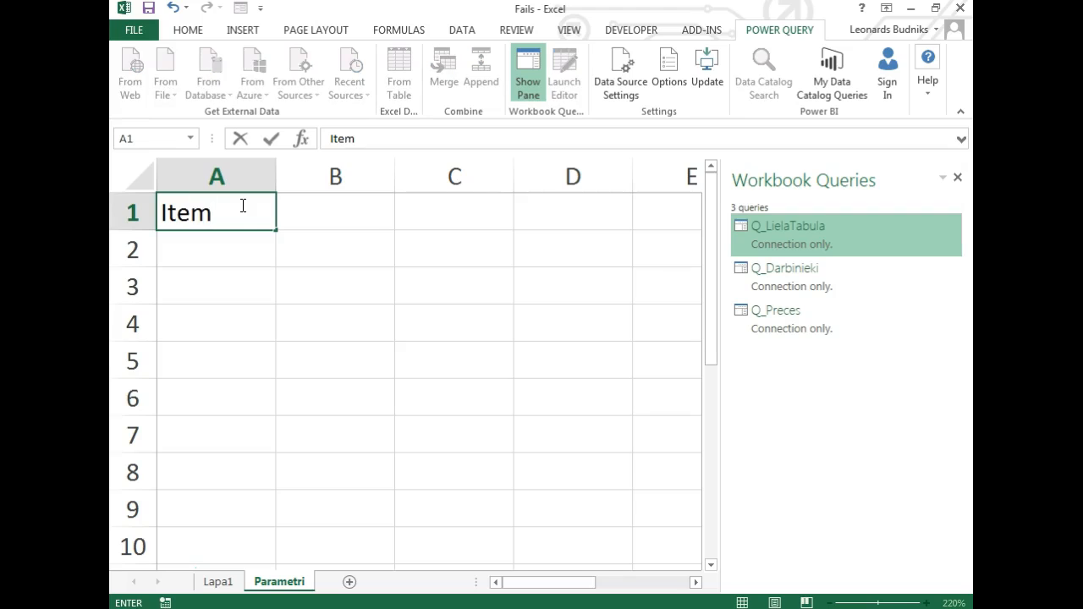
pyautogui.press('Tab')
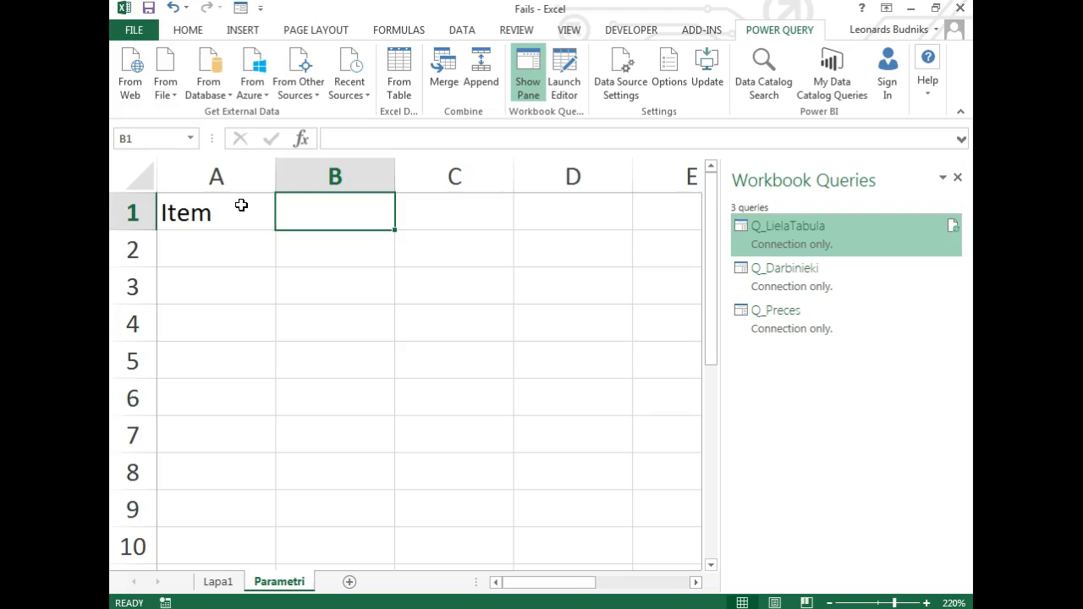
pyautogui.write('Value')
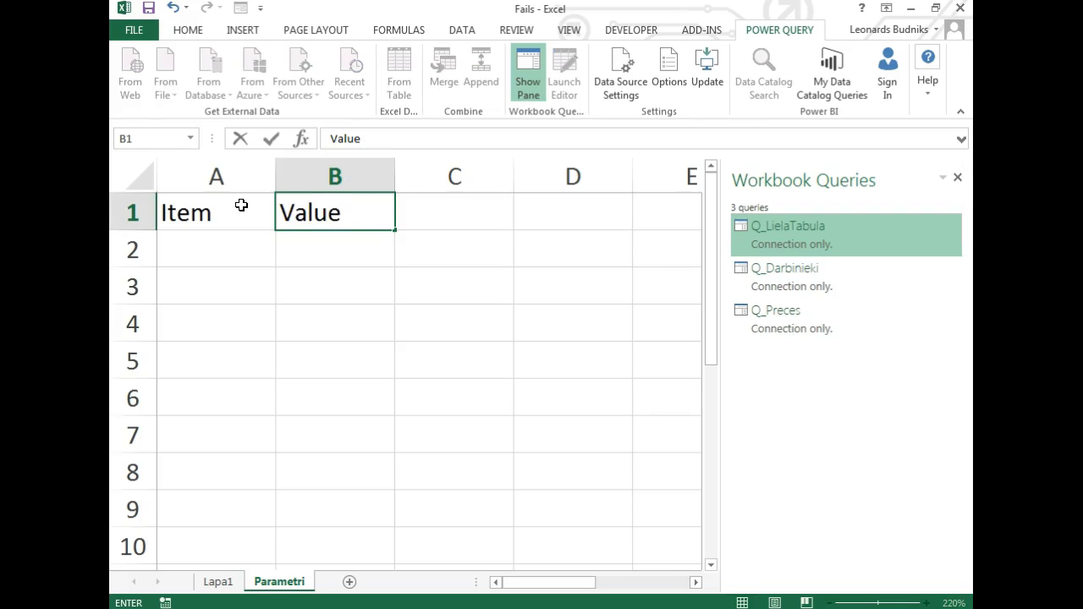
pyautogui.press('Return')
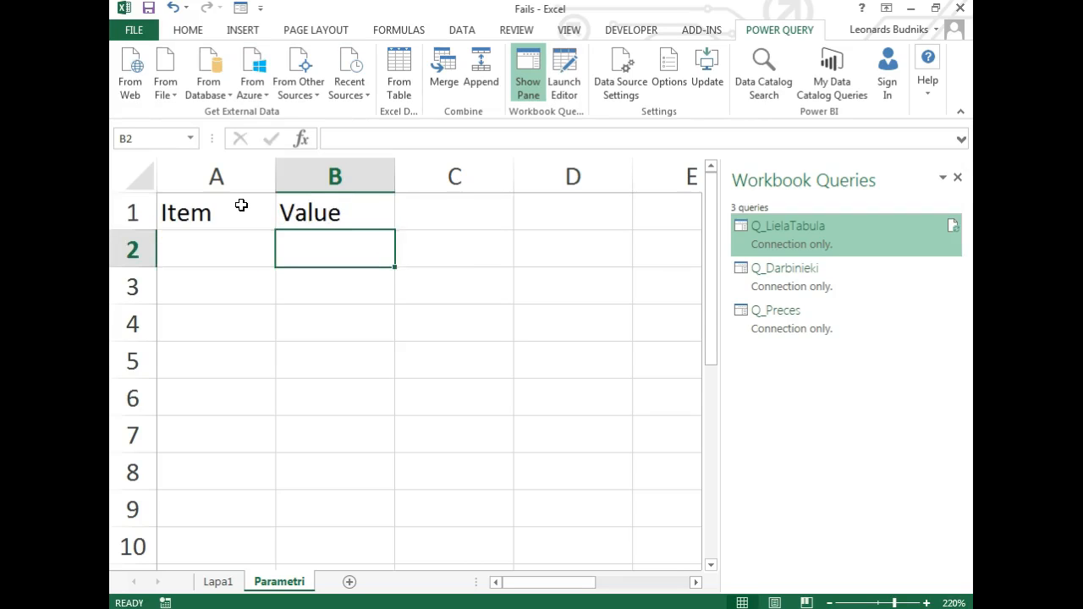
# Step: Convert the header range A1:B1 into a table with headers and name the table ParamTable
pyautogui.click(242, 204)
pyautogui.hotkey('ctrl', 't')
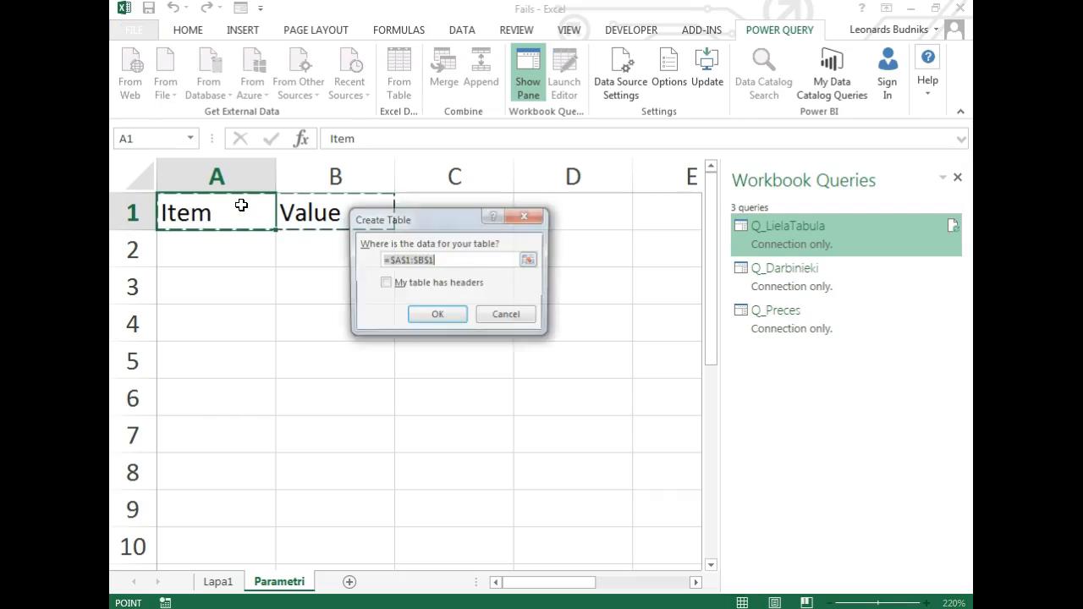
pyautogui.click(384, 285)
pyautogui.click(432, 319)
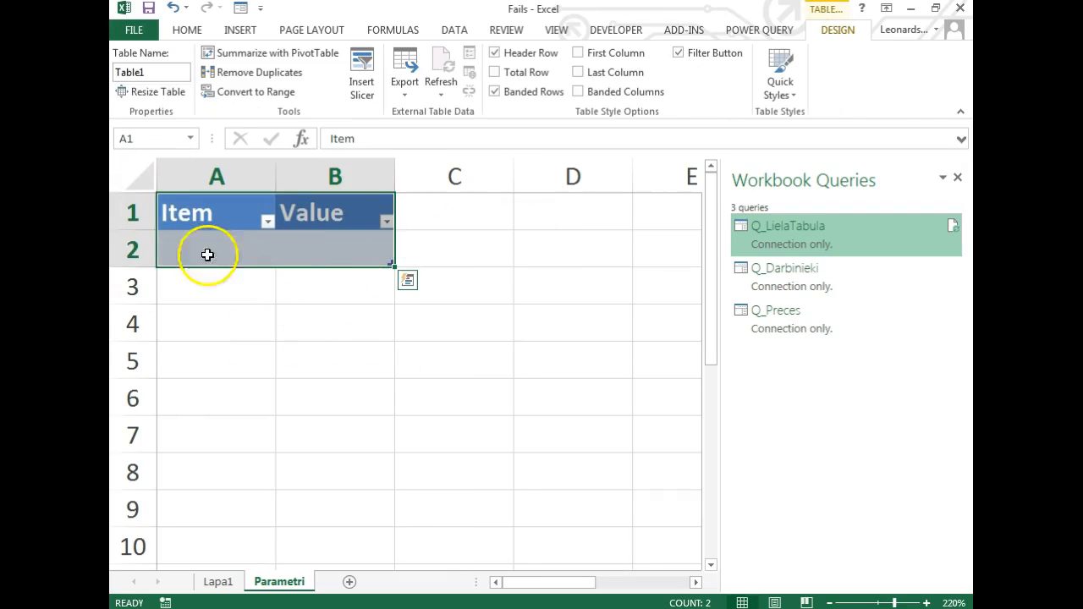
pyautogui.click(176, 71)
pyautogui.write('Pa')
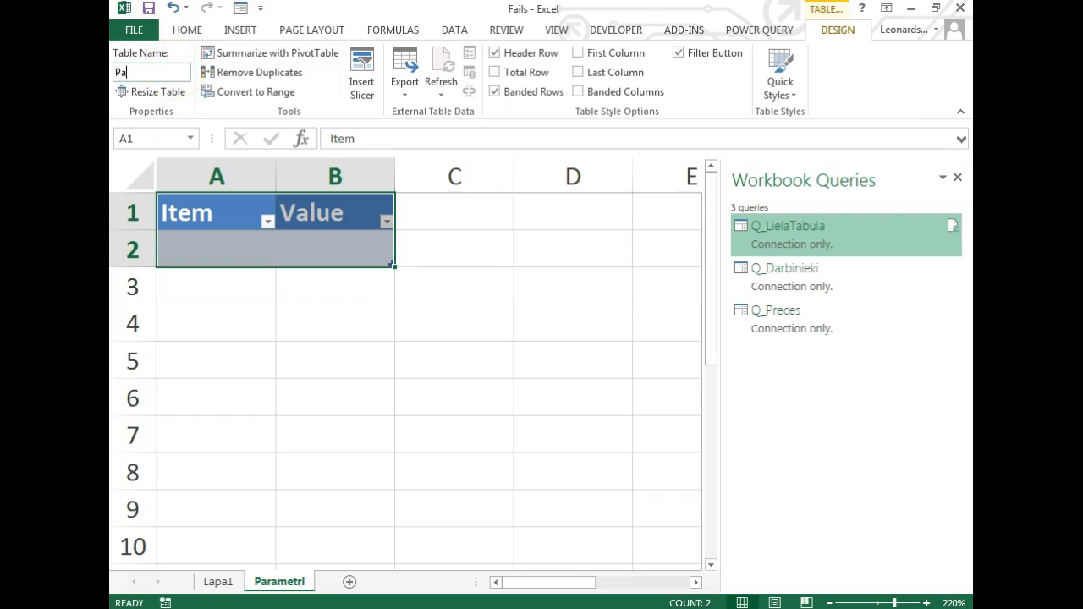
pyautogui.write('ramTable')
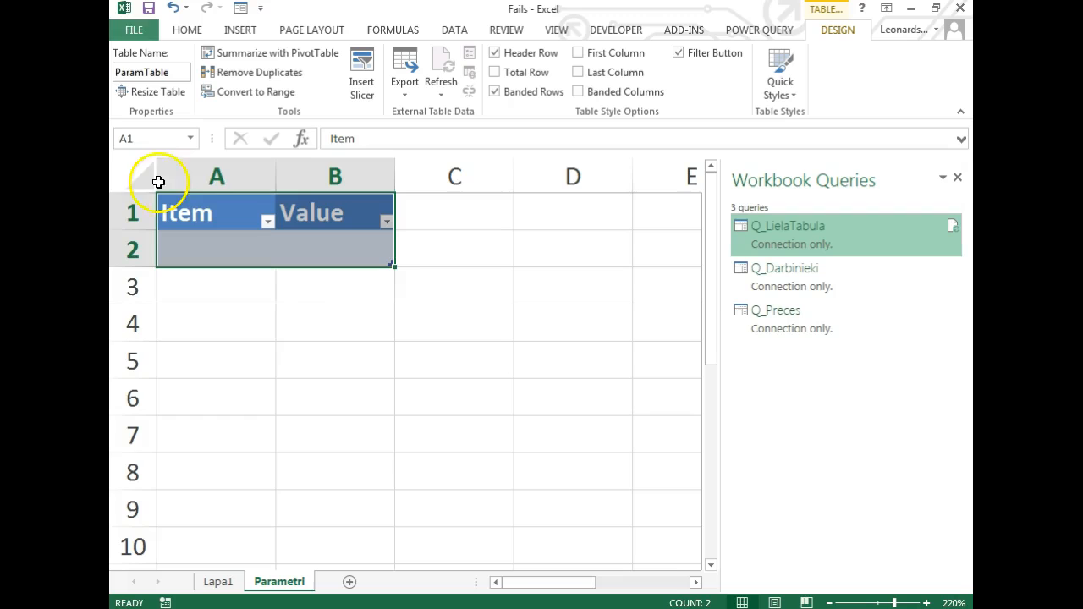
# Step: Enter Path as the first entry in ParamTable's Item column, in cell A2
pyautogui.click(206, 247)
pyautogui.moveTo(208, 249); pyautogui.dragTo(193, 546)
pyautogui.moveTo(242, 259); pyautogui.dragTo(222, 518)
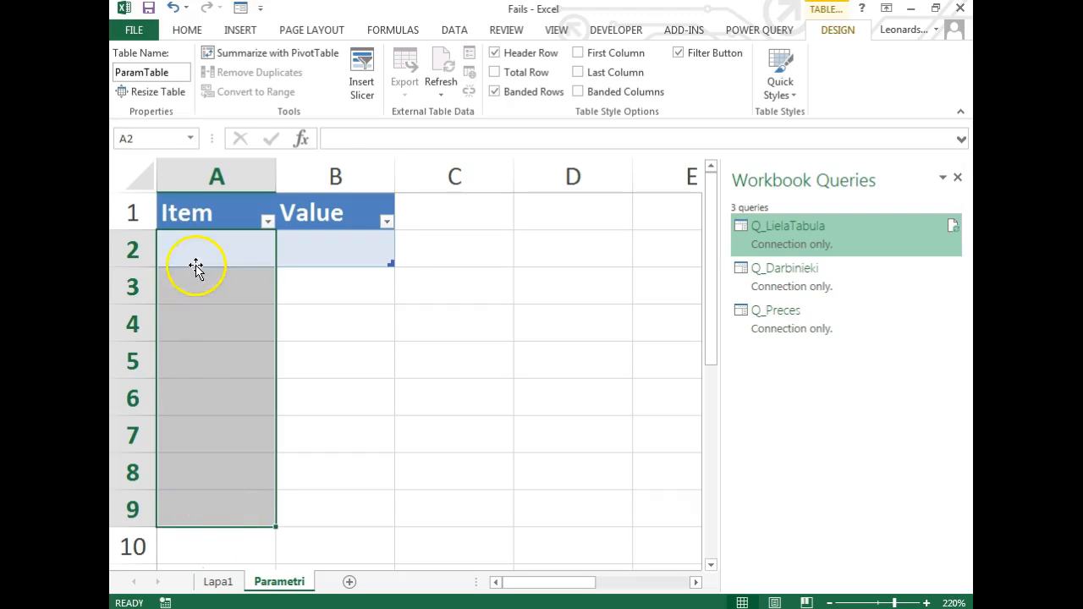
pyautogui.hotkey('ctrl', 'a')
pyautogui.click(218, 250)
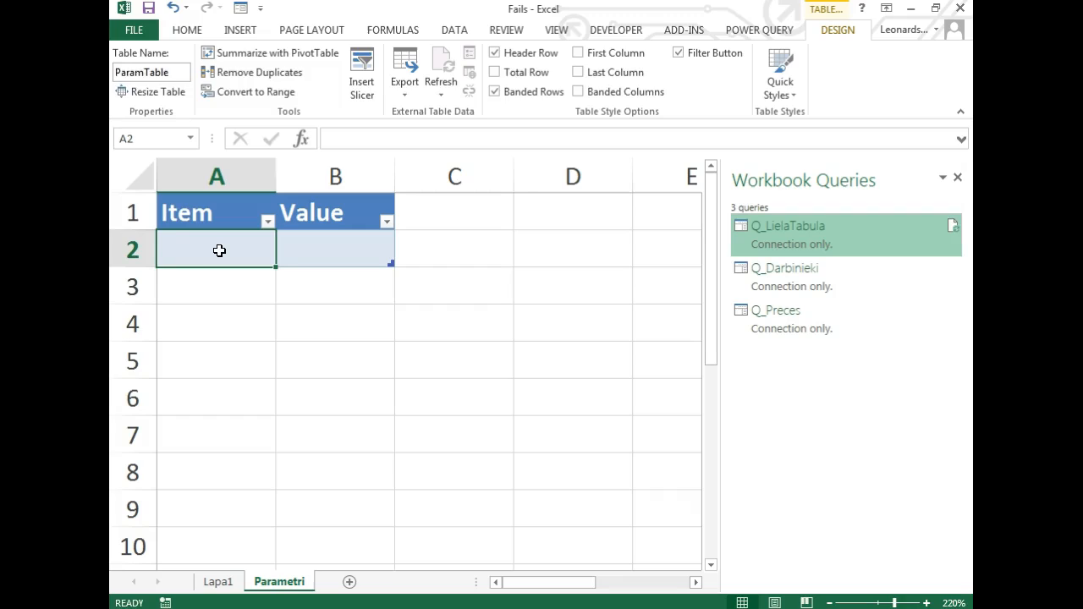
pyautogui.write('Path')
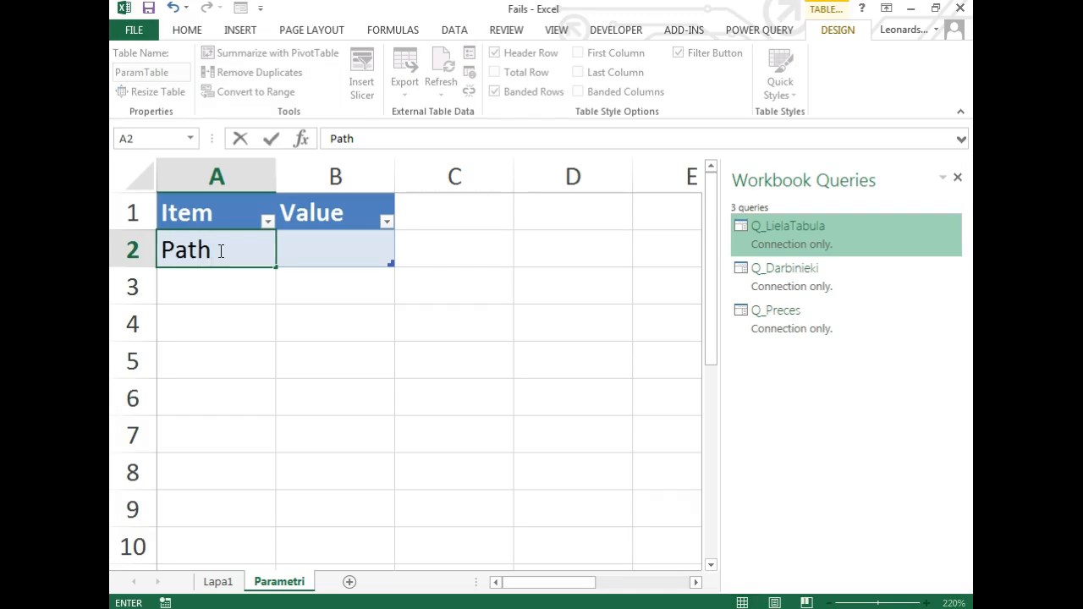
pyautogui.press('Return')
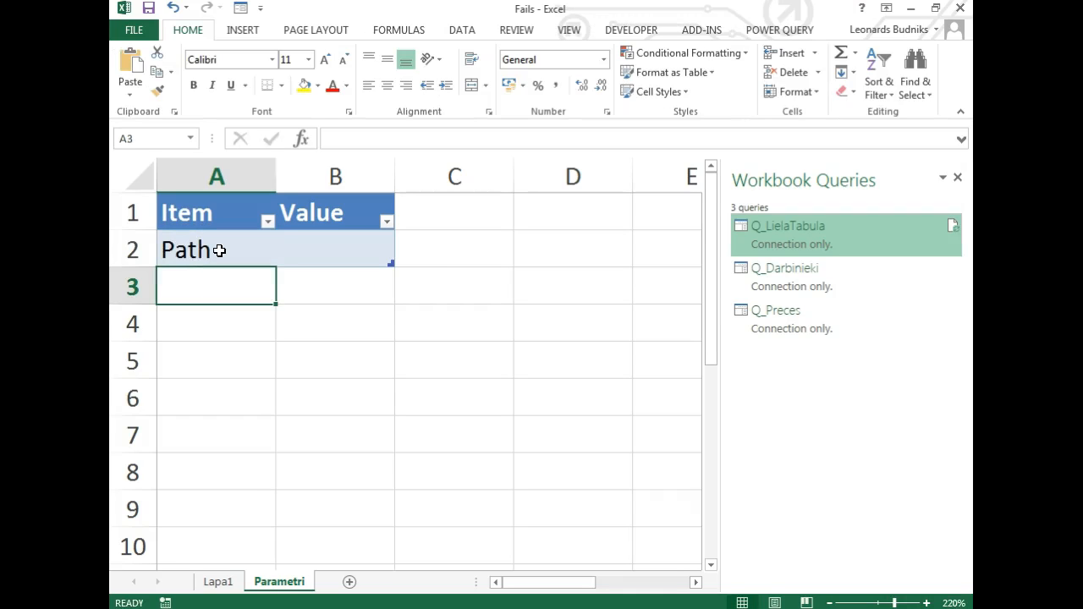
# Step: Select the Value cell B2 beside Path and switch to the Chrome browser window
pyautogui.press('Up')
pyautogui.press('Right')
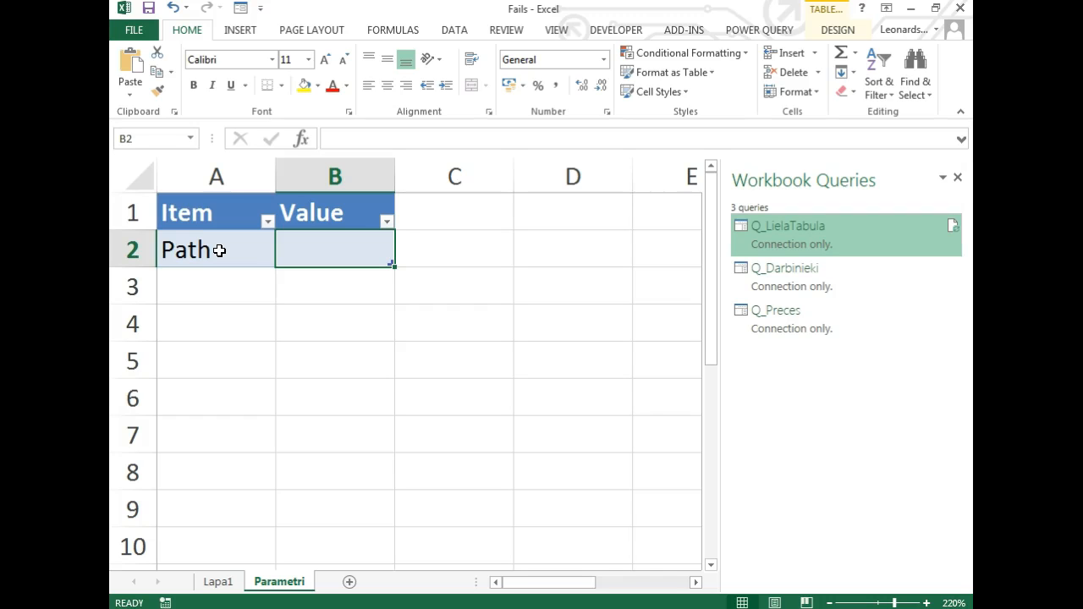
pyautogui.hotkey('alt', 'Tab')
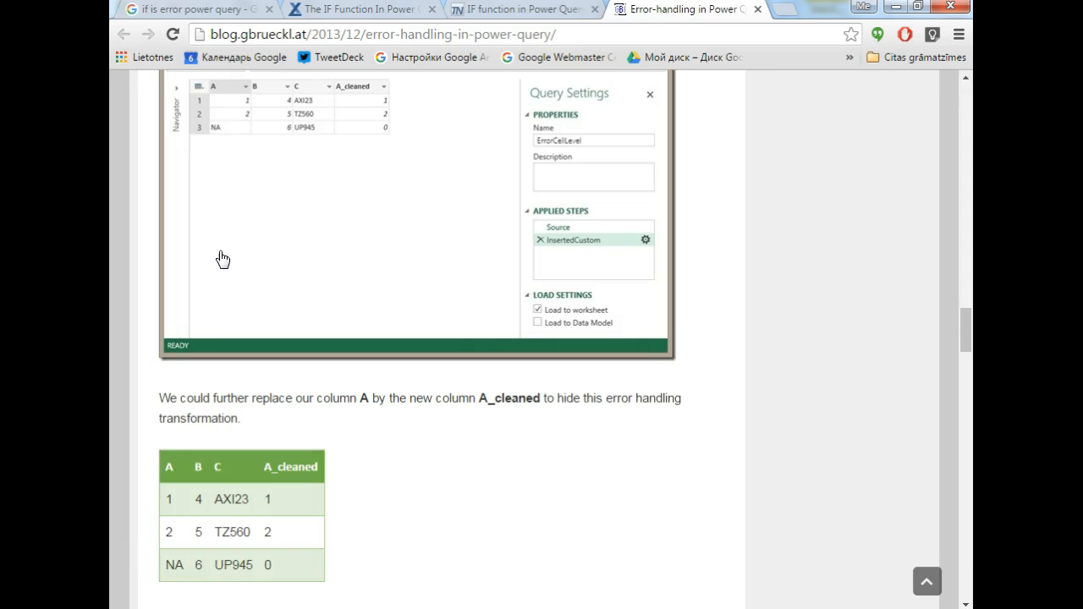
# Step: Copy the parent folder path from the GandrizVisiDati Explorer window and paste it into B2 of the Parametri sheet in Excel
pyautogui.hotkey('alt', 'Tab')
pyautogui.hotkey('alt', 'Tab')
pyautogui.hotkey('alt', 'Tab')
pyautogui.hotkey('alt', 'Tab')
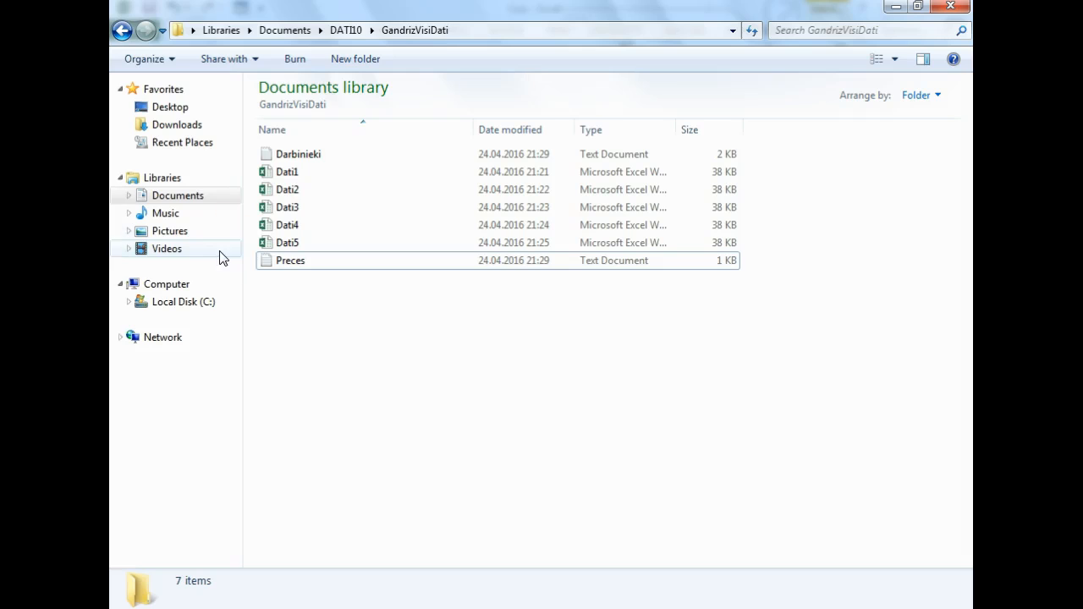
pyautogui.click(470, 31)
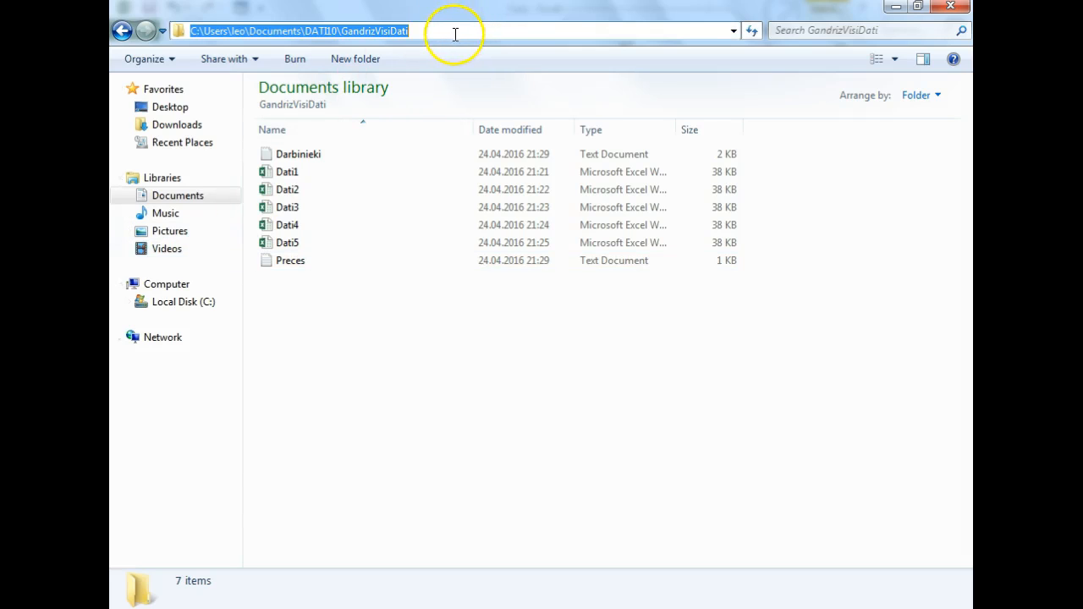
pyautogui.moveTo(305, 31); pyautogui.dragTo(183, 32)
pyautogui.hotkey('alt', 'Tab')
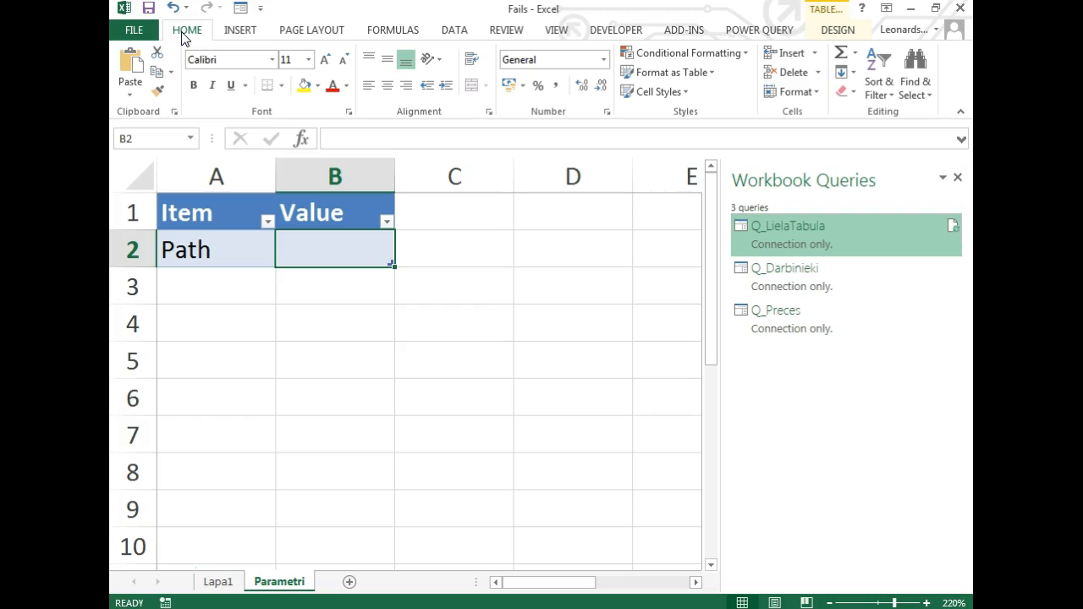
pyautogui.write('C:\\Users\\leo\\Documents\\')
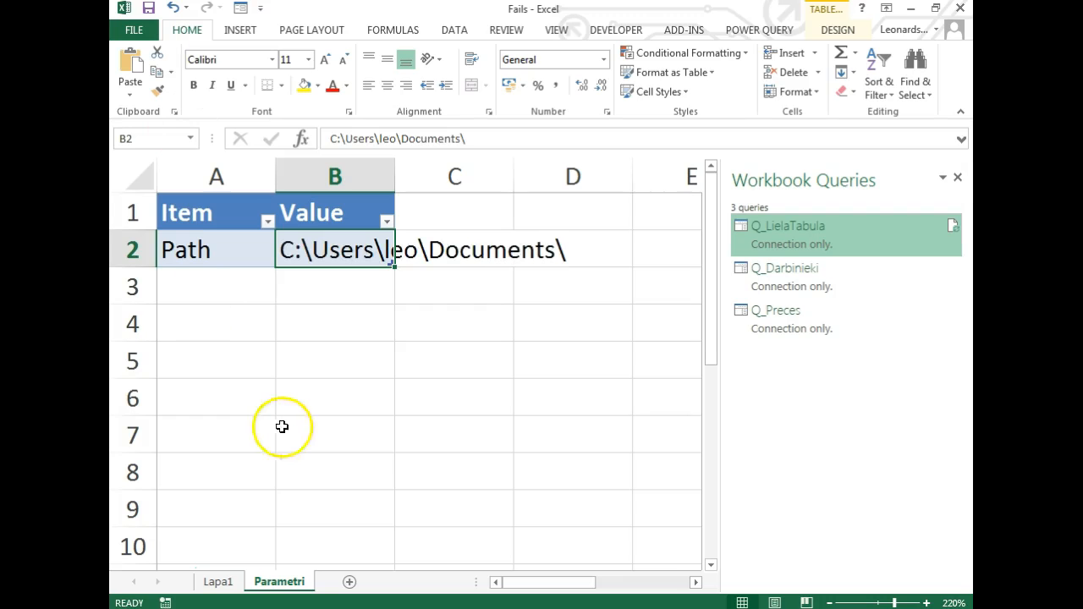
pyautogui.click(353, 336)
pyautogui.click(208, 301)
pyautogui.click(329, 394)
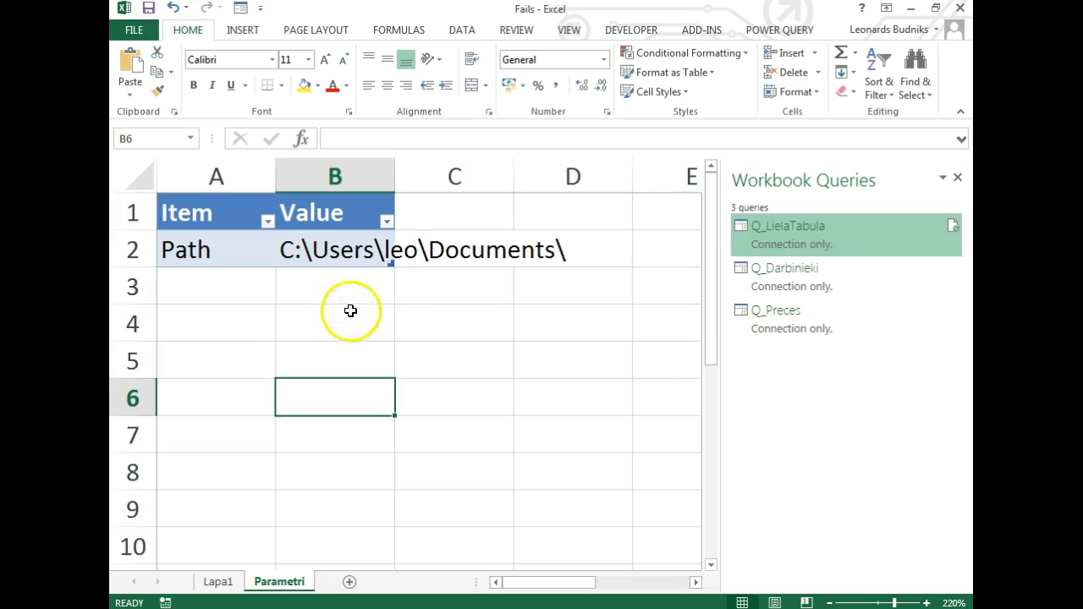
pyautogui.click(207, 254)
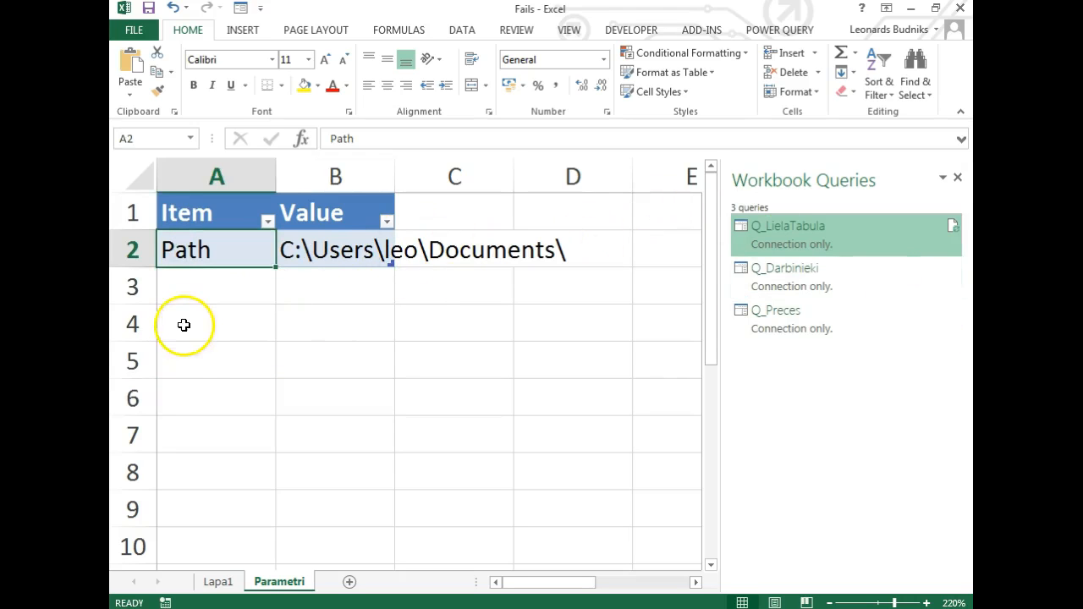
# Step: Replace the Path value in B2 with the formula =CELL("filename") and close the Workbook Queries pane
pyautogui.click(313, 245)
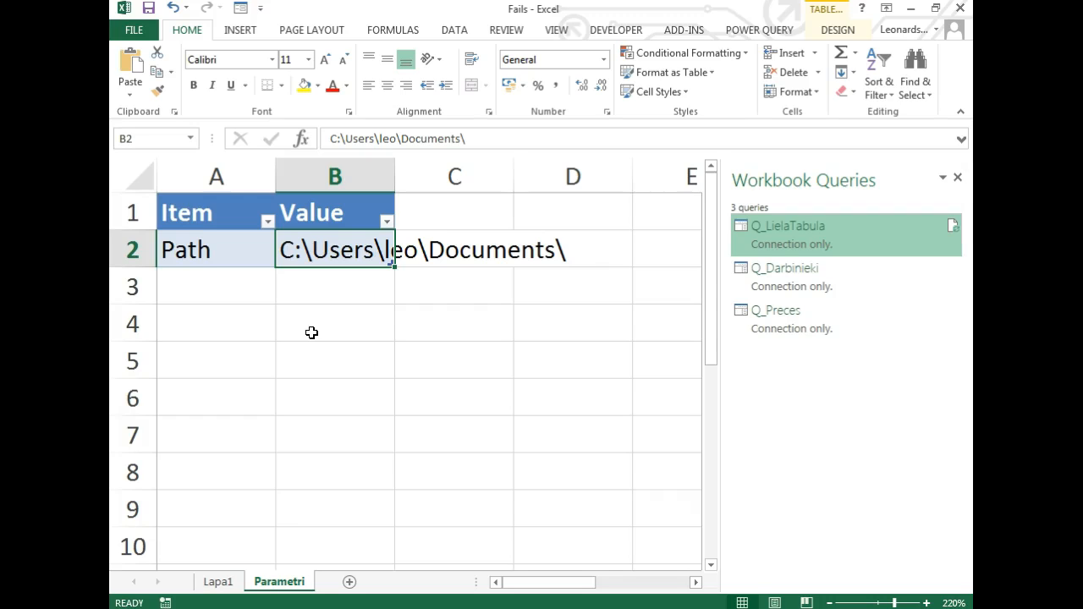
pyautogui.write('=c')
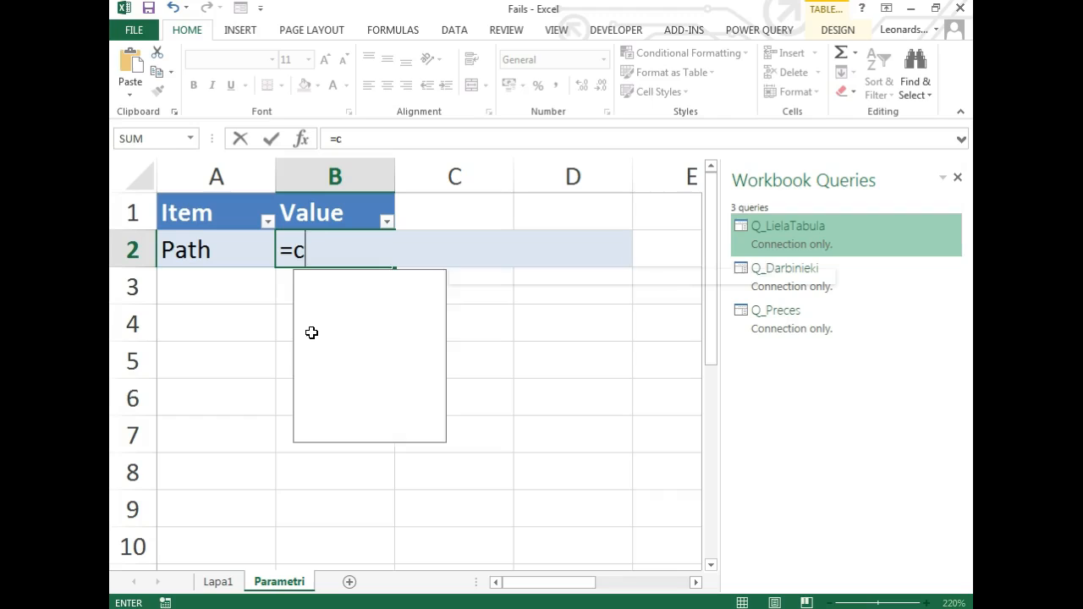
pyautogui.write('ell')
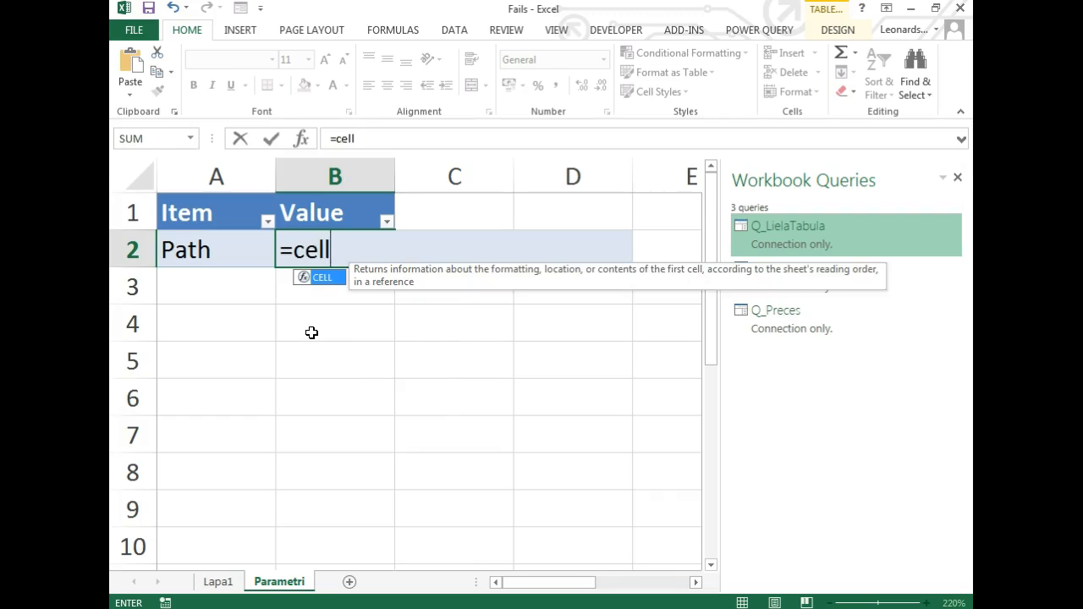
pyautogui.press('Tab')
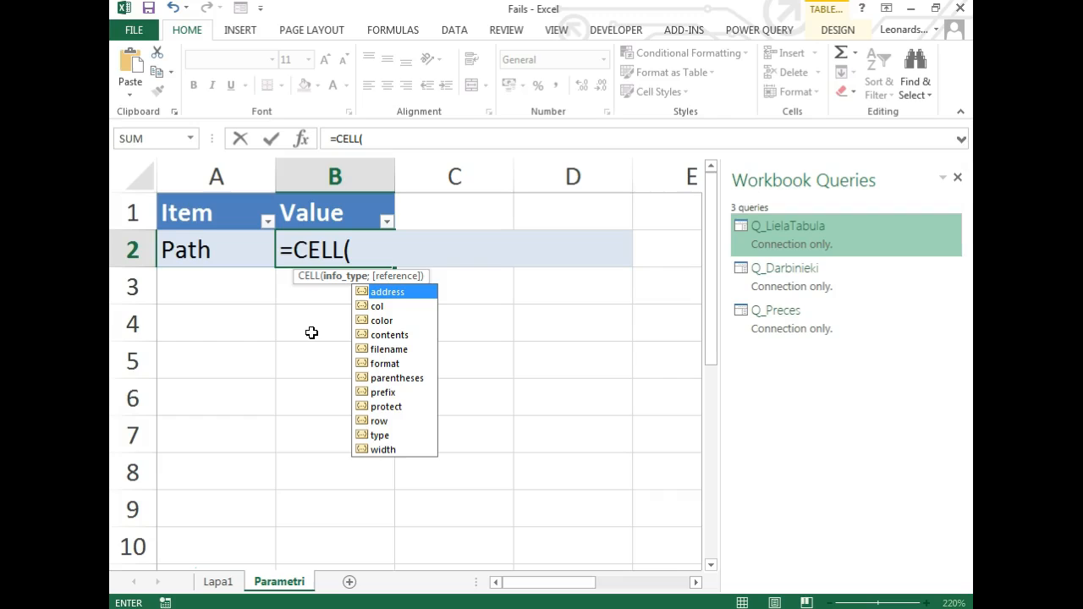
pyautogui.press('Down')
pyautogui.press('Down')
pyautogui.press('Down')
pyautogui.press('Down')
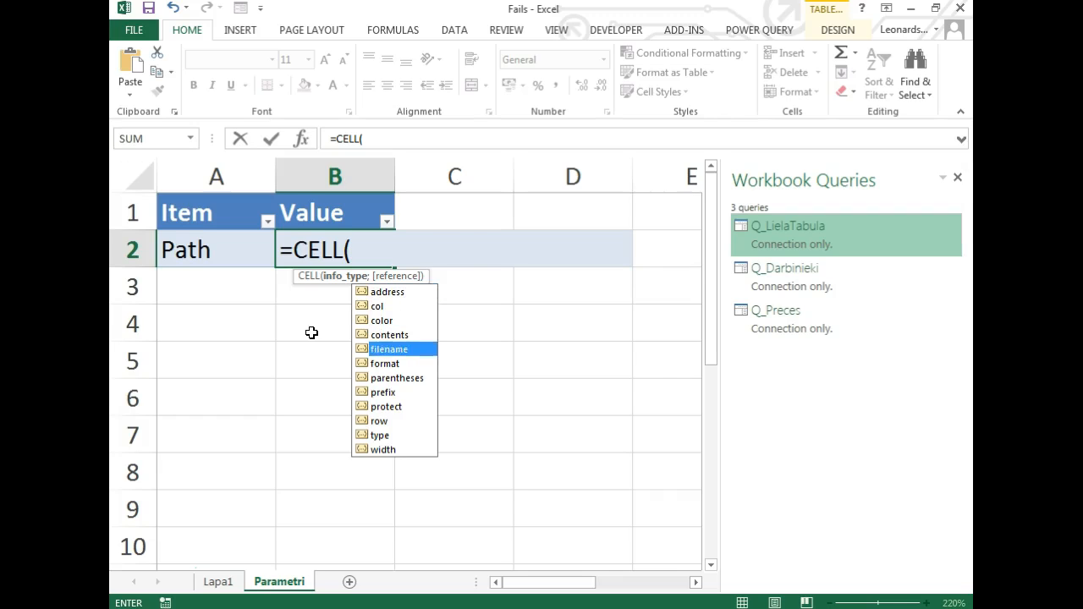
pyautogui.press('Tab')
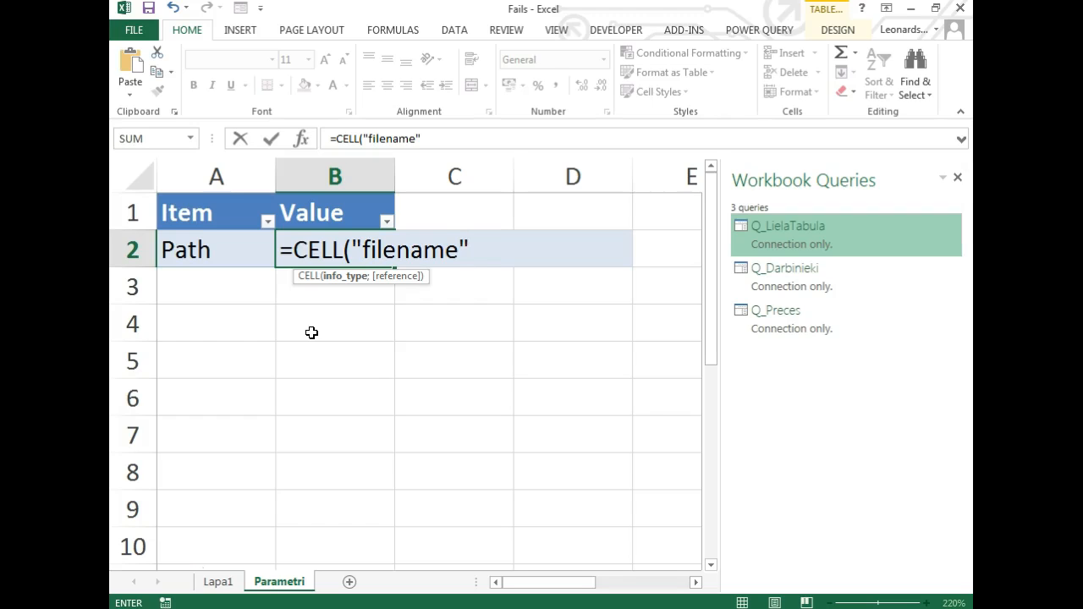
pyautogui.write(')')
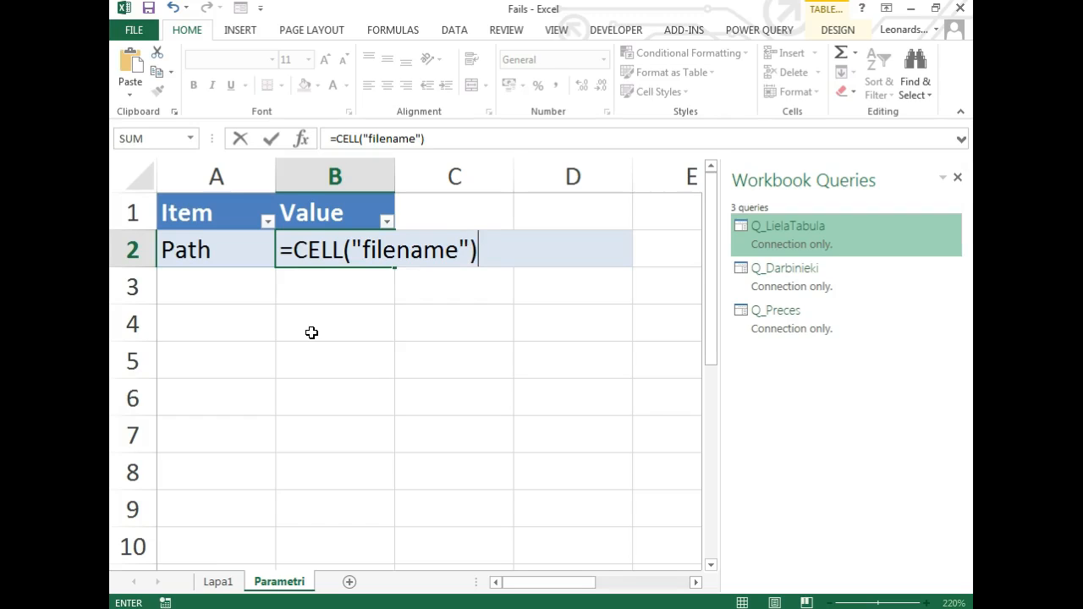
pyautogui.press('Return')
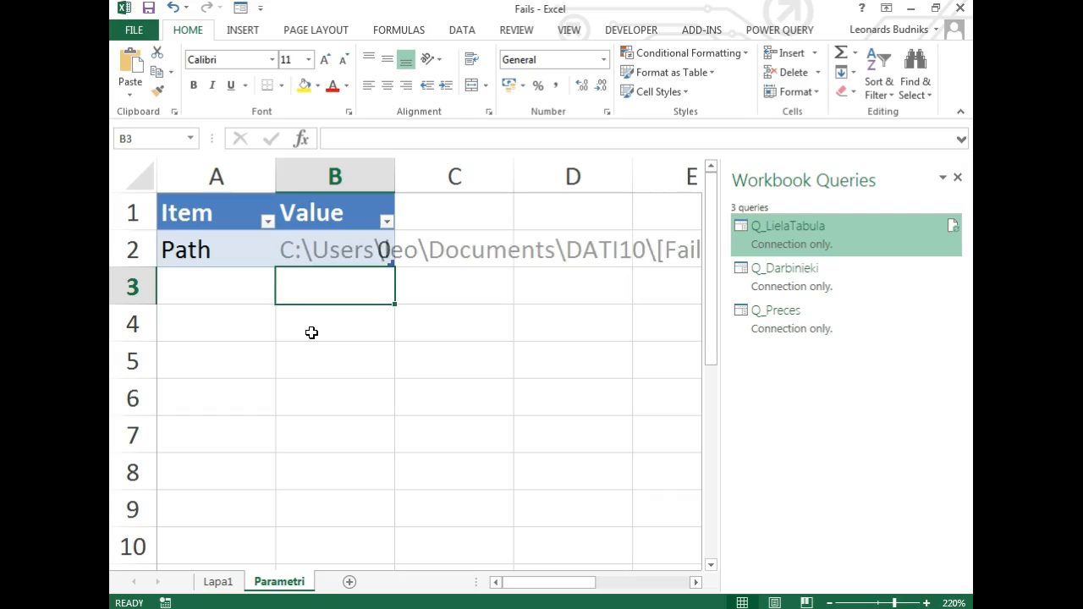
pyautogui.click(958, 177)
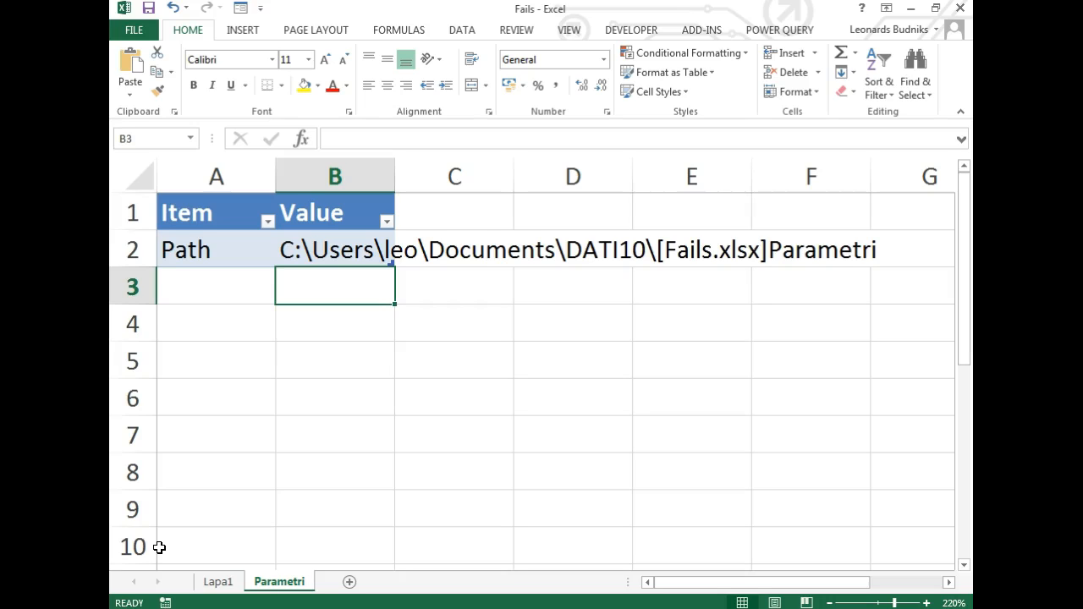
# Step: Insert the LEFT function in front of CELL("filename") in the B2 formula, making CELL its text argument
pyautogui.click(333, 246)
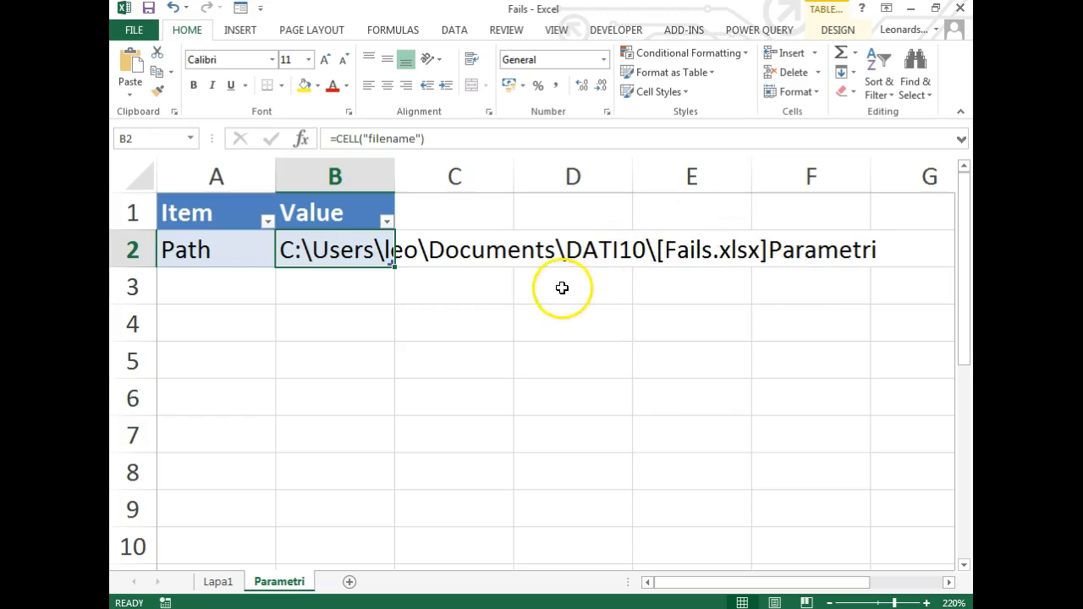
pyautogui.press('F2')
pyautogui.click(293, 250)
pyautogui.write('ri')
pyautogui.press('BackSpace')
pyautogui.press('BackSpace')
pyautogui.write('left')
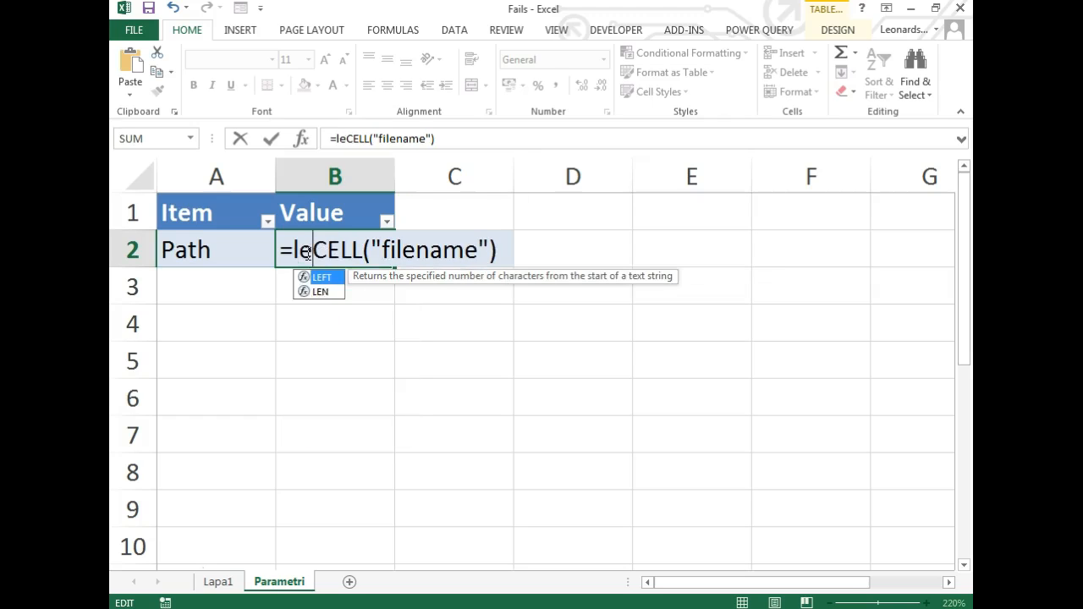
pyautogui.press('Tab')
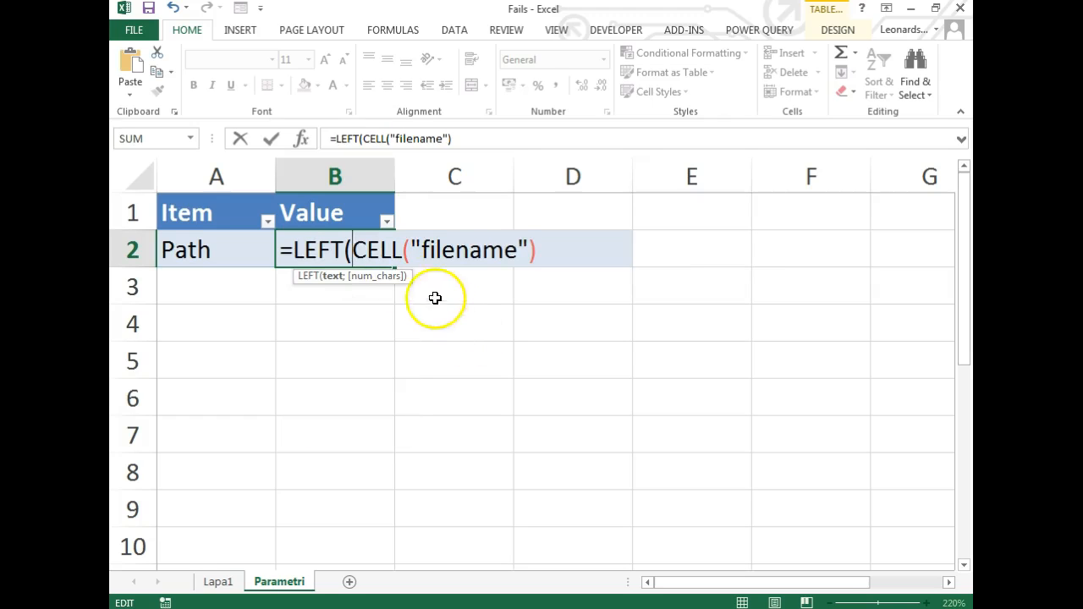
# Step: Complete the B2 formula as =LEFT(CELL("filename");FIND("[";CELL("filename"))), reusing a copy of the CELL expression inside FIND
pyautogui.moveTo(352, 251); pyautogui.dragTo(535, 252)
pyautogui.hotkey('ctrl', 'c')
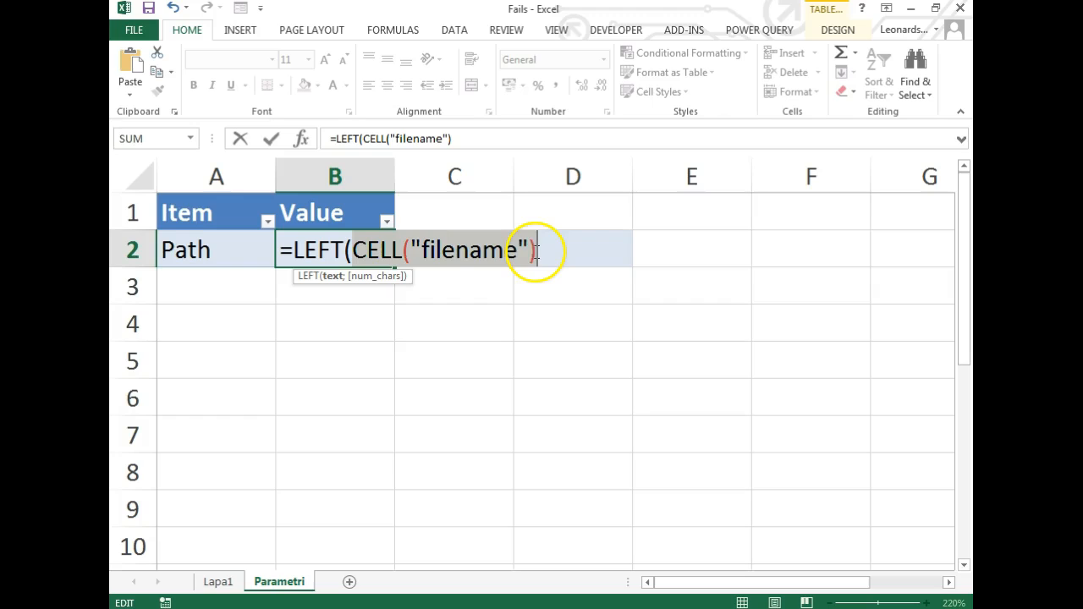
pyautogui.click(541, 252)
pyautogui.write(';')
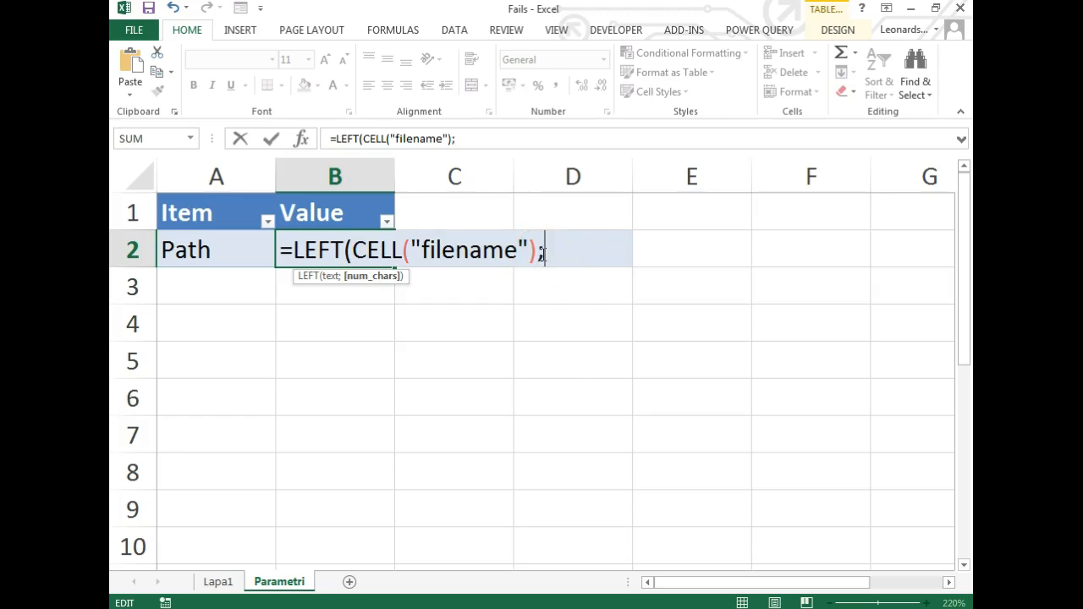
pyautogui.write('find')
pyautogui.press('Tab')
pyautogui.write('"')
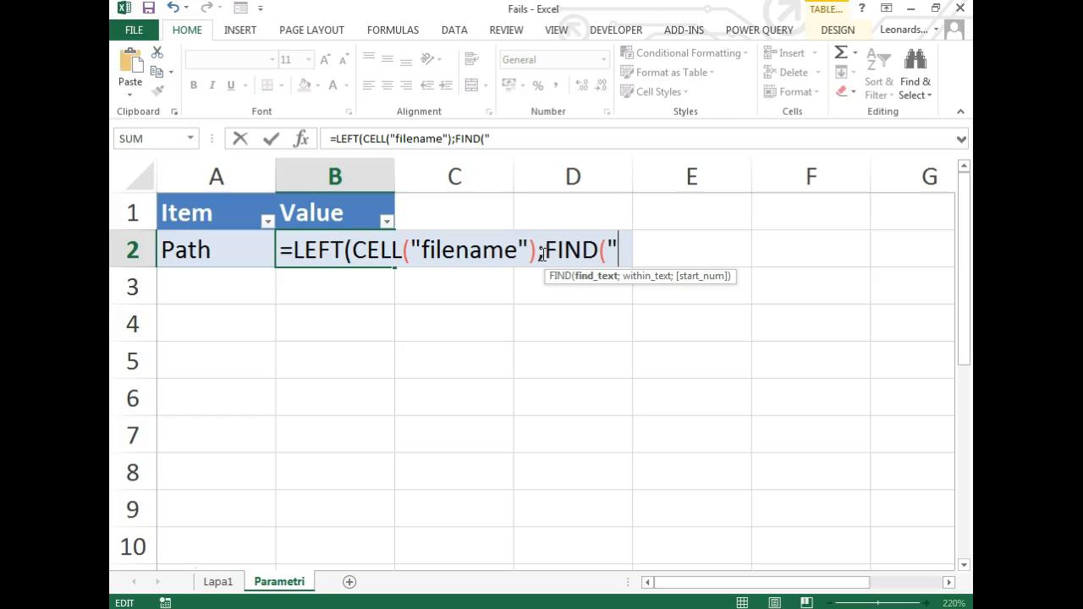
pyautogui.write('[";')
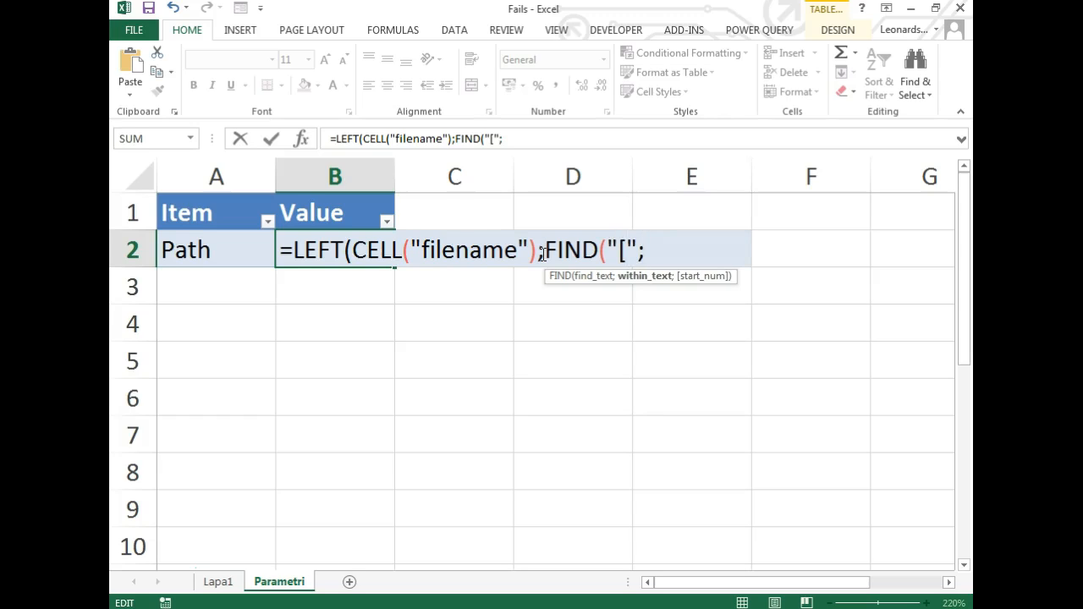
pyautogui.hotkey('ctrl', 'v')
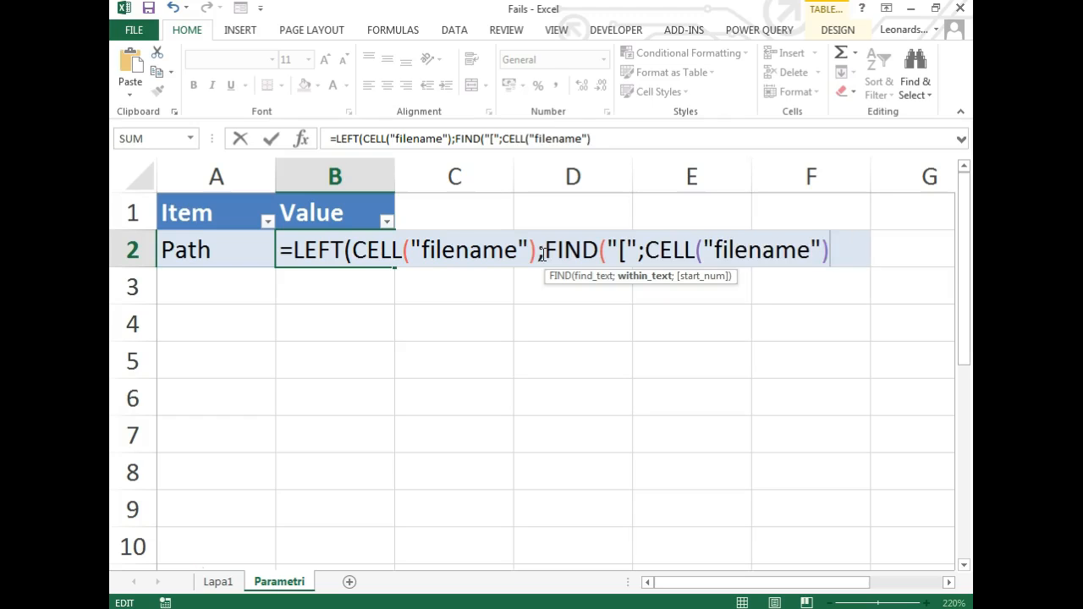
pyautogui.write('))')
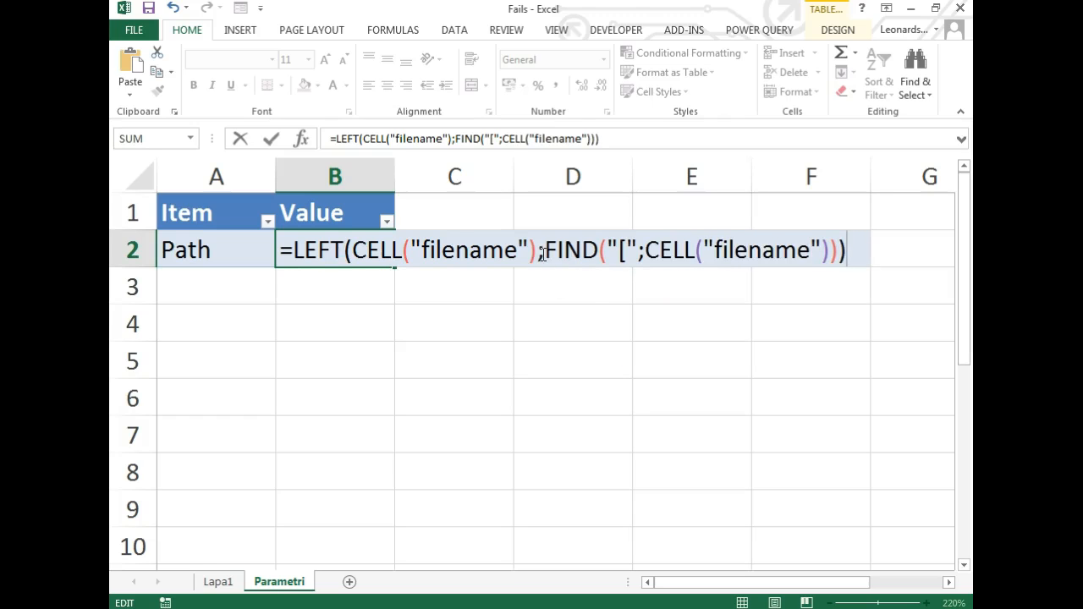
pyautogui.moveTo(353, 251); pyautogui.dragTo(832, 254)
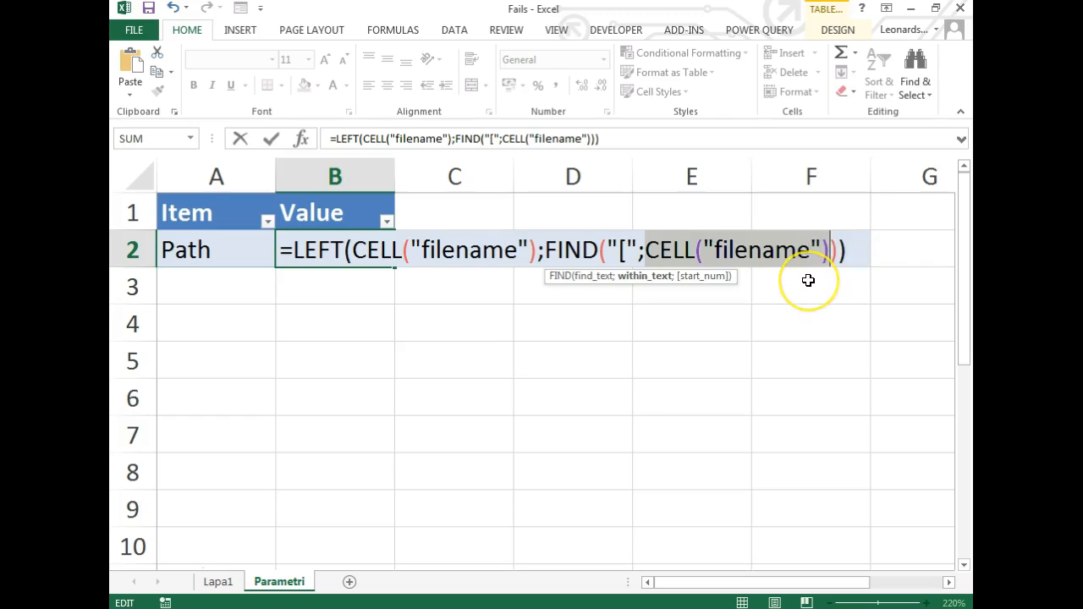
pyautogui.press('Return')
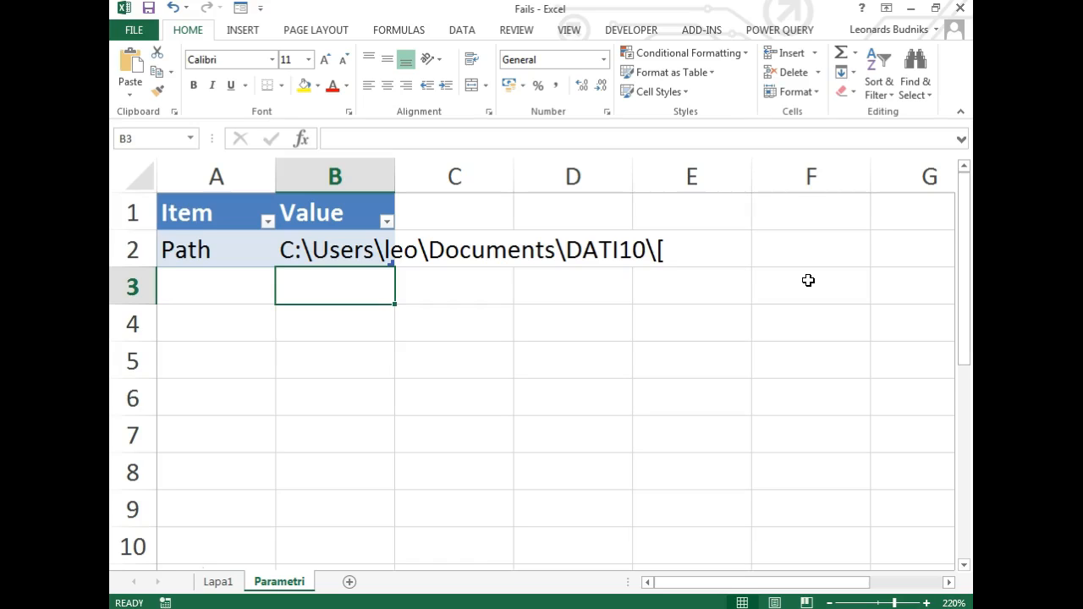
# Step: Subtract 1 from the FIND result in the B2 formula so that LEFT leaves out the opening bracket
pyautogui.press('Up')
pyautogui.press('F2')
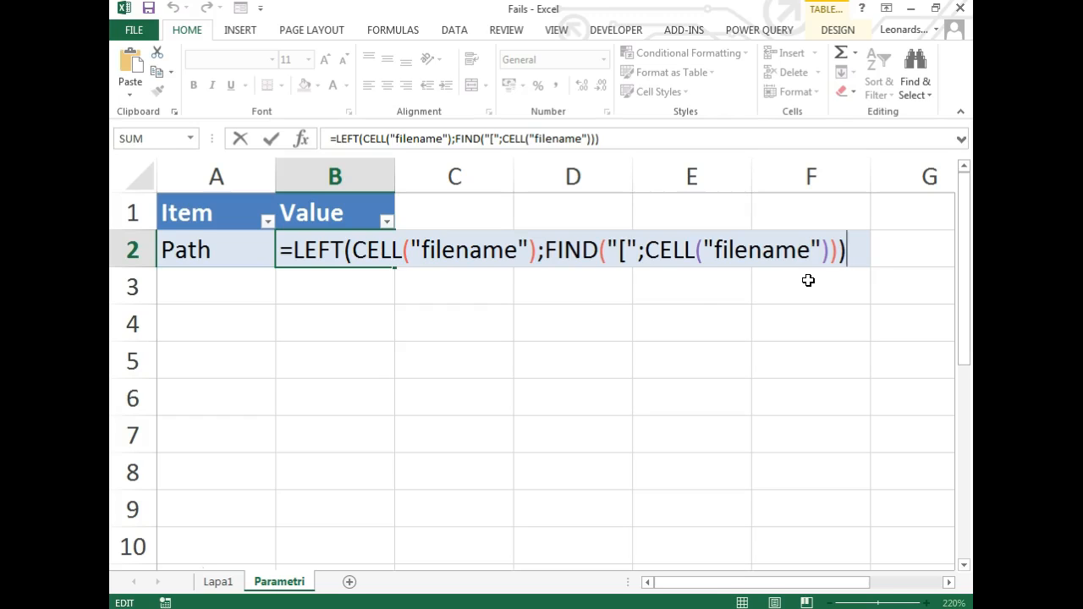
pyautogui.press('Return')
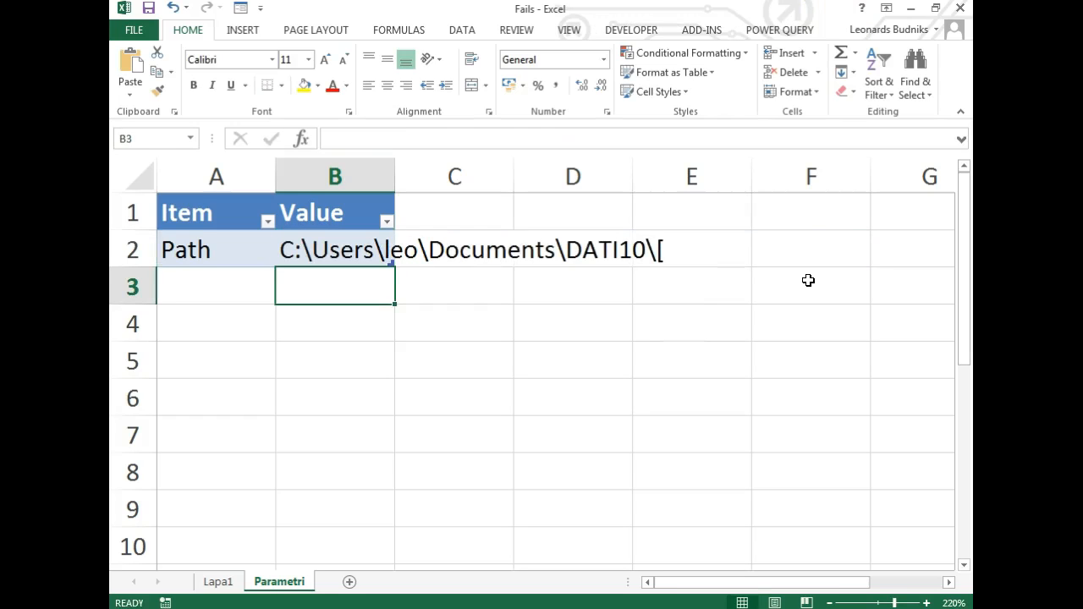
pyautogui.press('Up')
pyautogui.press('F2')
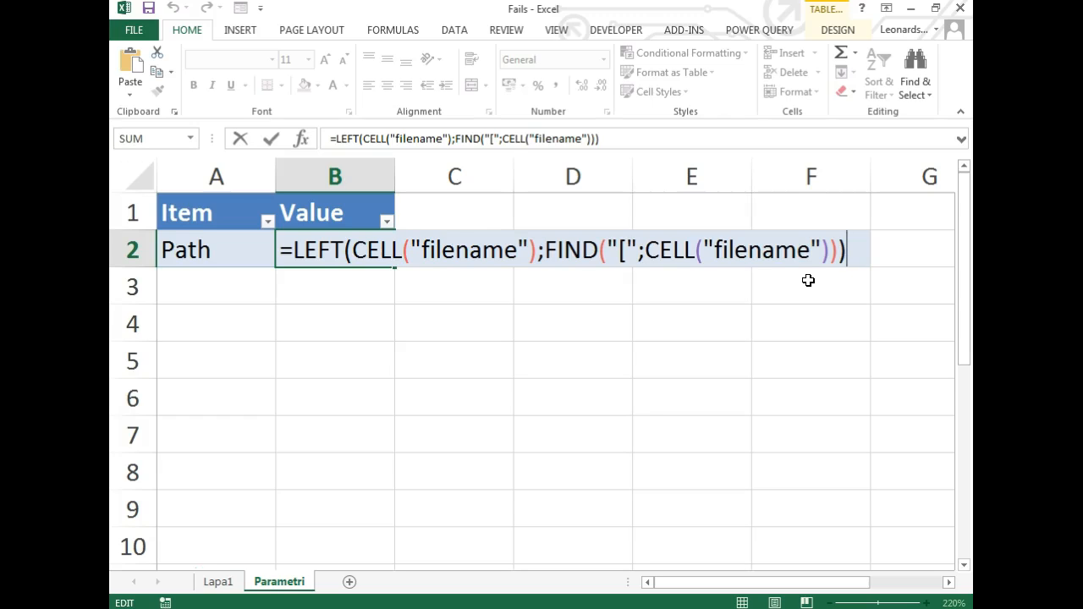
pyautogui.press('Left')
pyautogui.write('-1')
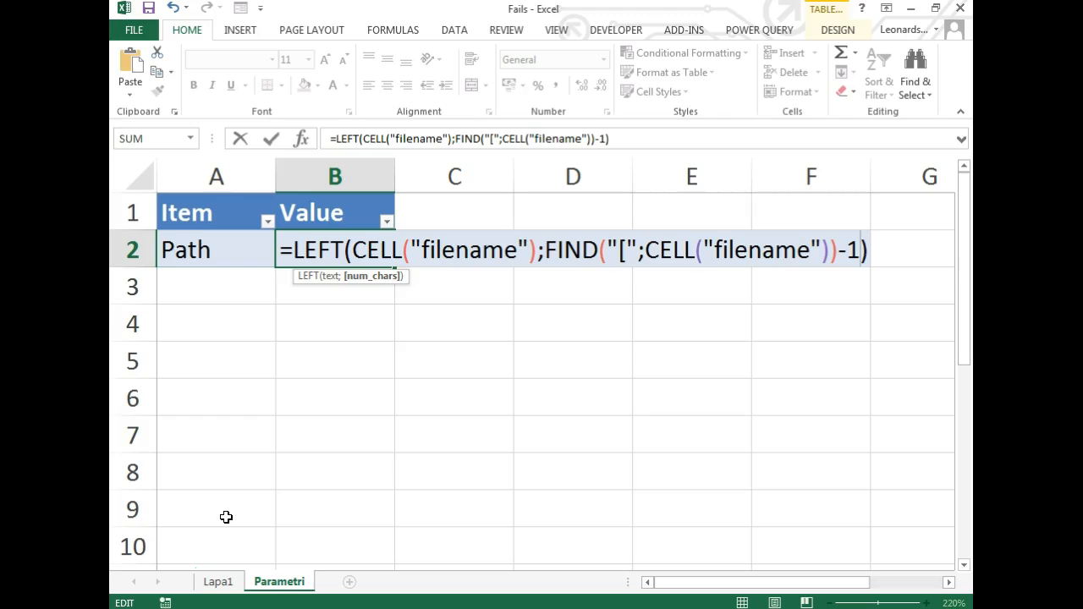
pyautogui.moveTo(860, 250); pyautogui.dragTo(837, 249)
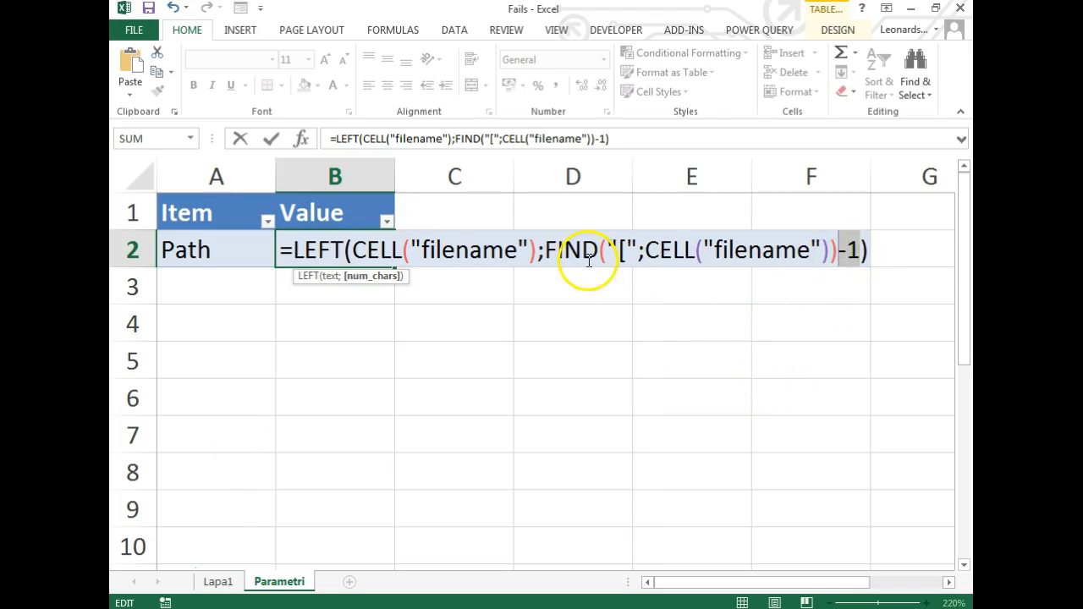
pyautogui.press('Return')
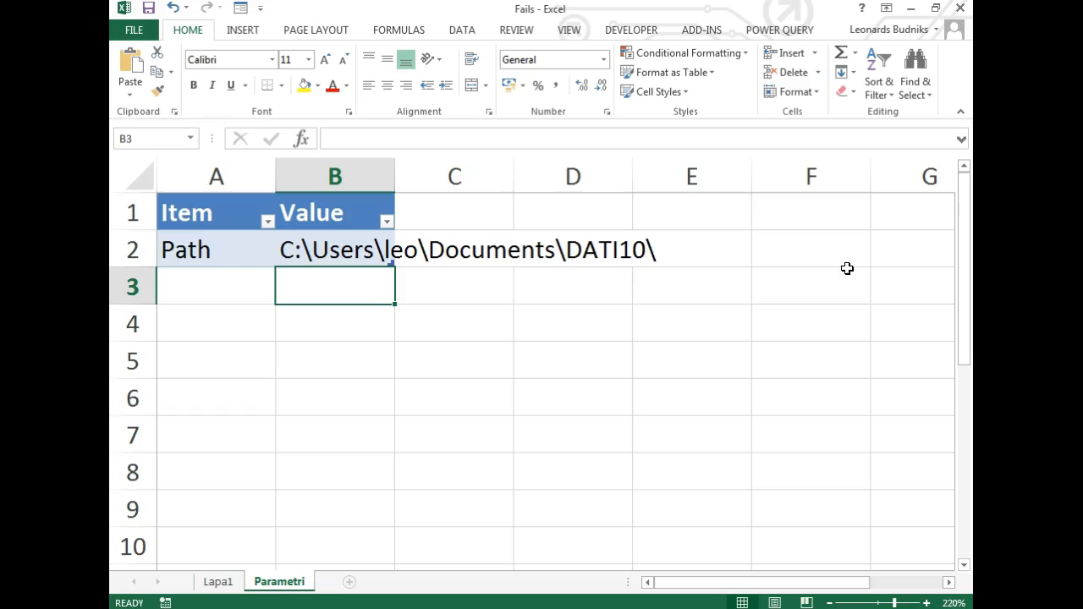
# Step: Load the Item/Value parameter table into Power Query as a new query and name it Q_ParamTable
pyautogui.click(212, 256)
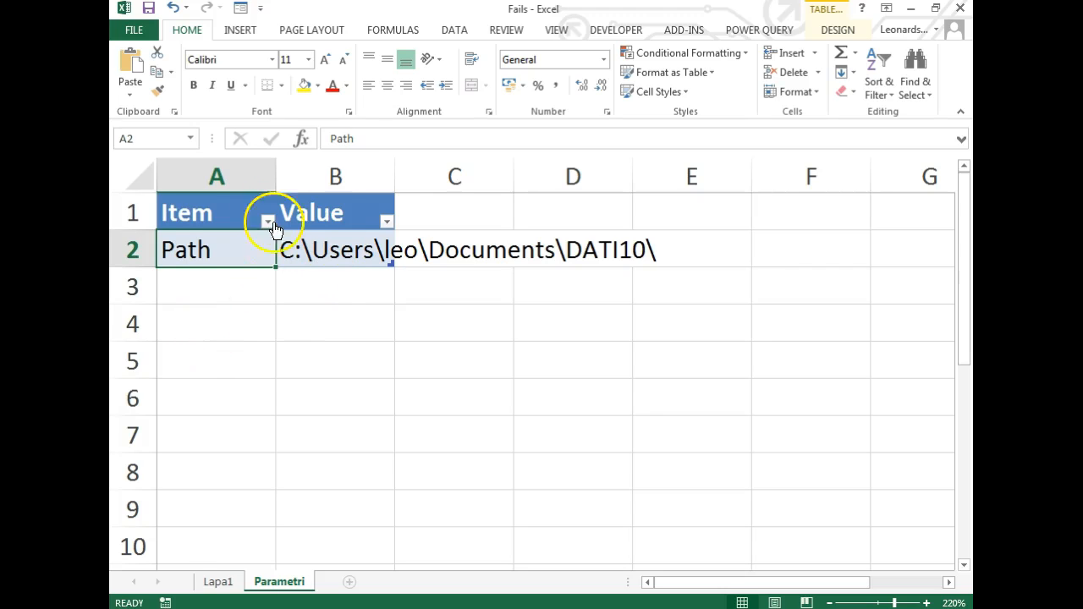
pyautogui.click(218, 222)
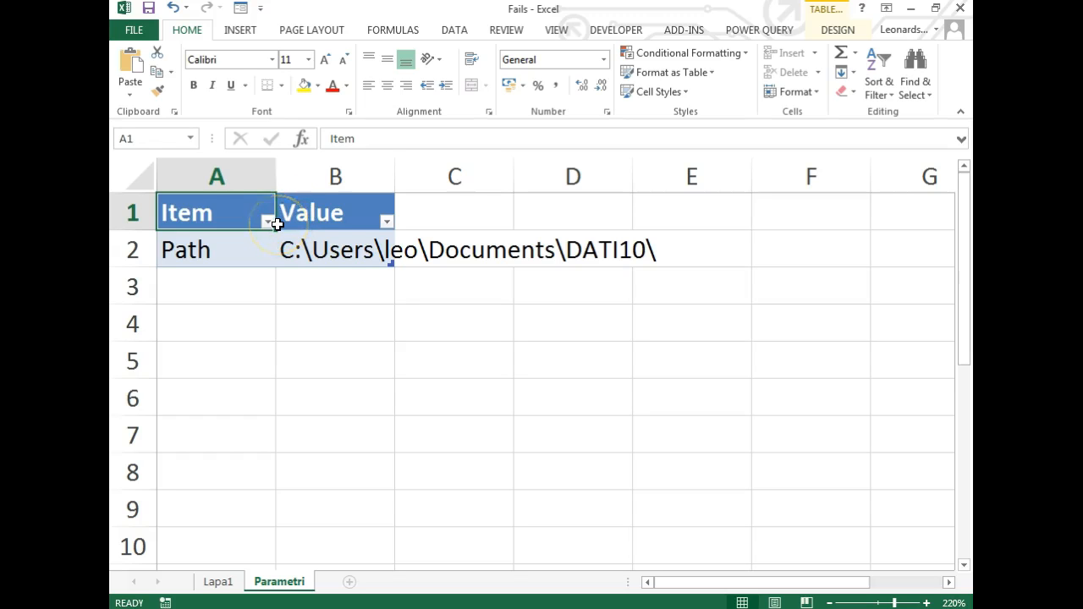
pyautogui.click(759, 29)
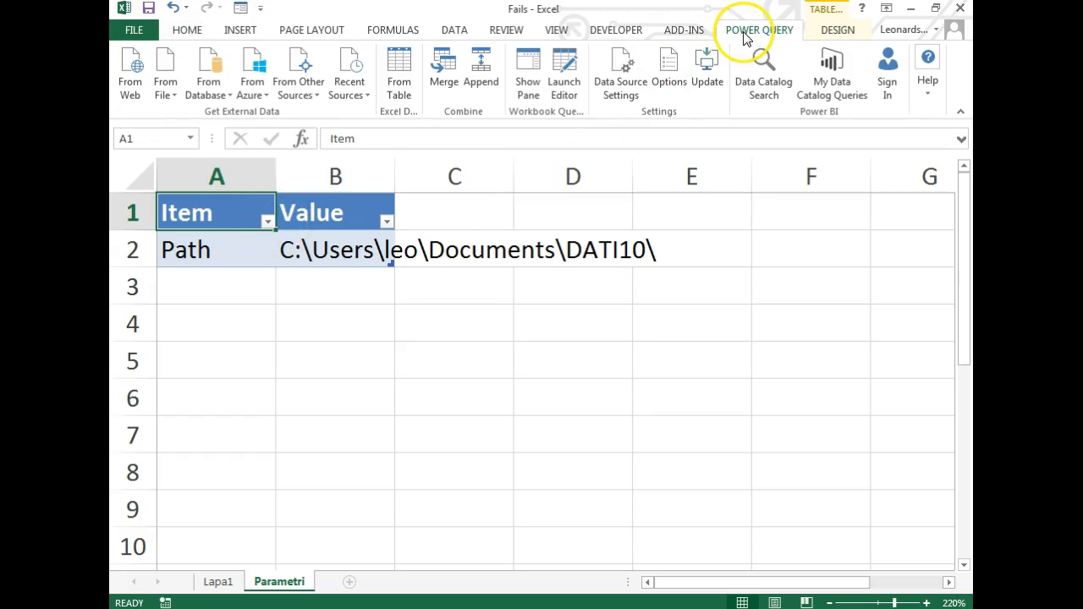
pyautogui.click(397, 91)
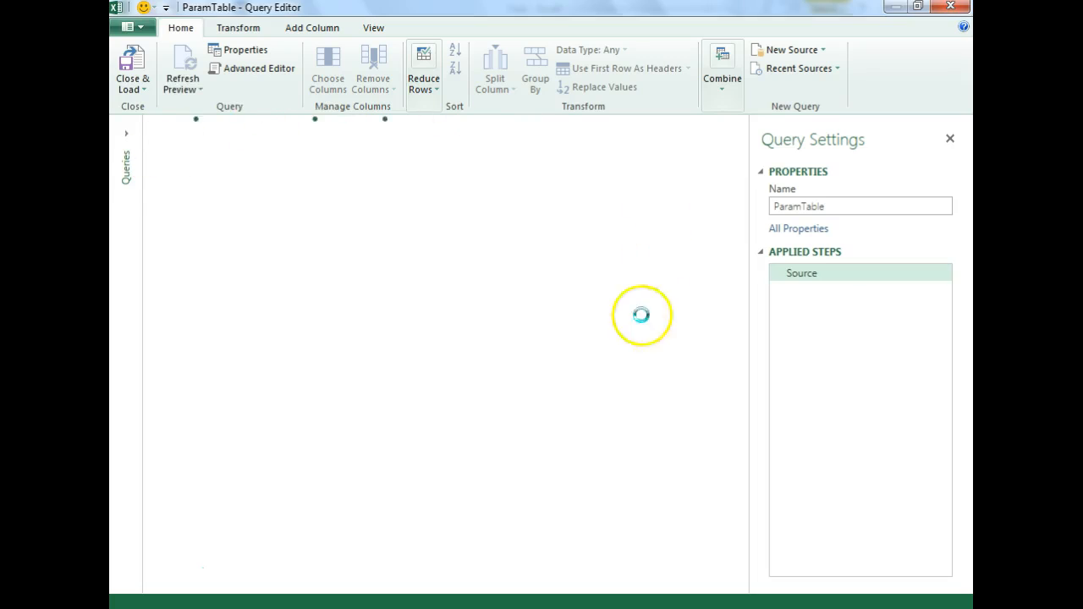
pyautogui.click(773, 208)
pyautogui.write('Q_')
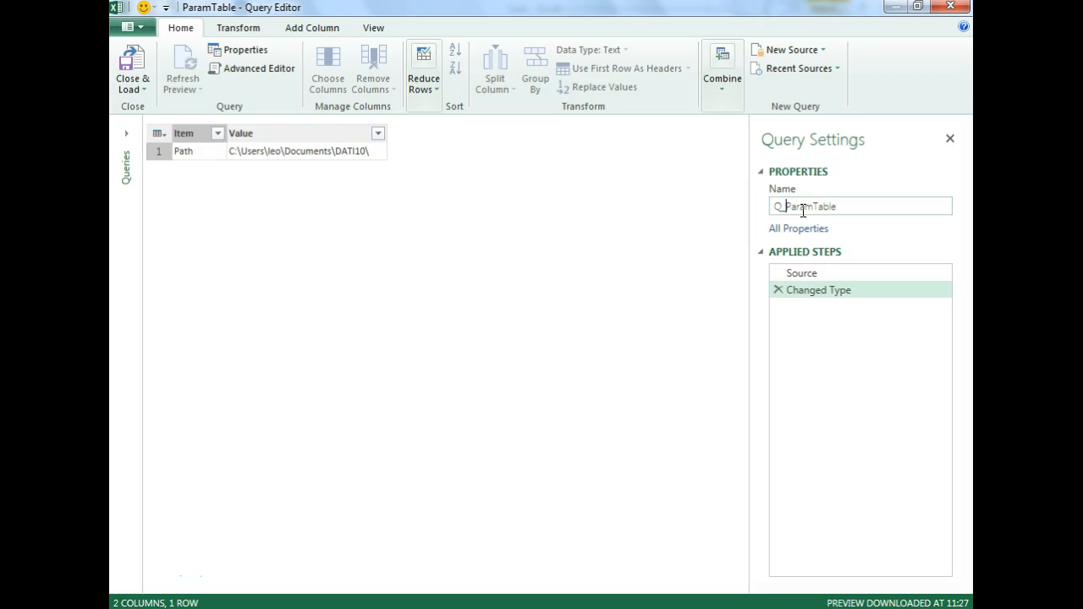
# Step: Drill down into the folder path in the Value column of the Path row
pyautogui.click(280, 152)
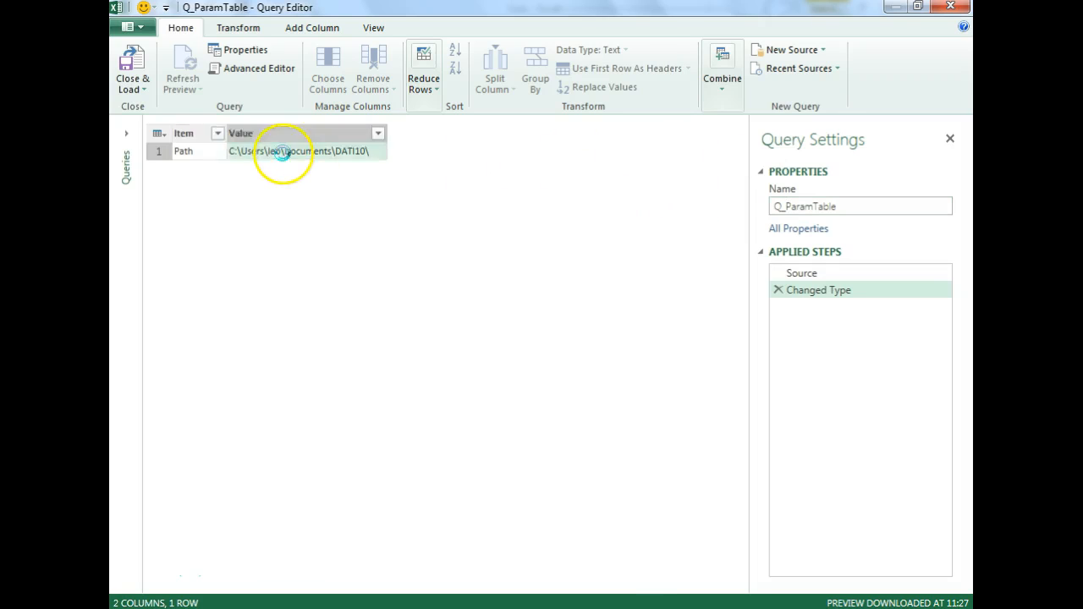
pyautogui.click(266, 152)
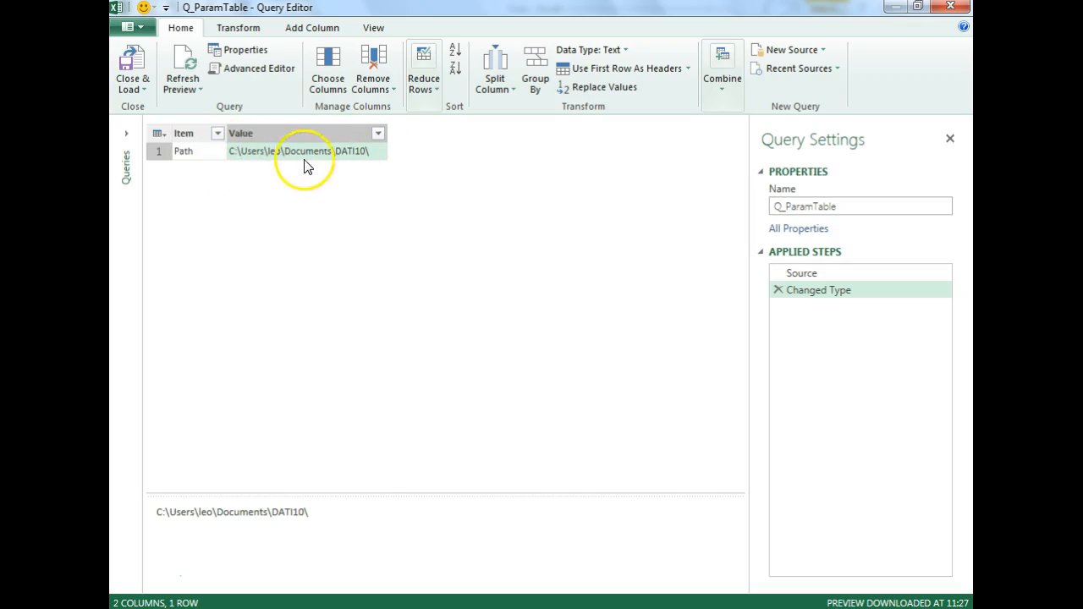
pyautogui.click(253, 159)
pyautogui.rightClick(259, 158)
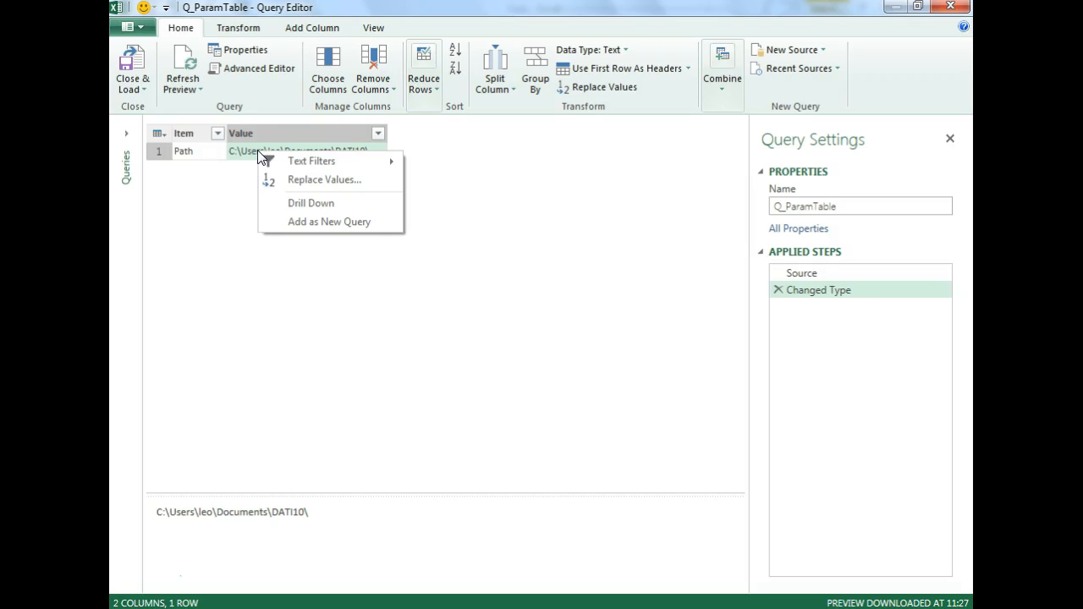
pyautogui.click(323, 211)
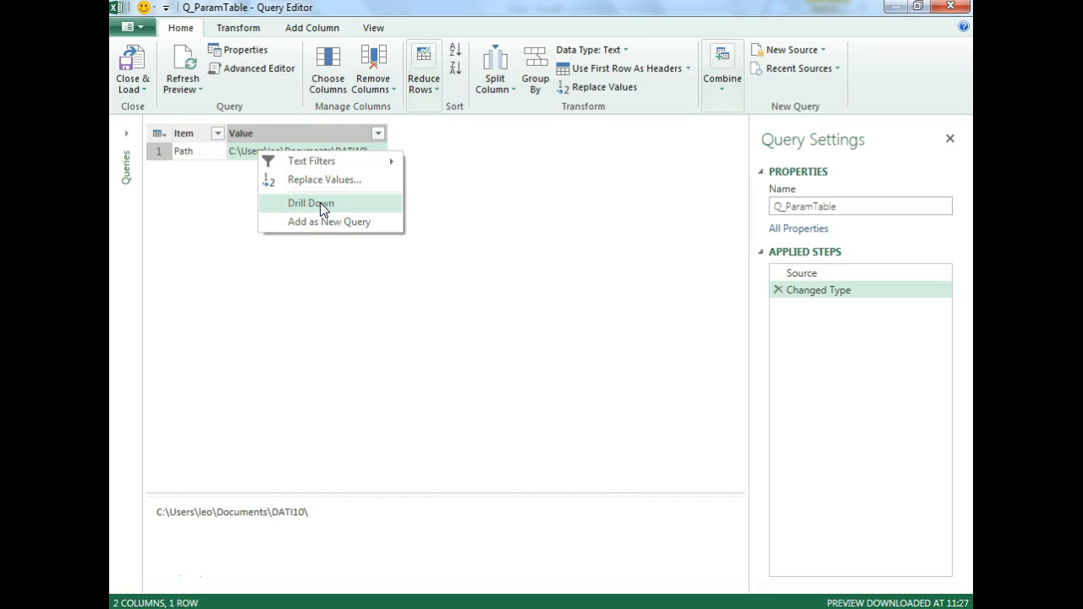
pyautogui.click(320, 203)
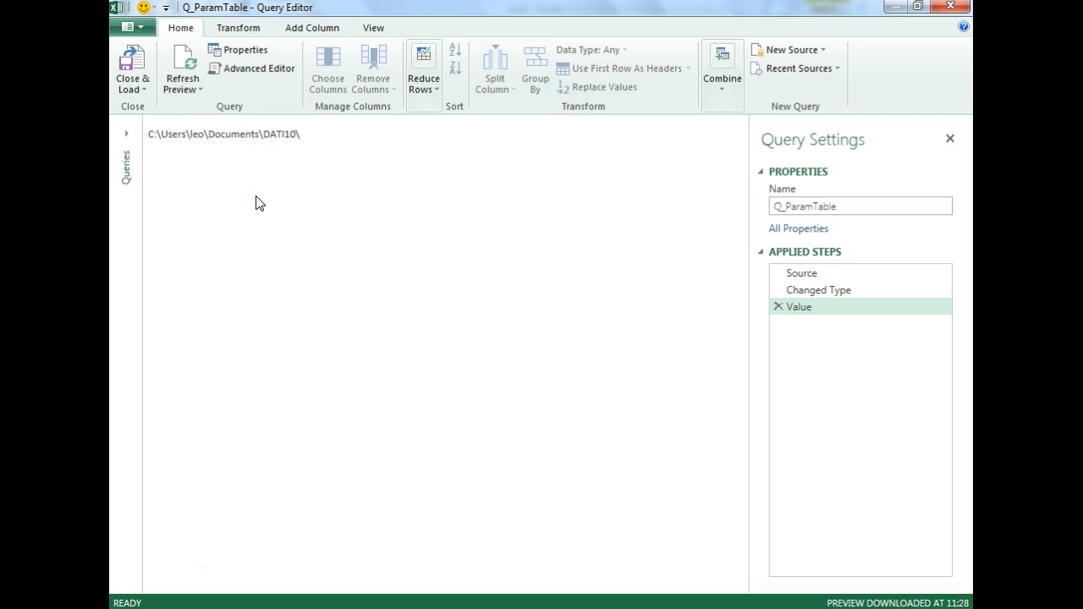
# Step: Open the M code of Q_ParamTable and delete the whole #"Changed Type" line
pyautogui.click(375, 28)
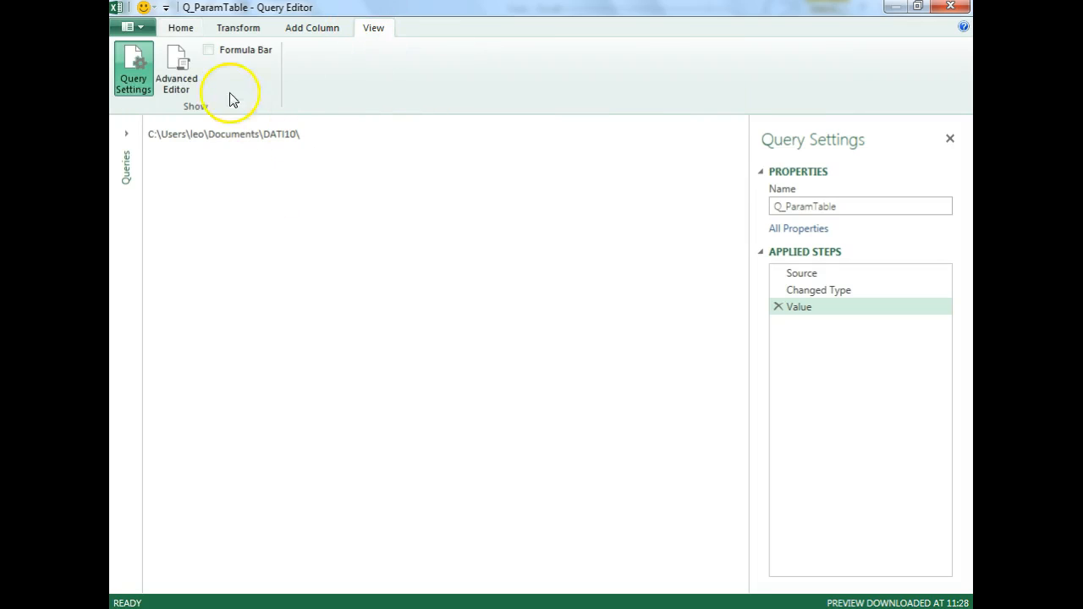
pyautogui.click(176, 82)
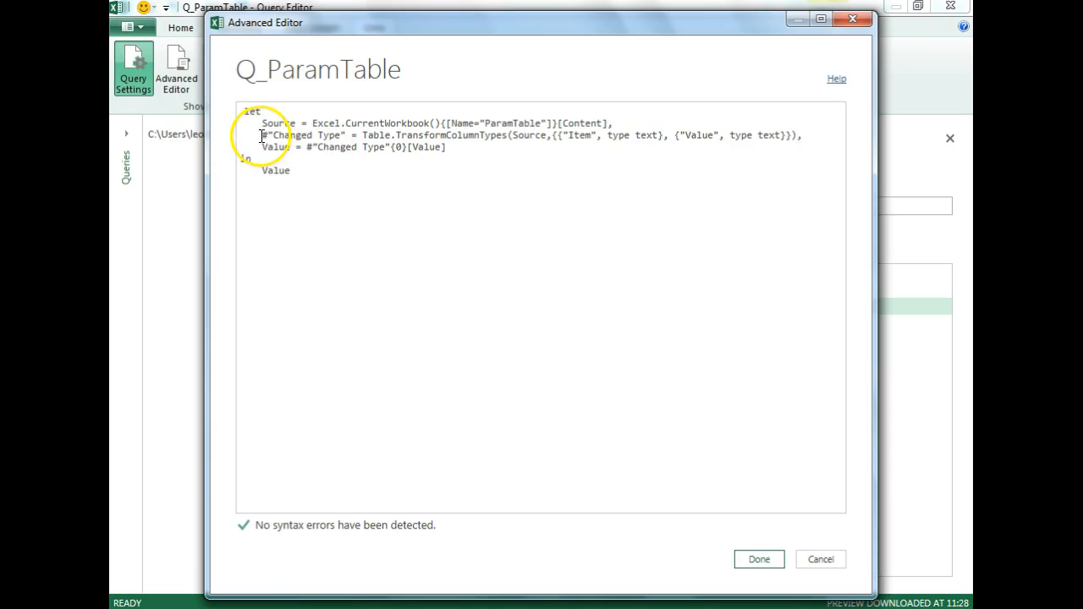
pyautogui.moveTo(261, 136); pyautogui.dragTo(257, 148)
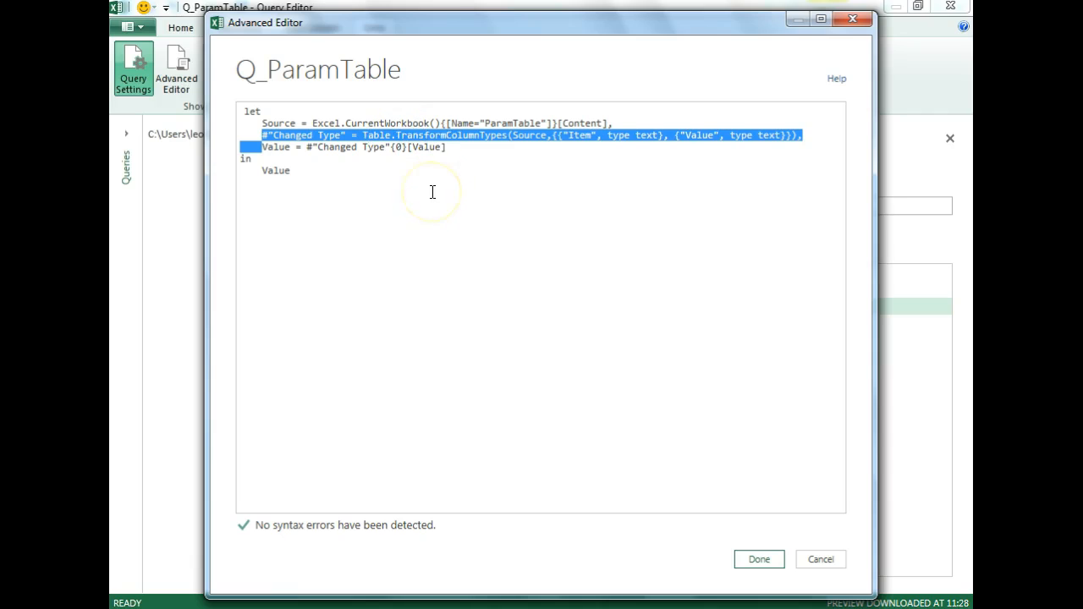
pyautogui.press('Delete')
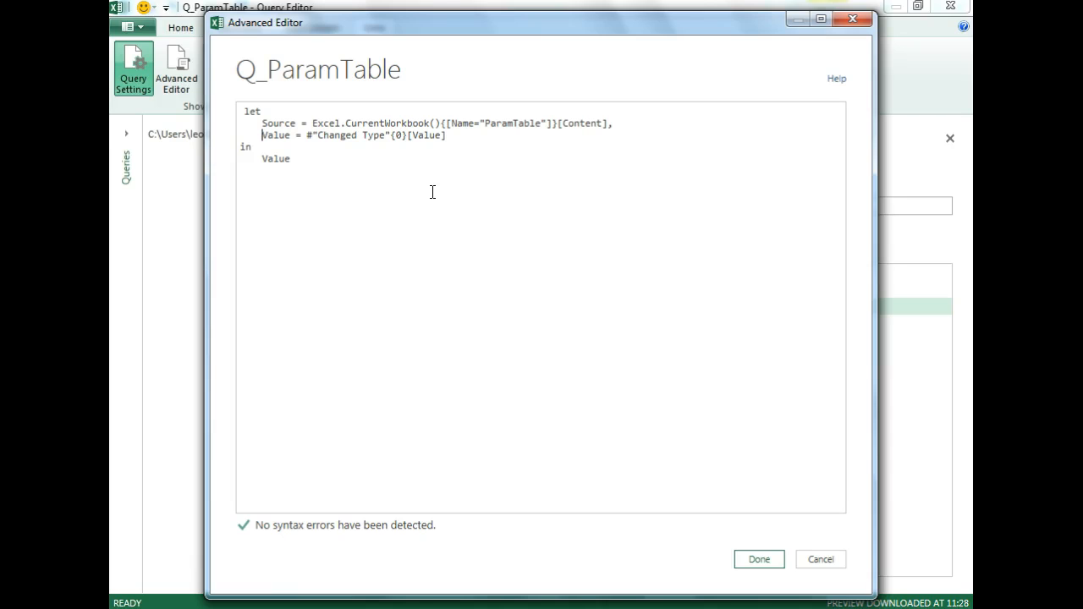
# Step: Replace the #"Changed Type" reference in the Value line with Source, giving Value = Source{0}[Value]
pyautogui.moveTo(261, 135); pyautogui.dragTo(448, 137)
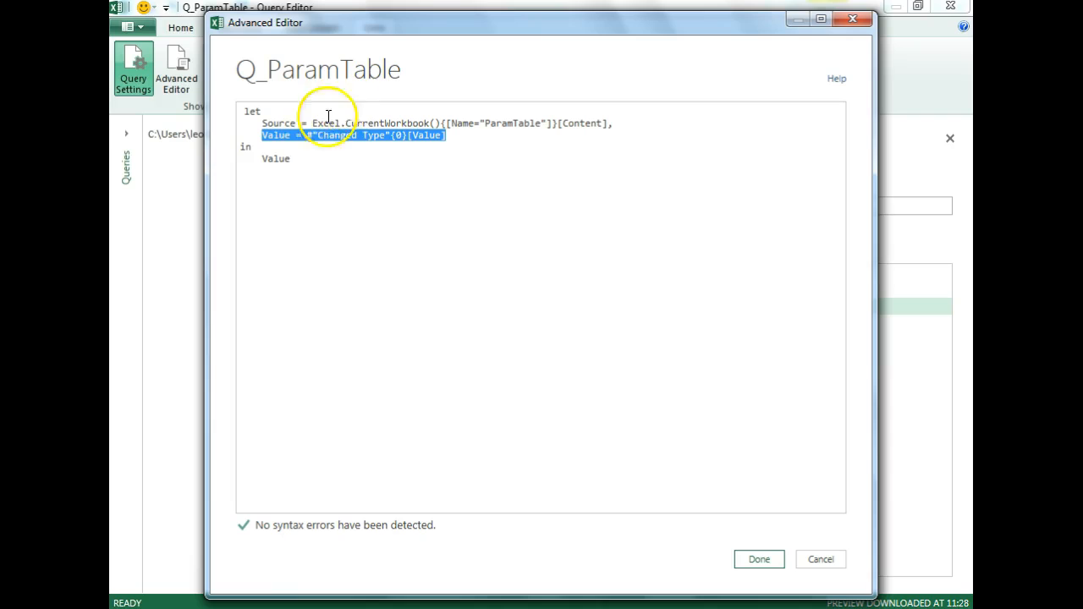
pyautogui.click(306, 136)
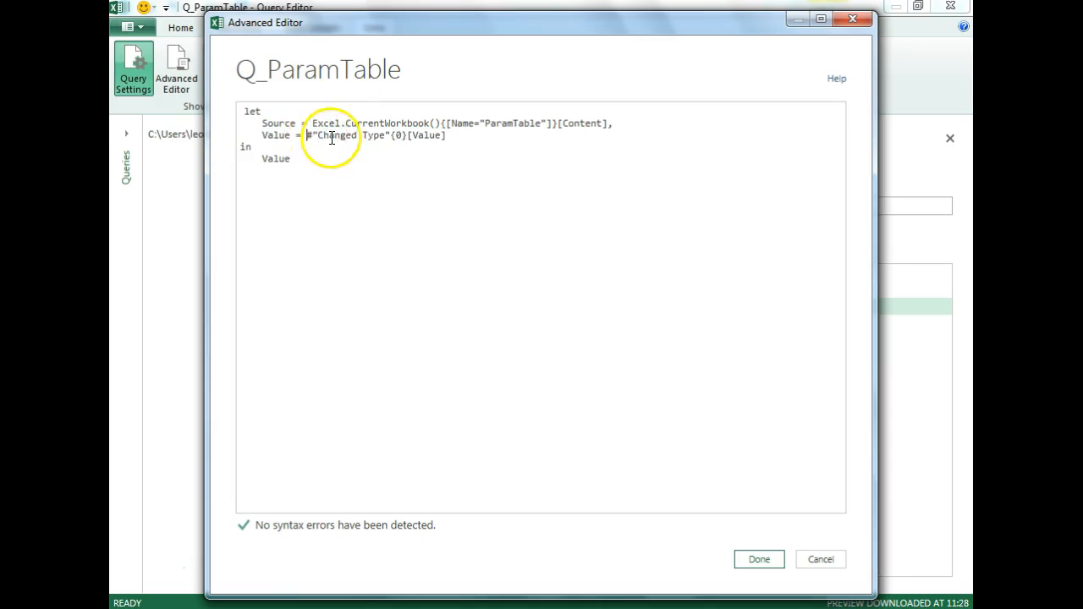
pyautogui.press('Delete')
pyautogui.press('Delete')
pyautogui.press('Delete')
pyautogui.press('Delete')
pyautogui.press('Delete')
pyautogui.press('Delete')
pyautogui.press('Delete')
pyautogui.press('Delete')
pyautogui.press('Delete')
pyautogui.press('Delete')
pyautogui.press('Delete')
pyautogui.press('Delete')
pyautogui.press('Delete')
pyautogui.press('Delete')
pyautogui.press('Delete')
pyautogui.write('Source')
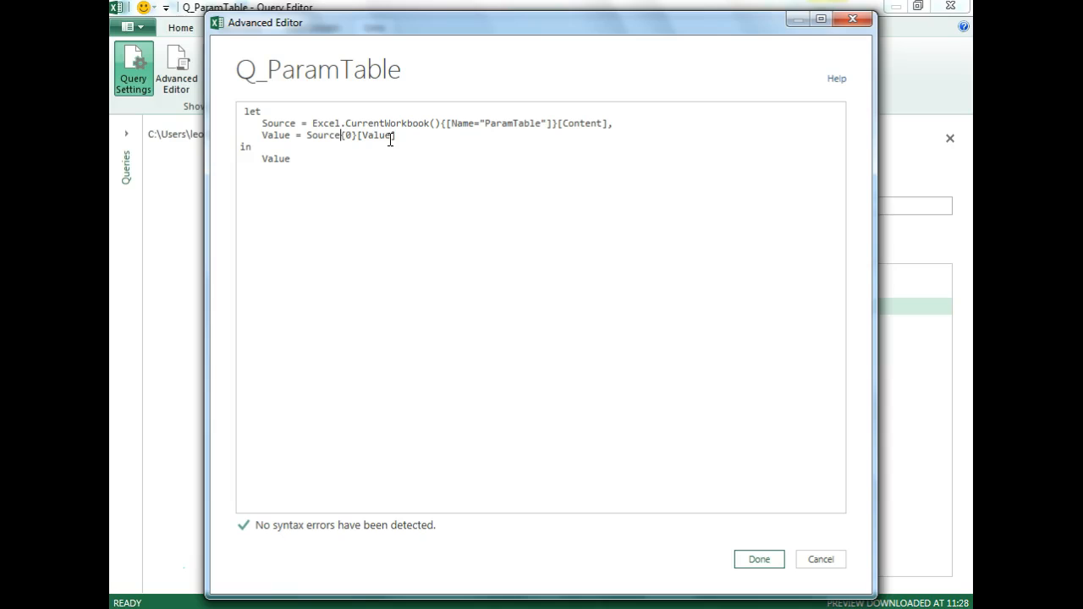
# Step: Examine the Source and Value lines of the code, including the row index and the column reference in Source{0}[Value]
pyautogui.click(379, 169)
pyautogui.moveTo(411, 136); pyautogui.dragTo(256, 124)
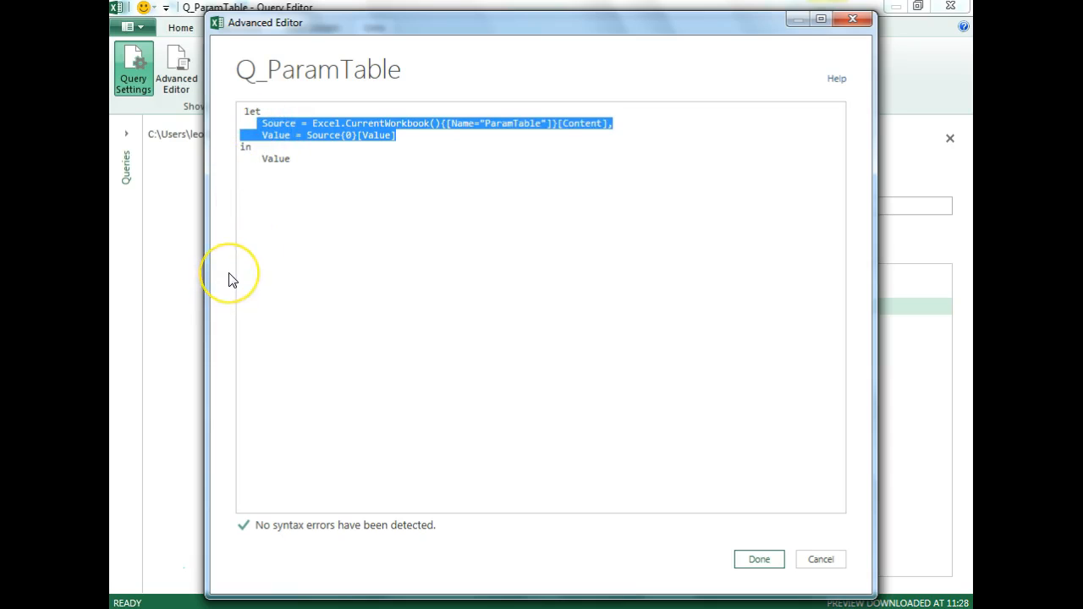
pyautogui.click(565, 123)
pyautogui.moveTo(617, 123); pyautogui.dragTo(260, 124)
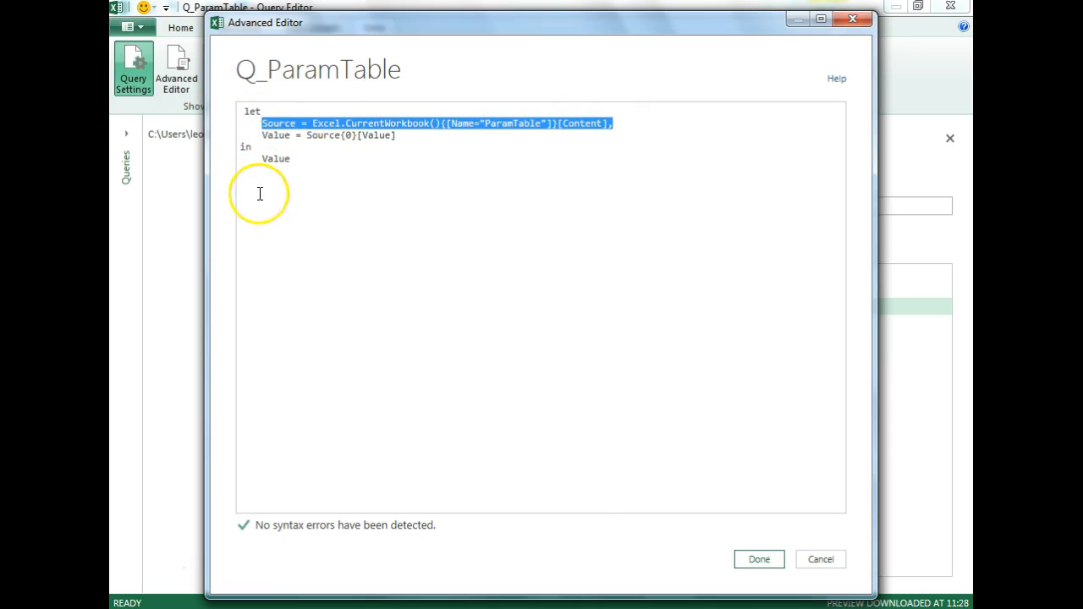
pyautogui.moveTo(397, 135); pyautogui.dragTo(273, 139)
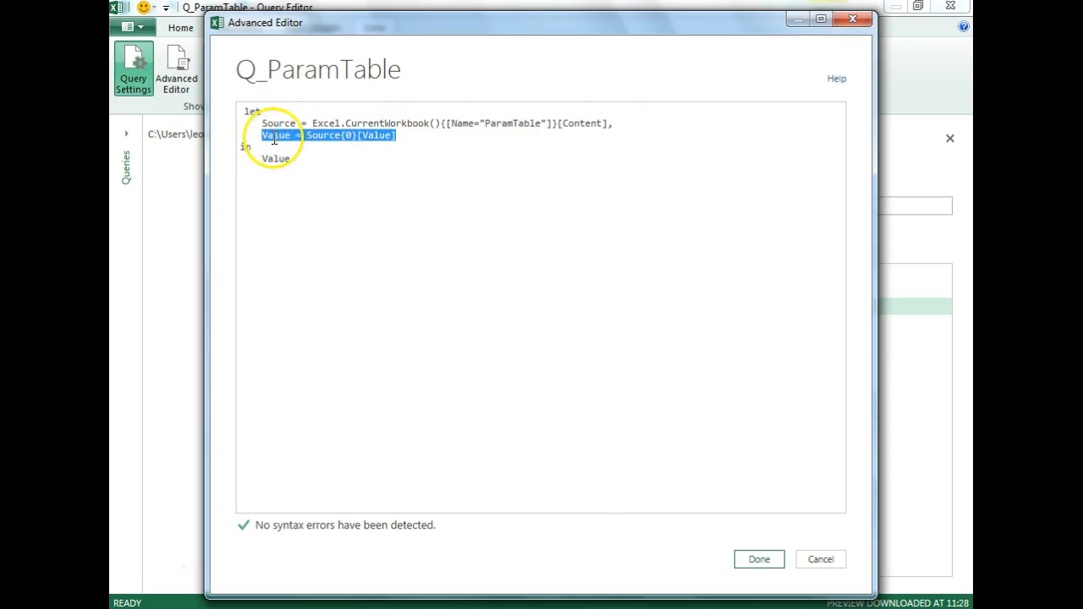
pyautogui.click(341, 135)
pyautogui.moveTo(305, 136); pyautogui.dragTo(395, 136)
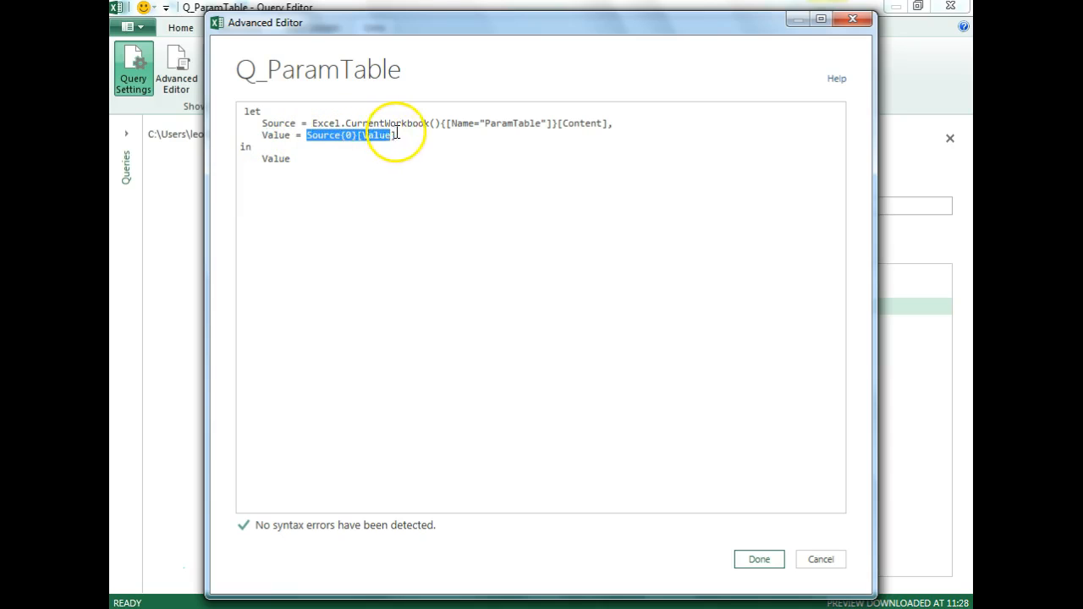
pyautogui.moveTo(261, 123); pyautogui.dragTo(621, 124)
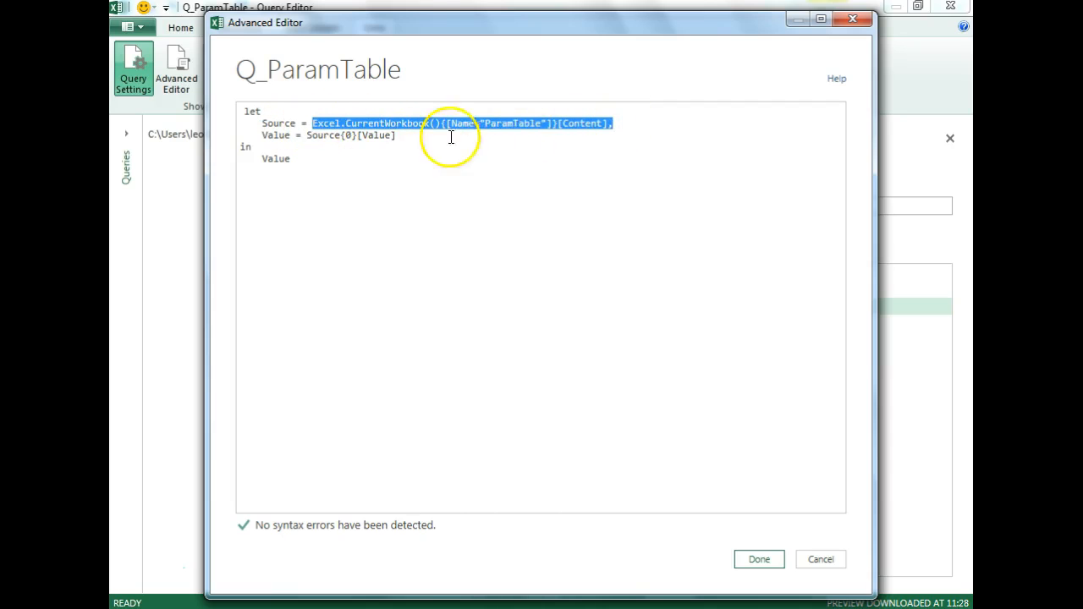
pyautogui.moveTo(294, 125); pyautogui.dragTo(395, 144)
pyautogui.click(299, 124)
pyautogui.click(345, 144)
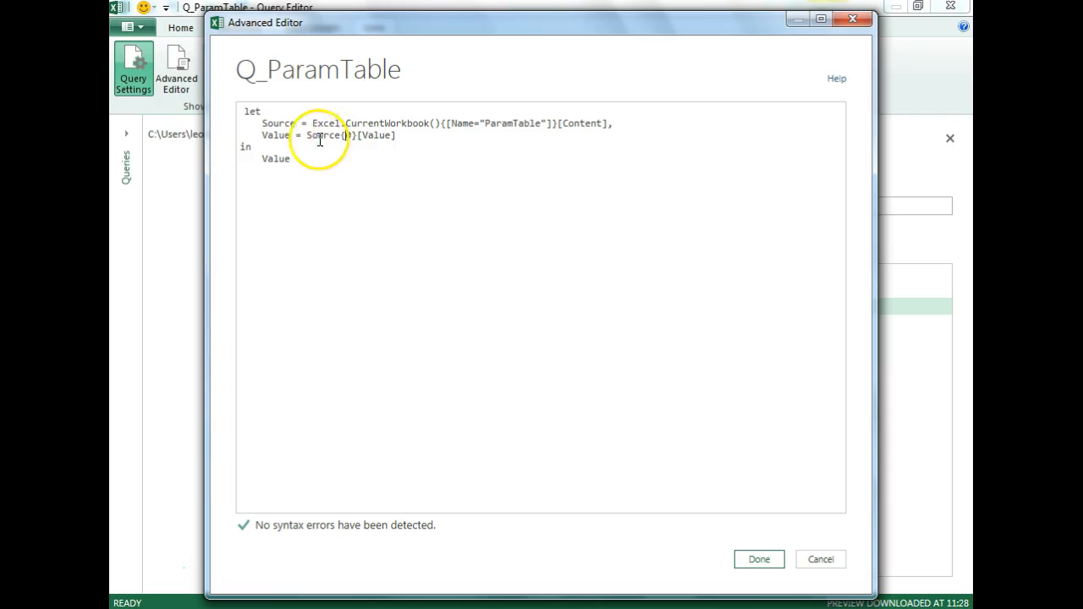
pyautogui.moveTo(304, 138); pyautogui.dragTo(334, 140)
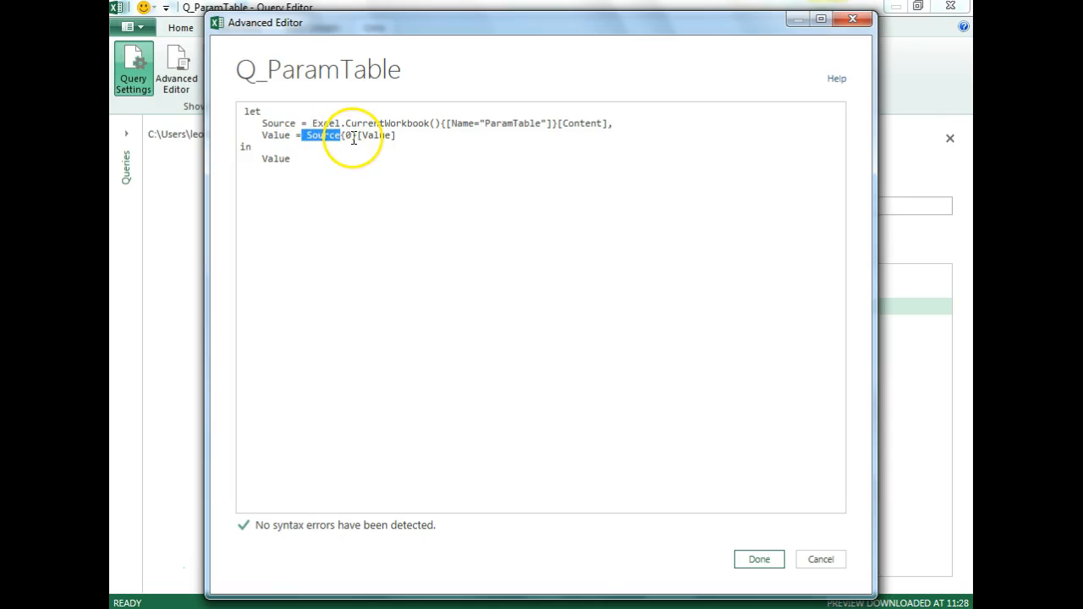
pyautogui.doubleClick(347, 137)
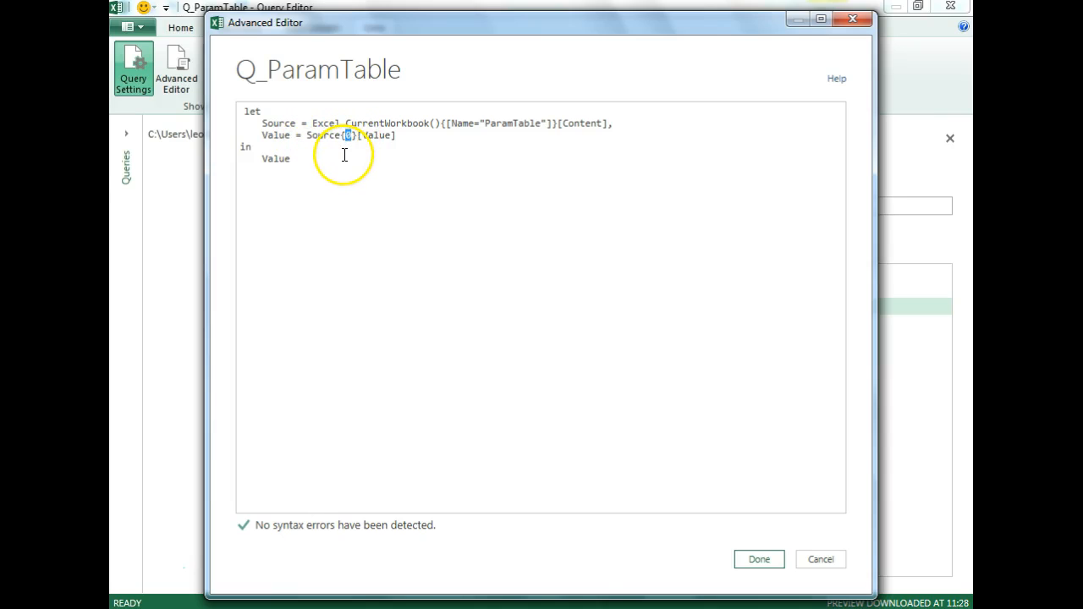
pyautogui.moveTo(352, 136); pyautogui.dragTo(397, 137)
pyautogui.click(398, 138)
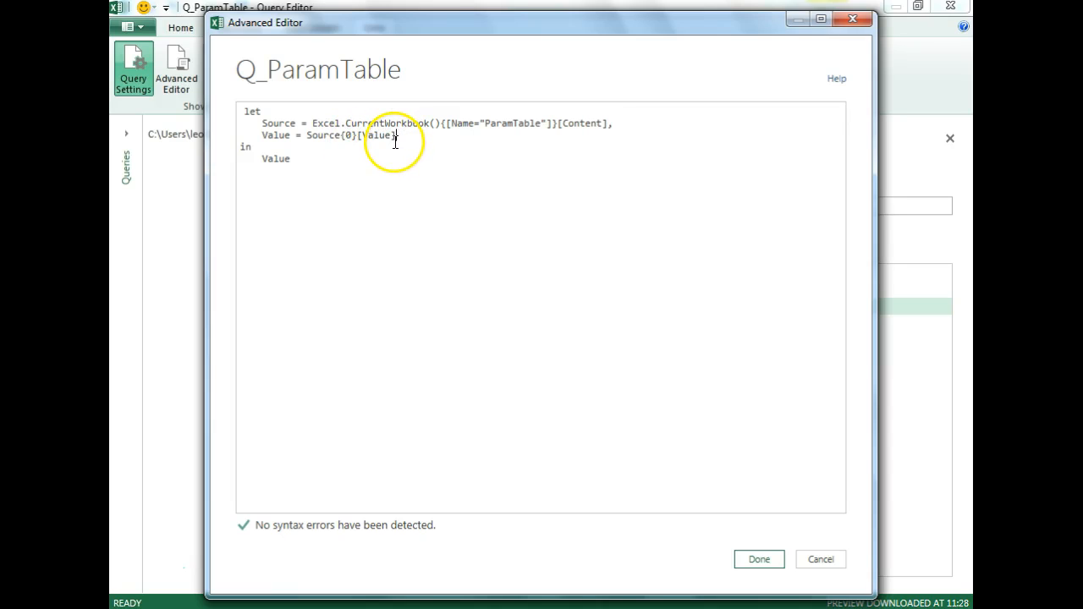
pyautogui.doubleClick(348, 136)
pyautogui.click(354, 152)
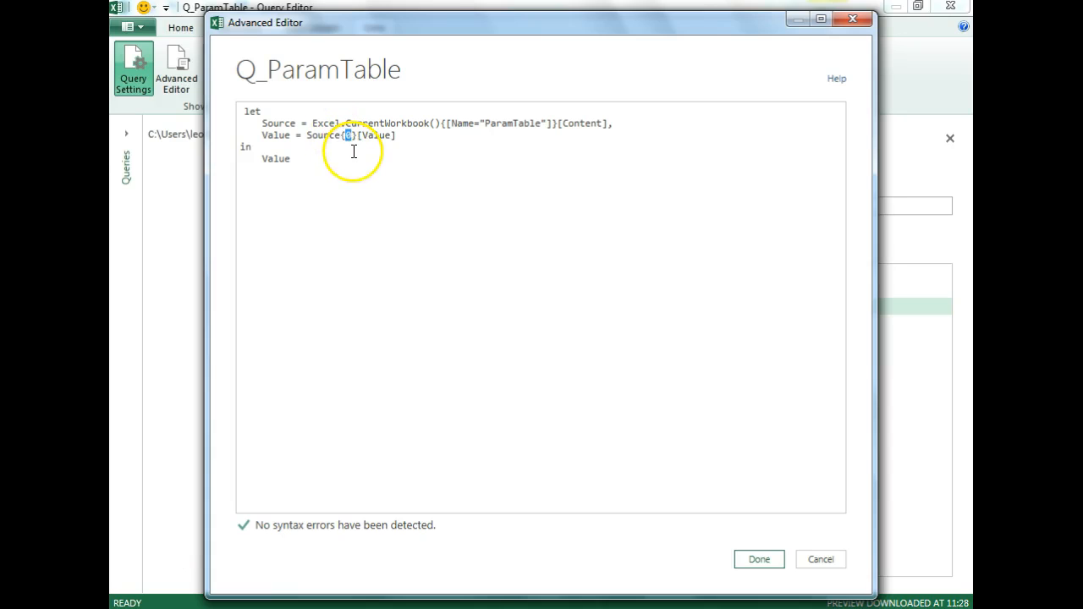
pyautogui.click(353, 138)
pyautogui.doubleClick(353, 137)
# Step: Copy the Source and Value lines of the Q_ParamTable code and apply the edited query
pyautogui.moveTo(406, 135); pyautogui.dragTo(242, 124)
pyautogui.hotkey('ctrl', 'c')
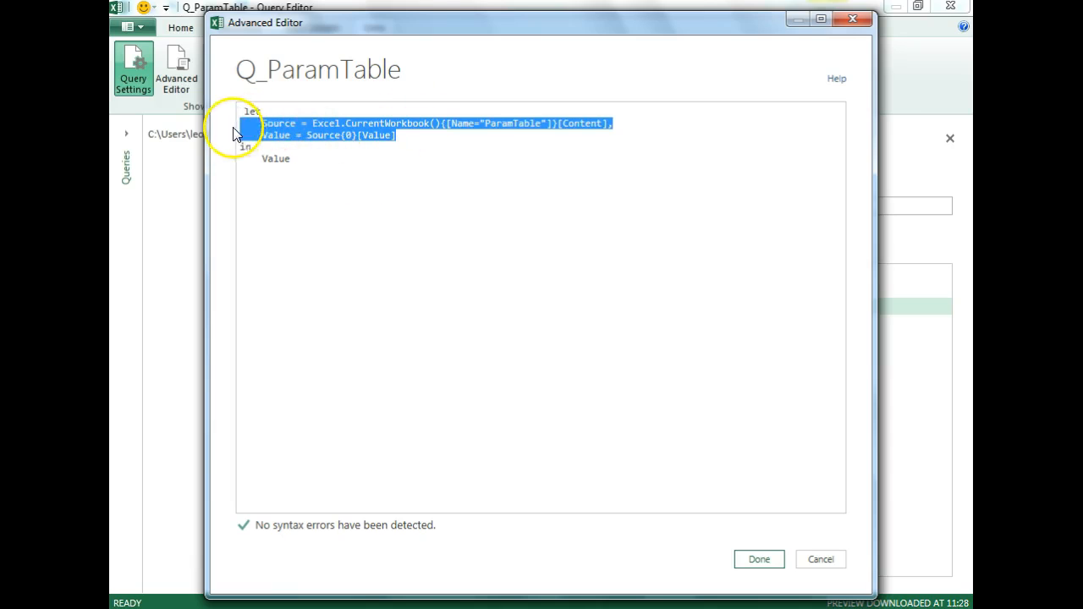
pyautogui.rightClick(276, 133)
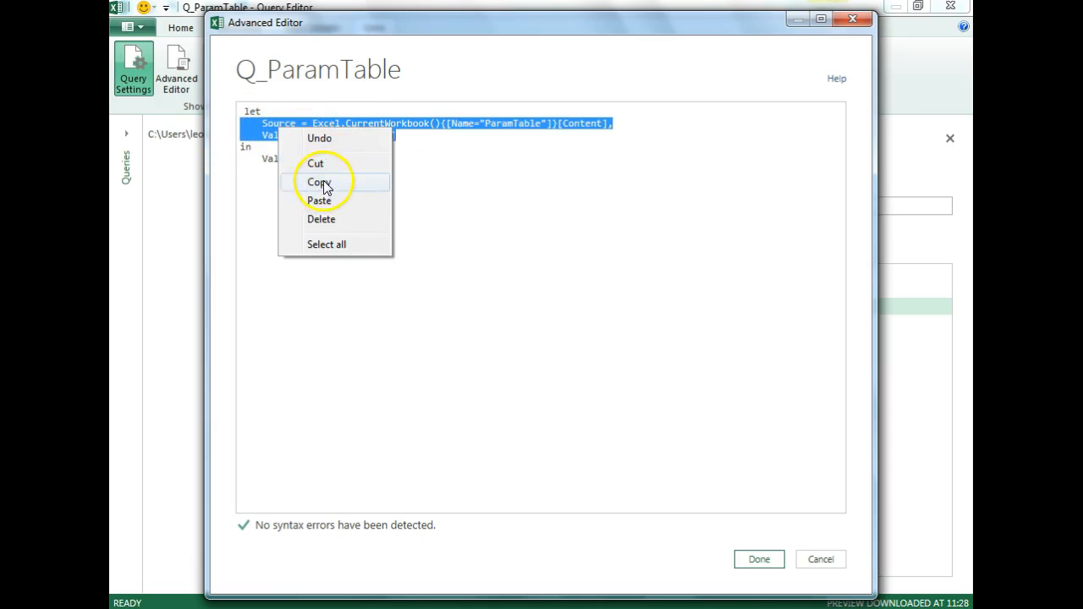
pyautogui.click(326, 180)
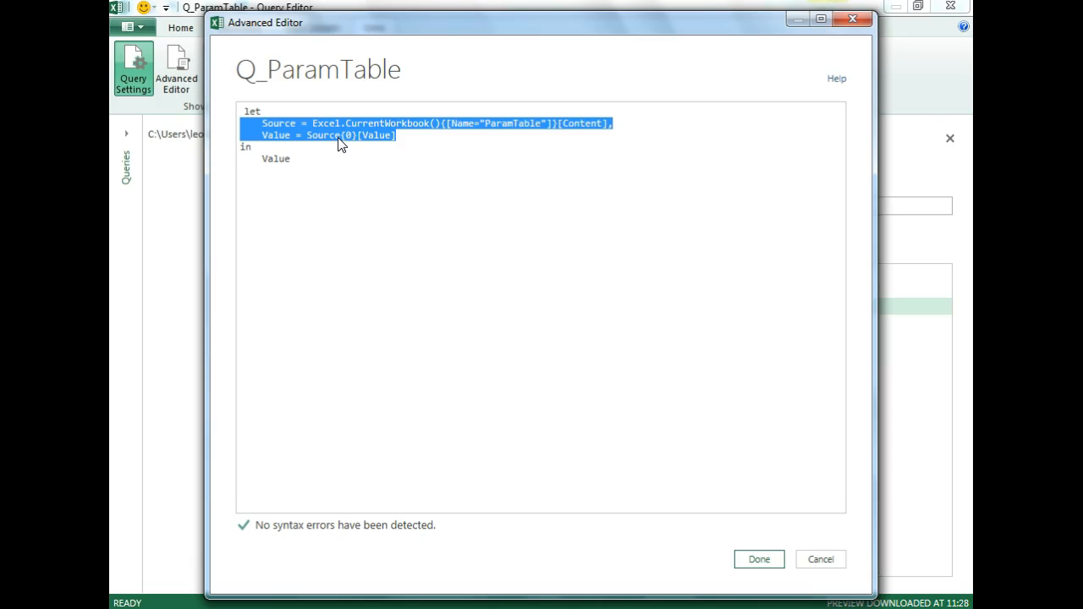
pyautogui.click(762, 562)
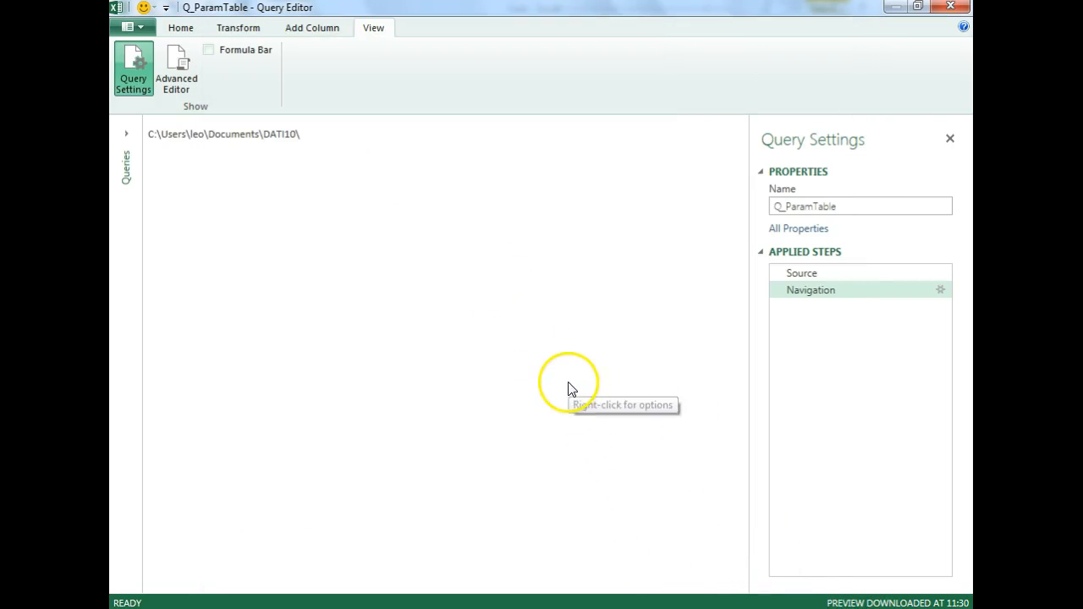
# Step: Open the M code of Q_LielaTabula and paste the copied Source and Value lines on blank lines inserted below let
pyautogui.click(127, 135)
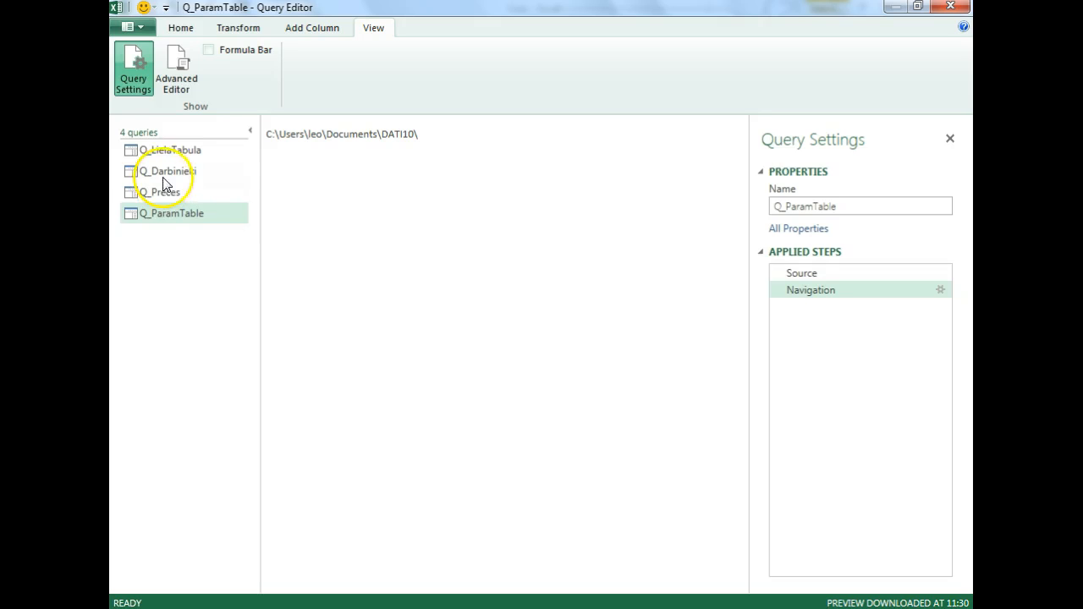
pyautogui.click(186, 150)
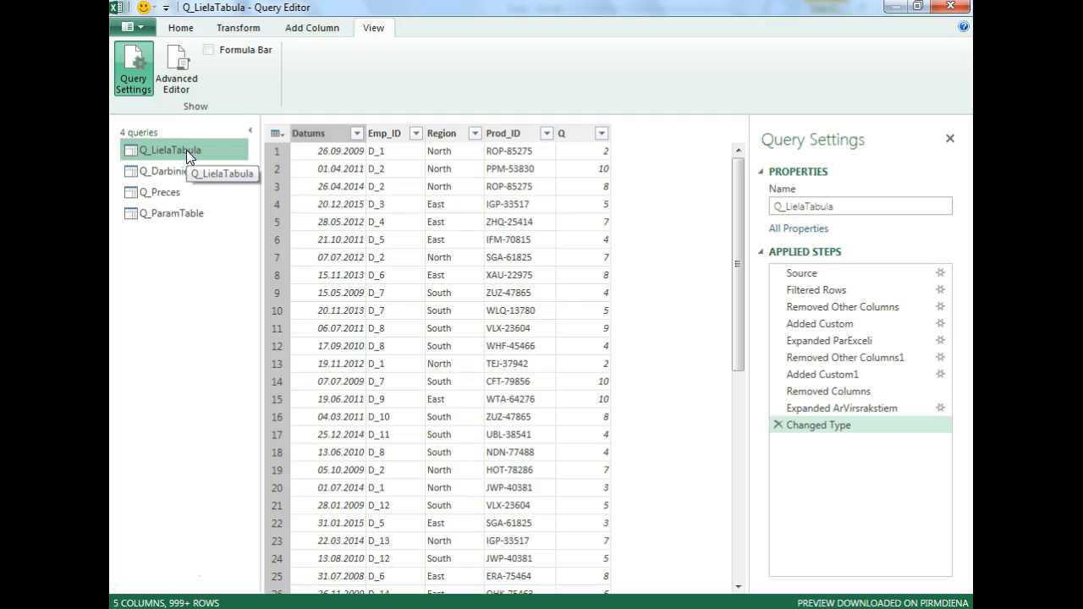
pyautogui.click(181, 81)
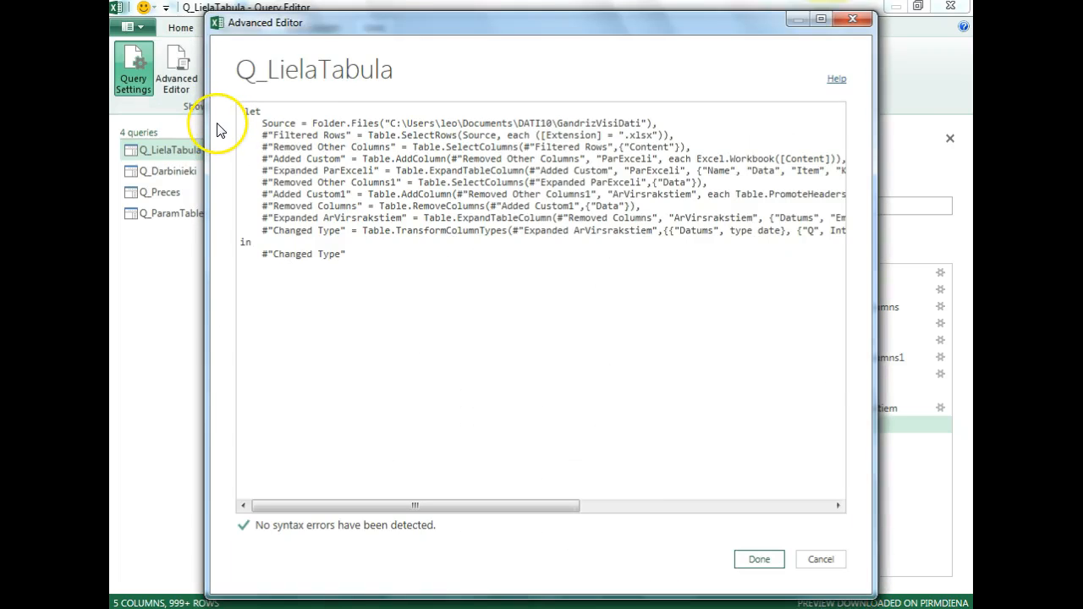
pyautogui.click(273, 113)
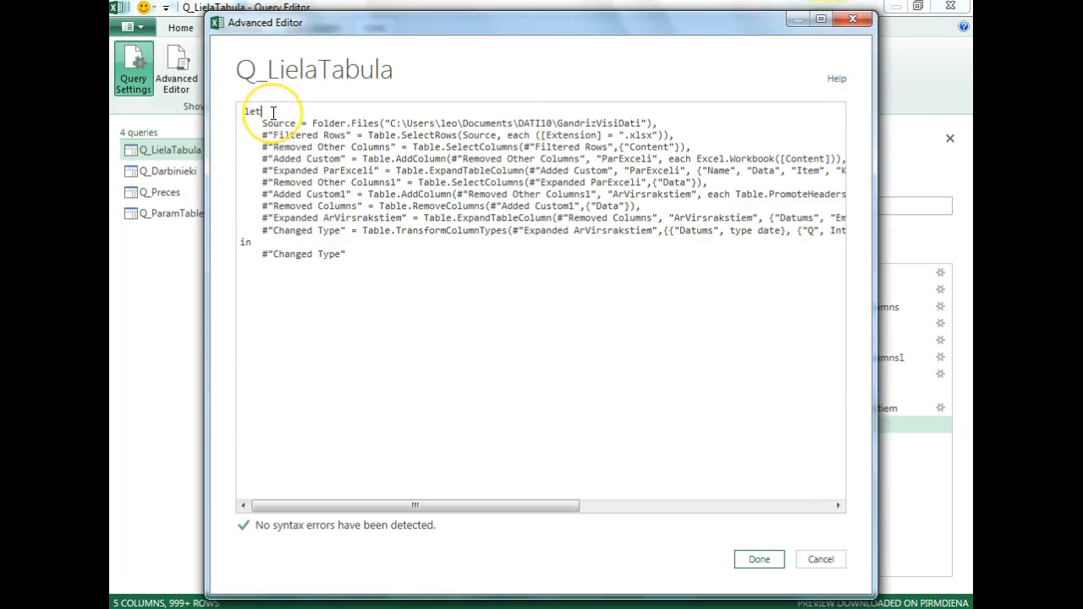
pyautogui.press('Return')
pyautogui.press('Return')
pyautogui.press('Return')
pyautogui.press('Return')
pyautogui.press('Return')
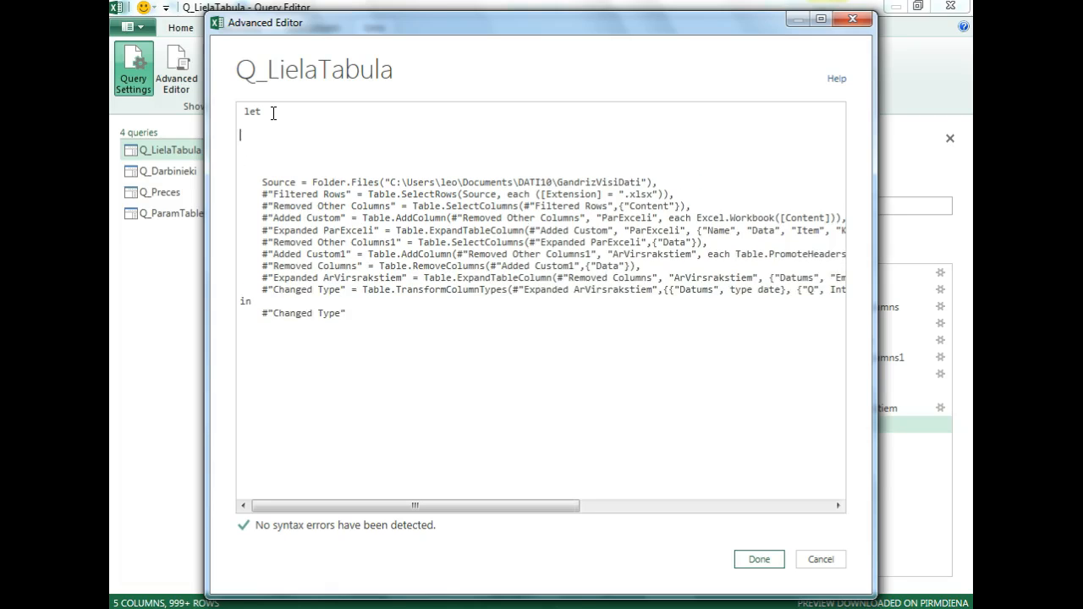
pyautogui.hotkey('ctrl', 'v')
pyautogui.click(294, 229)
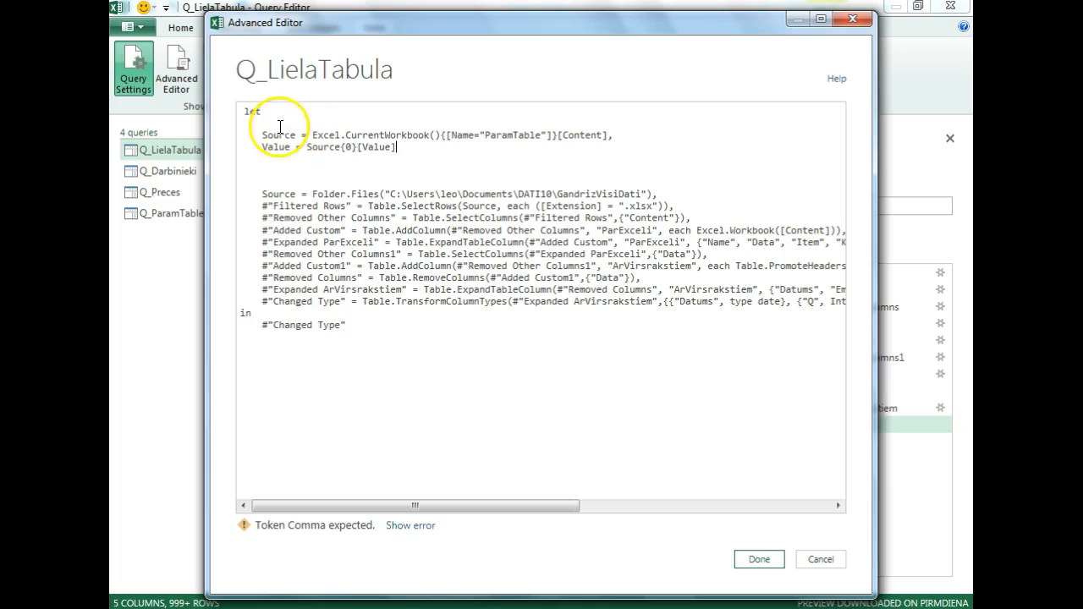
# Step: Rename the pasted Source step to PathSource and update the Value line to Value = PathSource{0}[Value]
pyautogui.moveTo(260, 136); pyautogui.dragTo(295, 136)
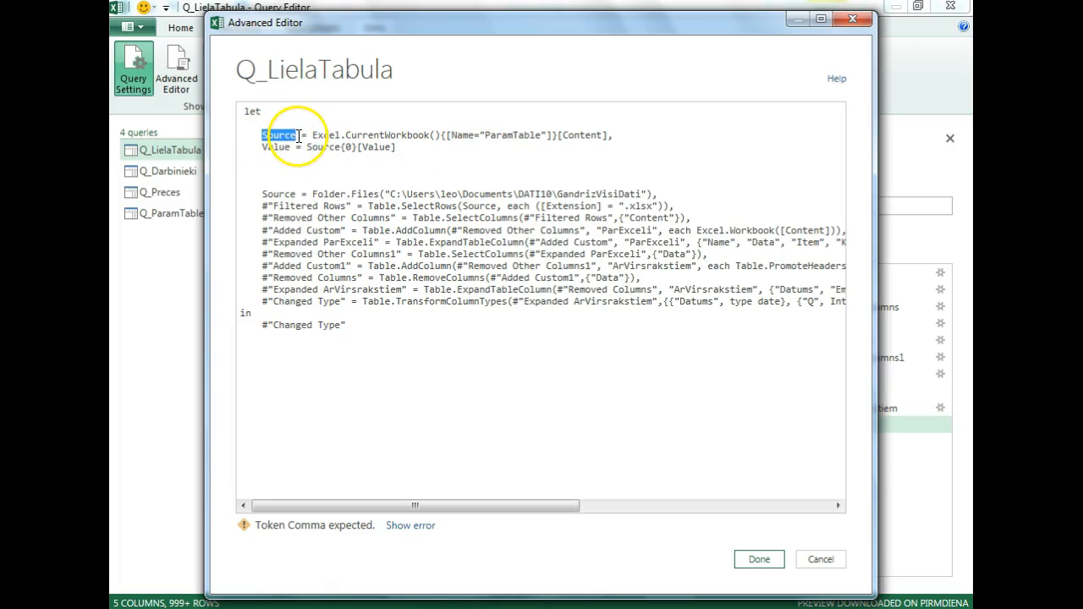
pyautogui.doubleClick(335, 135)
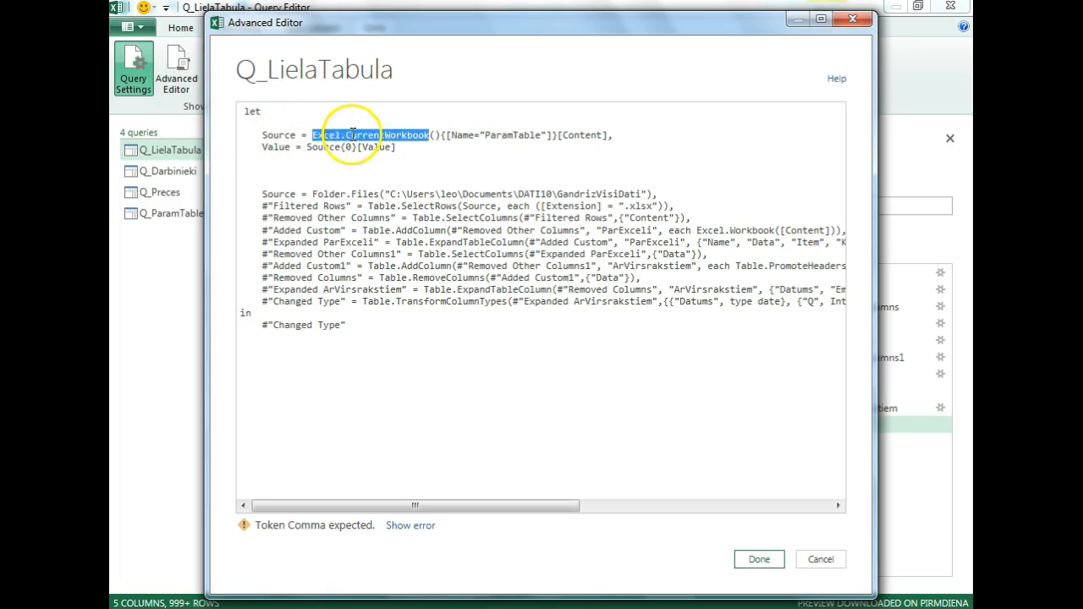
pyautogui.moveTo(614, 138); pyautogui.dragTo(609, 137)
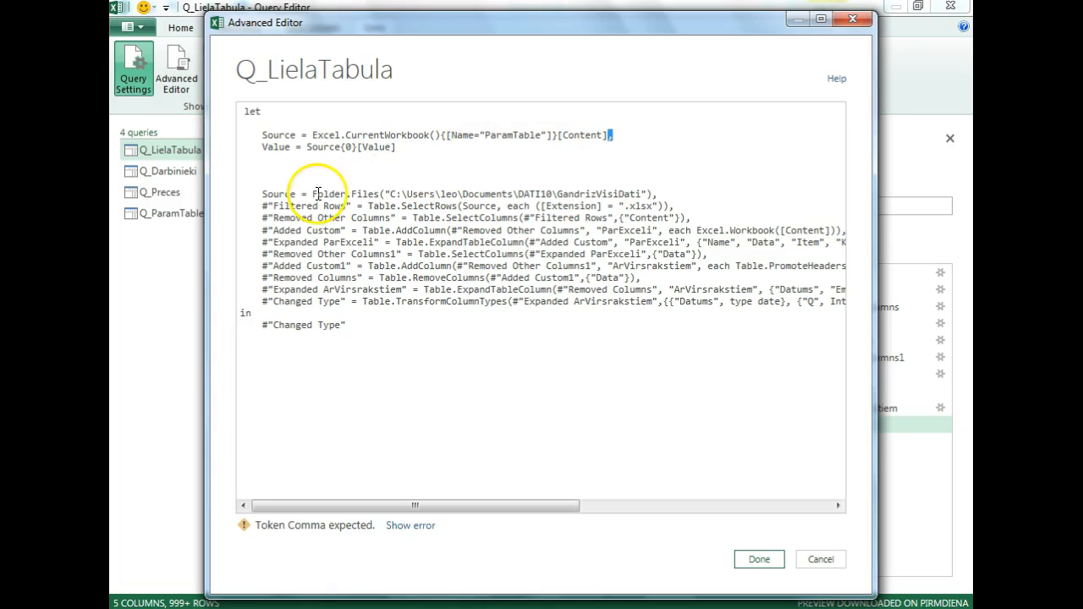
pyautogui.doubleClick(265, 136)
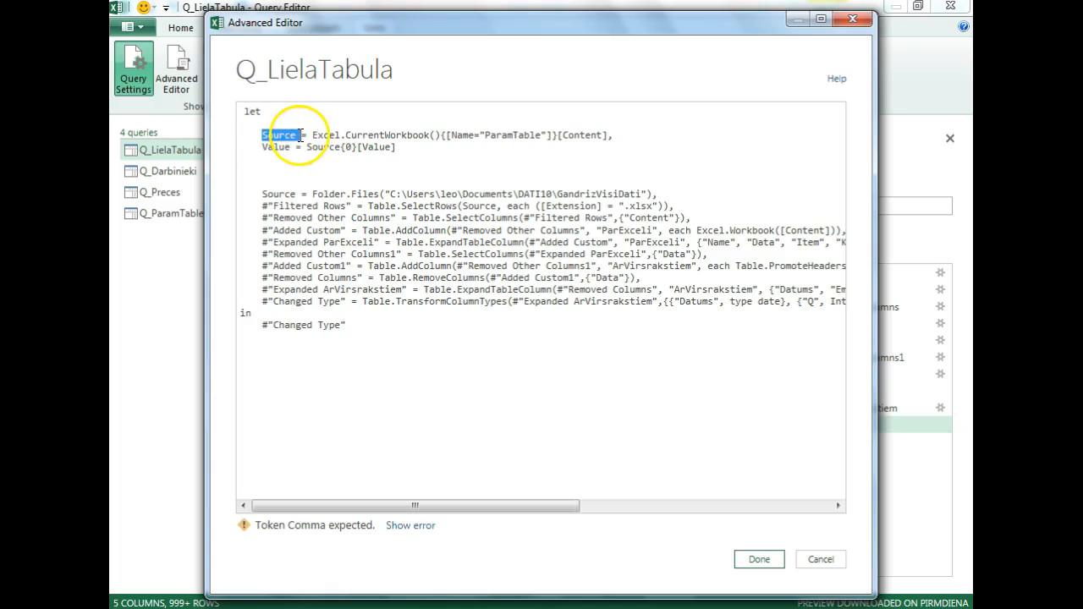
pyautogui.moveTo(261, 194); pyautogui.dragTo(295, 196)
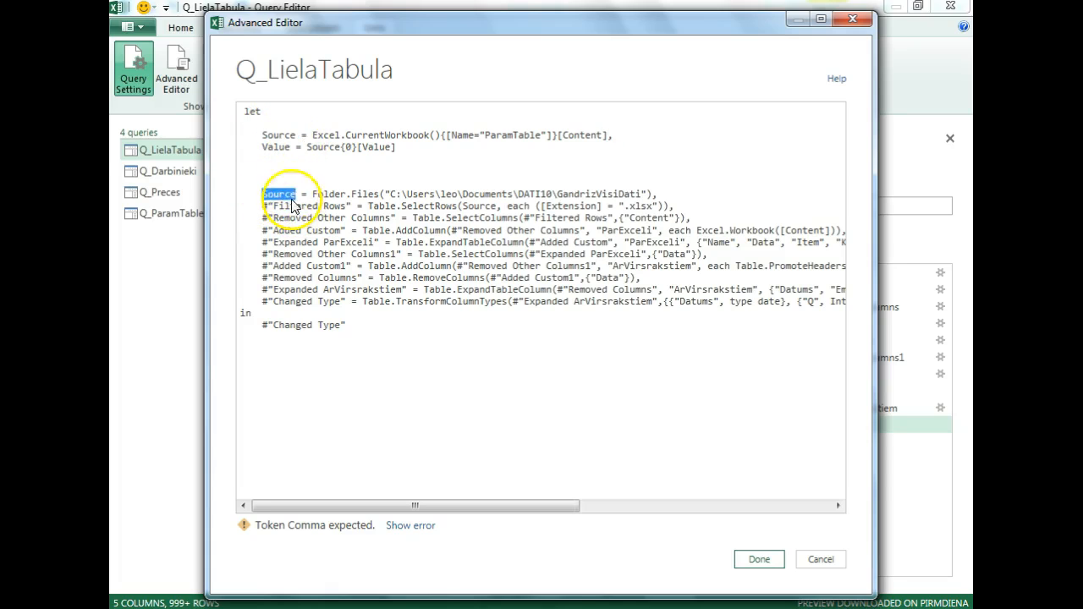
pyautogui.moveTo(263, 136); pyautogui.dragTo(294, 137)
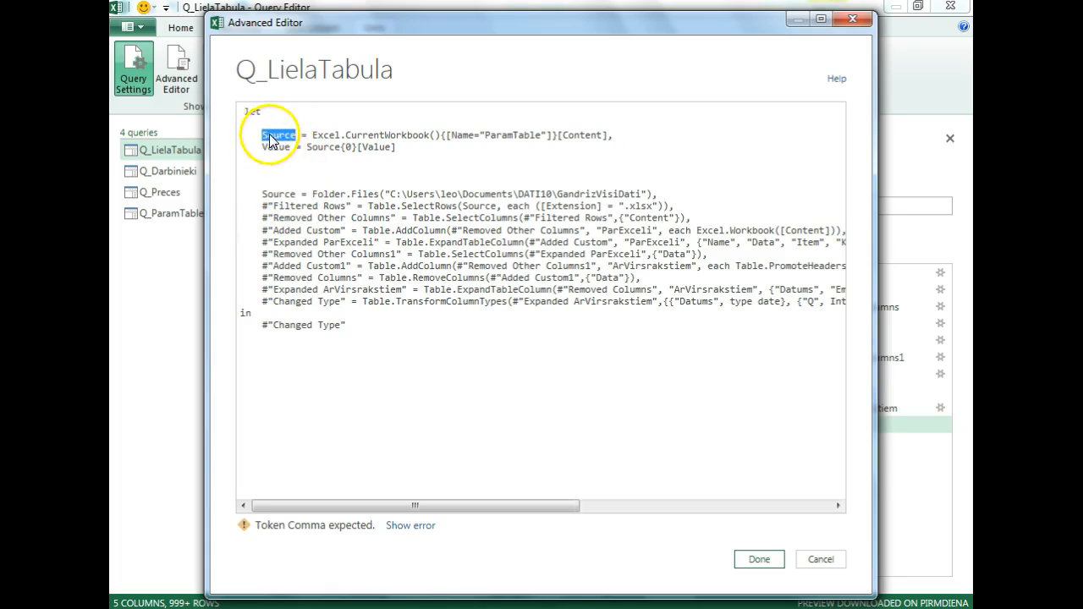
pyautogui.click(263, 136)
pyautogui.write('Path')
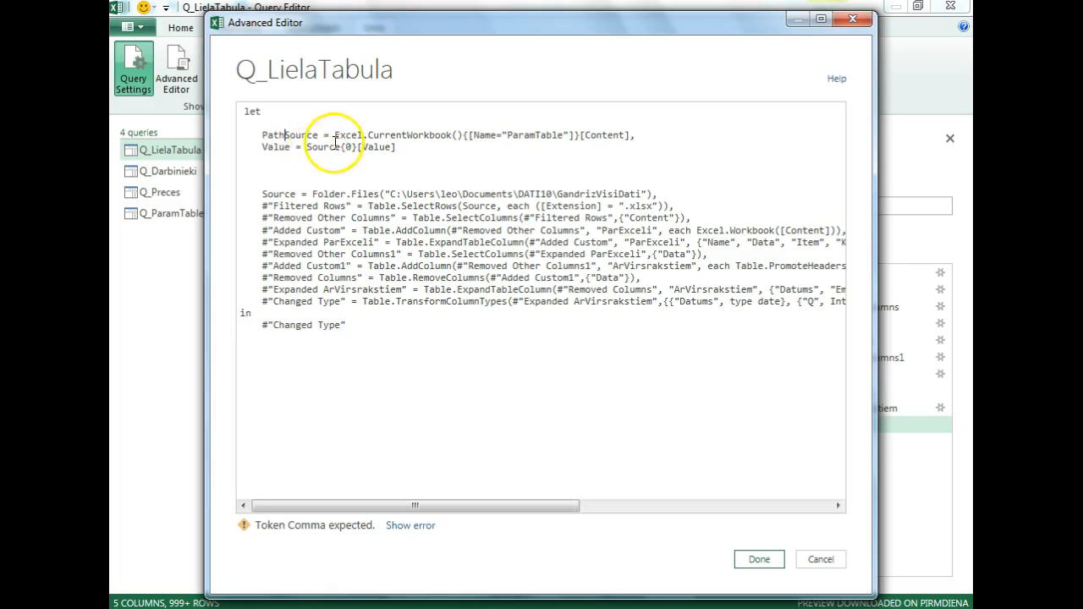
pyautogui.doubleClick(275, 136)
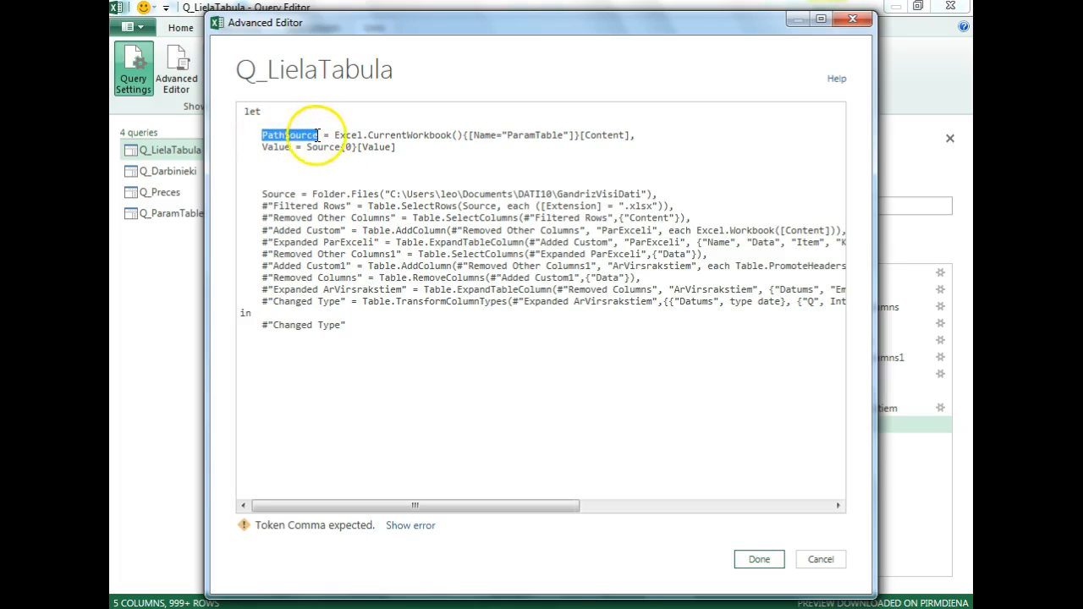
pyautogui.click(306, 147)
pyautogui.write('Path')
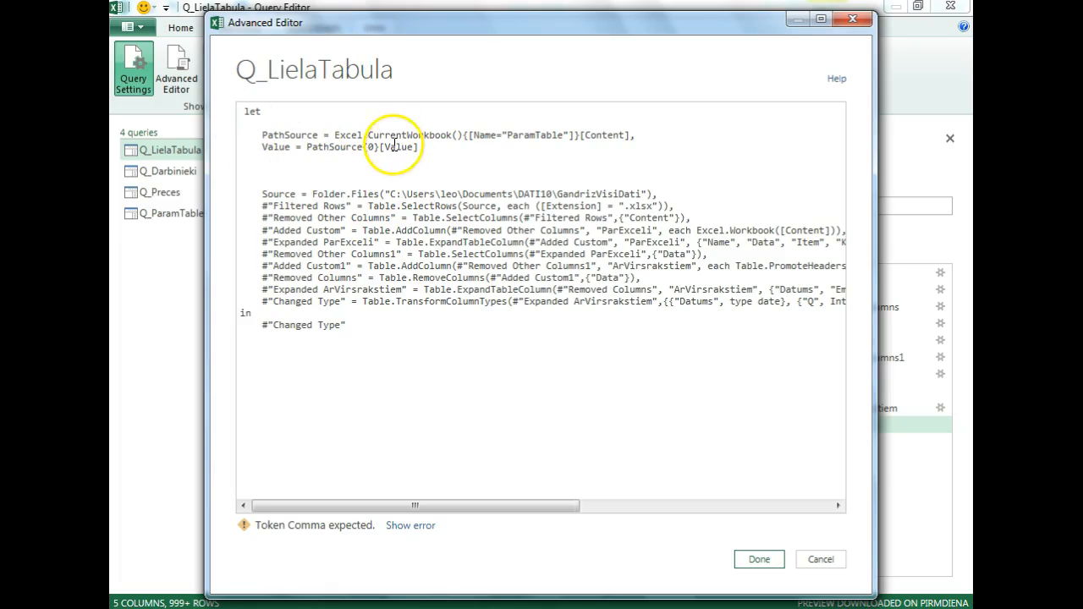
# Step: Replace the hard-coded folder path in the Folder.Files source with the parameter, giving Folder.Files(Value & "GandrizVisiDati")
pyautogui.doubleClick(264, 147)
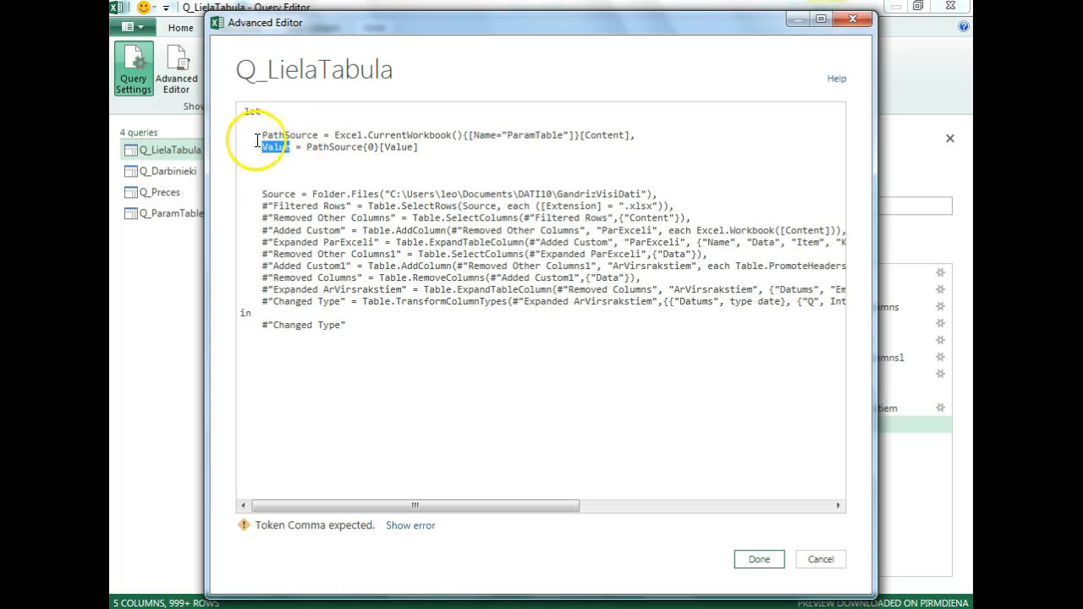
pyautogui.moveTo(390, 194); pyautogui.dragTo(556, 193)
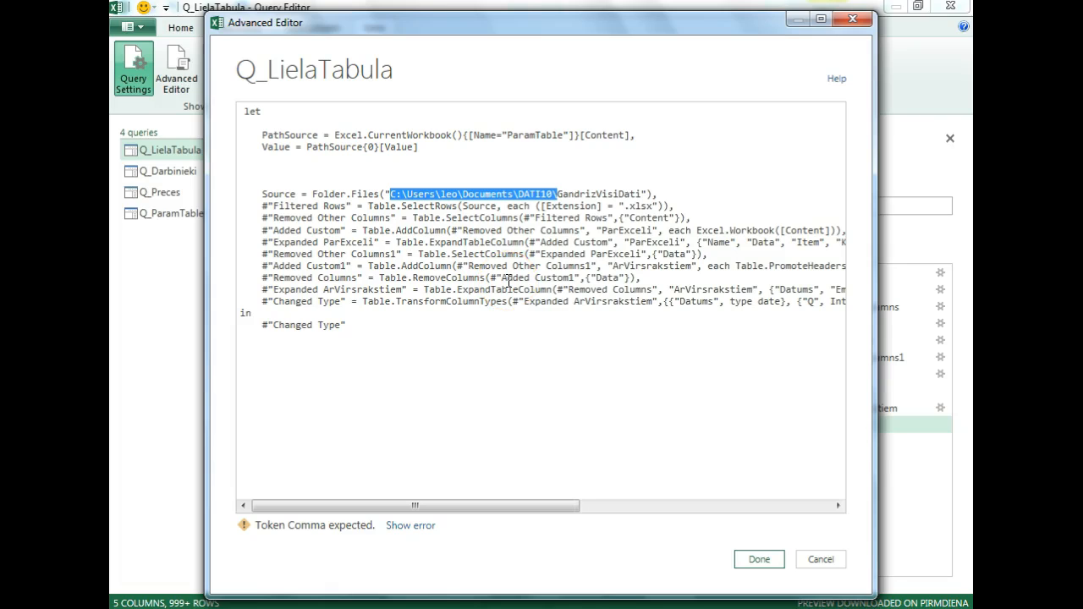
pyautogui.press('Delete')
pyautogui.click(387, 195)
pyautogui.write('Value &')
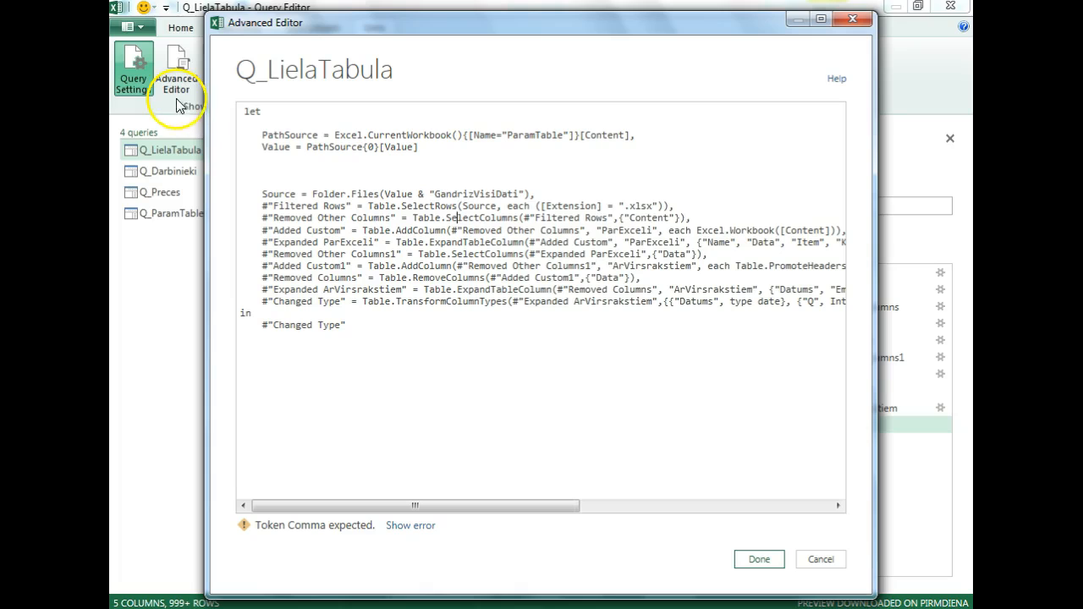
# Step: Add the missing comma after PathSource{0}[Value] and apply the edited Q_LielaTabula code
pyautogui.moveTo(263, 135); pyautogui.dragTo(634, 137)
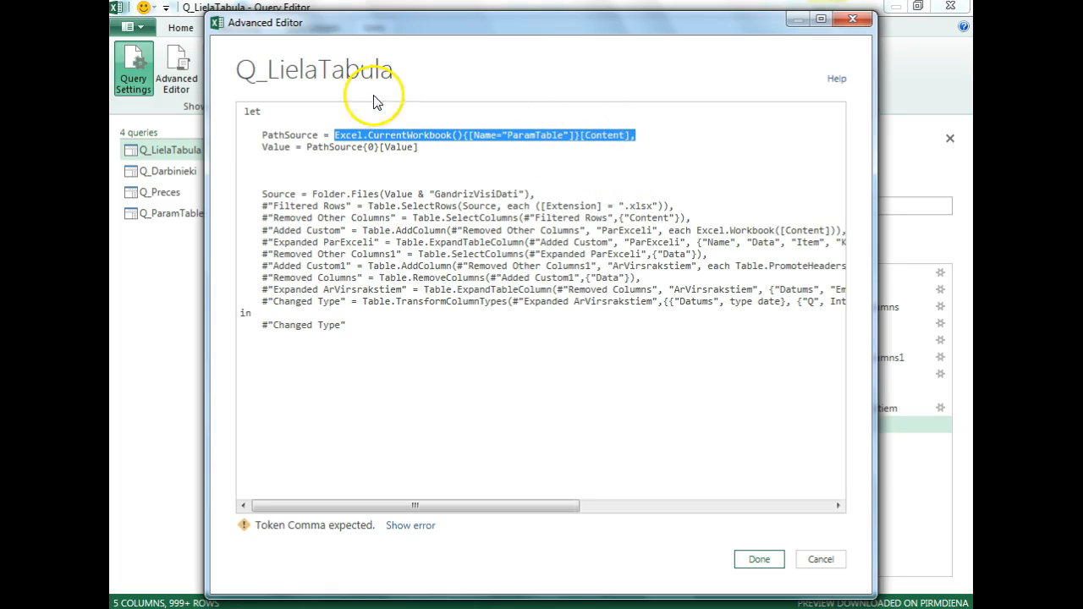
pyautogui.moveTo(263, 148); pyautogui.dragTo(298, 149)
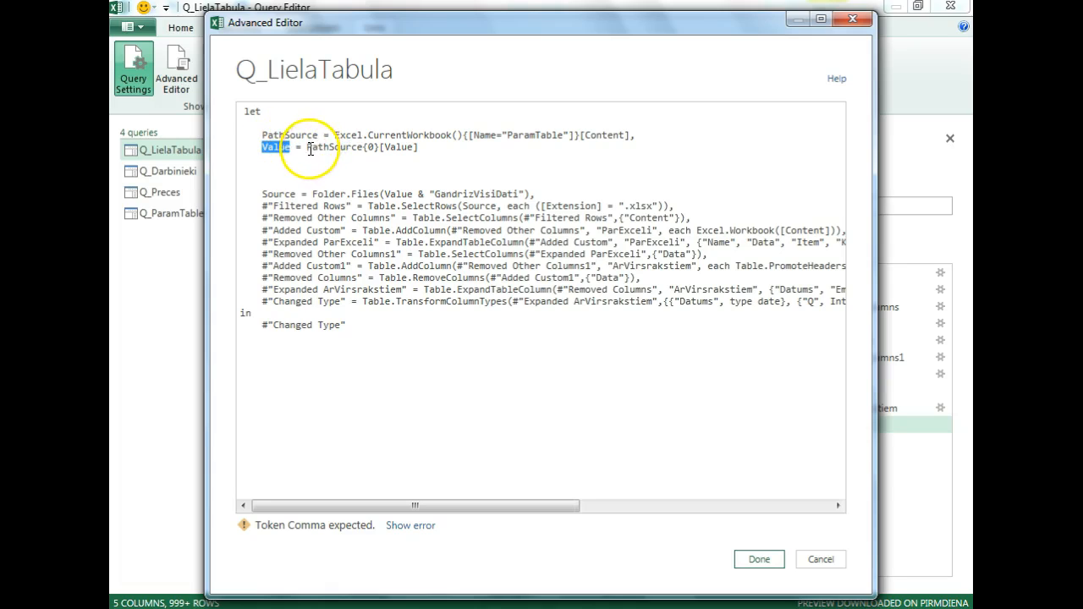
pyautogui.moveTo(362, 147); pyautogui.dragTo(374, 147)
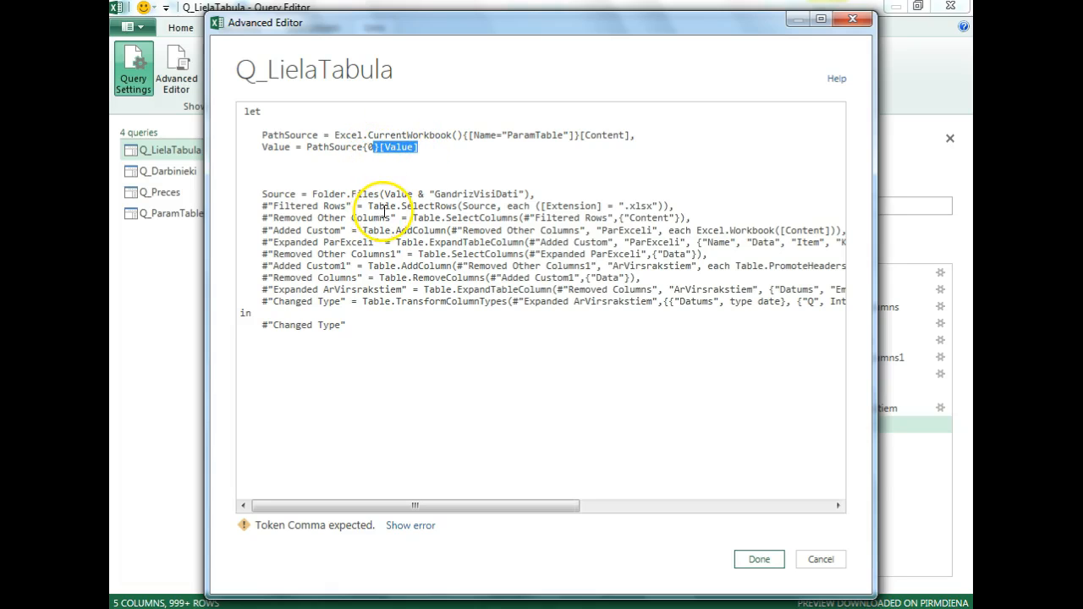
pyautogui.doubleClick(275, 148)
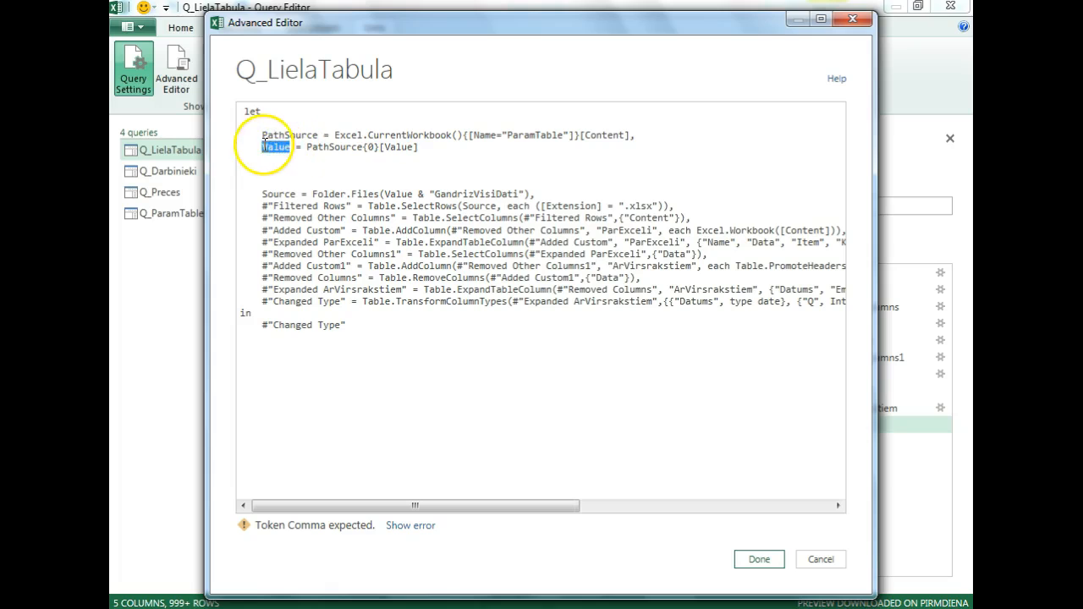
pyautogui.moveTo(386, 194); pyautogui.dragTo(535, 194)
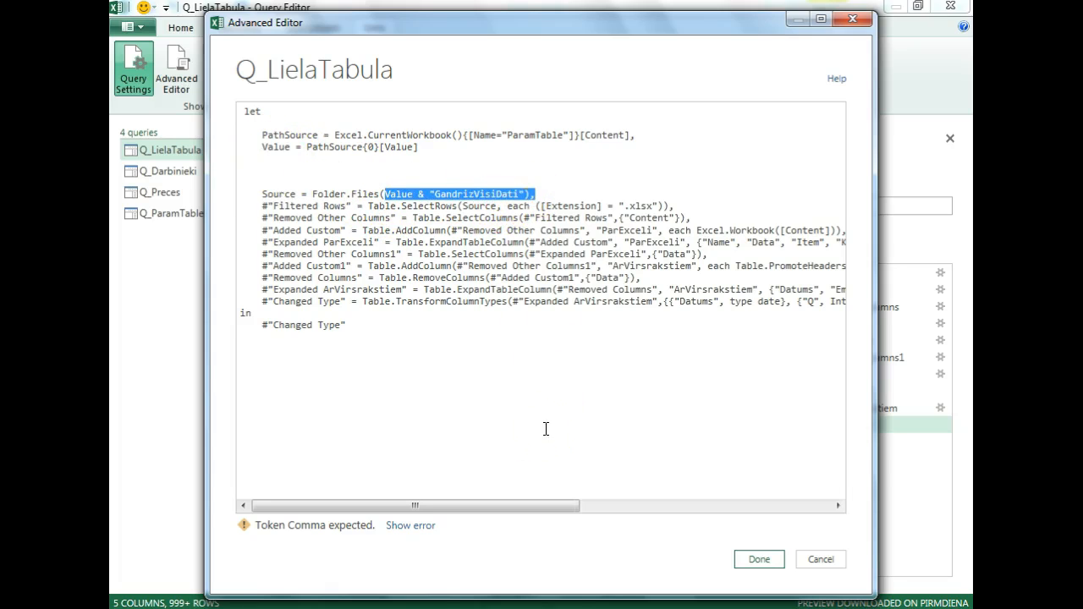
pyautogui.click(457, 252)
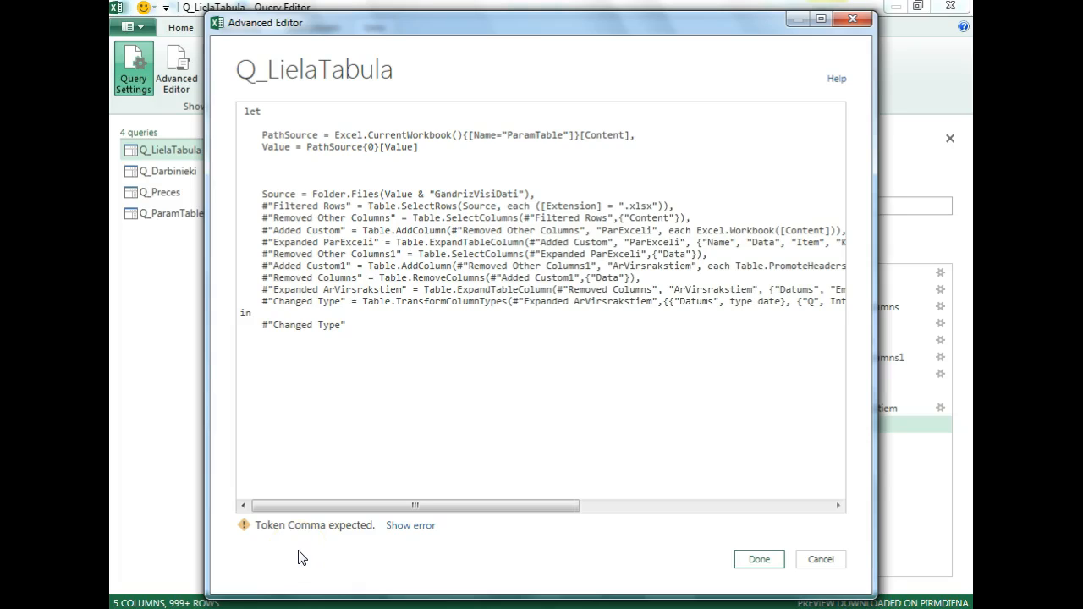
pyautogui.click(429, 148)
pyautogui.write(',')
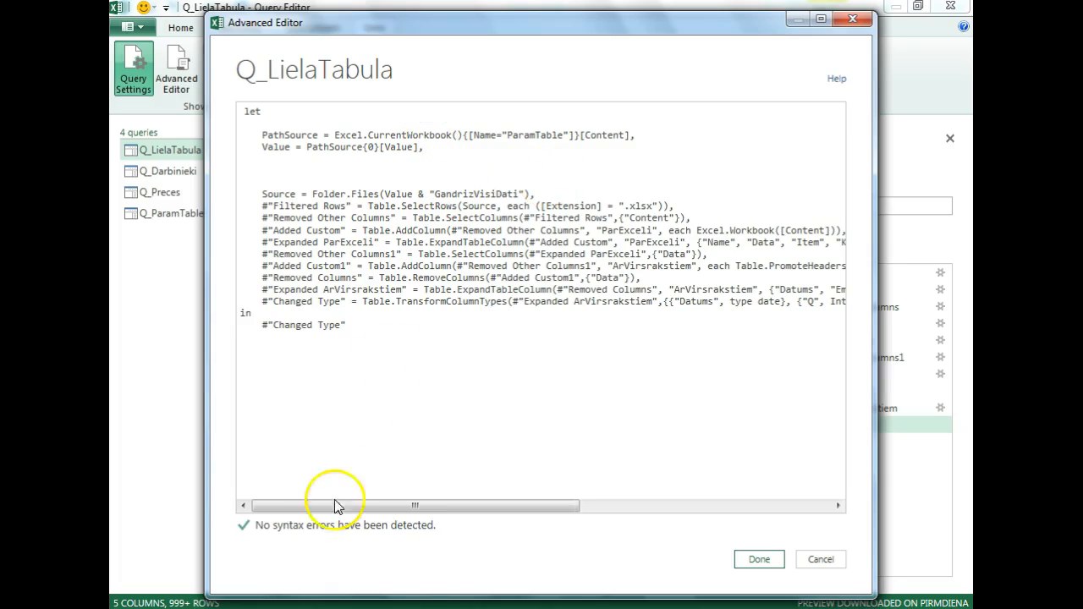
pyautogui.click(736, 562)
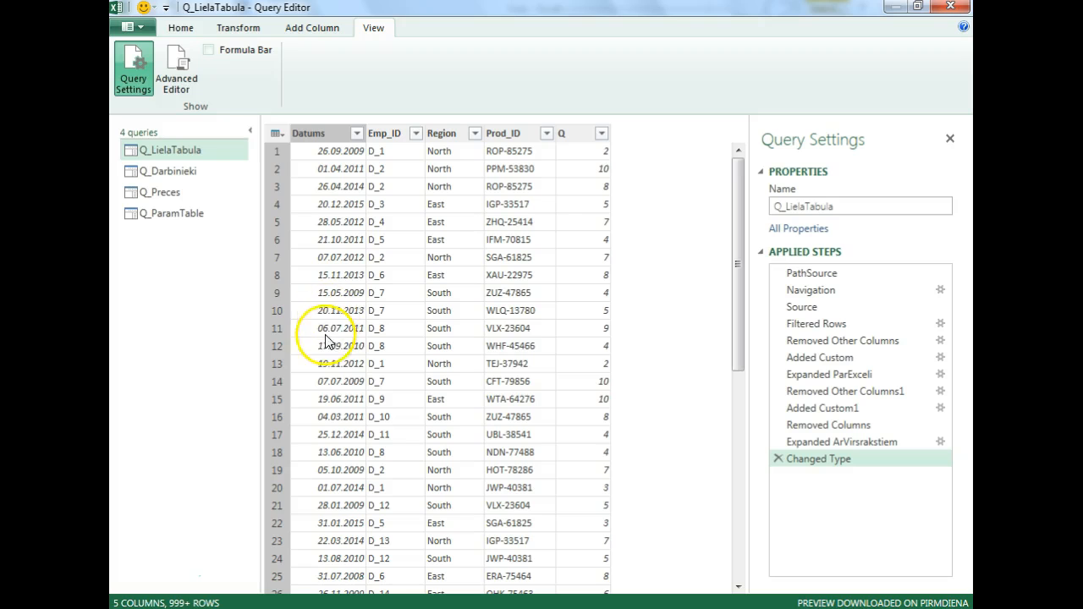
# Step: Switch to 10LD.pdf in Adobe Reader, read task 5 on showing income by year for each product, and return to Excel
pyautogui.click(150, 573)
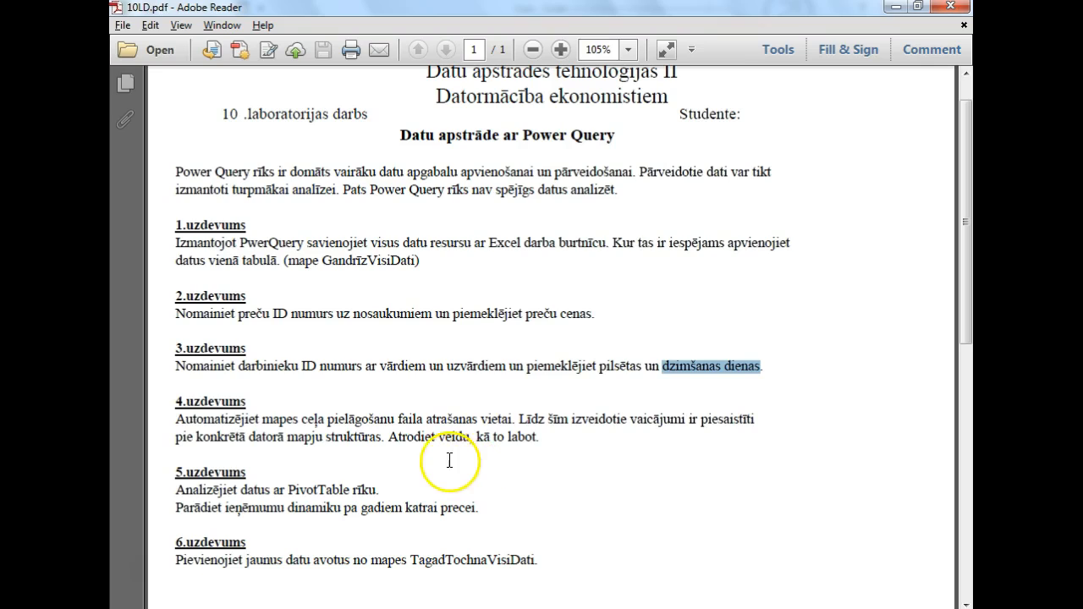
pyautogui.moveTo(225, 508); pyautogui.dragTo(288, 512)
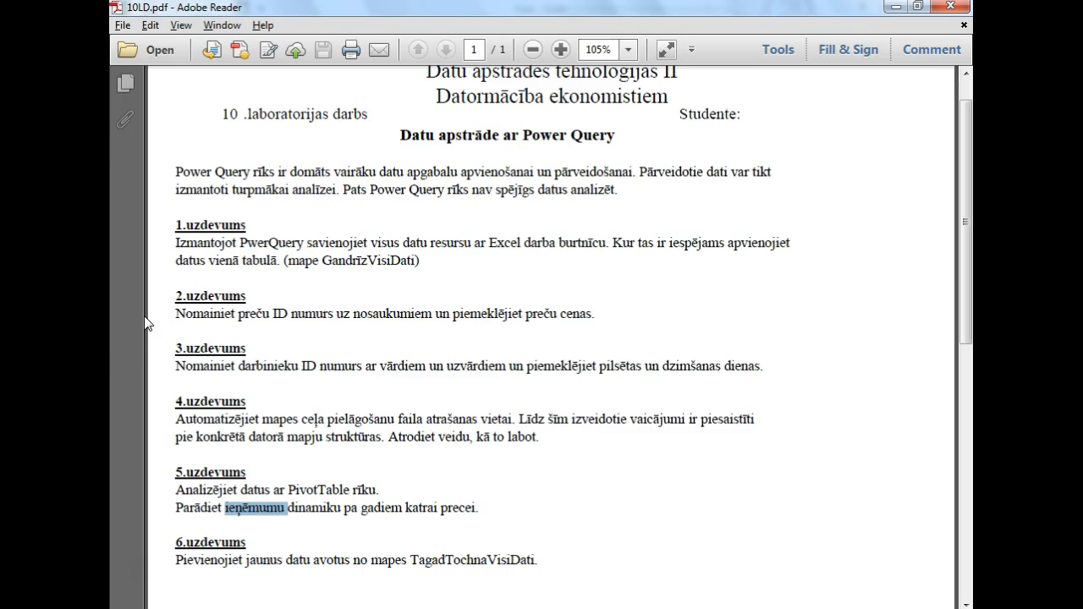
pyautogui.hotkey('alt', 'Tab')
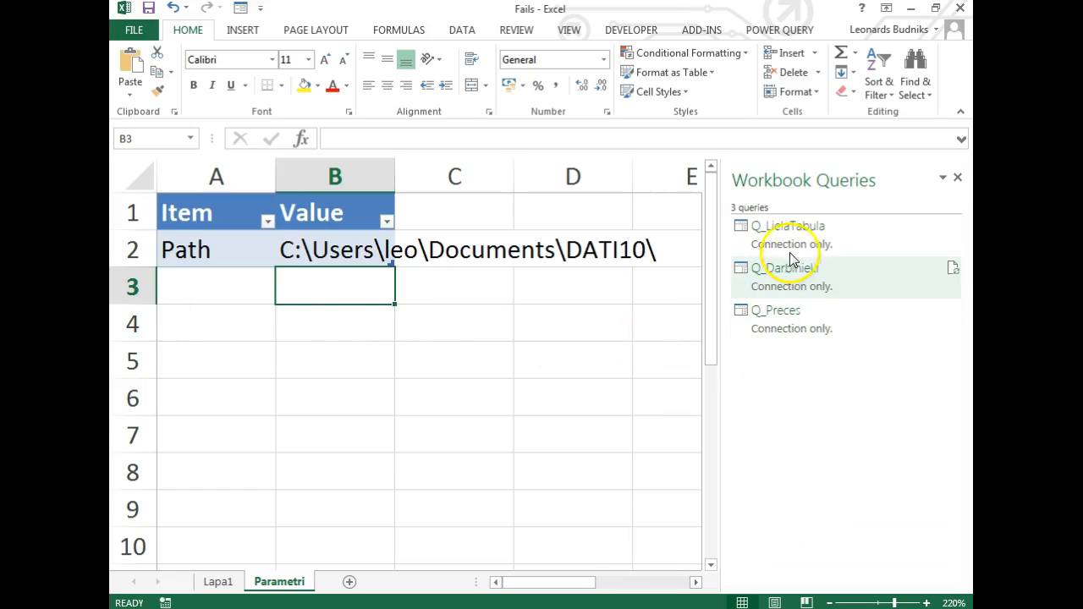
# Step: Open the Q_Preces query for editing and replace "." with "," in the Price column
pyautogui.moveTo(790, 245)
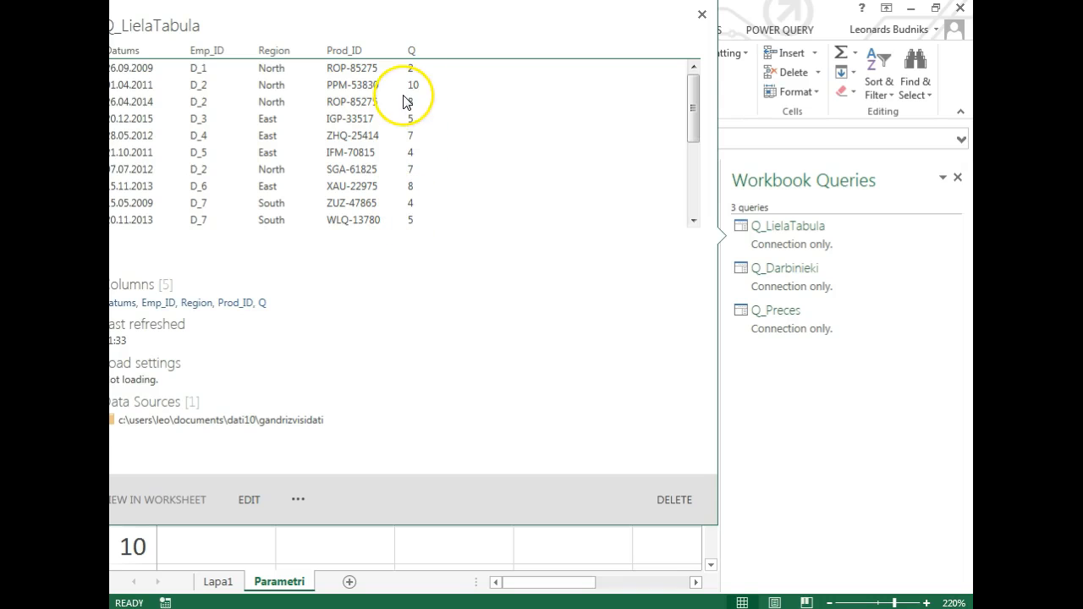
pyautogui.moveTo(766, 323)
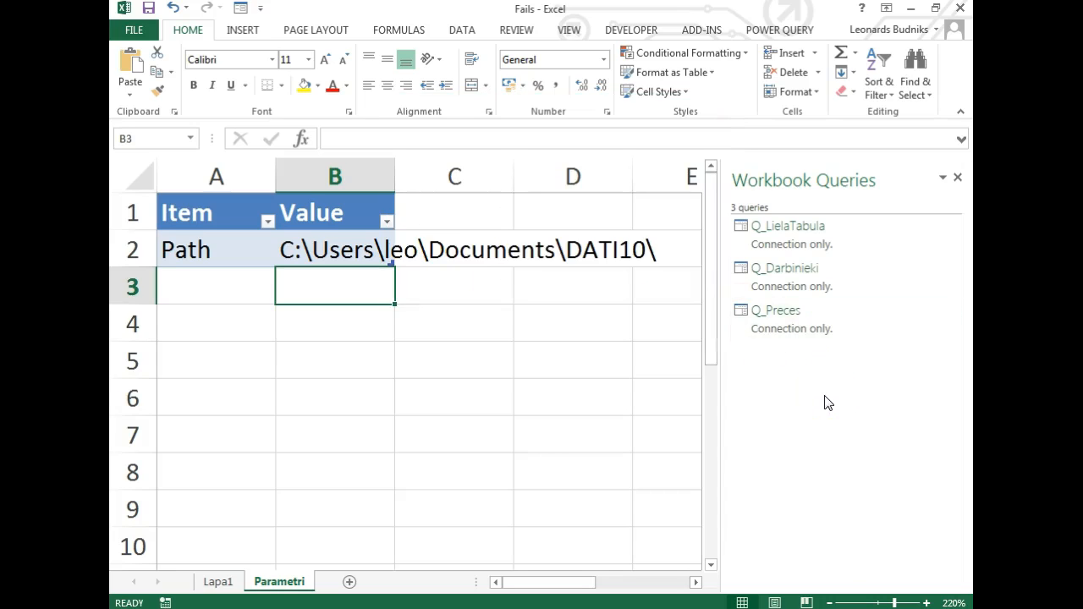
pyautogui.doubleClick(776, 326)
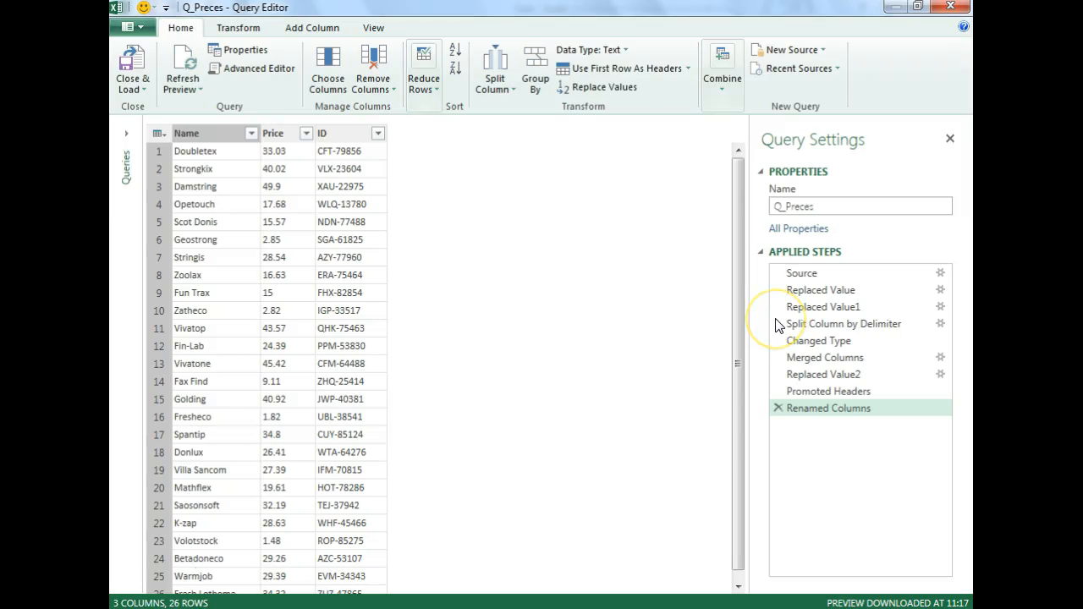
pyautogui.click(285, 140)
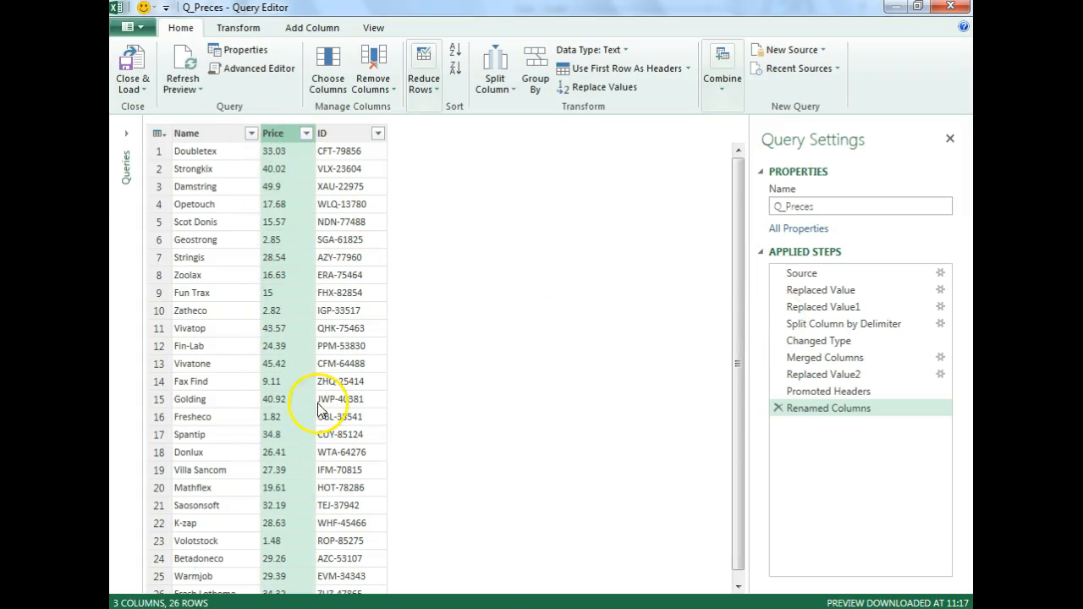
pyautogui.rightClick(273, 139)
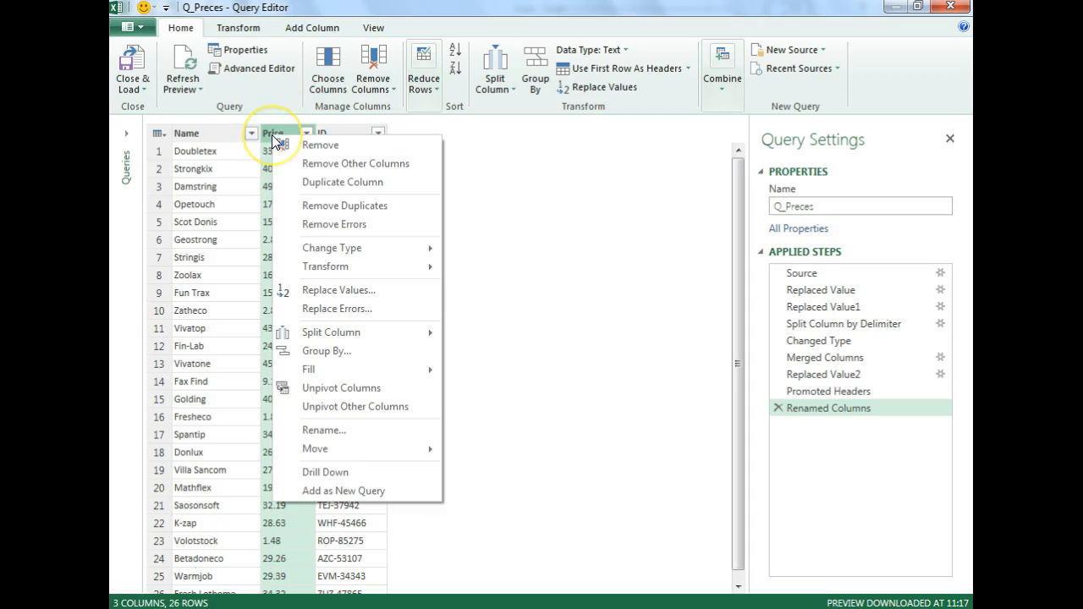
pyautogui.click(366, 290)
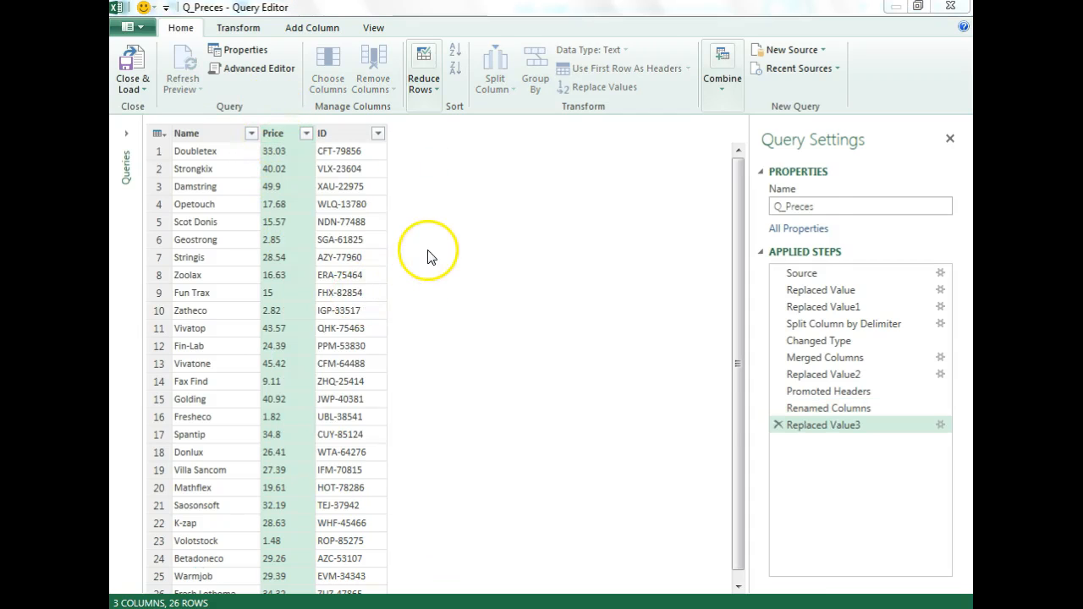
pyautogui.write('.')
pyautogui.click(300, 330)
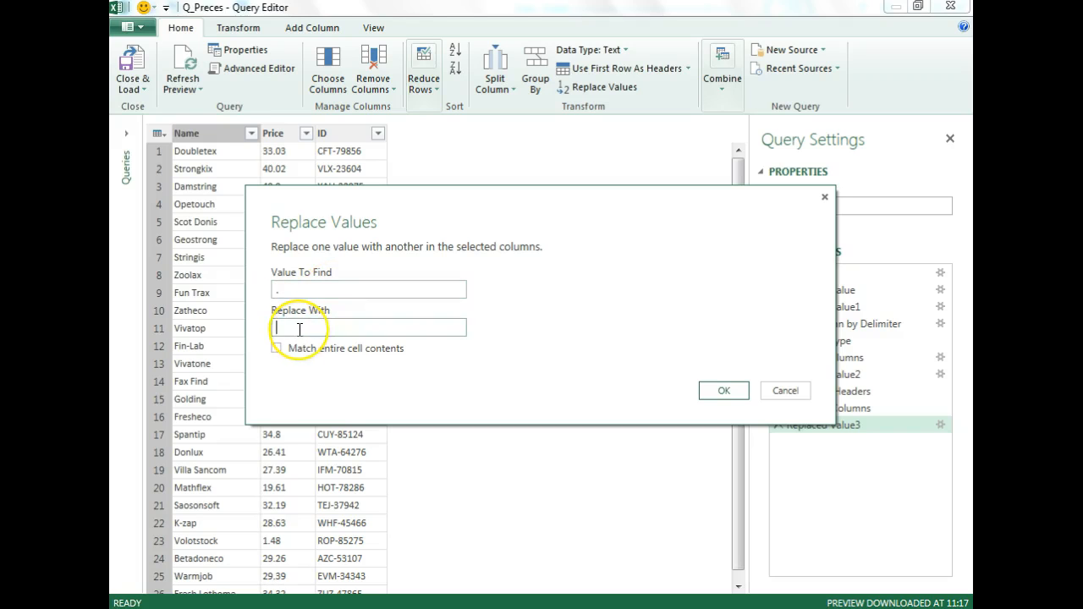
pyautogui.click(718, 389)
# Step: Set the Price column's data type to Currency, then close the query editor and save the changes to the workbook
pyautogui.click(273, 133)
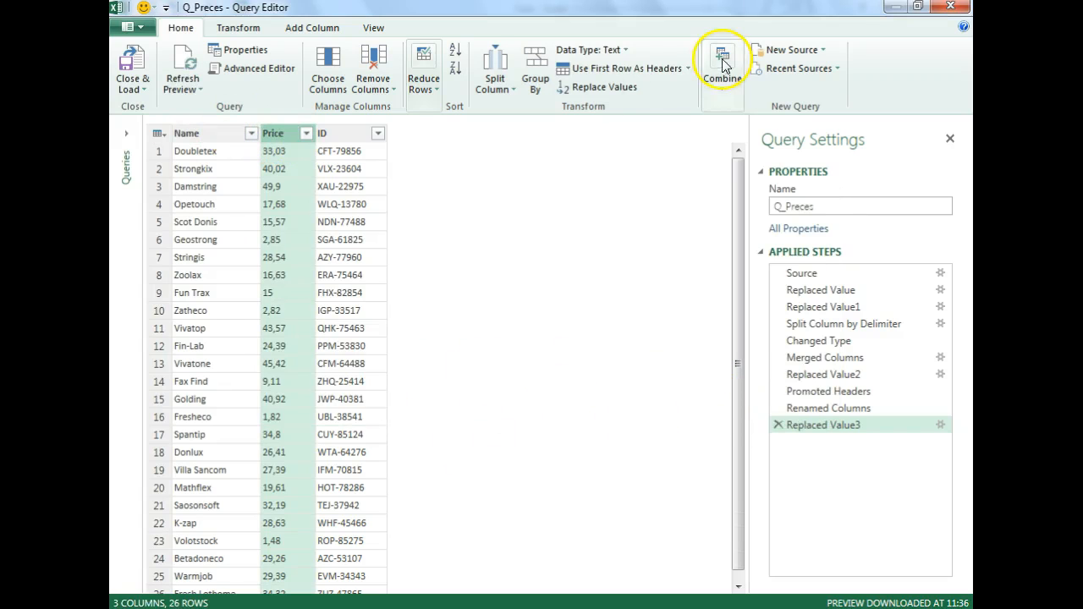
pyautogui.click(607, 51)
pyautogui.click(601, 89)
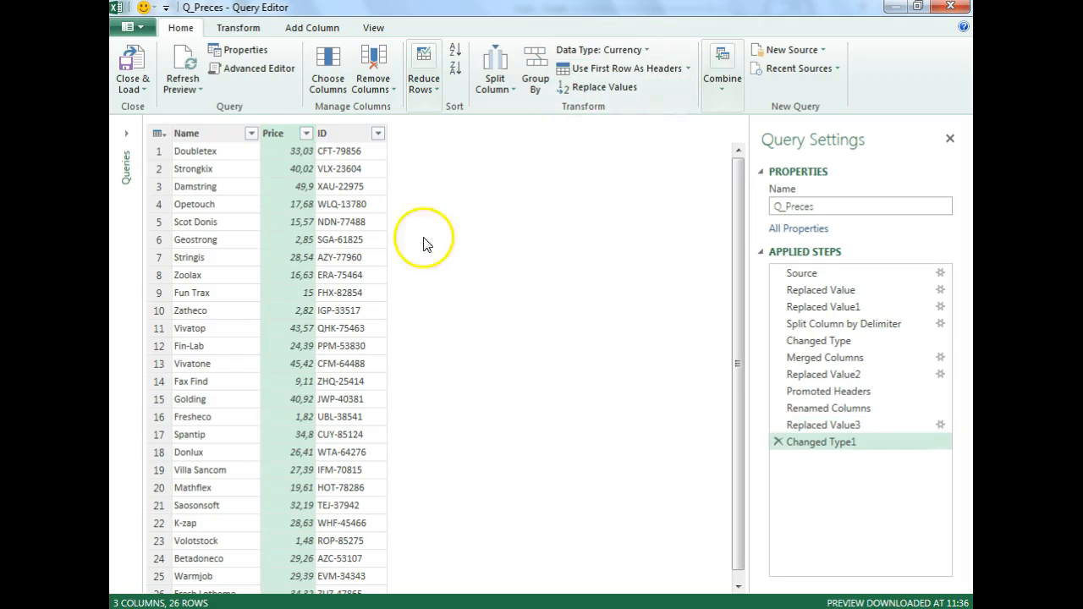
pyautogui.click(142, 57)
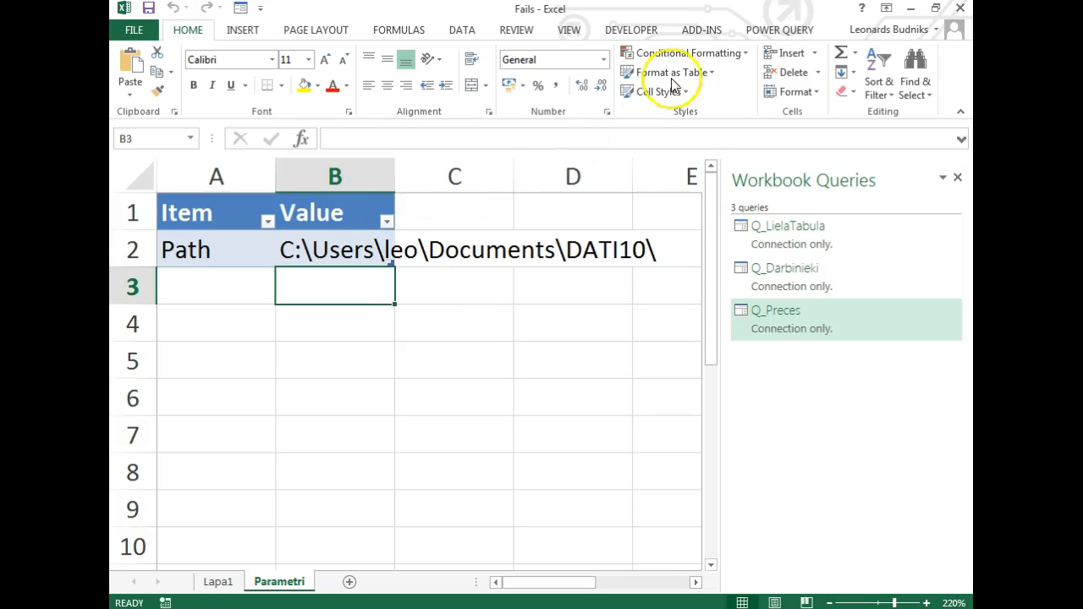
pyautogui.click(772, 32)
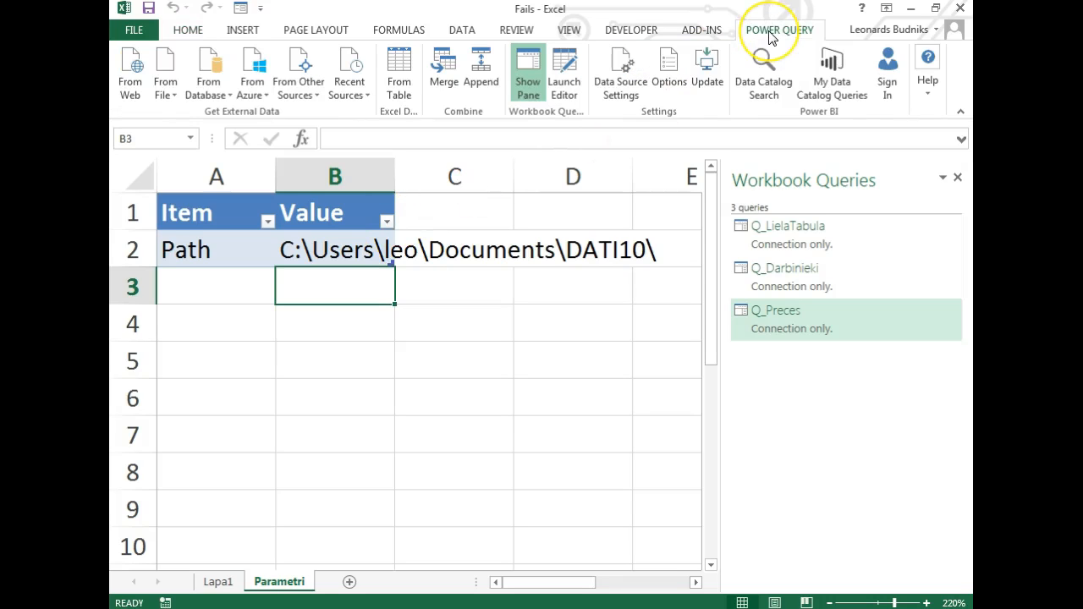
pyautogui.click(448, 90)
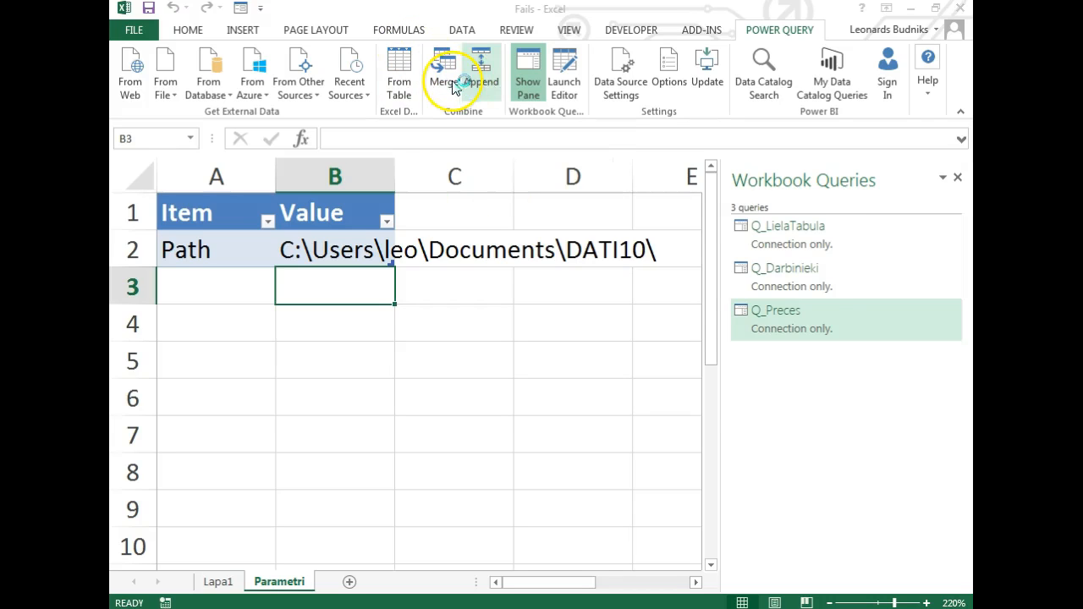
pyautogui.click(479, 74)
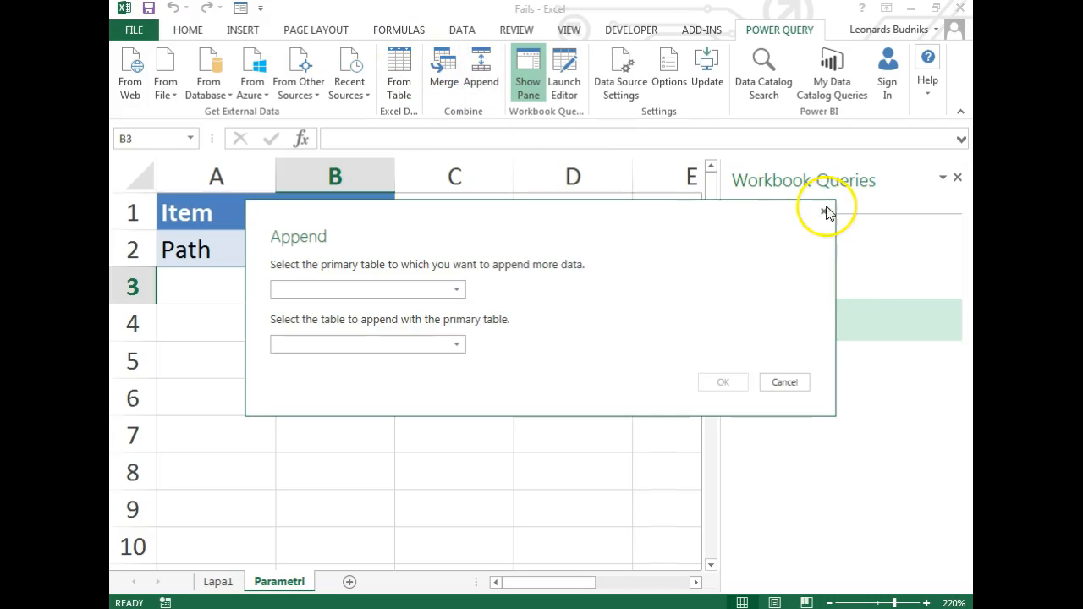
pyautogui.click(823, 211)
# Step: Merge Q_LielaTabula with Q_Preces as a Left Outer join, matching Prod_ID to ID
pyautogui.click(446, 73)
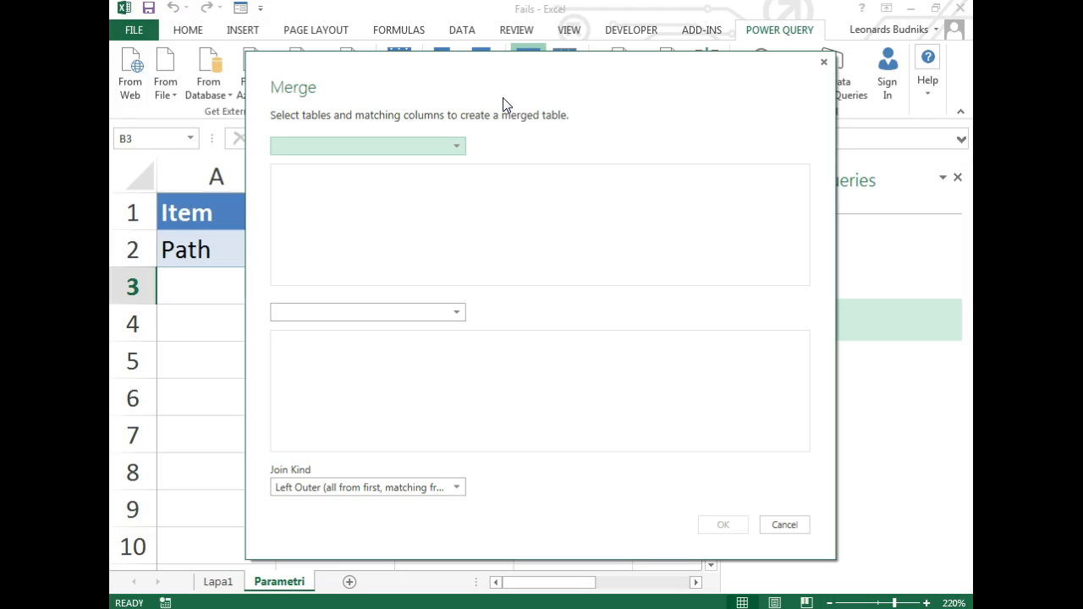
pyautogui.click(456, 147)
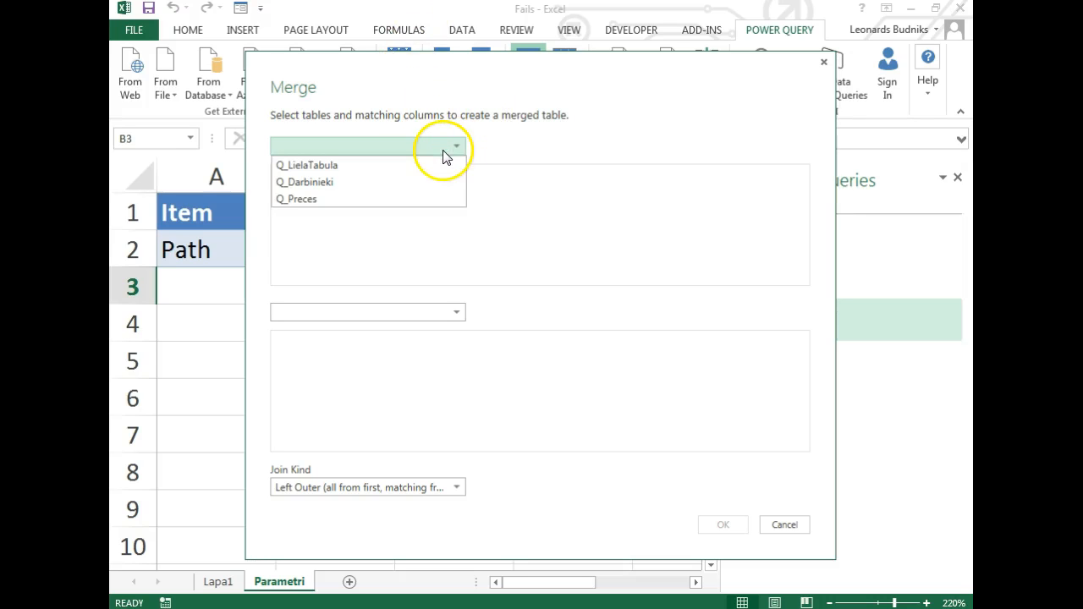
pyautogui.click(407, 174)
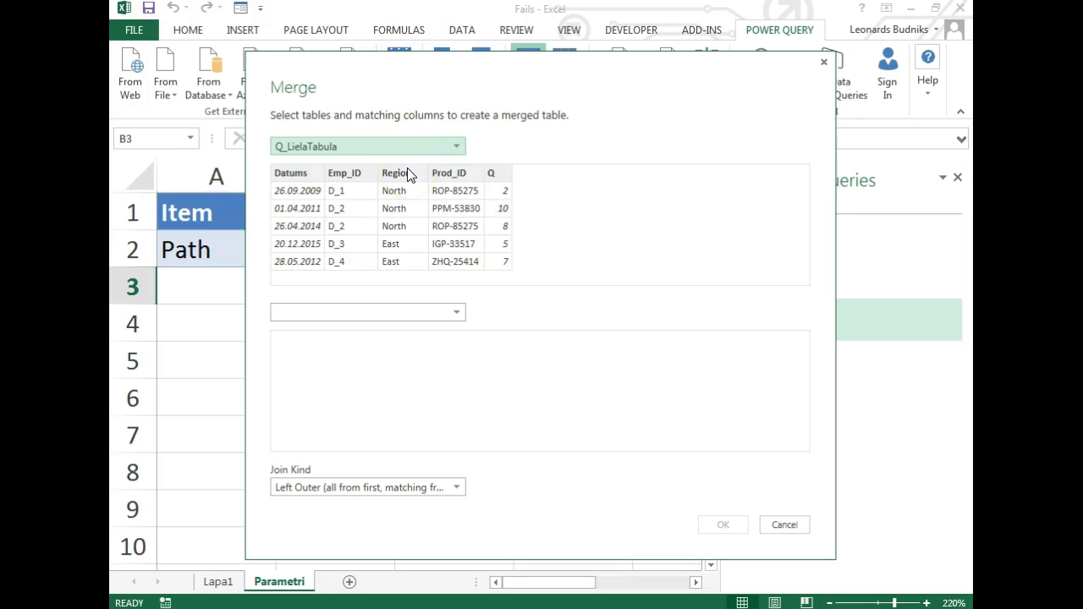
pyautogui.click(458, 313)
pyautogui.click(388, 368)
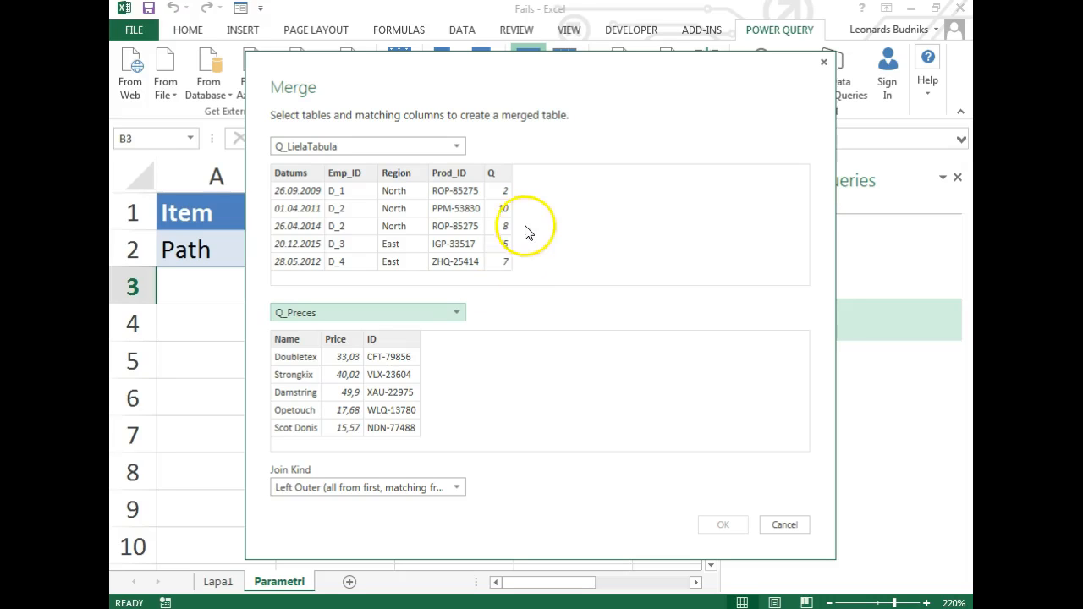
pyautogui.click(451, 178)
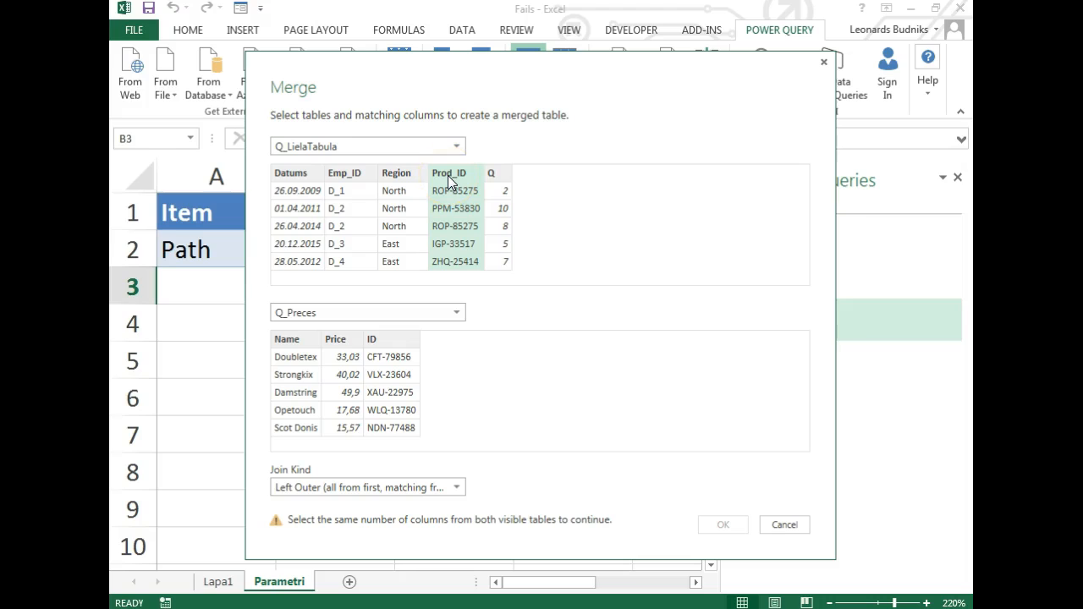
pyautogui.click(385, 341)
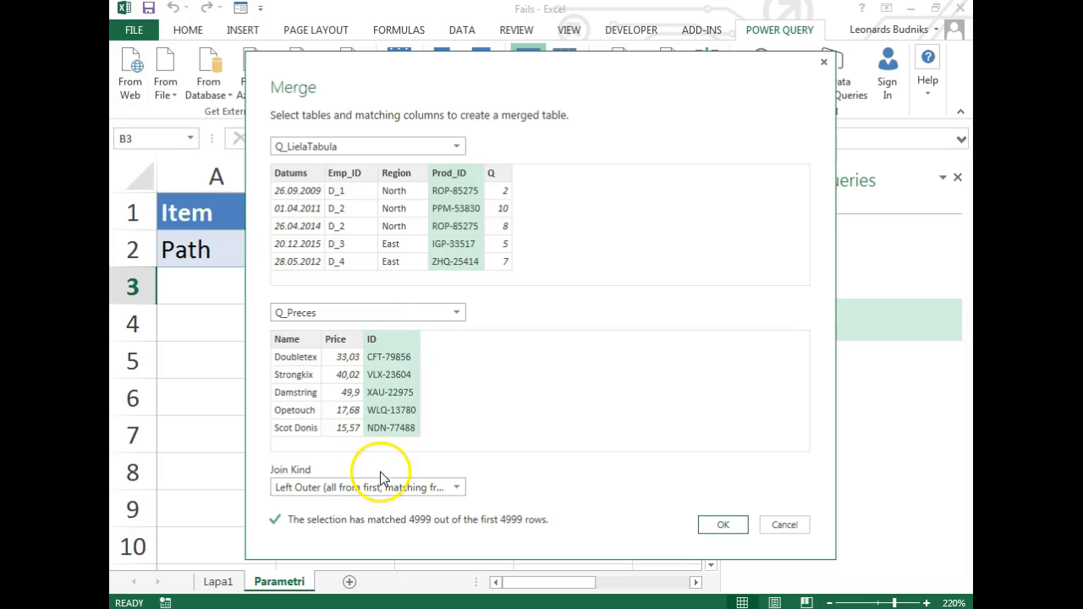
pyautogui.click(722, 526)
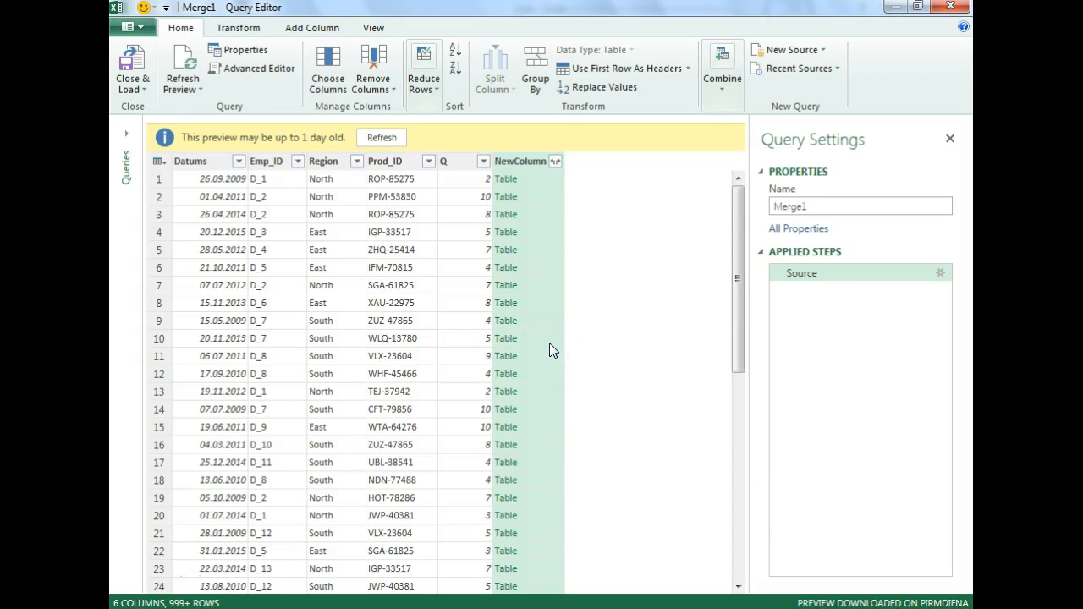
# Step: Refresh the merged query's preview and rename the query Q_Ienemumi
pyautogui.click(382, 137)
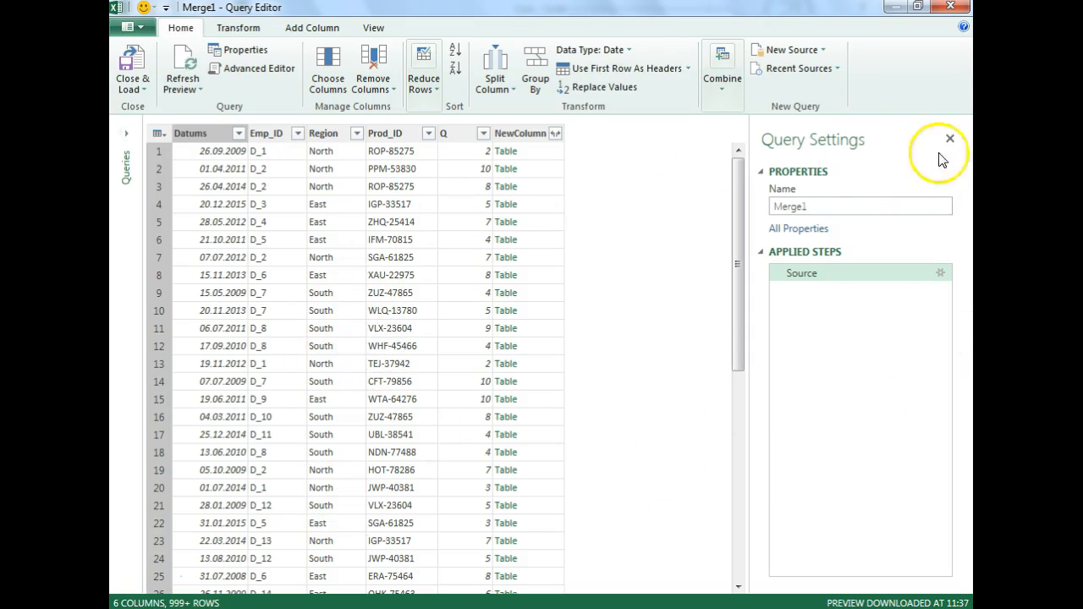
pyautogui.click(922, 208)
pyautogui.write('Q')
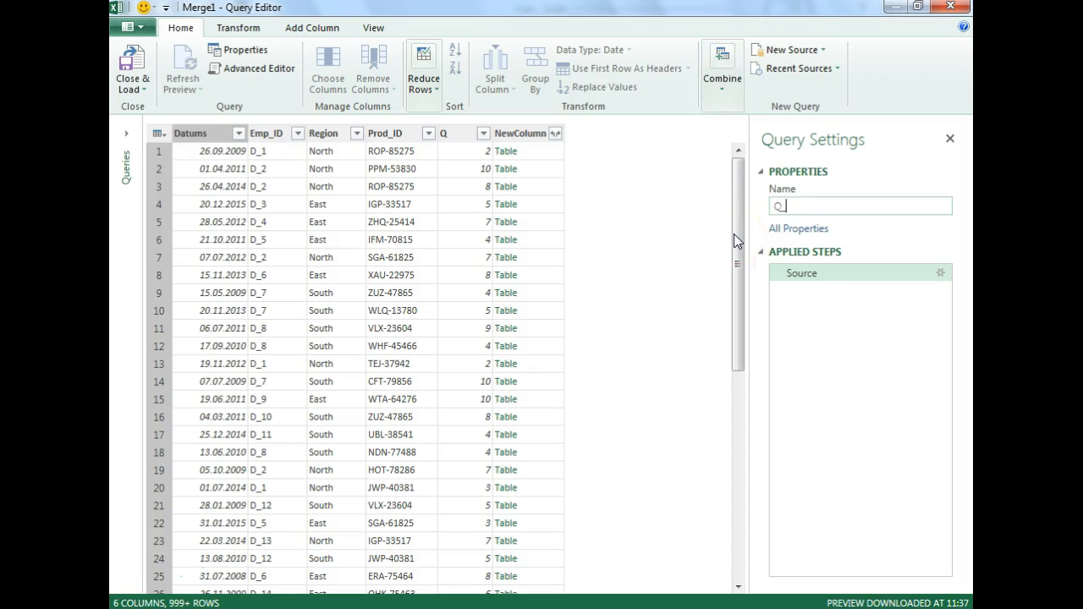
pyautogui.write('_lenemumi')
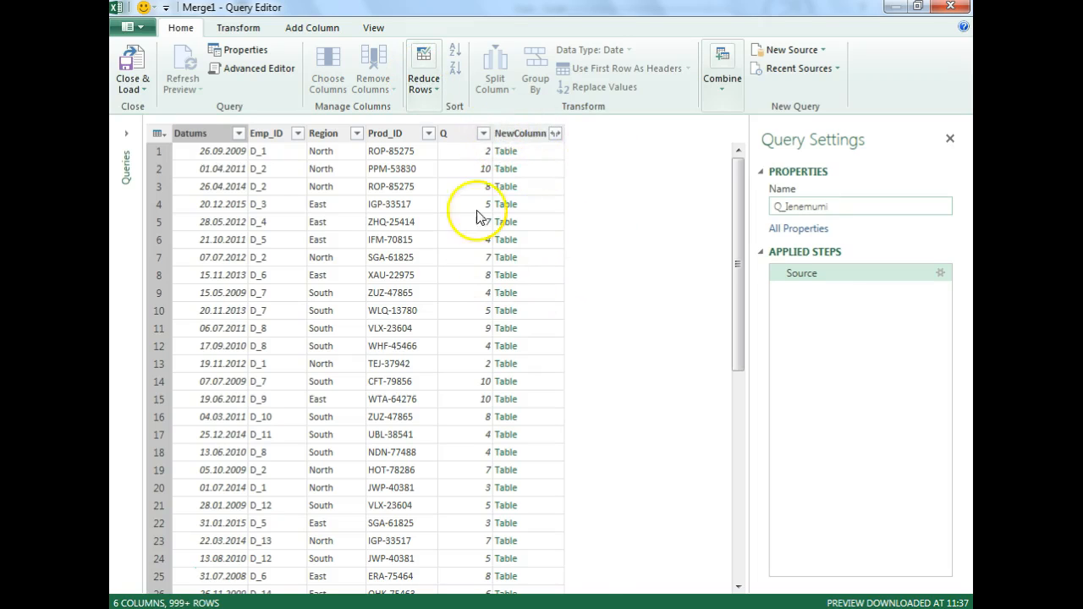
# Step: Expand NewColumn to only the Name and Price columns, without using the original column name as prefix
pyautogui.click(555, 135)
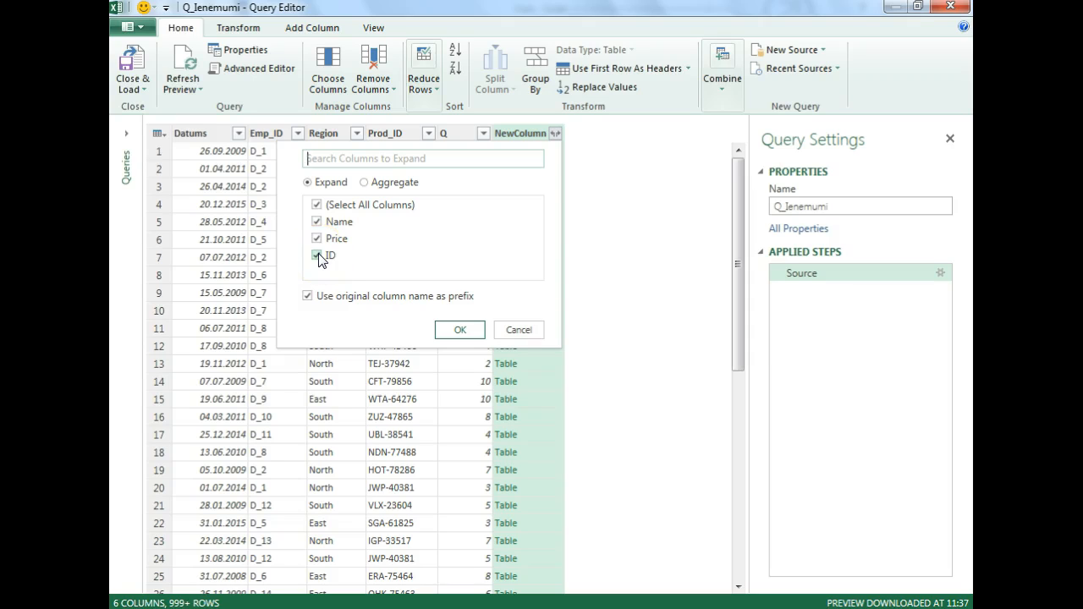
pyautogui.click(308, 296)
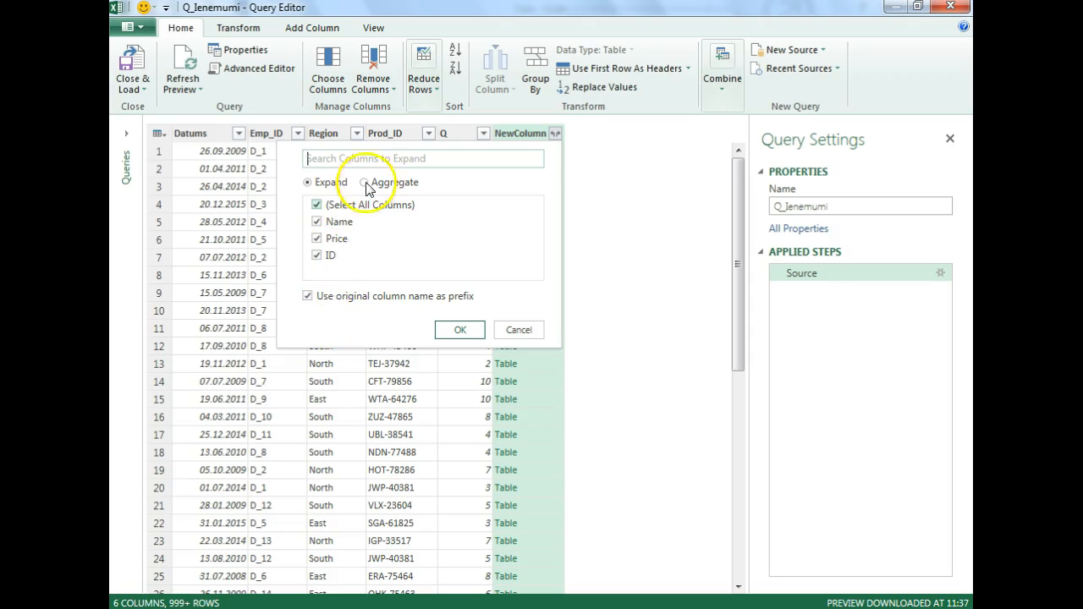
pyautogui.click(318, 257)
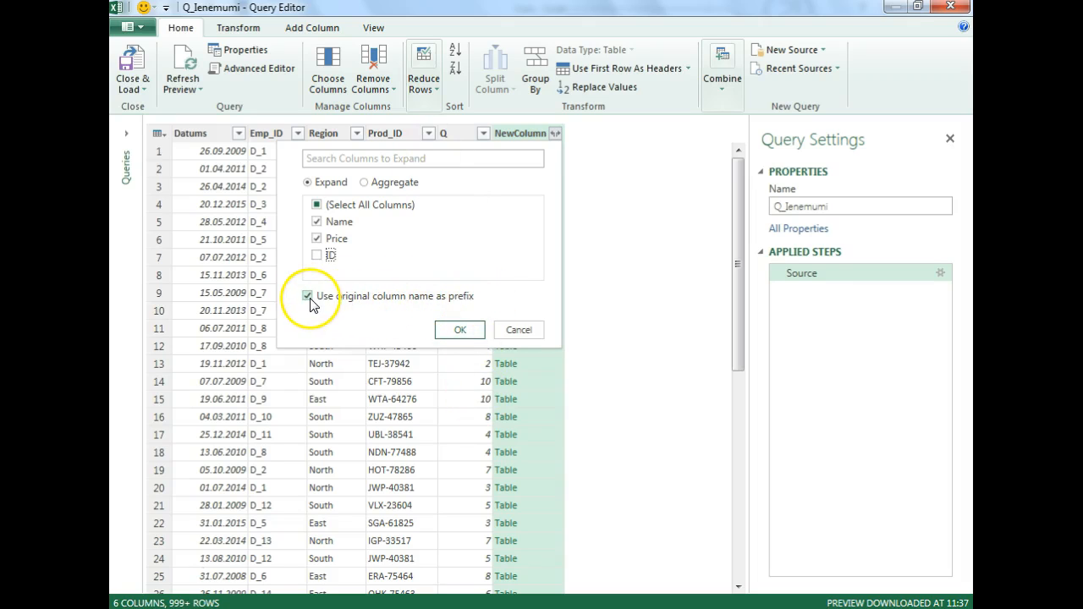
pyautogui.click(308, 297)
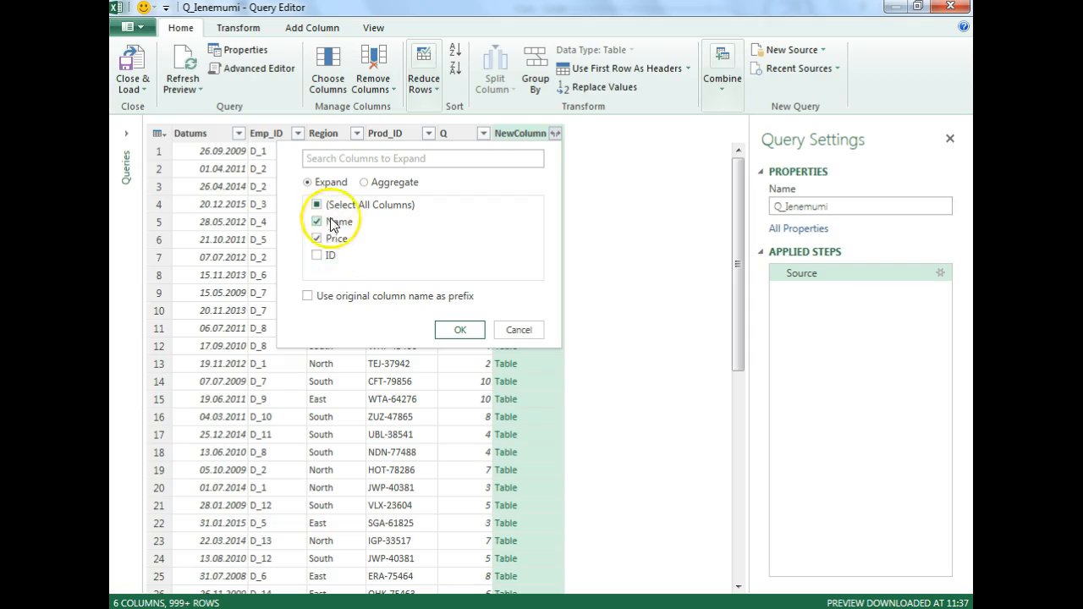
pyautogui.click(460, 330)
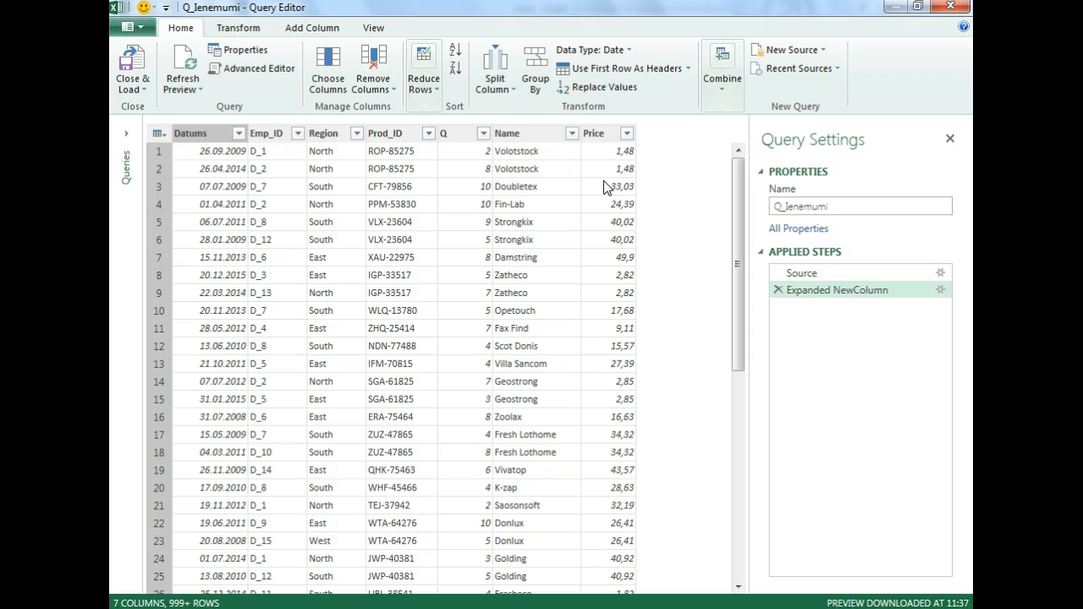
# Step: Add a custom column named Ienemumi with the formula [Q]*[Price]
pyautogui.click(144, 572)
pyautogui.click(327, 27)
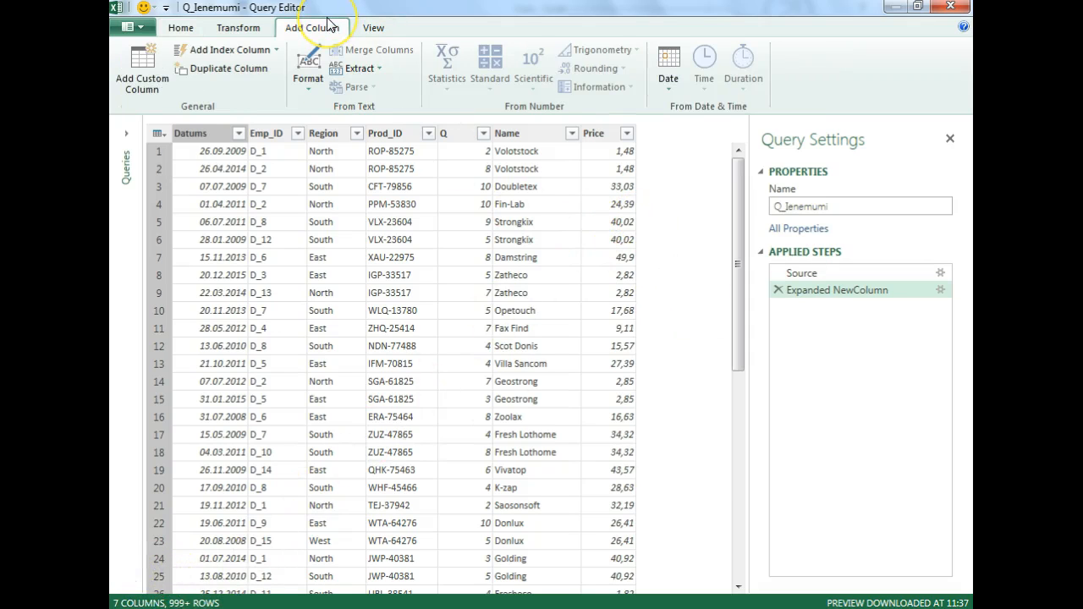
pyautogui.click(160, 76)
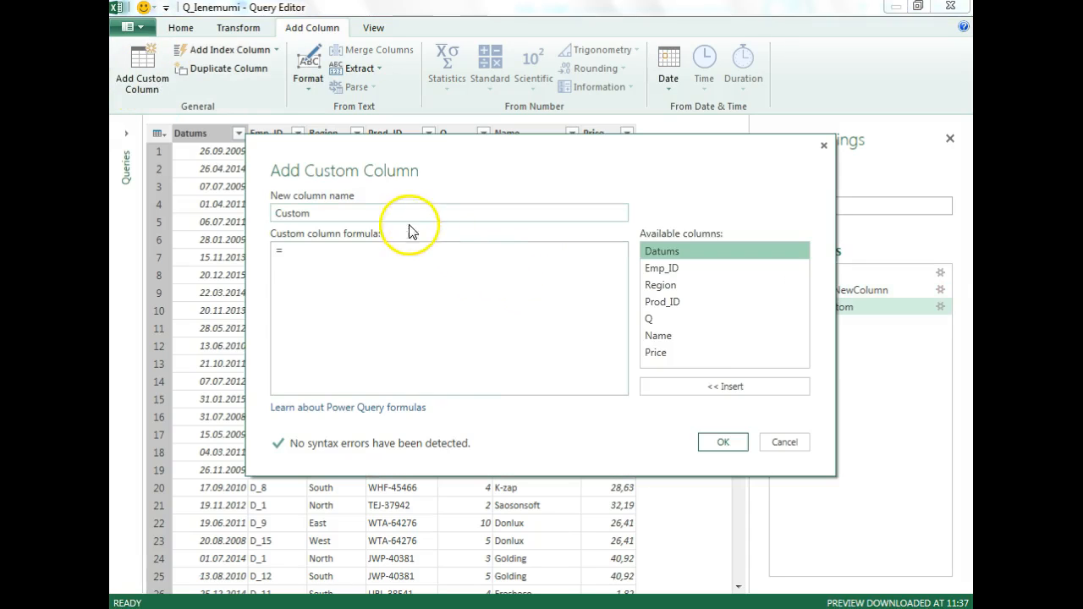
pyautogui.write('Ienemumi')
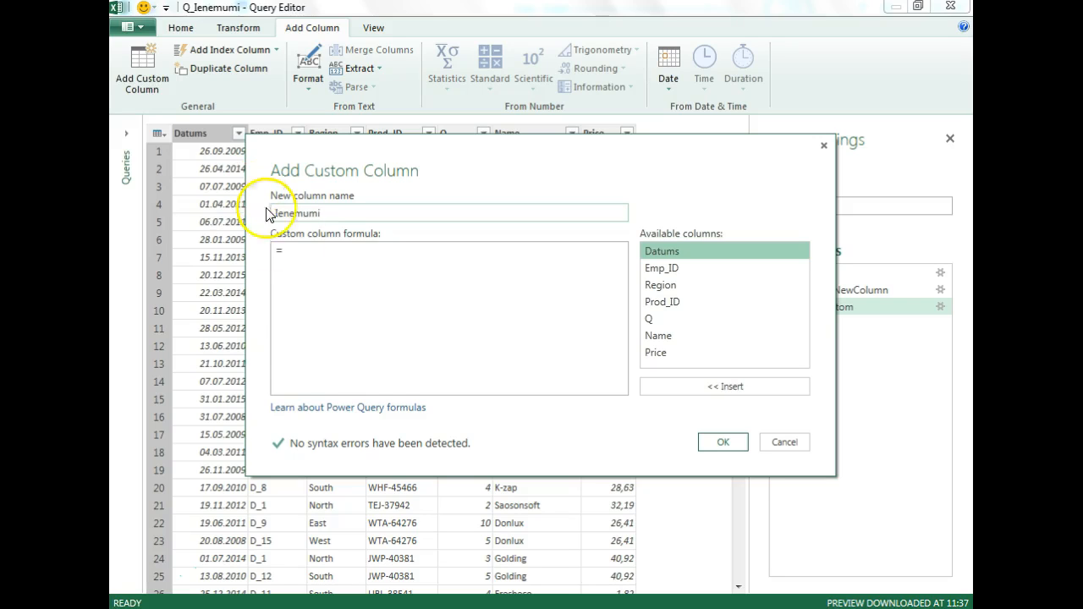
pyautogui.click(285, 253)
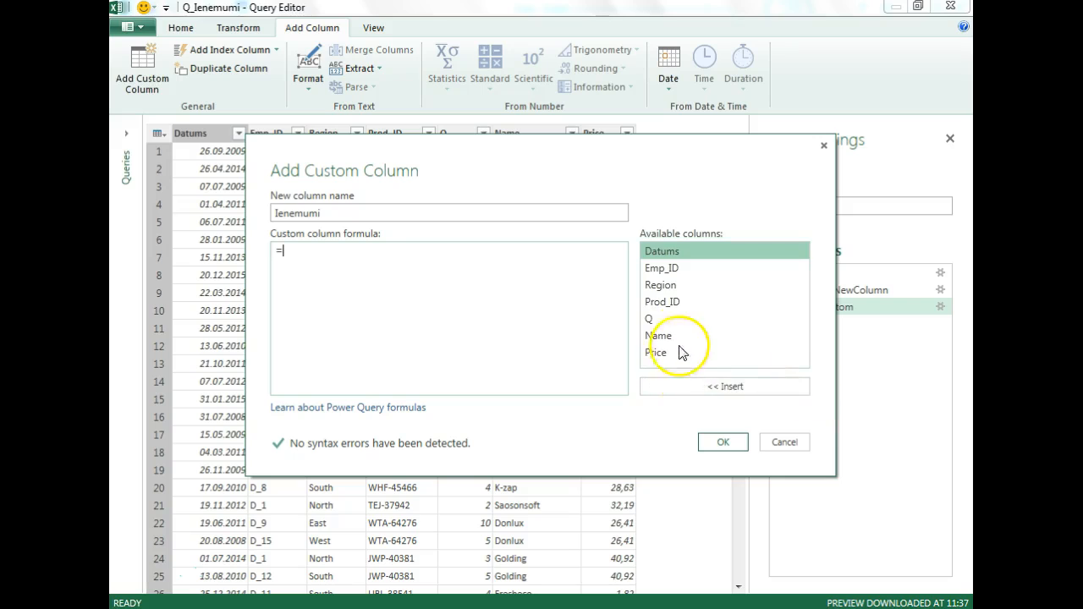
pyautogui.doubleClick(661, 320)
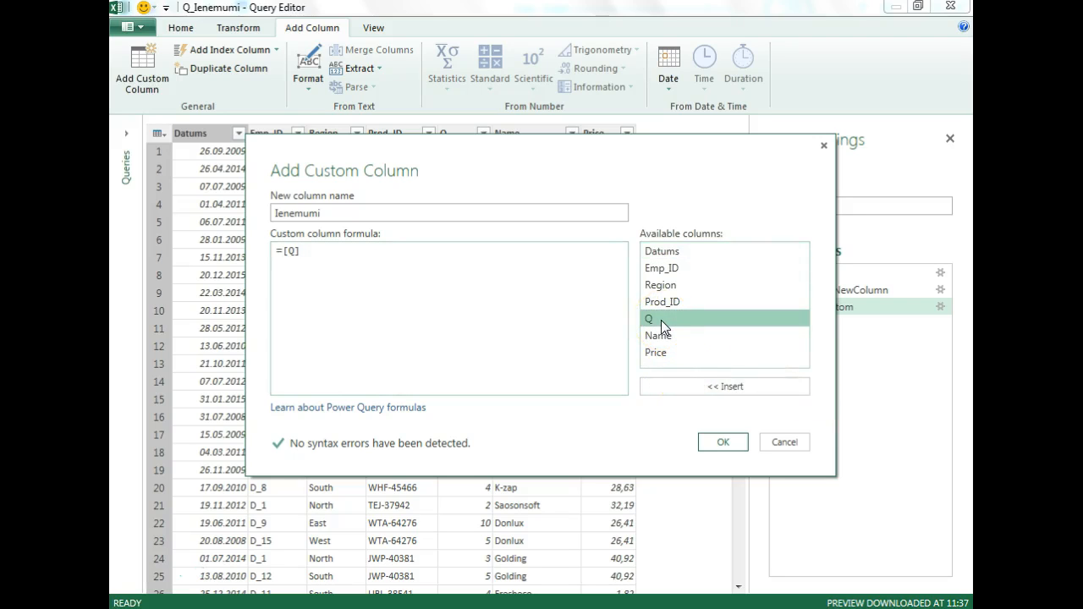
pyautogui.write('*')
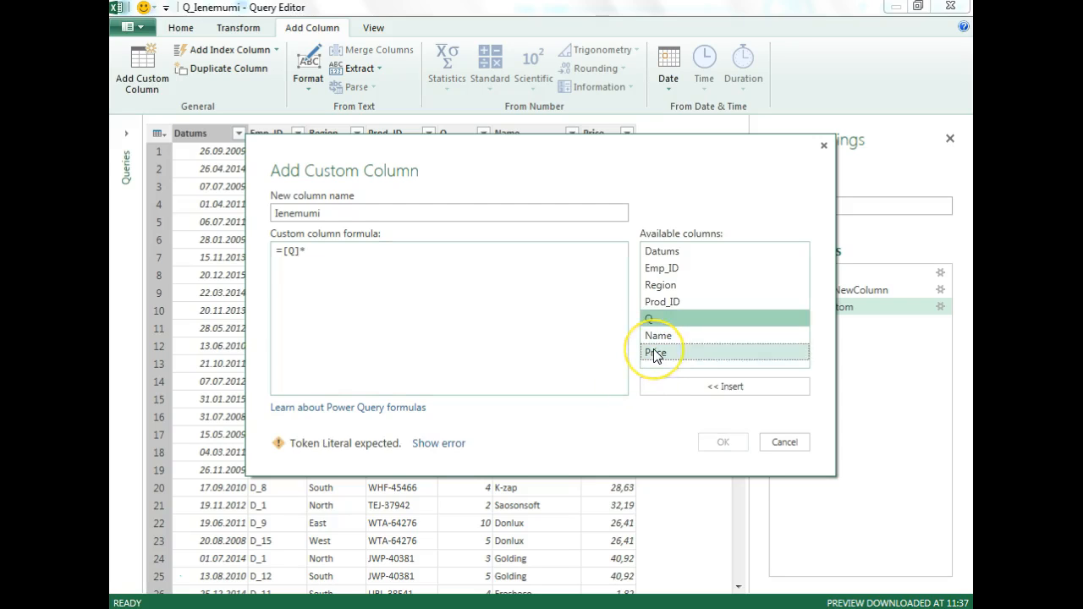
pyautogui.doubleClick(655, 353)
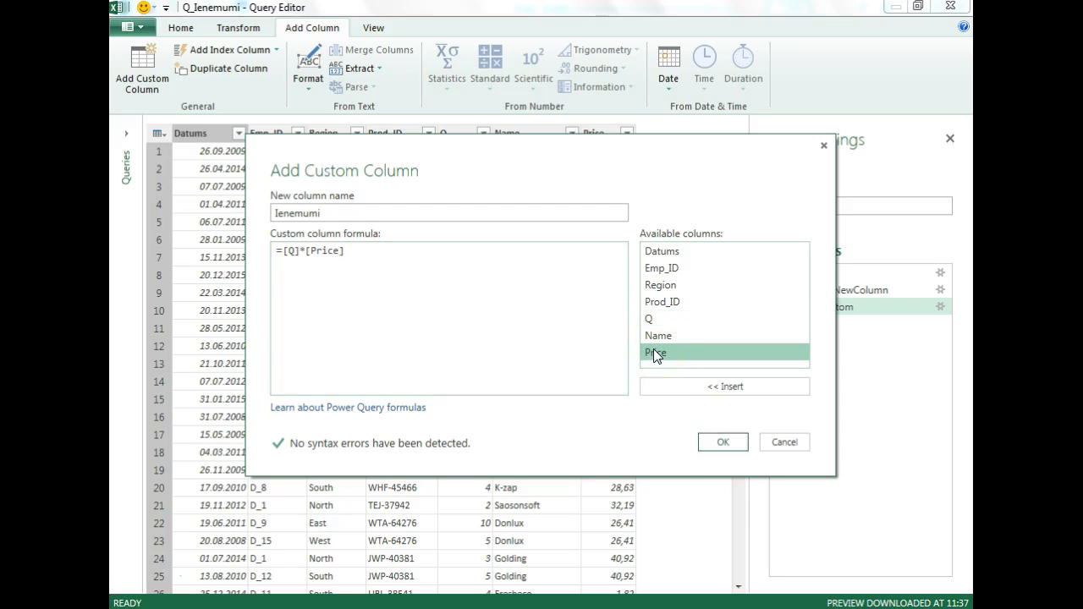
pyautogui.click(723, 441)
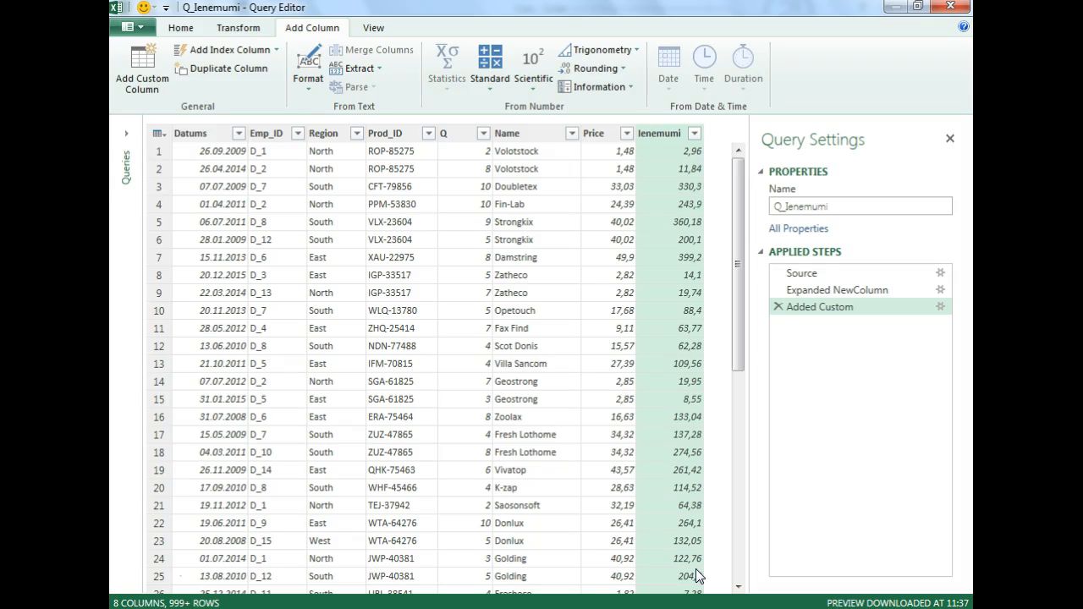
# Step: Close the query editor and load Q_Ienemumi into a worksheet table
pyautogui.click(671, 170)
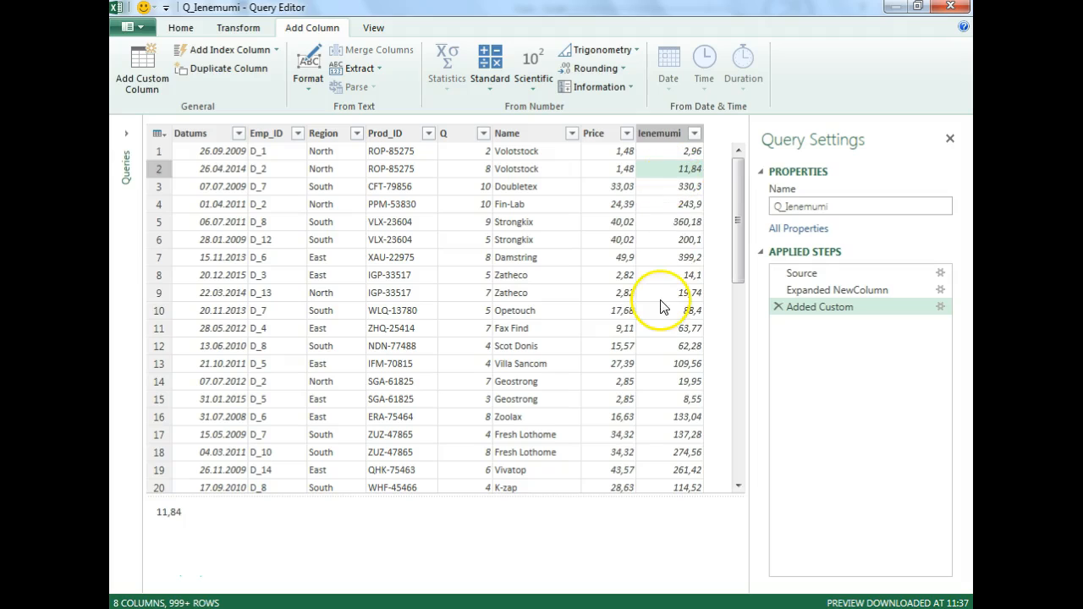
pyautogui.click(502, 313)
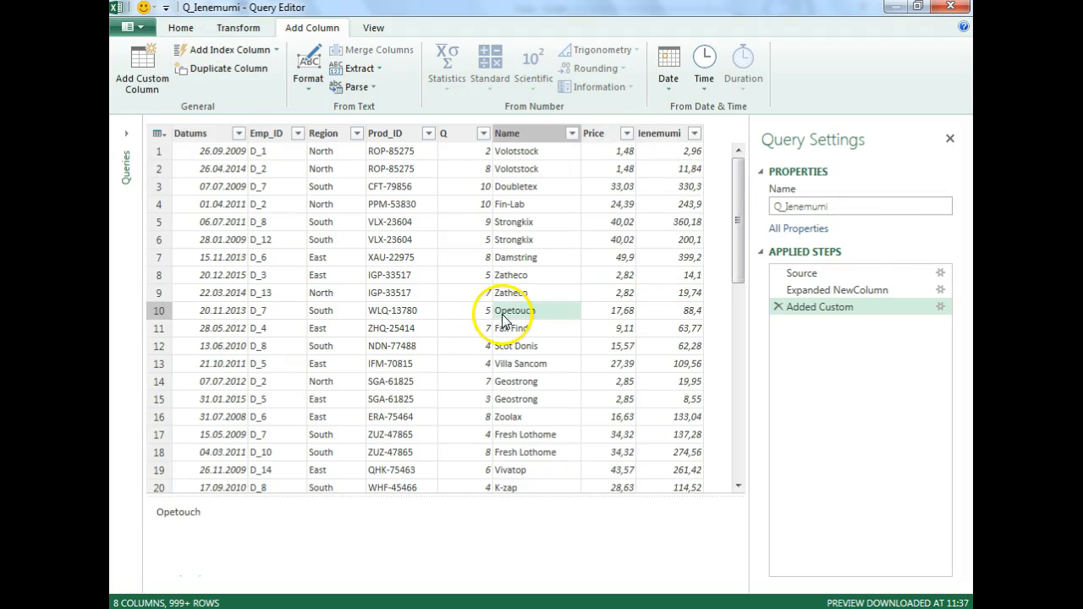
pyautogui.click(178, 29)
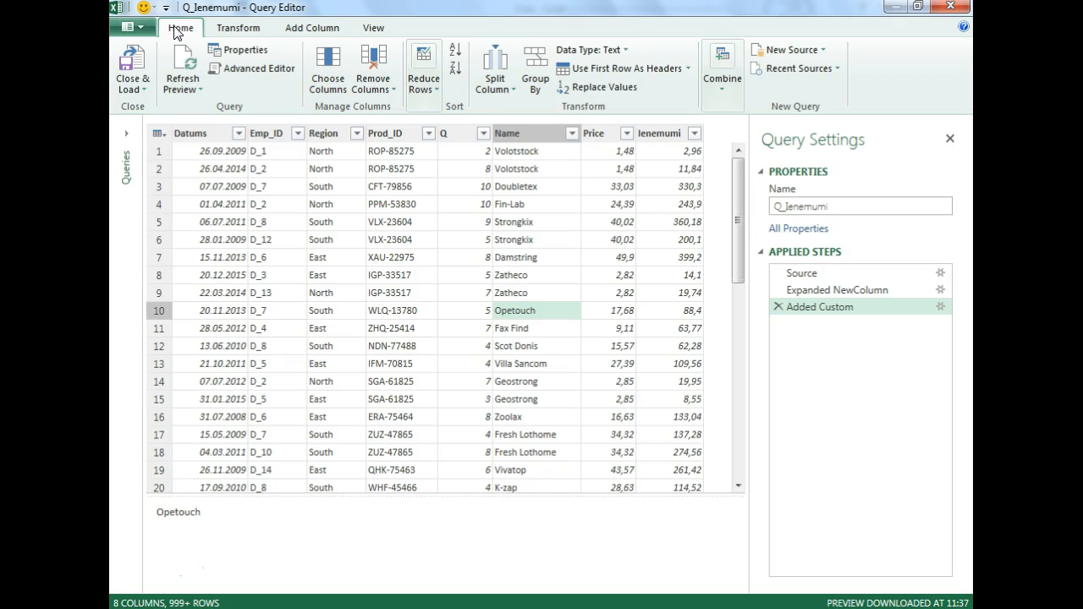
pyautogui.click(135, 81)
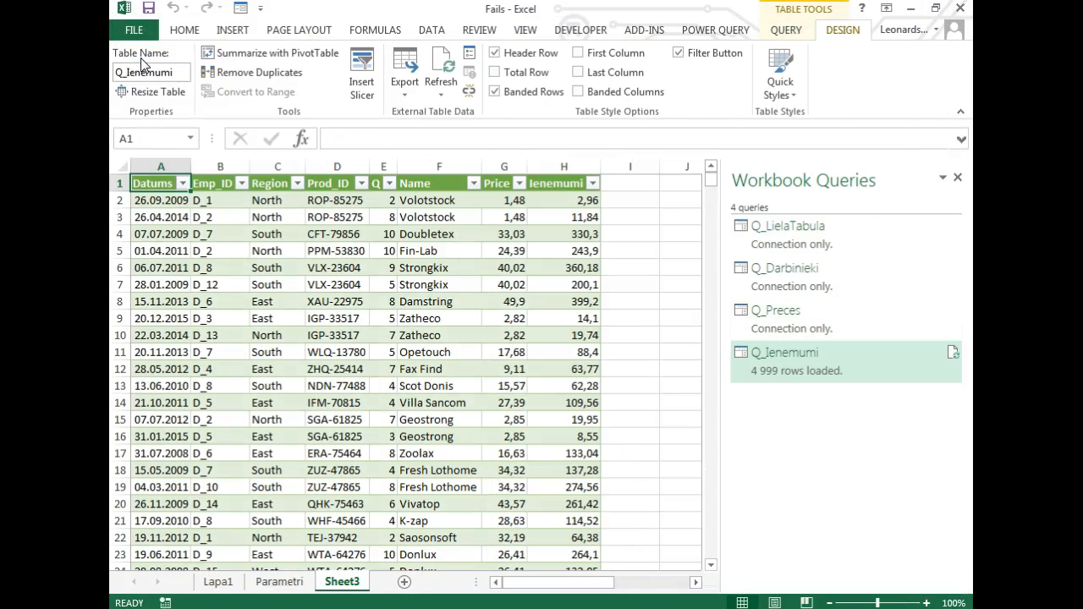
pyautogui.click(270, 217)
pyautogui.click(337, 387)
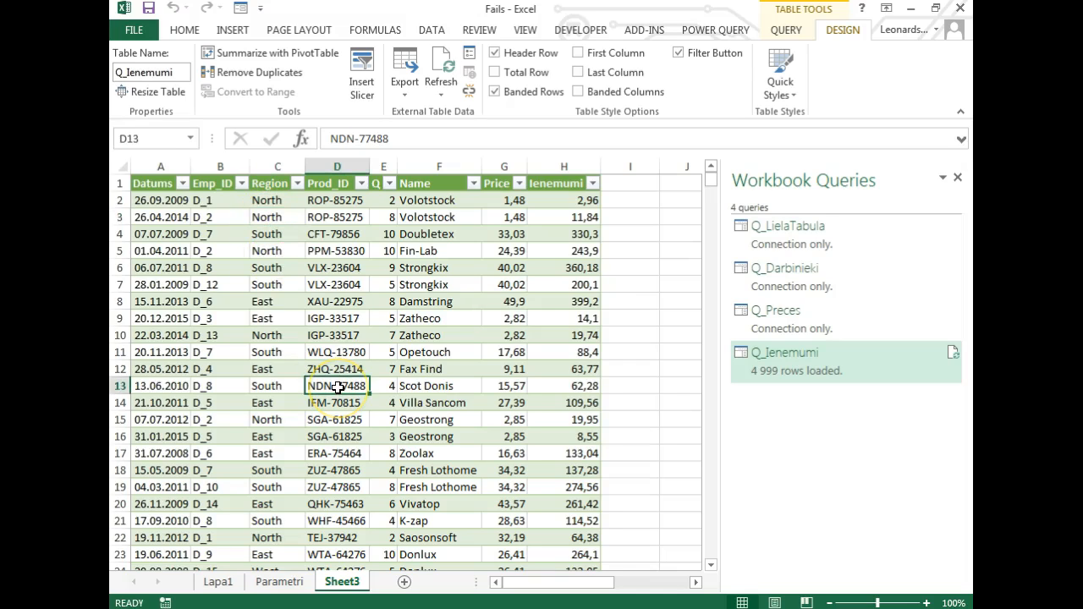
pyautogui.click(350, 268)
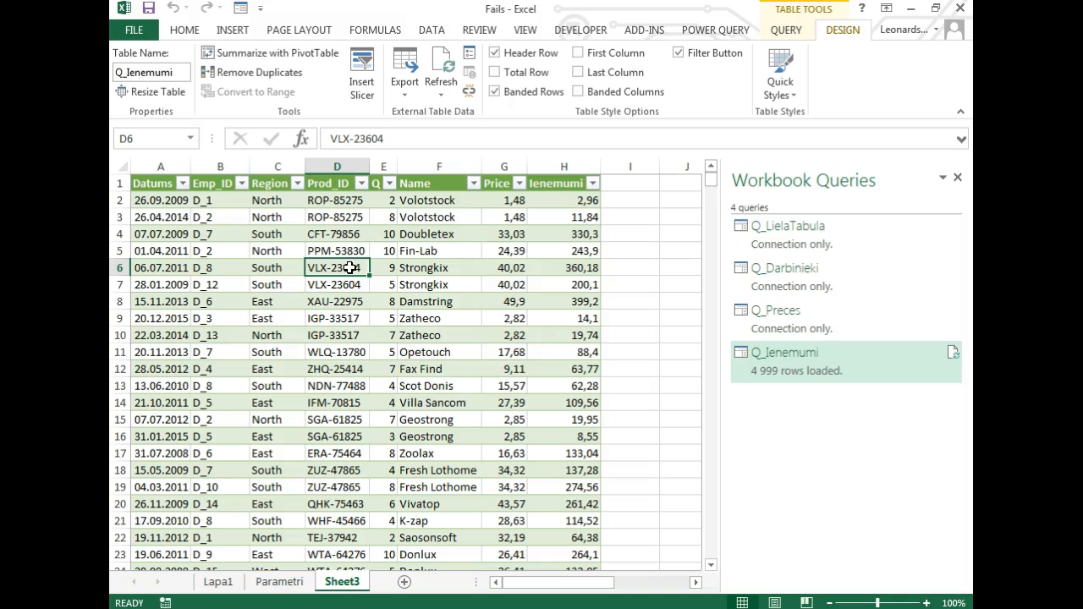
# Step: Change the load destination of the Q_Darbinieki query to a table on a new worksheet
pyautogui.moveTo(749, 286)
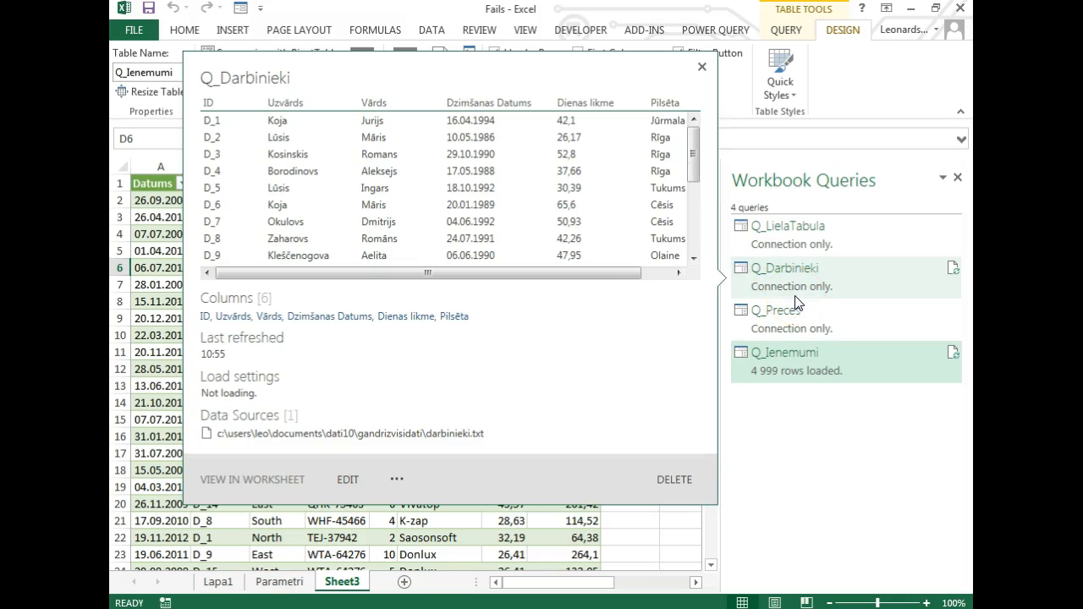
pyautogui.click(764, 533)
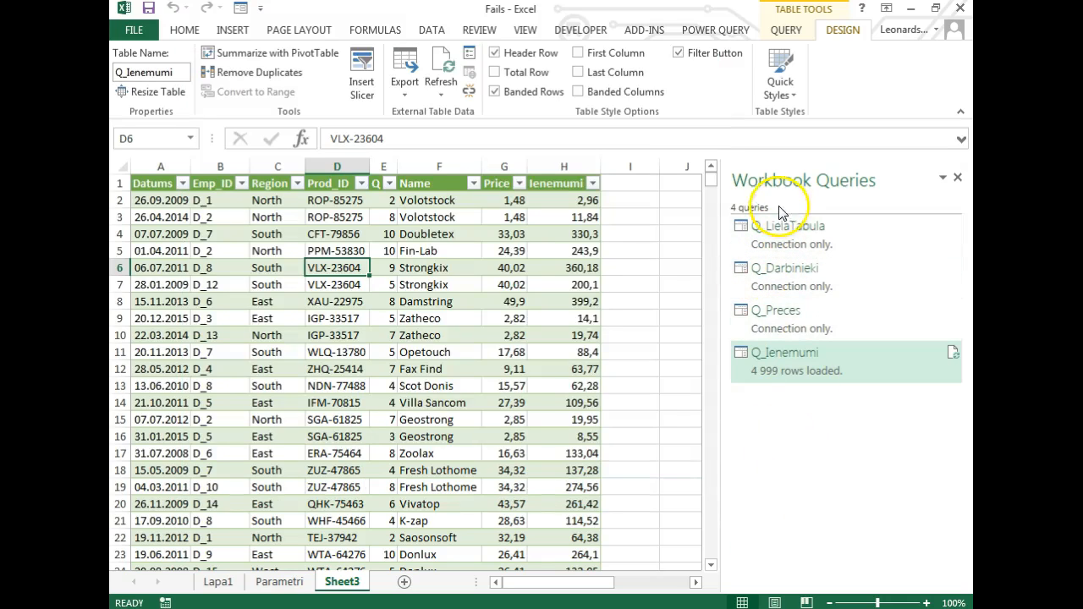
pyautogui.rightClick(780, 289)
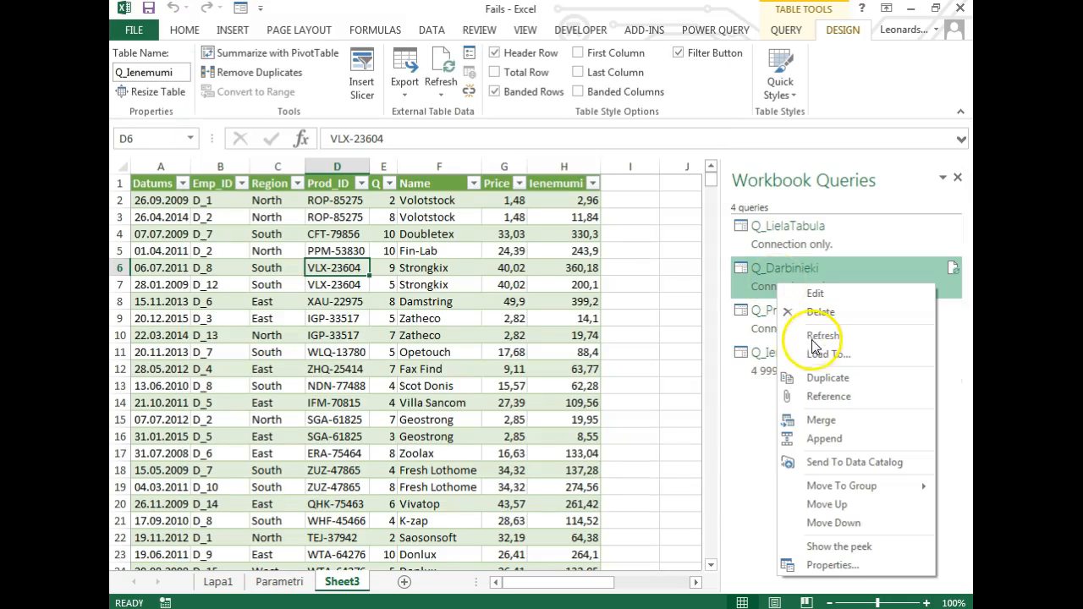
pyautogui.click(421, 242)
pyautogui.click(597, 431)
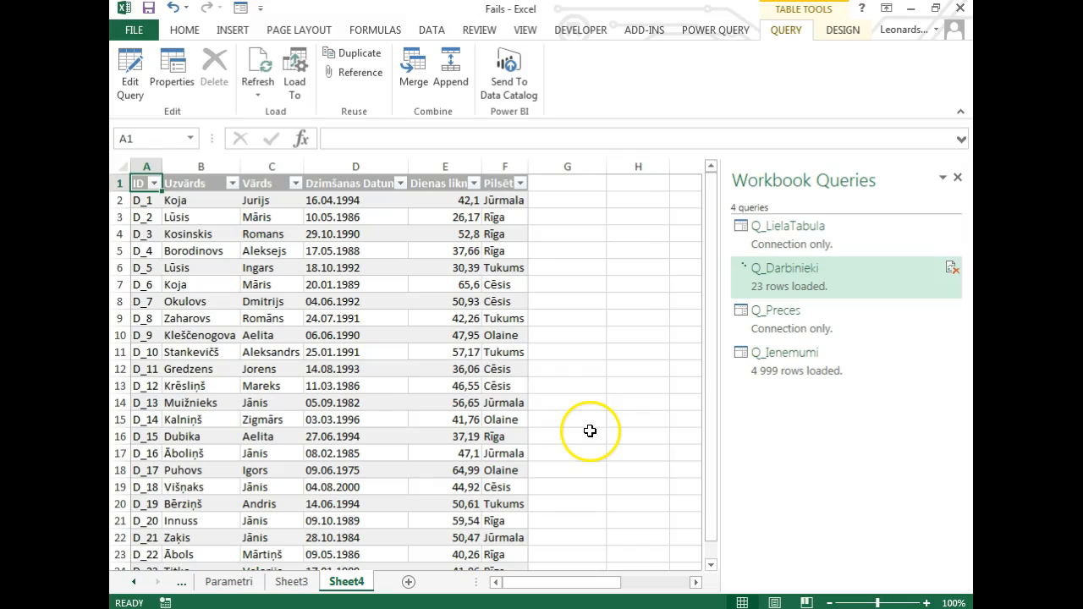
# Step: Examine the name, Dzimšanas Datums and Dienas likme columns of the loaded Q_Darbinieki table
pyautogui.click(263, 286)
pyautogui.click(402, 288)
pyautogui.click(474, 286)
pyautogui.click(470, 402)
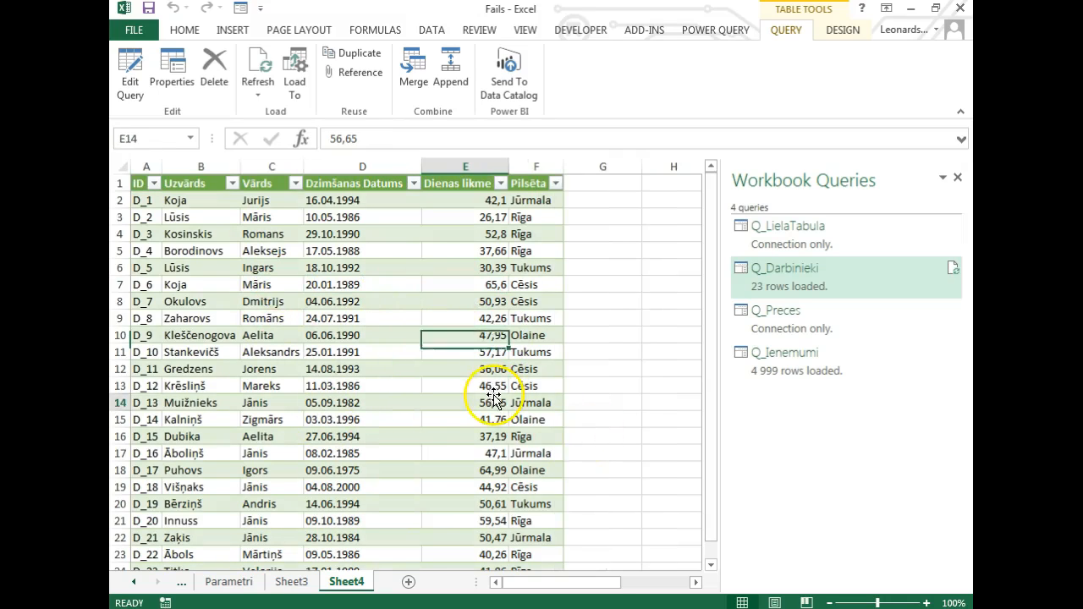
pyautogui.click(343, 234)
pyautogui.click(327, 182)
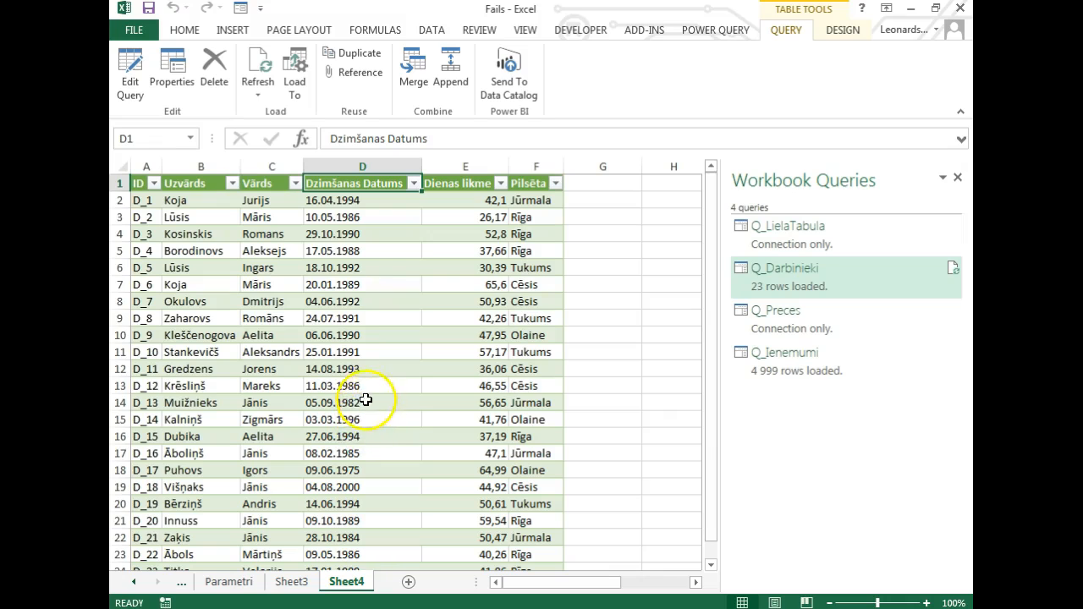
pyautogui.click(341, 202)
pyautogui.click(345, 232)
# Step: Format all the dates in the Dzimšanas Datums column as Short Date
pyautogui.click(353, 177)
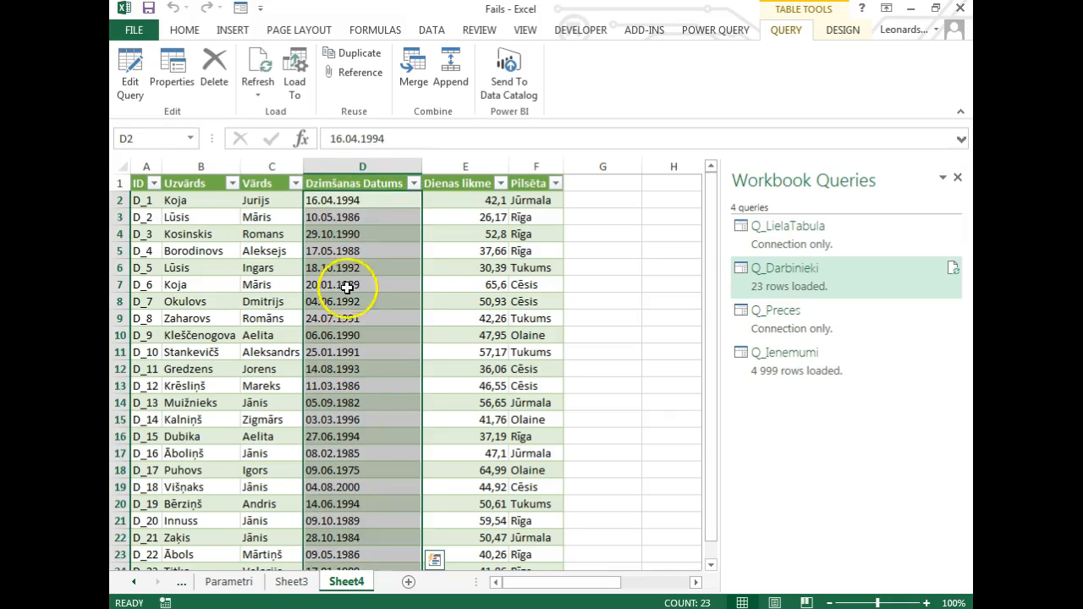
pyautogui.click(335, 200)
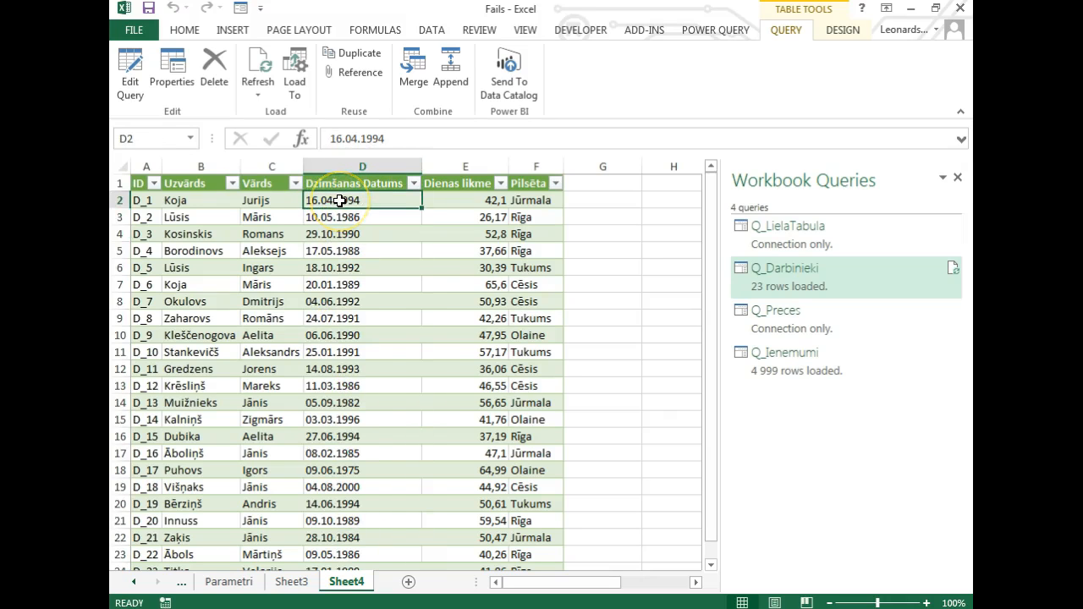
pyautogui.hotkey('ctrl', 'shift', 'Down')
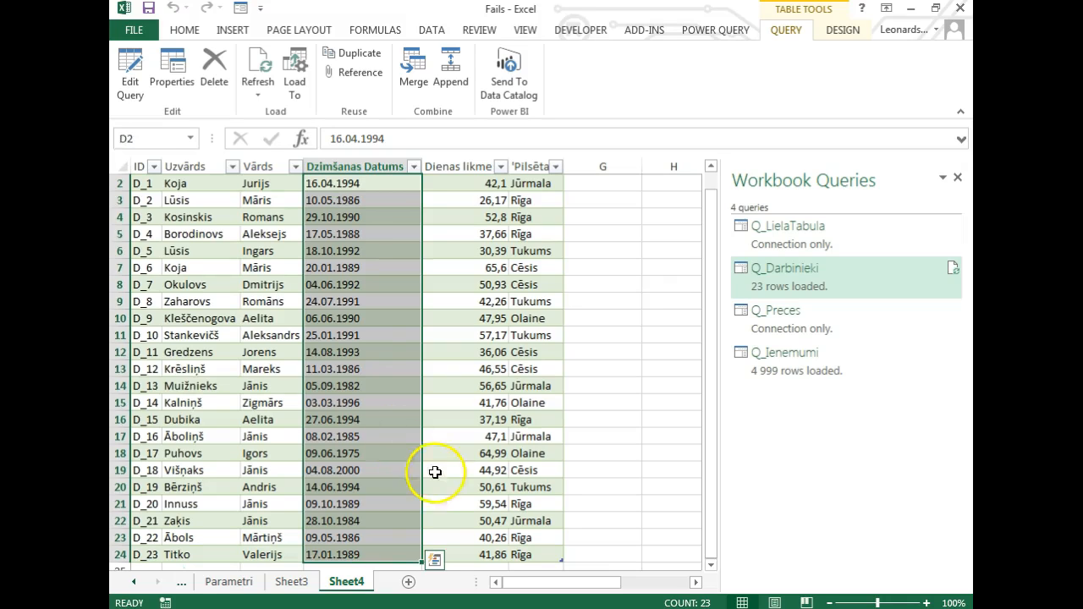
pyautogui.click(184, 30)
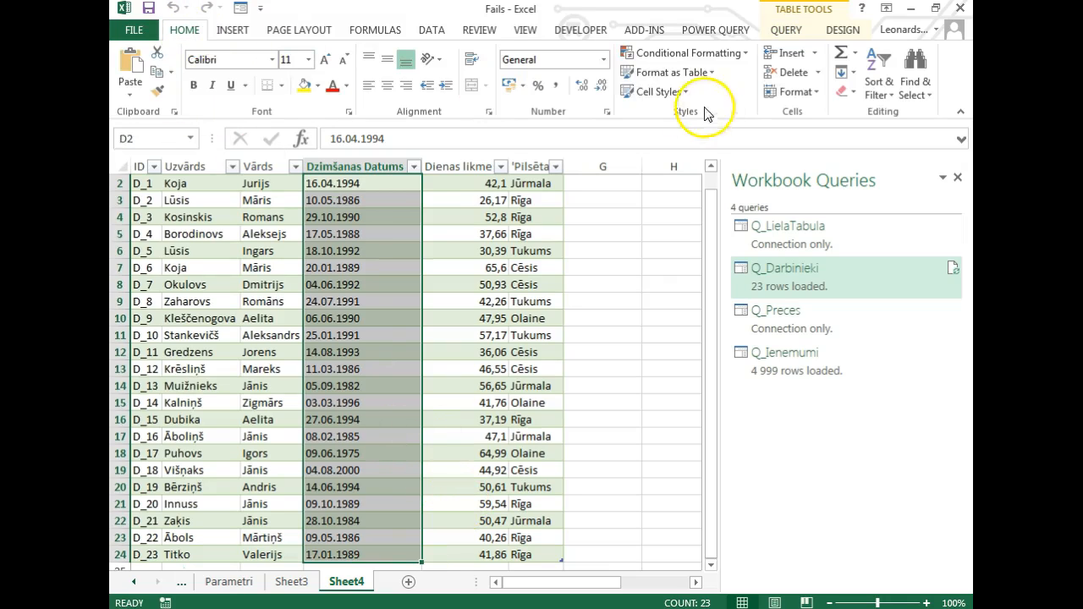
pyautogui.click(604, 60)
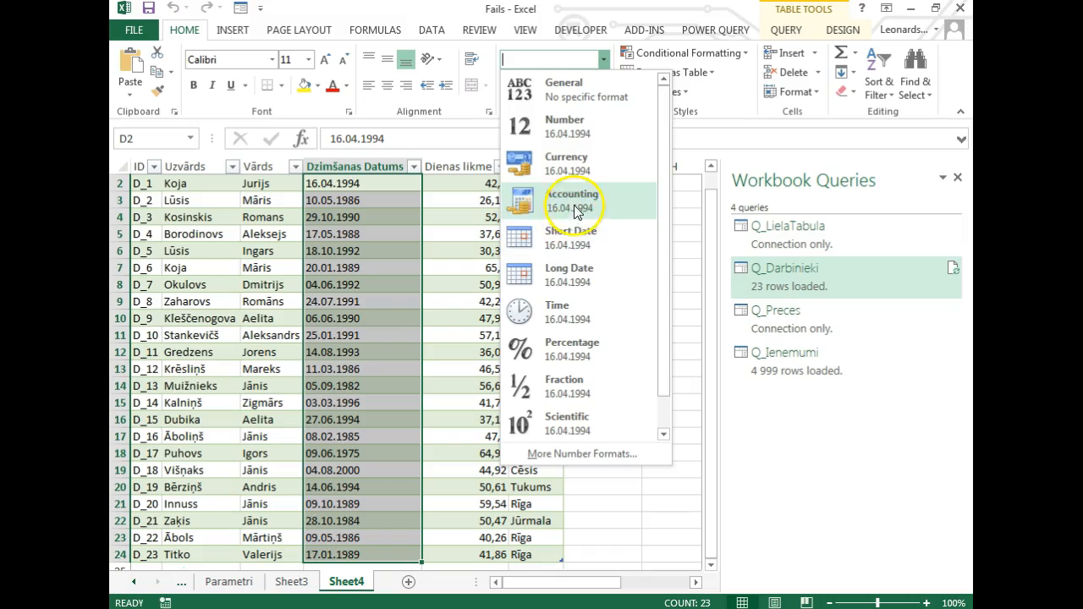
pyautogui.click(565, 240)
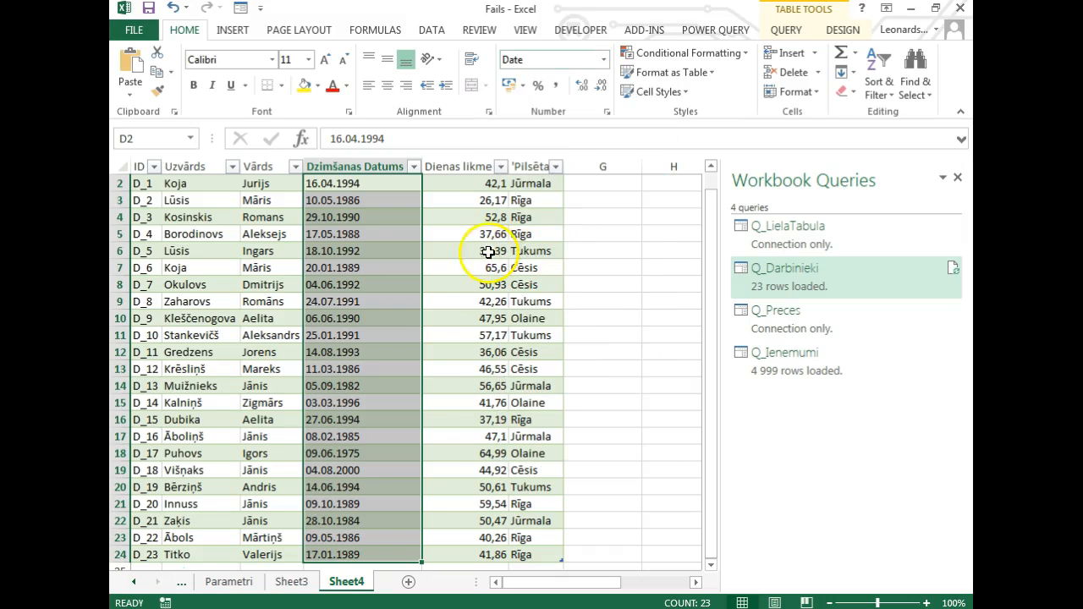
# Step: Undo the Short Date formatting of the Dzimšanas Datums column
pyautogui.click(388, 205)
pyautogui.click(375, 287)
pyautogui.scroll(1, 375, 288)
pyautogui.hotkey('ctrl', 'space')
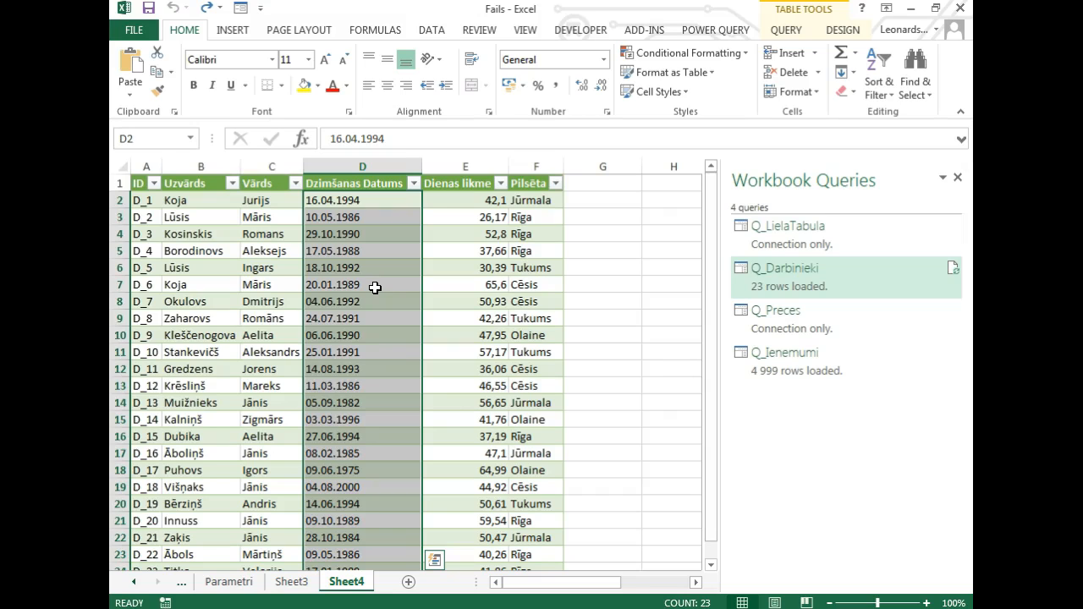
pyautogui.click(458, 255)
pyautogui.click(521, 283)
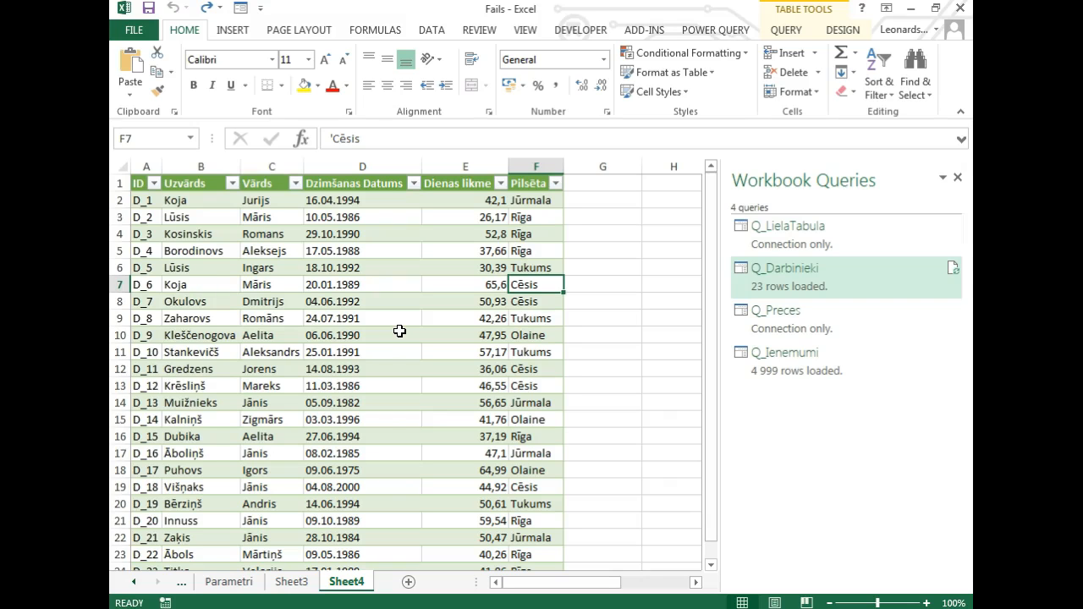
# Step: Compare the Q_Ienemumi table on Sheet3 with the Q_Darbinieki table on Sheet4, including their table names
pyautogui.click(291, 581)
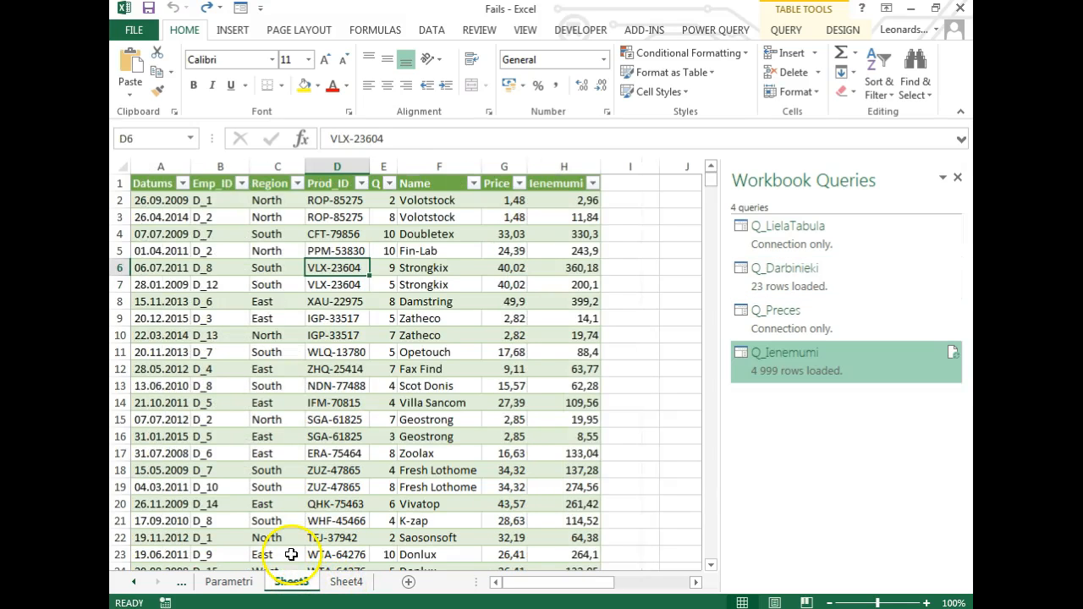
pyautogui.click(287, 302)
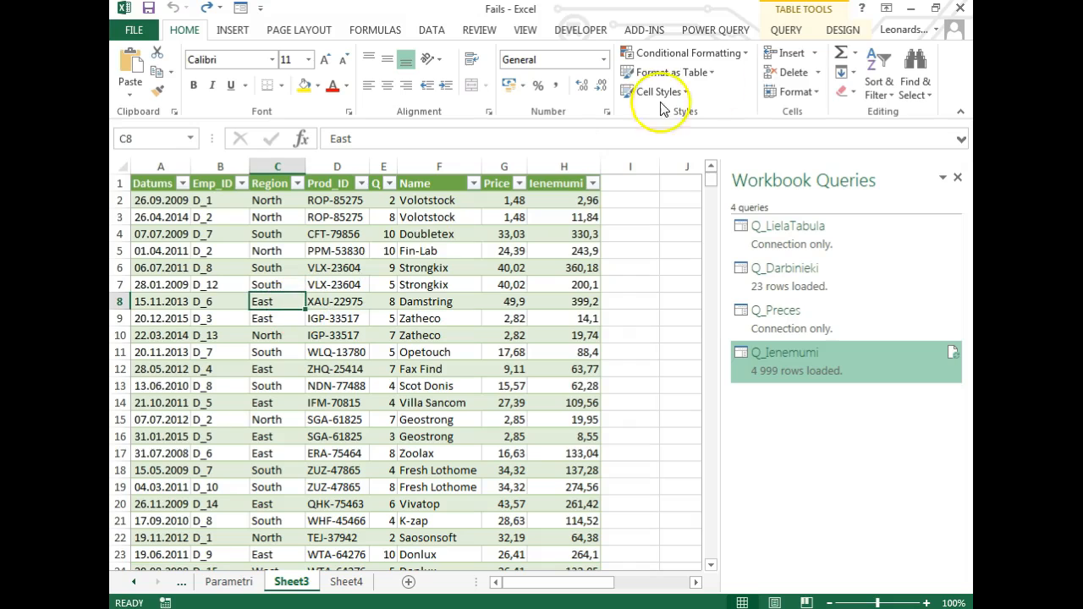
pyautogui.click(857, 32)
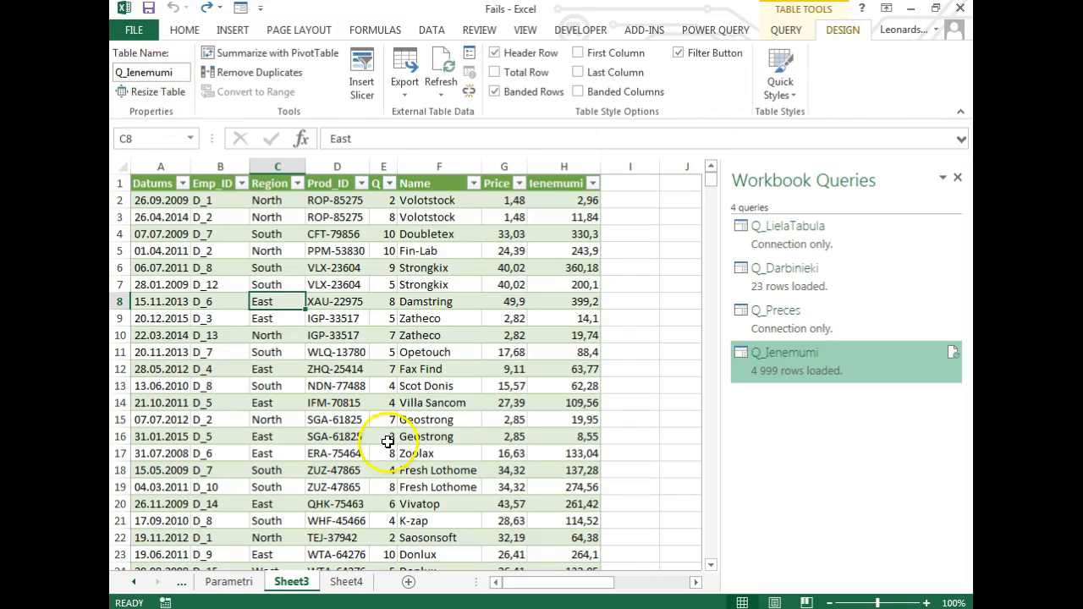
pyautogui.click(263, 419)
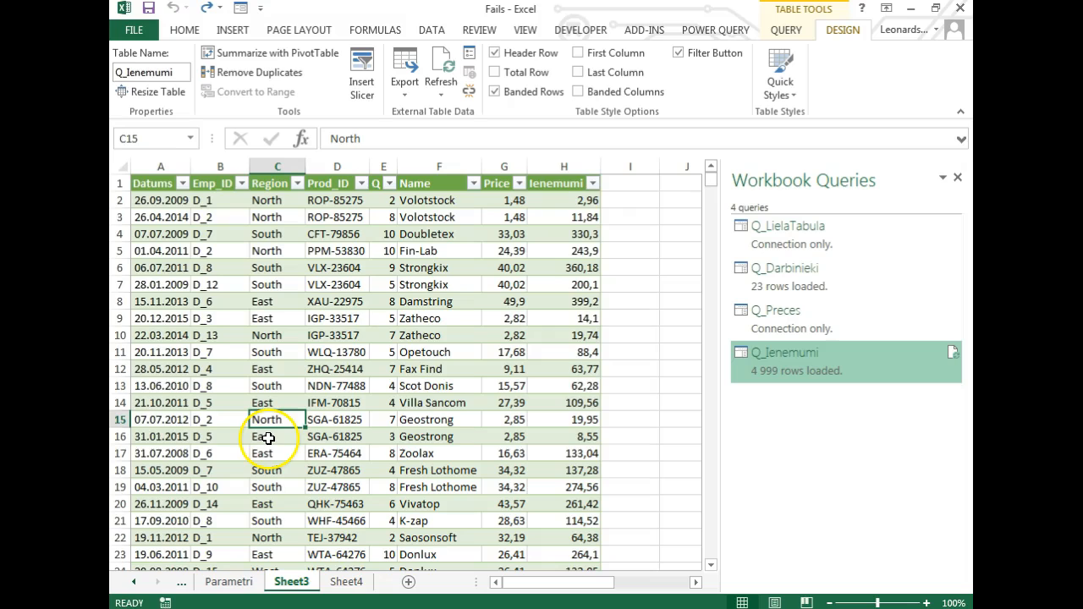
pyautogui.click(346, 581)
pyautogui.click(295, 387)
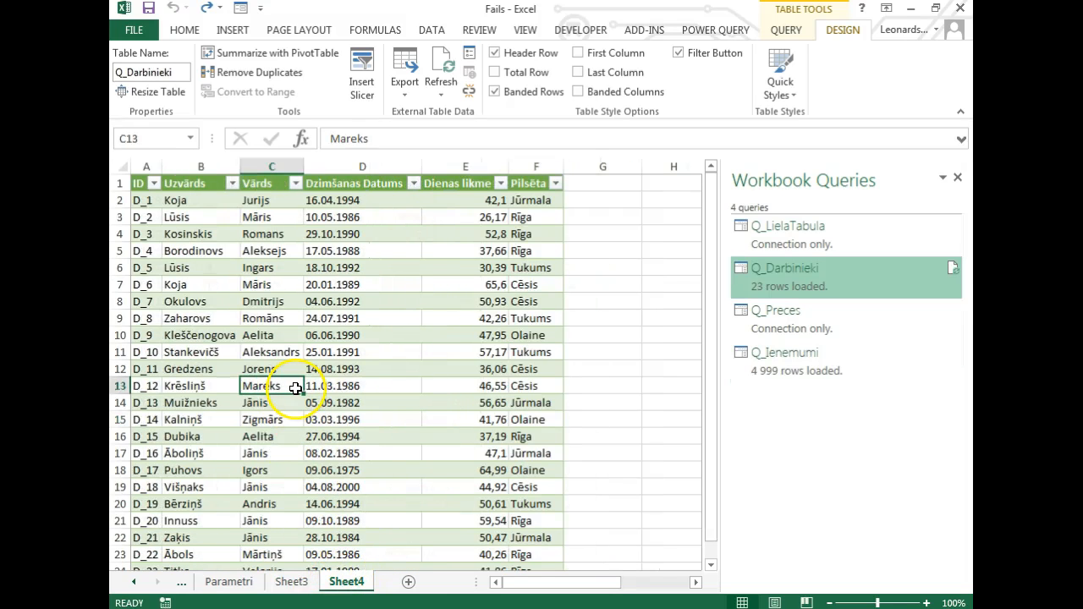
pyautogui.click(399, 280)
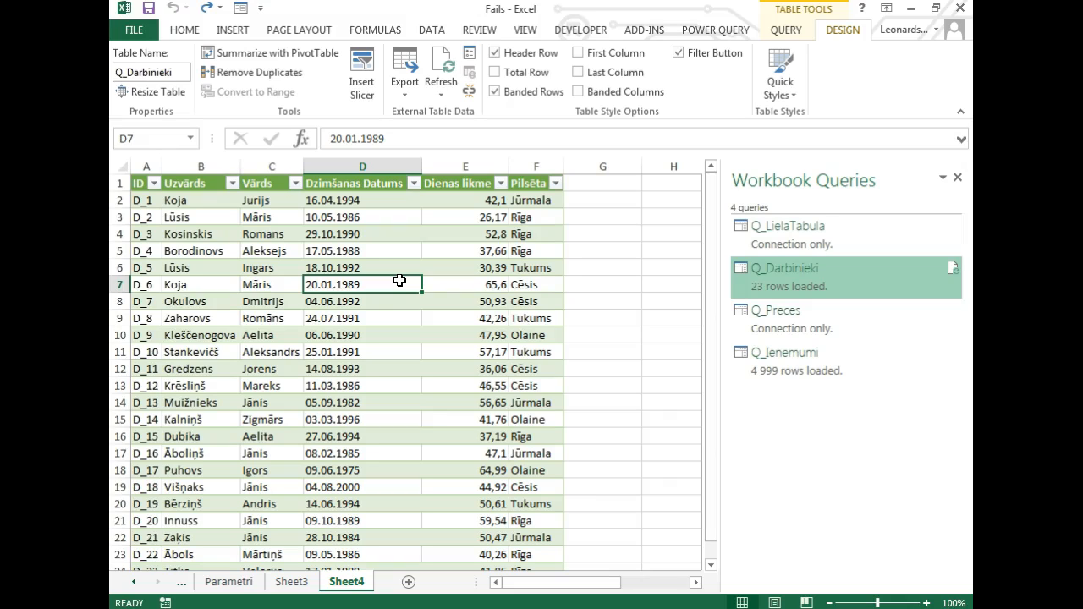
pyautogui.click(338, 371)
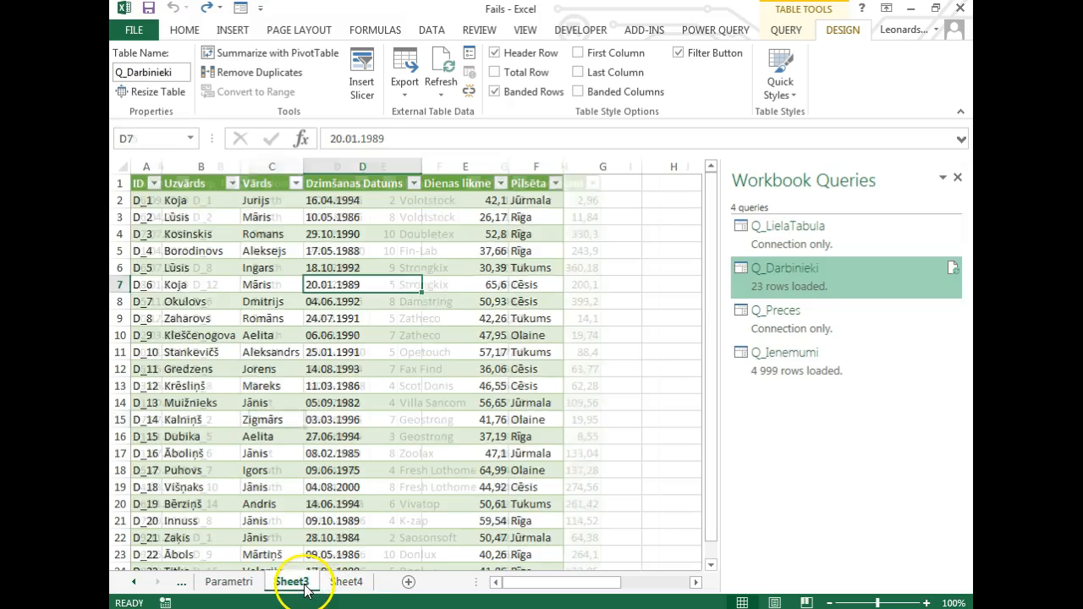
# Step: Compare the Emp_ID column of Q_Ienemumi on Sheet3 with the ID column of Q_Darbinieki on Sheet4
pyautogui.click(291, 581)
pyautogui.moveTo(218, 184); pyautogui.dragTo(213, 496)
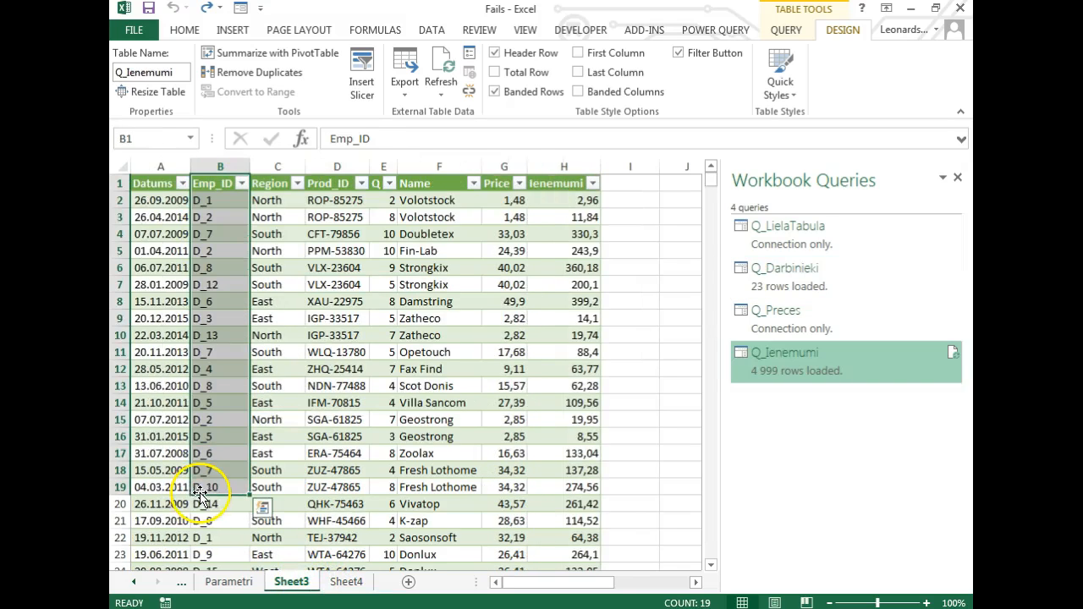
pyautogui.click(347, 581)
pyautogui.moveTo(133, 184); pyautogui.dragTo(144, 336)
pyautogui.click(144, 336)
pyautogui.moveTo(147, 183); pyautogui.dragTo(151, 457)
pyautogui.click(145, 385)
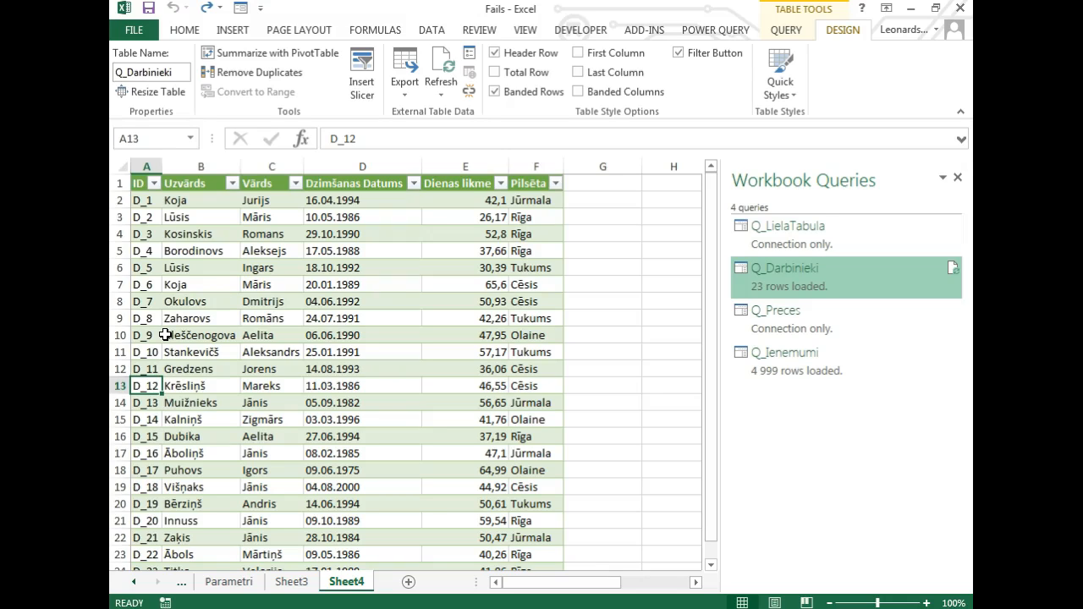
# Step: Start a new table relationship with Q_Ienemumi as the table and Emp_ID as its foreign column
pyautogui.click(431, 30)
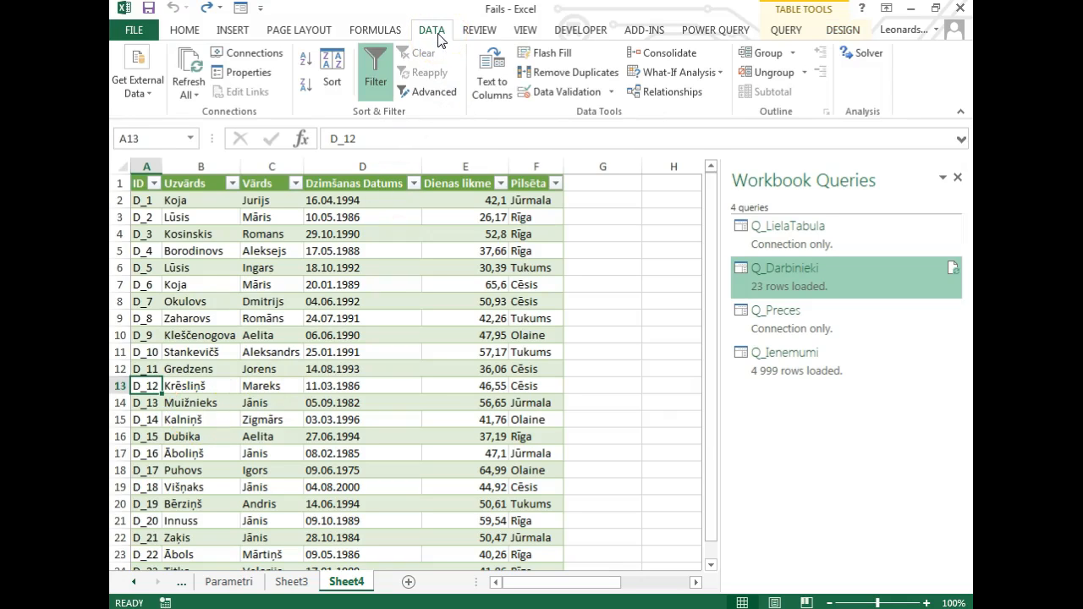
pyautogui.click(673, 95)
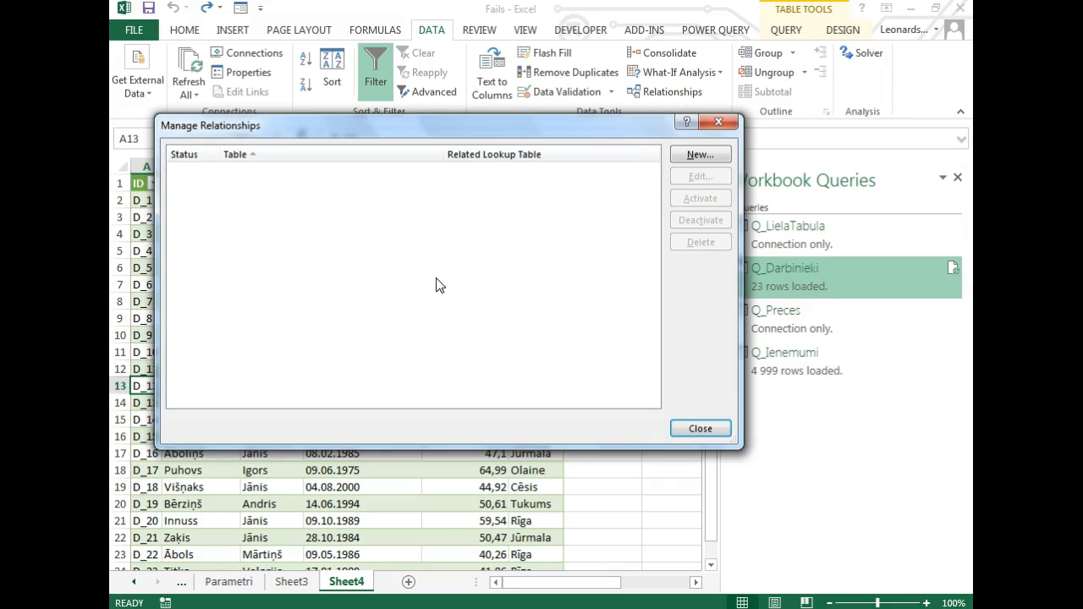
pyautogui.click(707, 153)
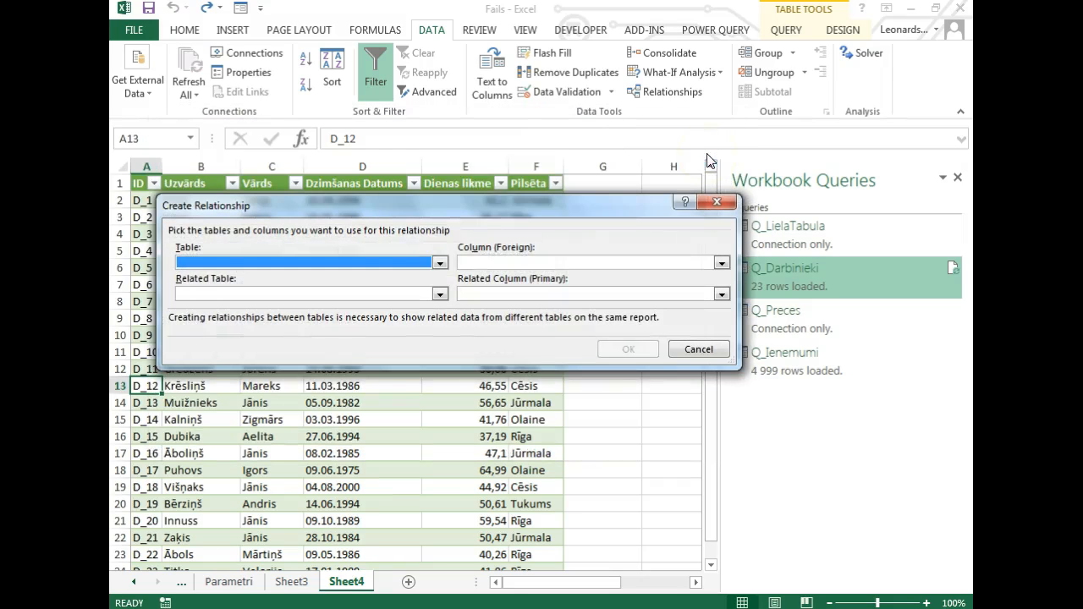
pyautogui.moveTo(550, 217); pyautogui.dragTo(581, 136)
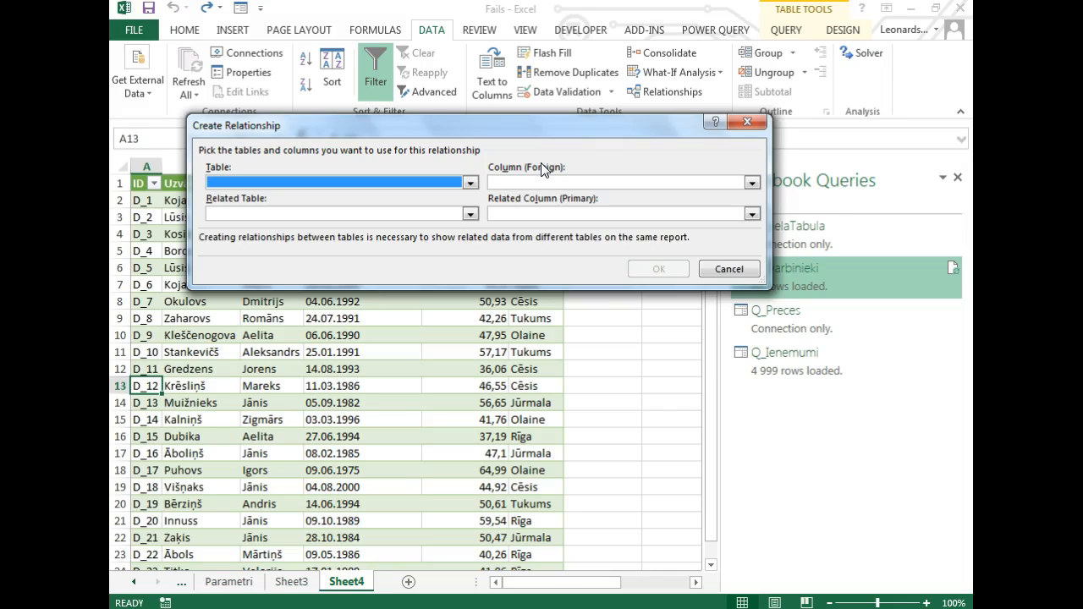
pyautogui.click(349, 181)
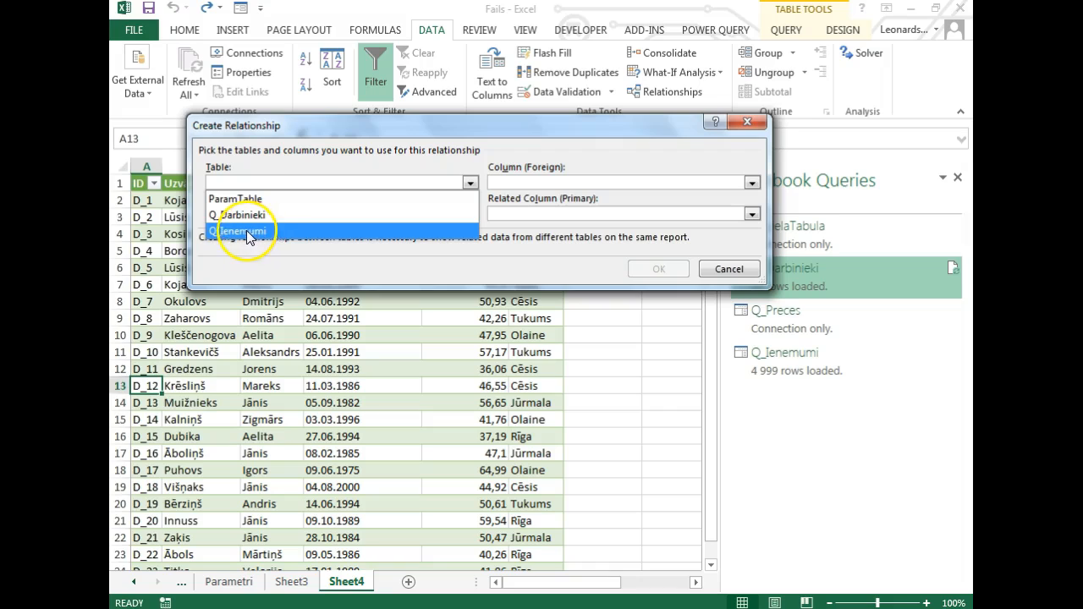
pyautogui.click(246, 230)
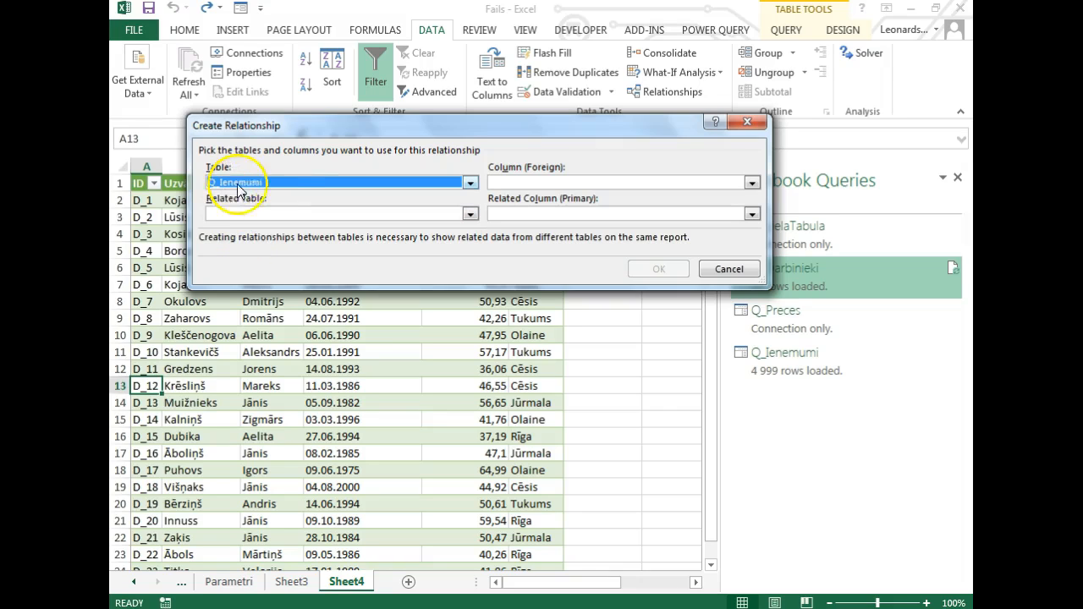
pyautogui.click(753, 184)
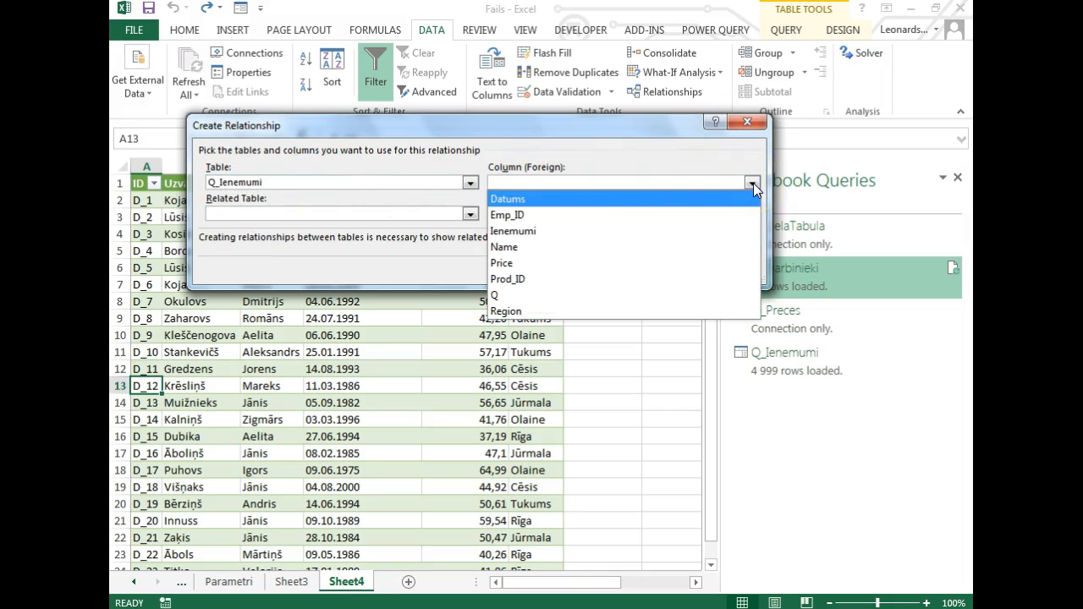
pyautogui.click(584, 218)
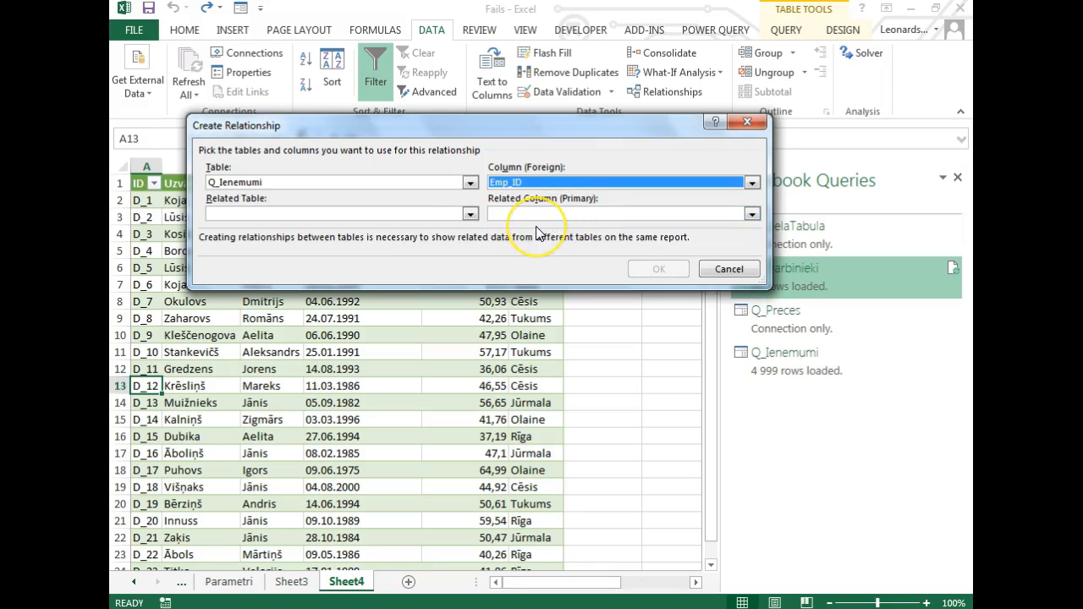
# Step: Set Q_Darbinieki as the related table with ID as the primary column, and create the relationship
pyautogui.click(470, 214)
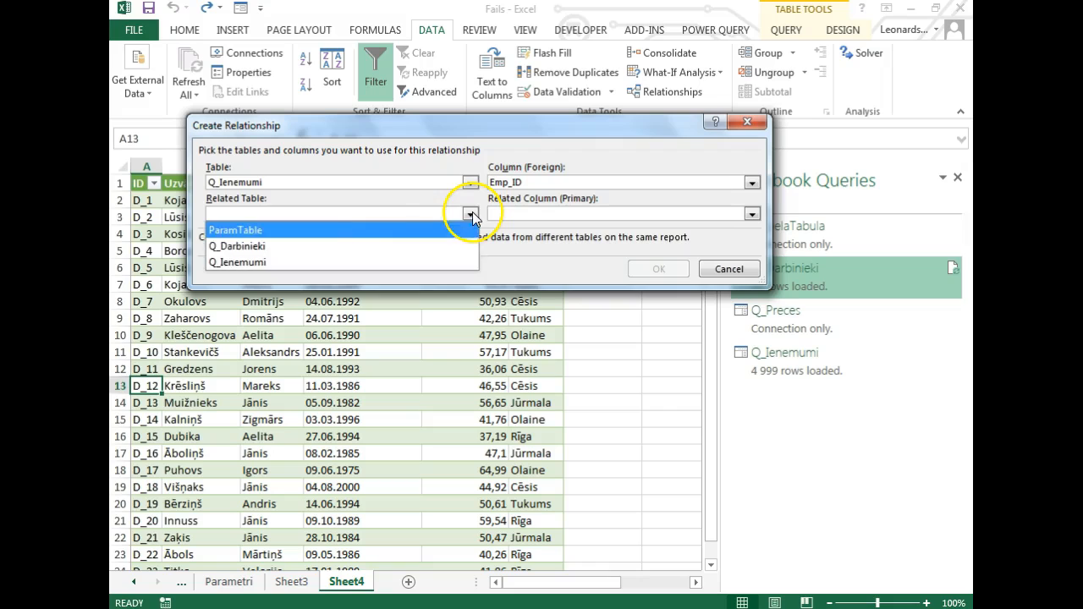
pyautogui.click(375, 251)
pyautogui.click(529, 214)
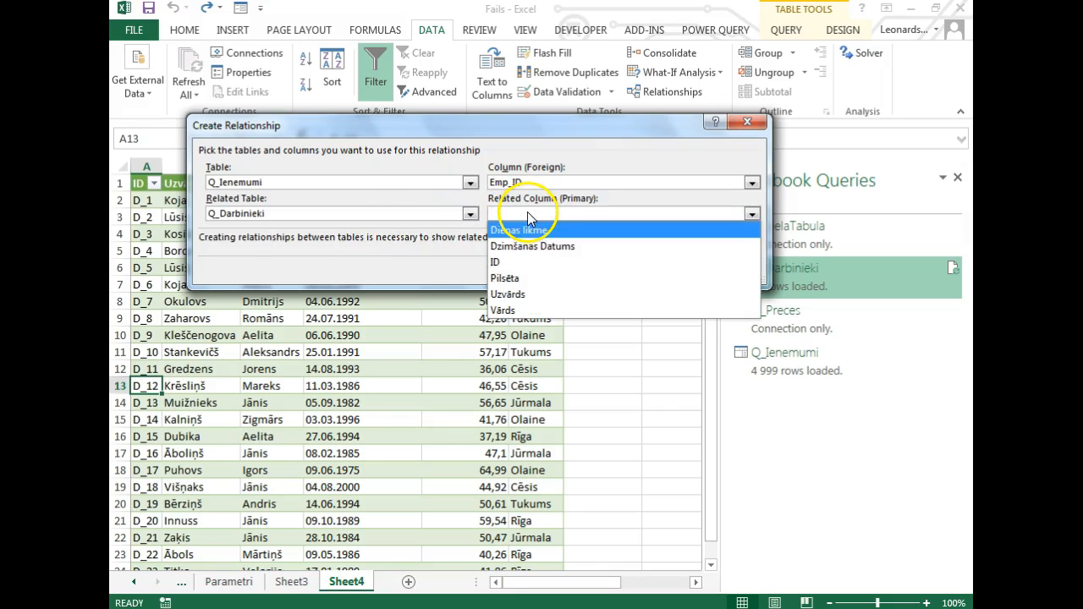
pyautogui.click(507, 263)
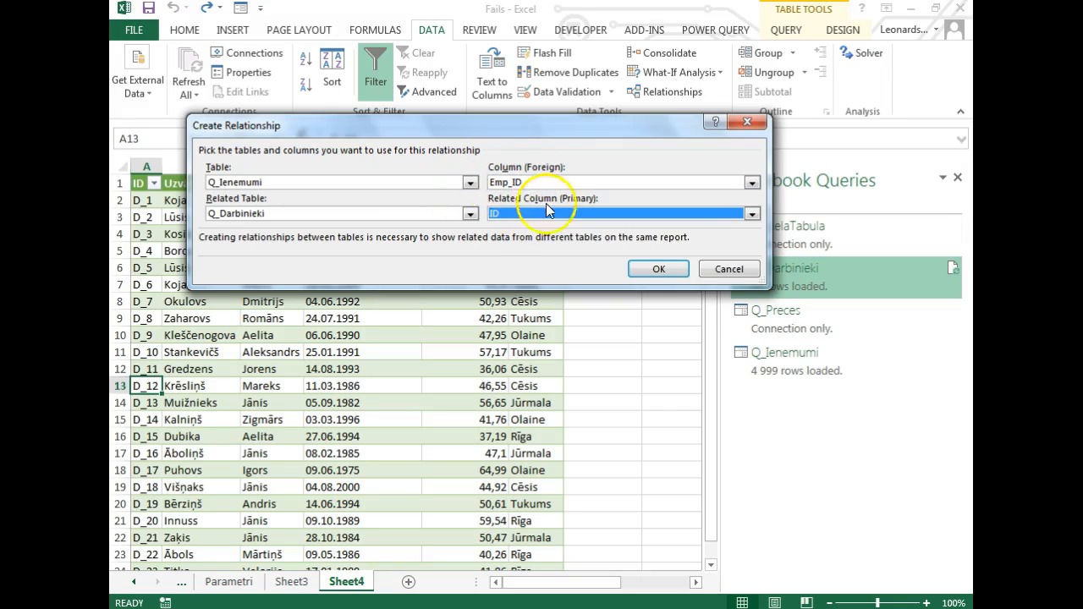
pyautogui.click(651, 269)
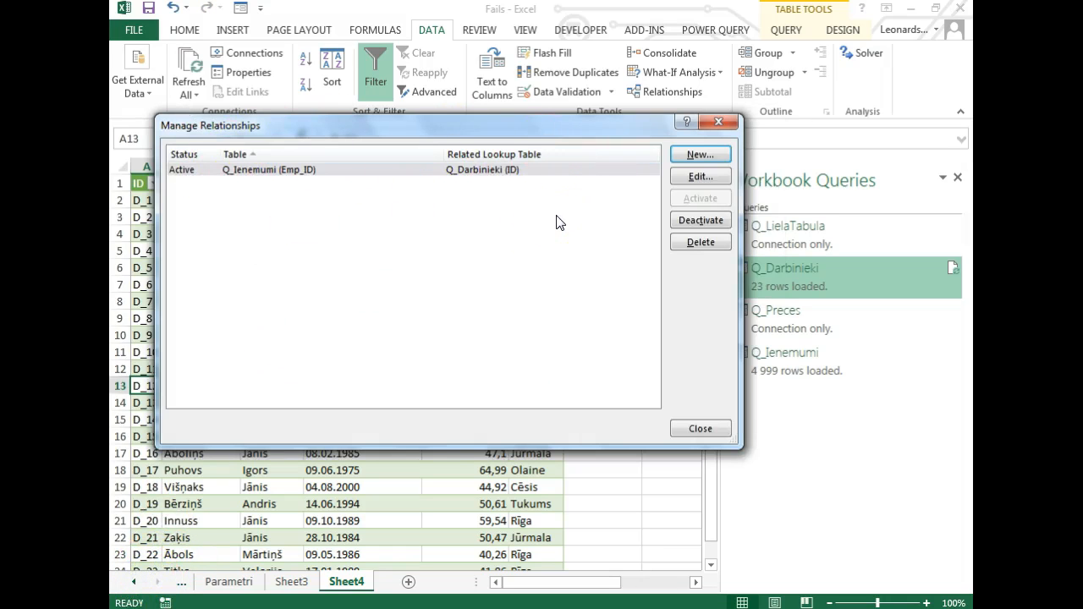
pyautogui.click(718, 435)
# Step: Review the Q_Darbinieki and Q_Ienemumi worksheet tables, and read task 5 of the 10LD.pdf assignment in Adobe Reader
pyautogui.click(462, 304)
pyautogui.click(376, 404)
pyautogui.click(212, 353)
pyautogui.click(348, 318)
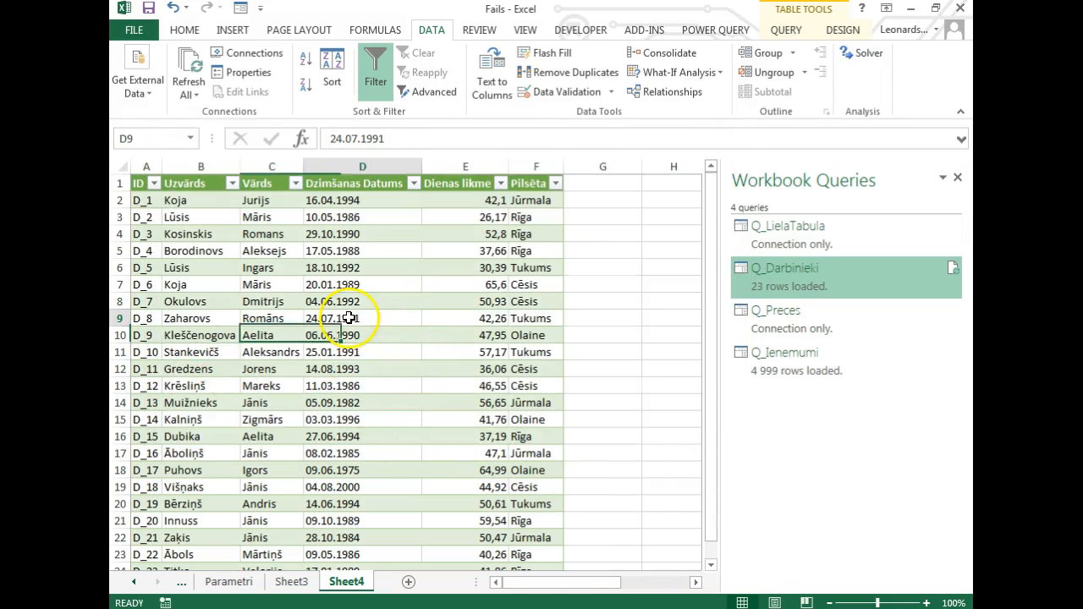
pyautogui.click(292, 581)
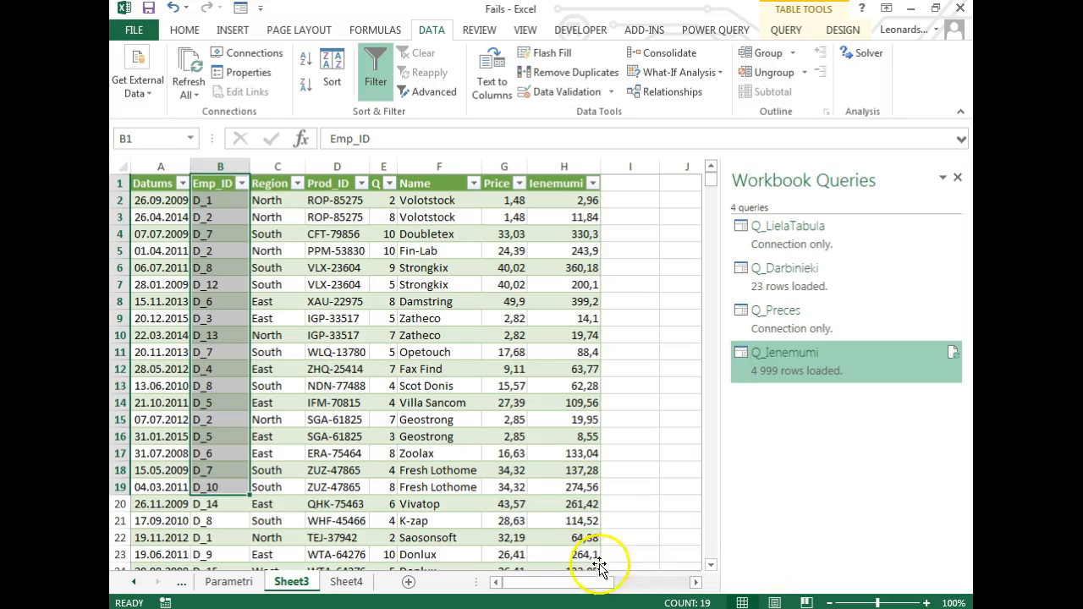
pyautogui.click(504, 420)
pyautogui.click(336, 369)
pyautogui.click(337, 298)
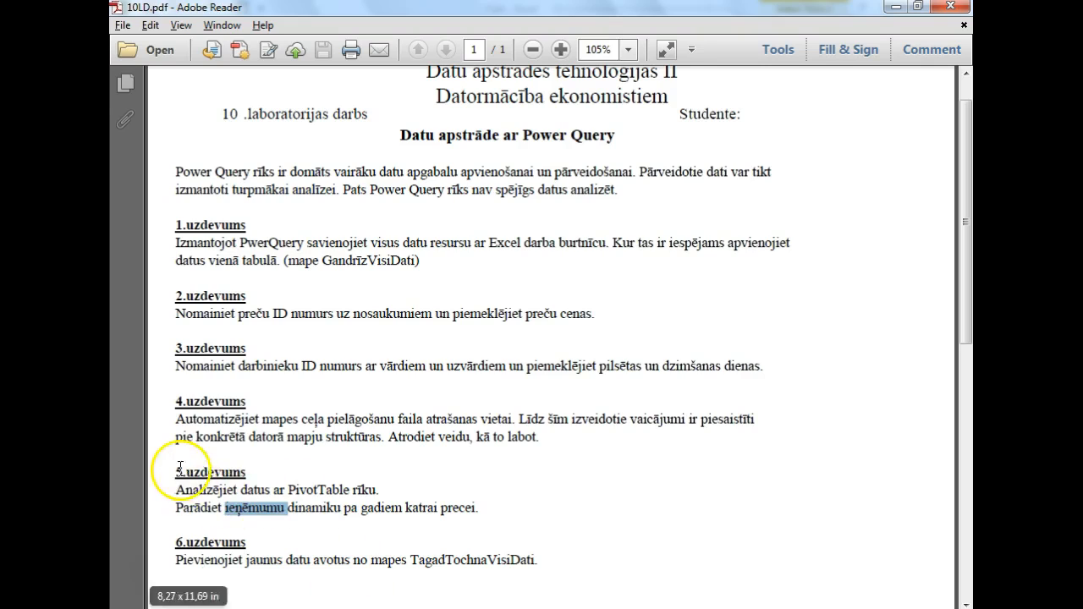
pyautogui.moveTo(180, 468); pyautogui.dragTo(494, 510)
pyautogui.click(479, 507)
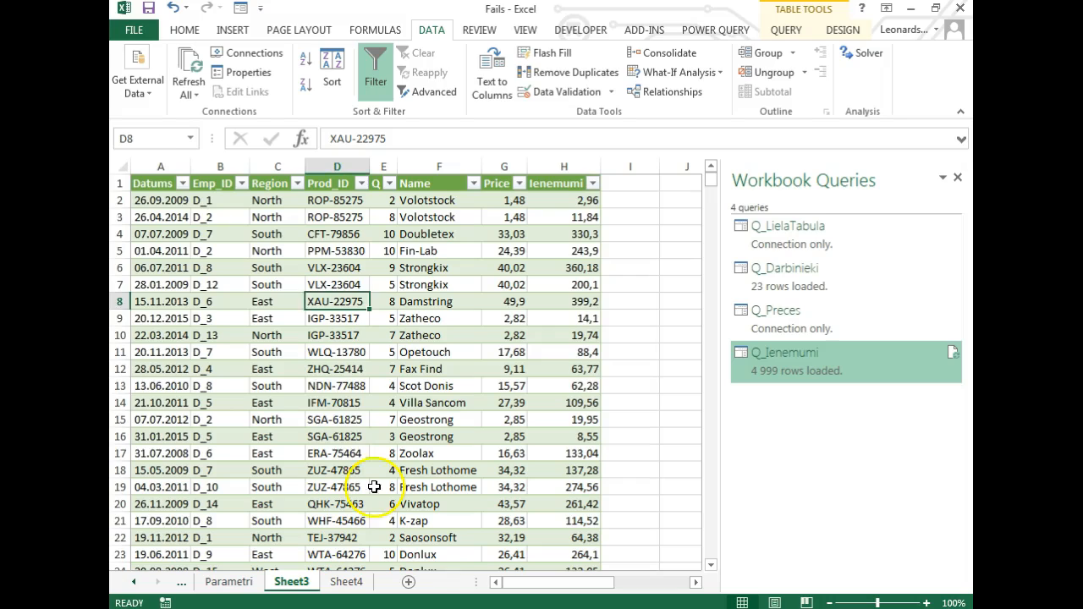
pyautogui.press('Down')
pyautogui.press('Down')
pyautogui.press('Down')
pyautogui.press('Down')
pyautogui.press('Down')
pyautogui.press('Down')
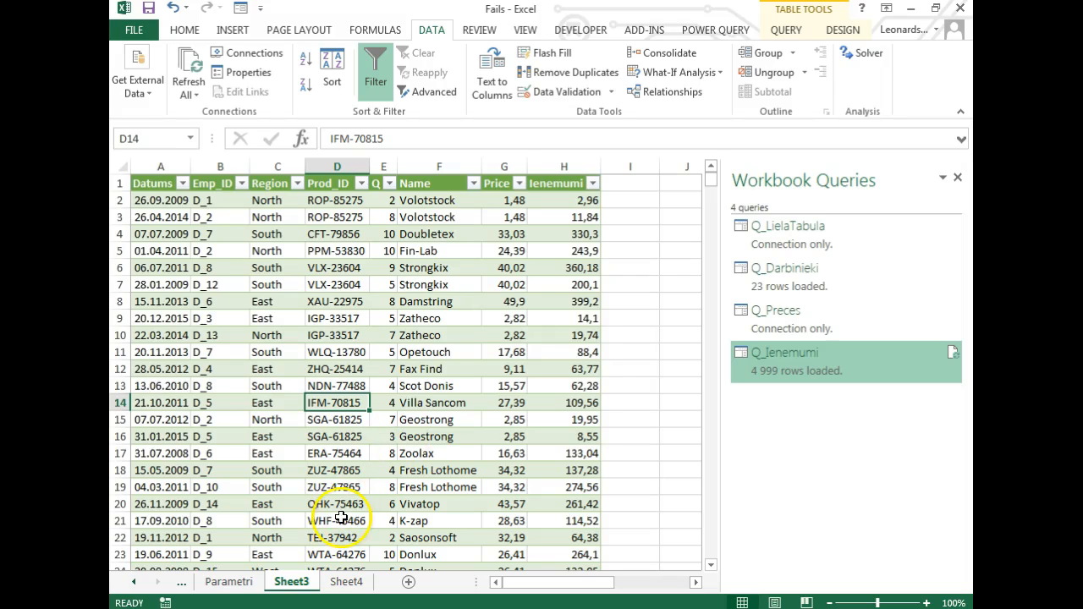
# Step: Create a PivotTable from the Q_Ienemumi table on a new worksheet, and close the Workbook Queries list
pyautogui.click(335, 284)
pyautogui.click(237, 33)
pyautogui.click(138, 66)
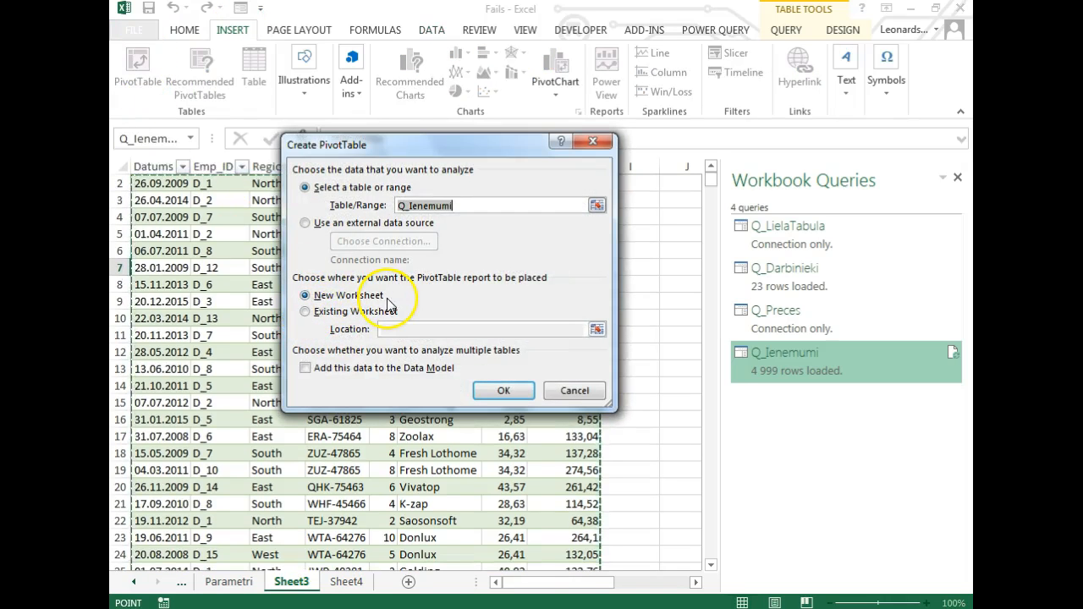
pyautogui.click(504, 390)
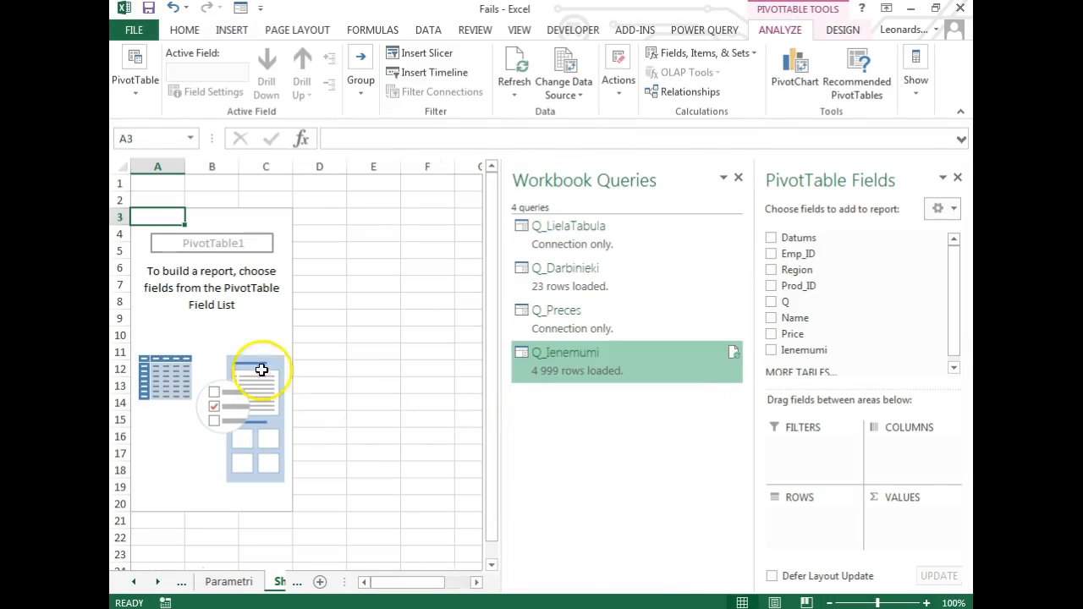
pyautogui.moveTo(503, 178); pyautogui.dragTo(743, 180)
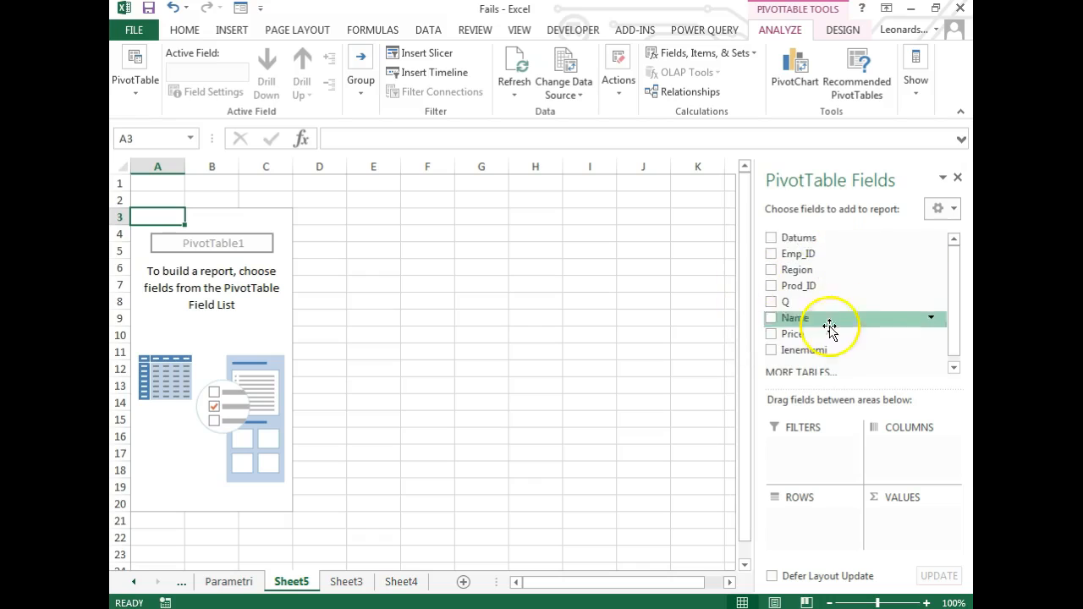
# Step: Put Name in the rows and the sum of Ienemumi in the values, and create a new Data Model PivotTable for using multiple tables
pyautogui.moveTo(796, 319); pyautogui.dragTo(814, 520)
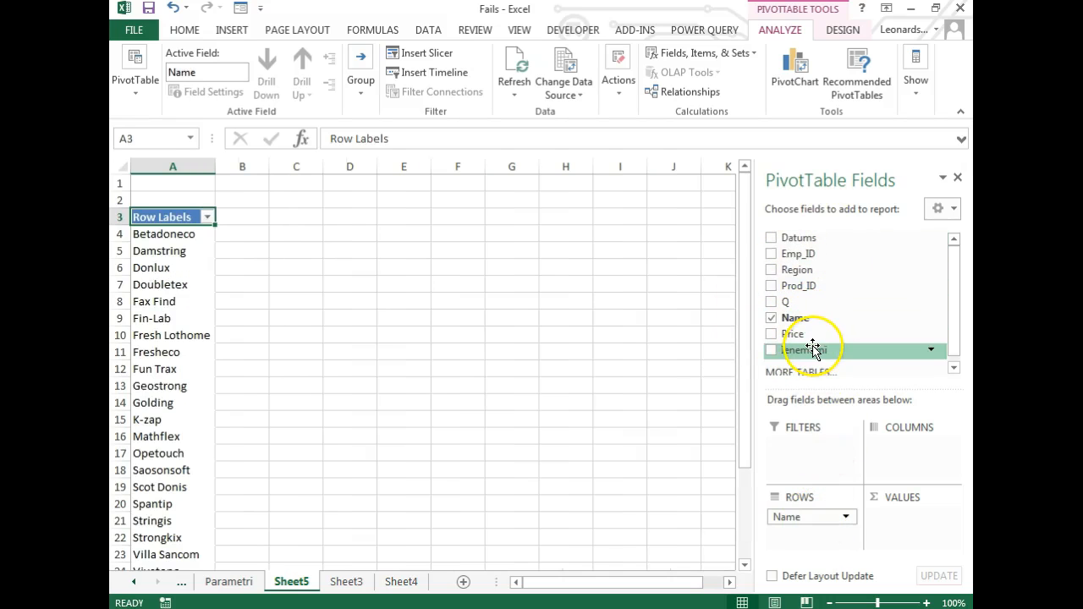
pyautogui.moveTo(810, 350); pyautogui.dragTo(889, 536)
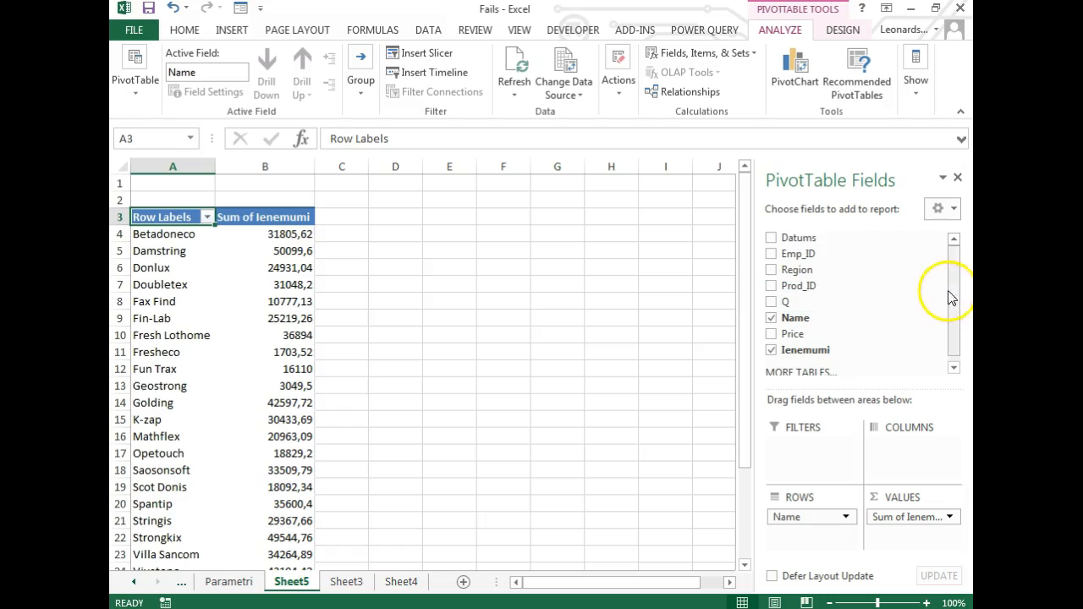
pyautogui.moveTo(954, 300); pyautogui.dragTo(954, 323)
pyautogui.click(801, 369)
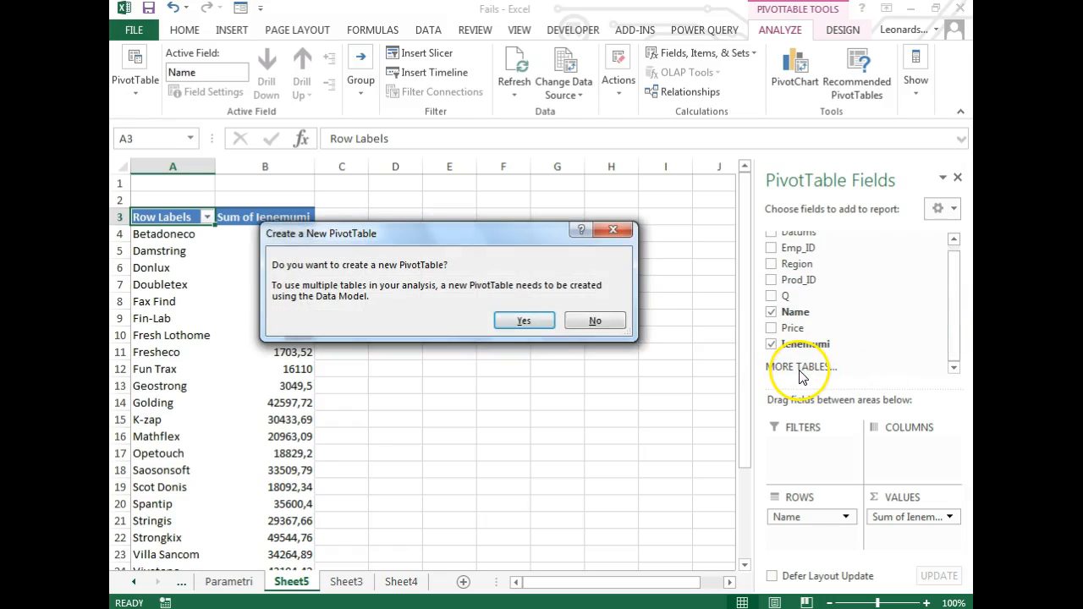
pyautogui.click(525, 321)
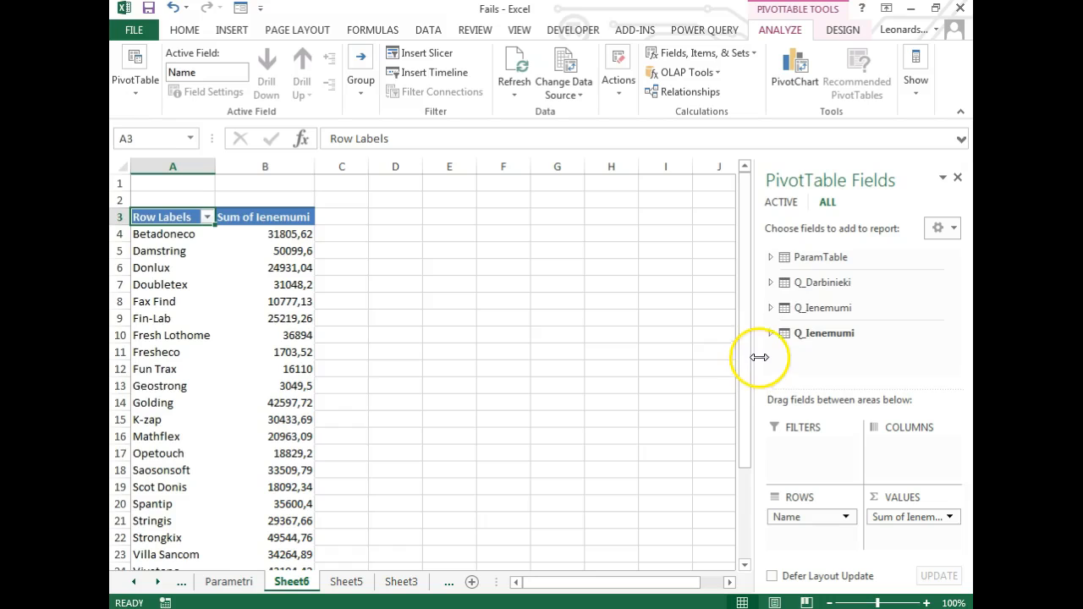
# Step: Remove the Name and Ienemumi fields of the last listed Q_Ienemumi table from the new PivotTable
pyautogui.click(772, 310)
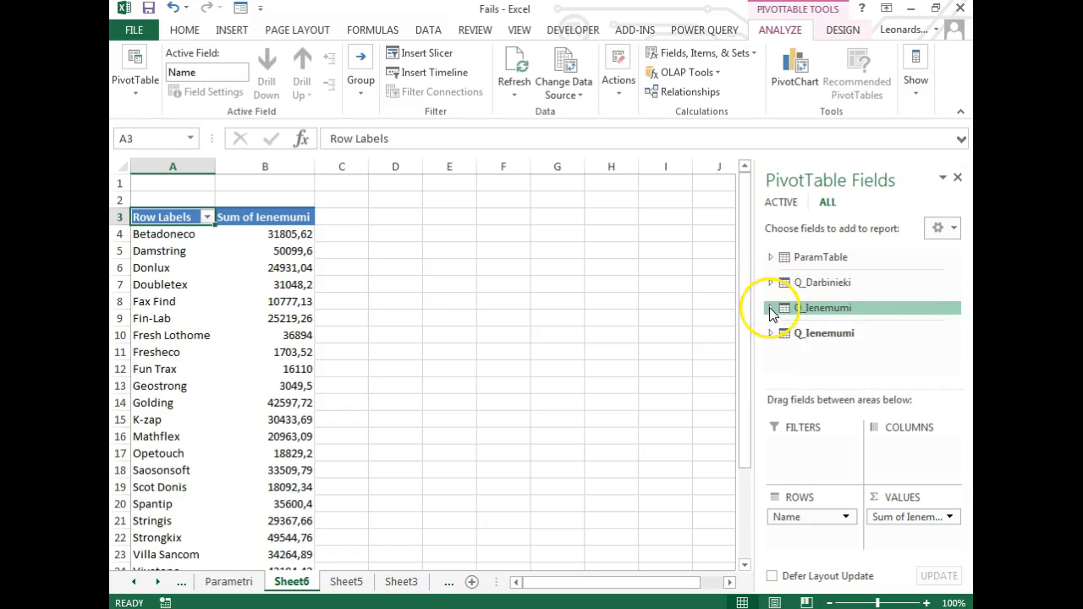
pyautogui.click(773, 258)
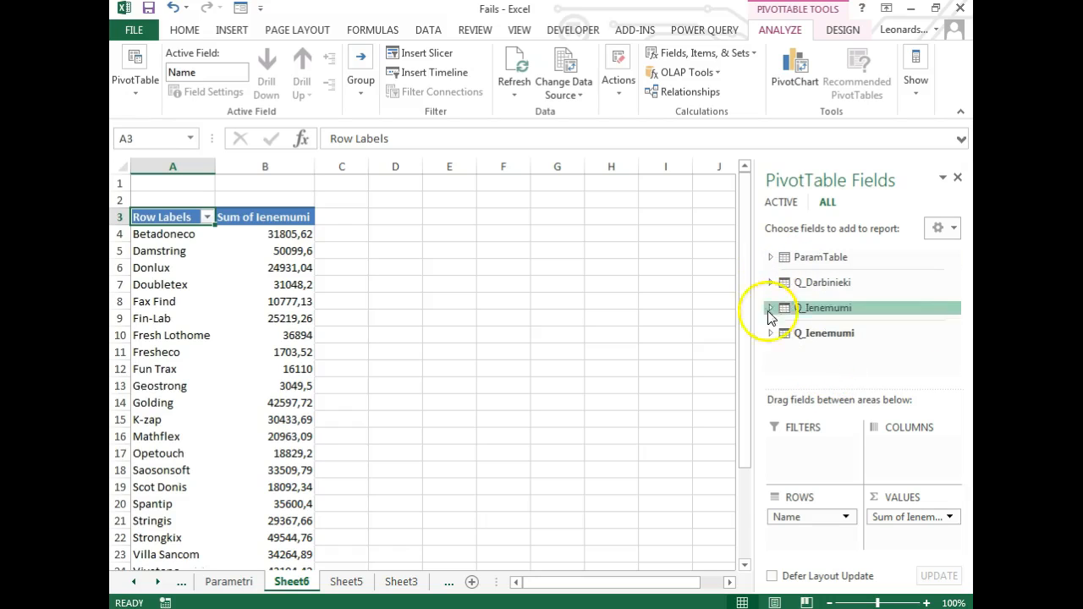
pyautogui.click(771, 333)
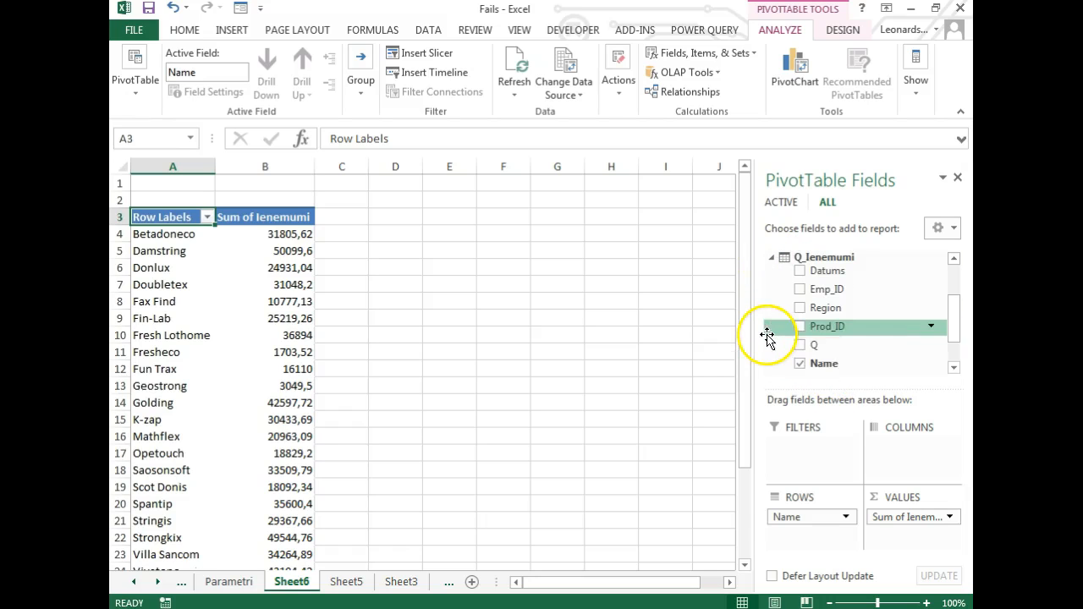
pyautogui.click(800, 363)
pyautogui.scroll(-1, 802, 365)
pyautogui.click(799, 355)
pyautogui.scroll(-1, 791, 335)
pyautogui.click(770, 291)
# Step: Summarize income by employee, with Uzvārds from Q_Darbinieki in the rows and the sum of Ienemumi from the upper Q_Ienemumi table as values
pyautogui.click(771, 308)
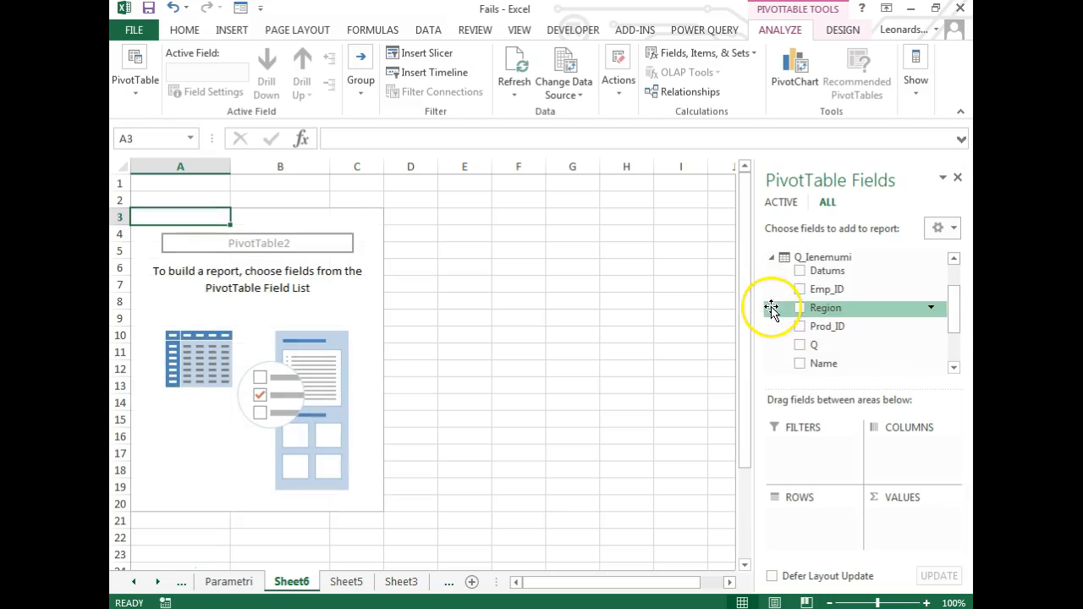
pyautogui.scroll(1, 790, 373)
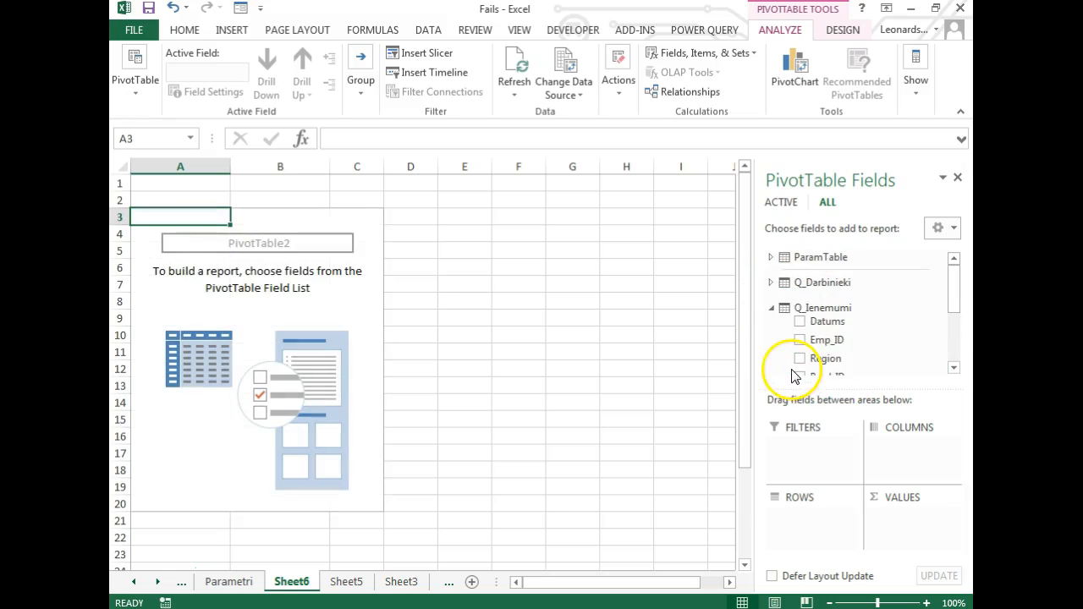
pyautogui.click(771, 281)
pyautogui.moveTo(816, 291); pyautogui.dragTo(808, 524)
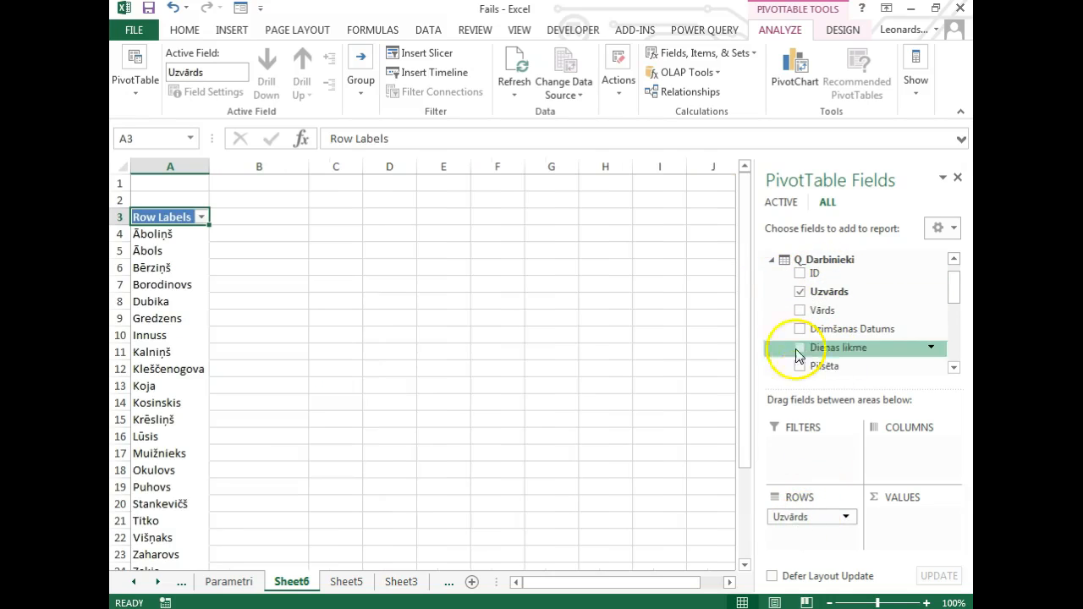
pyautogui.click(771, 259)
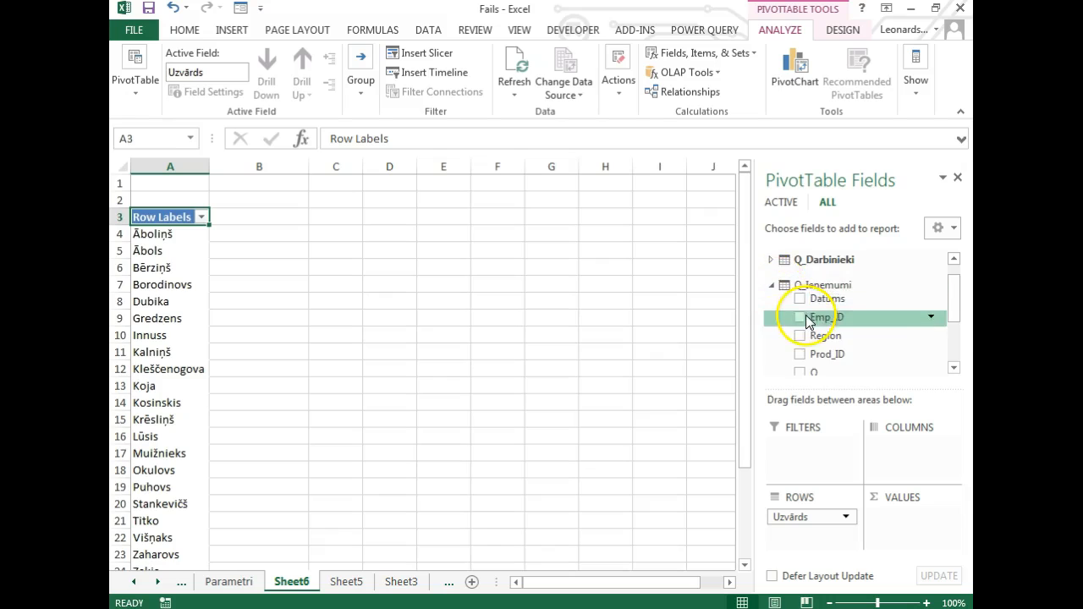
pyautogui.scroll(-4, 812, 330)
pyautogui.moveTo(822, 347); pyautogui.dragTo(899, 516)
pyautogui.moveTo(285, 233); pyautogui.dragTo(288, 487)
pyautogui.click(182, 352)
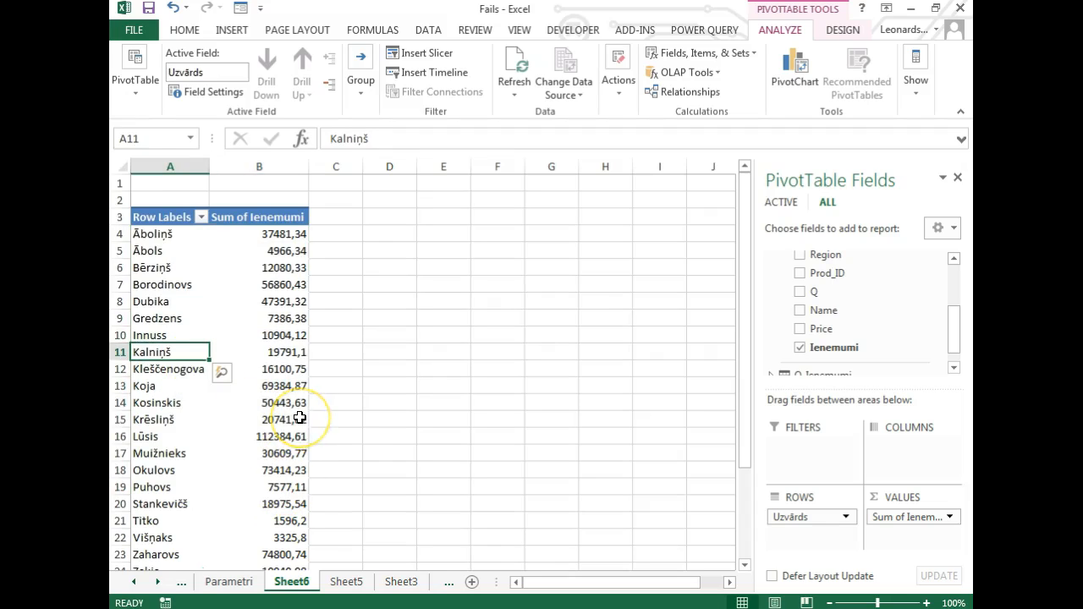
pyautogui.moveTo(300, 419)
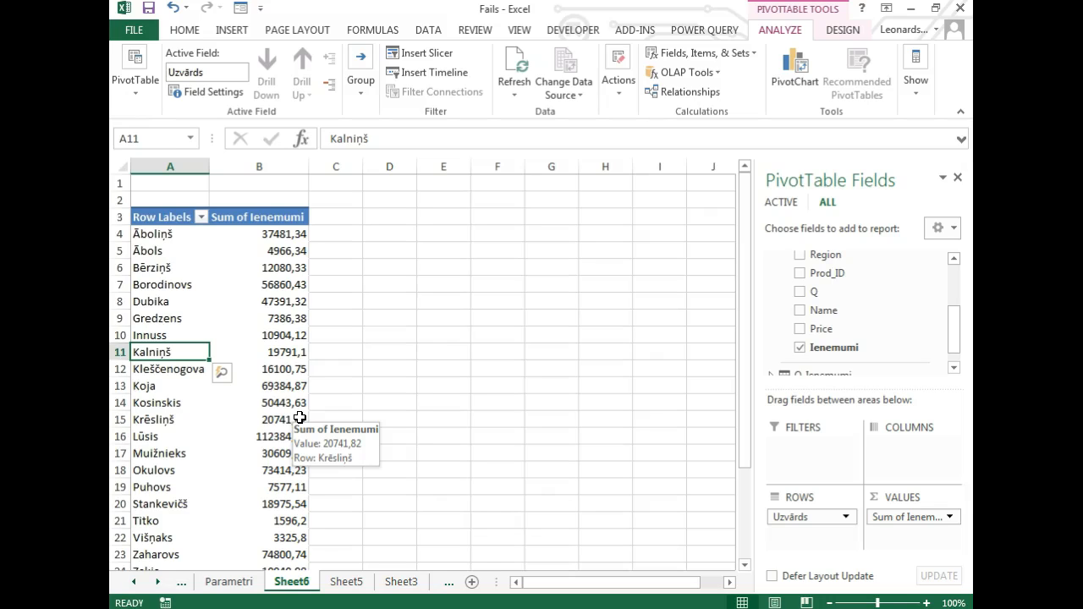
# Step: Collapse the expanded upper Q_Ienemumi table in the PivotTable field list
pyautogui.moveTo(953, 347); pyautogui.dragTo(952, 283)
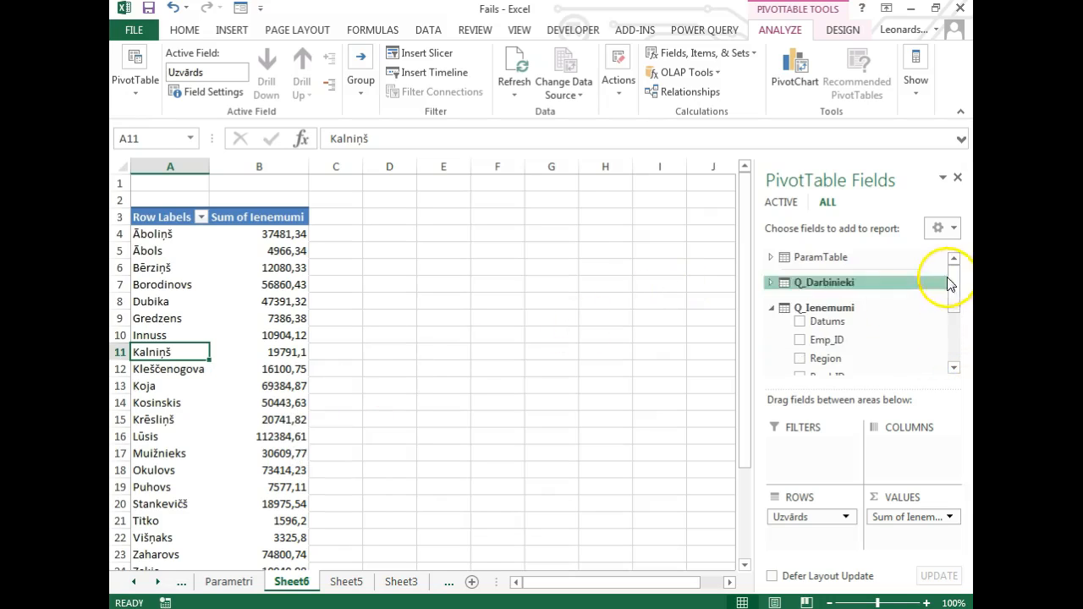
pyautogui.click(768, 309)
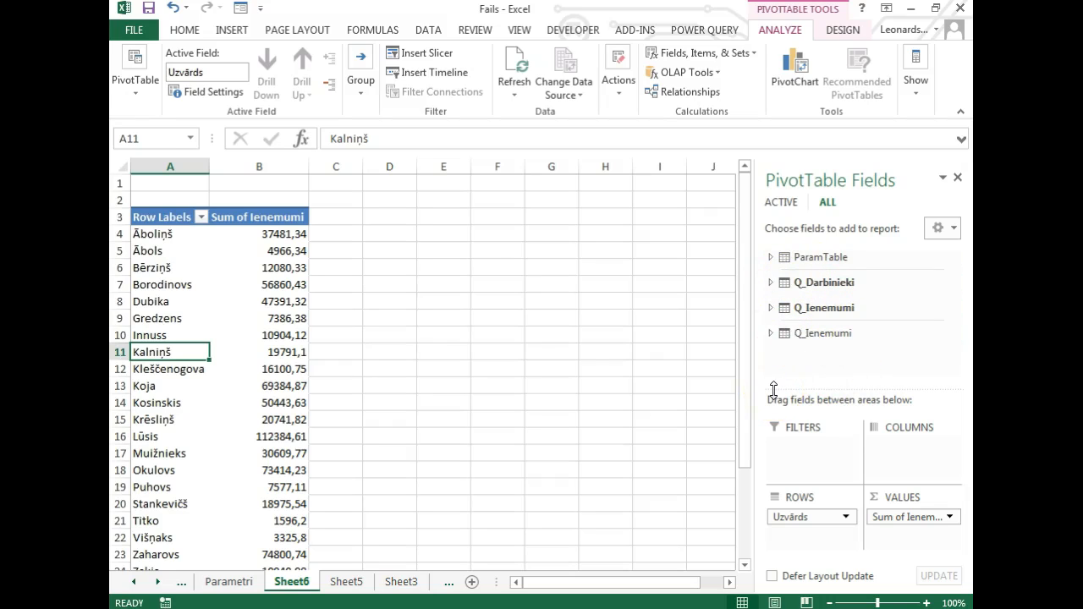
pyautogui.click(268, 369)
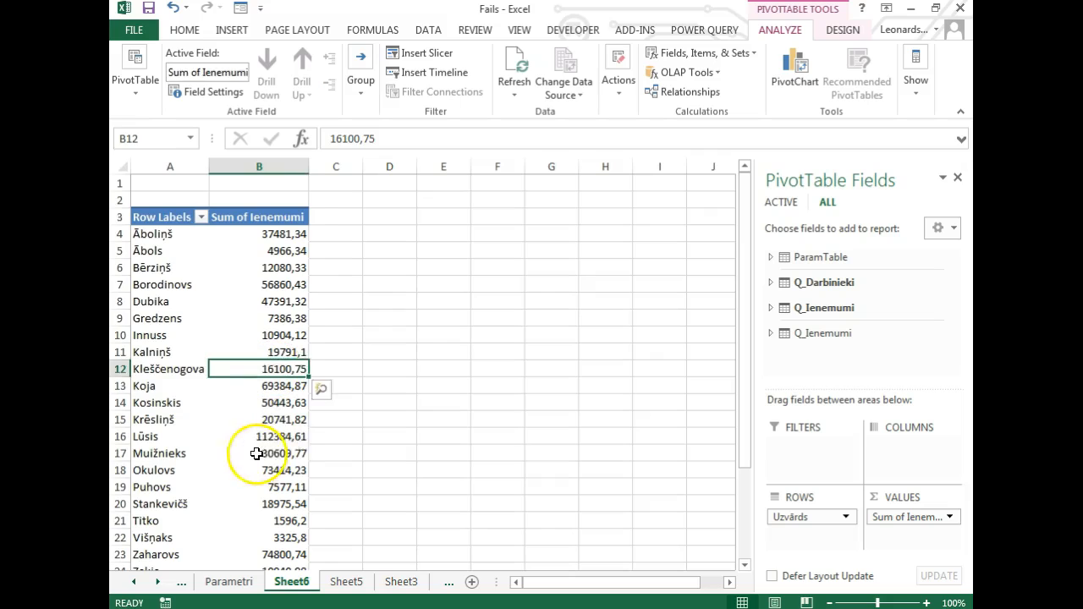
pyautogui.click(193, 386)
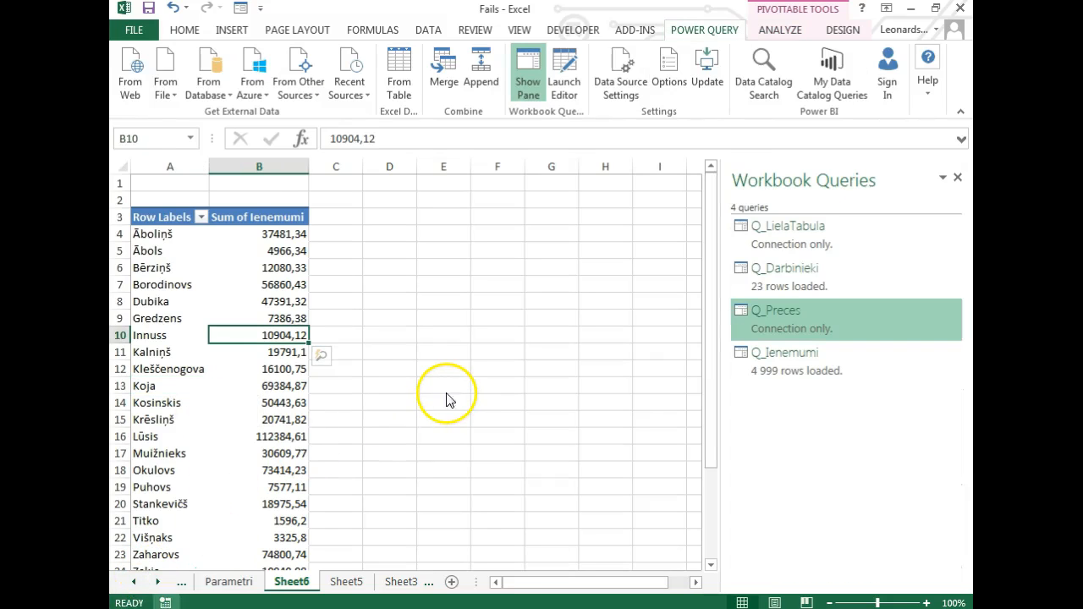
# Step: Create a new Power Query from the TagadTochnaVisiDati folder inside DATI10 in My Documents
pyautogui.click(428, 322)
pyautogui.click(371, 290)
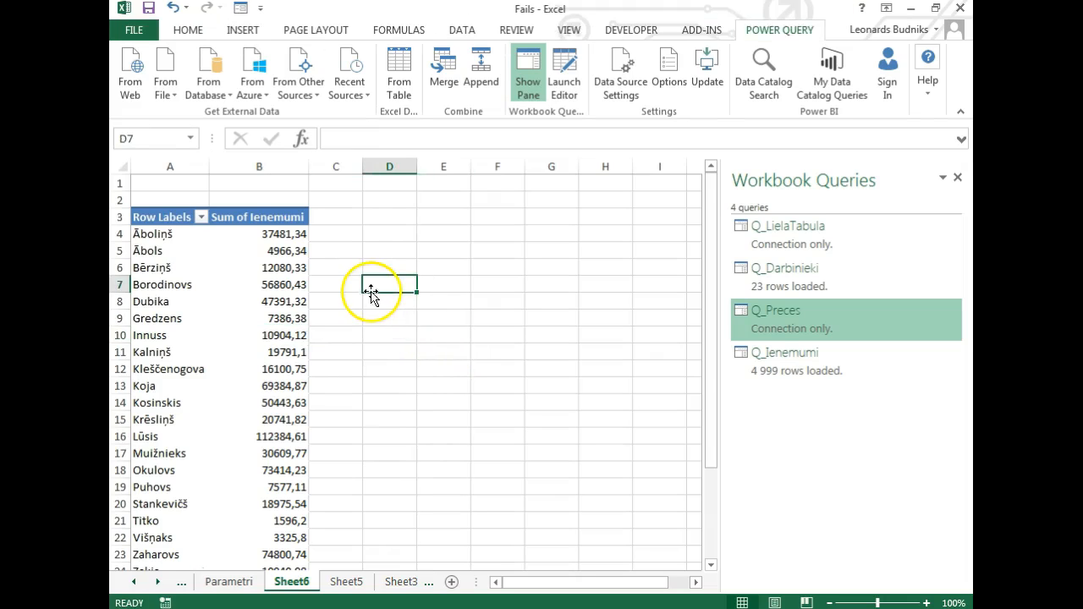
pyautogui.click(379, 238)
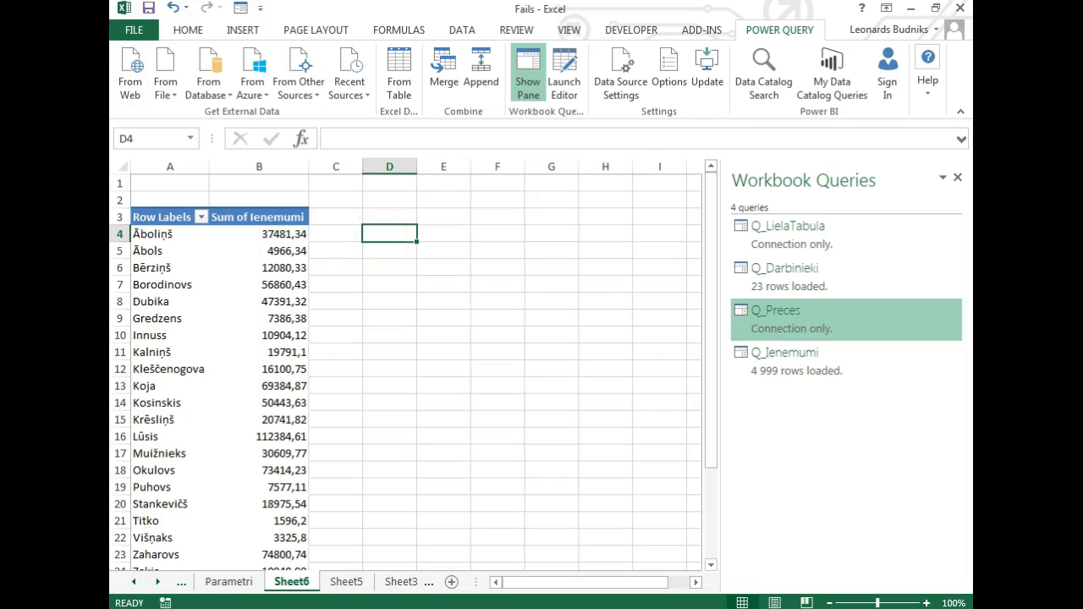
pyautogui.click(168, 88)
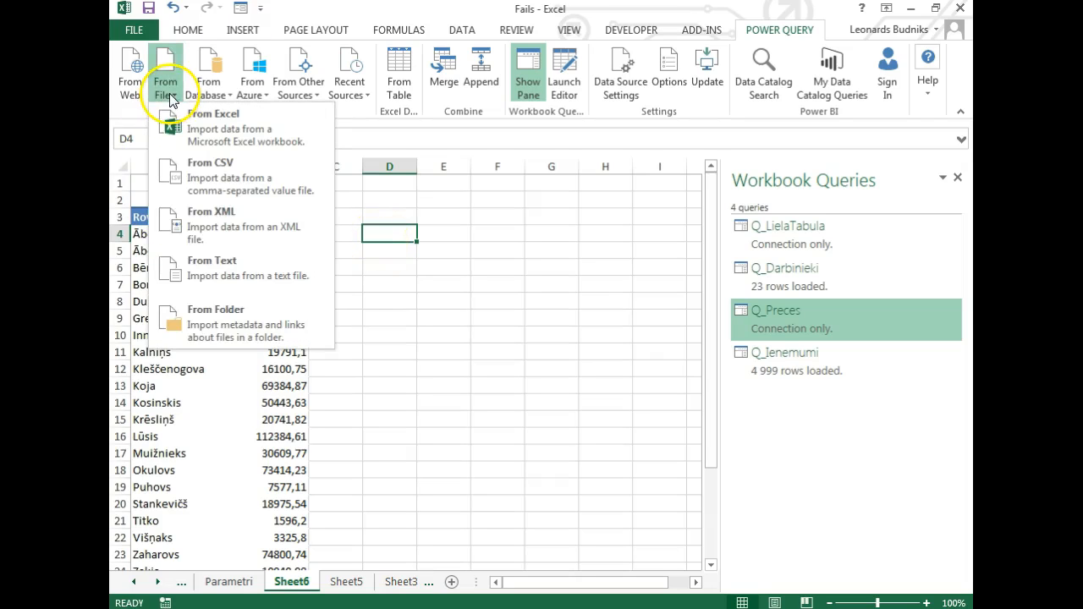
pyautogui.click(220, 327)
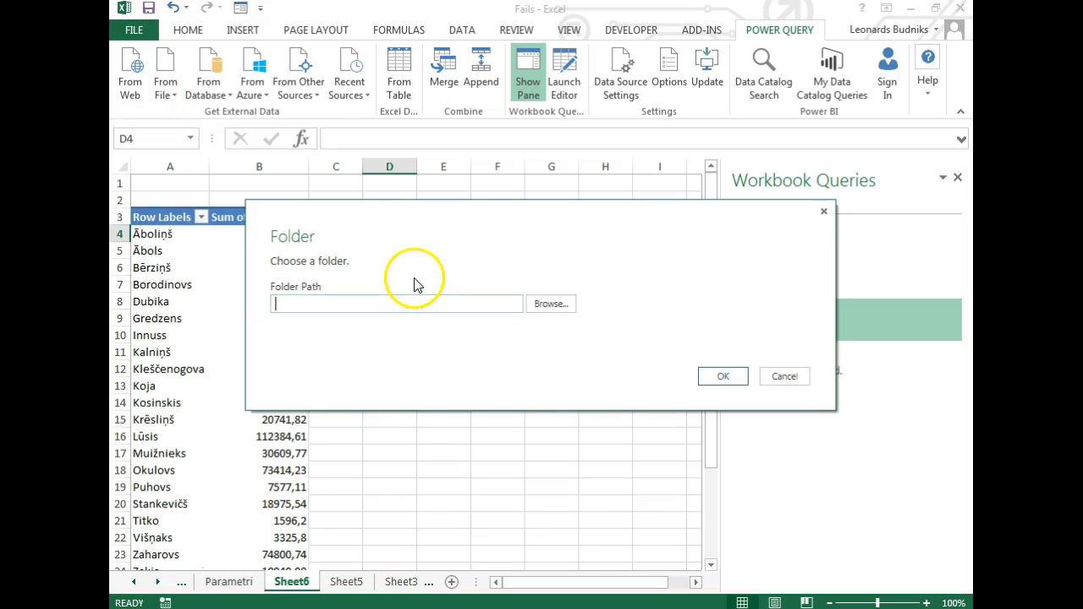
pyautogui.click(550, 304)
pyautogui.click(431, 287)
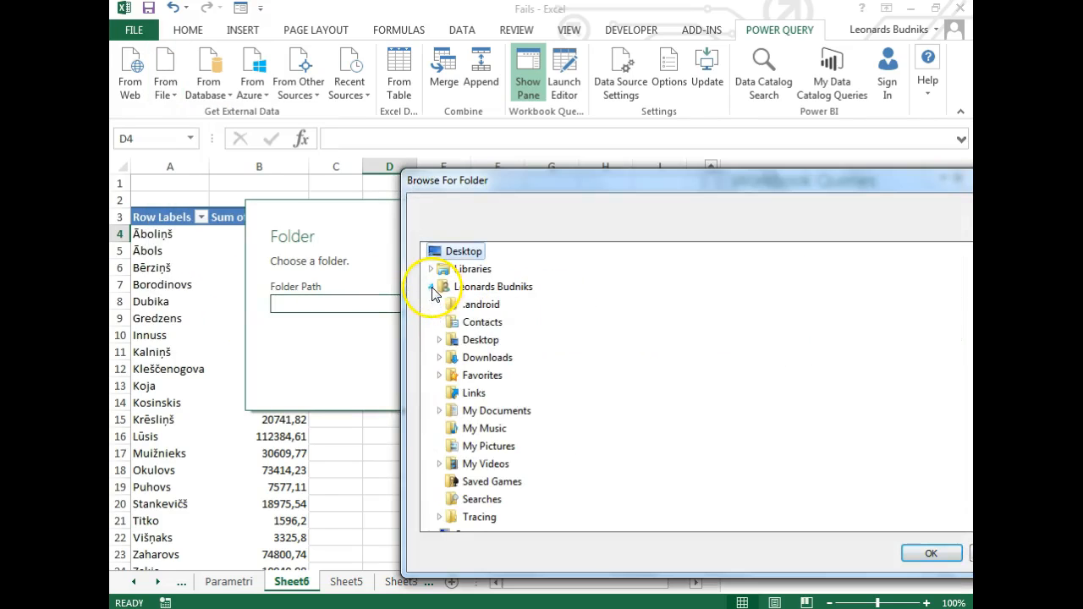
pyautogui.click(442, 411)
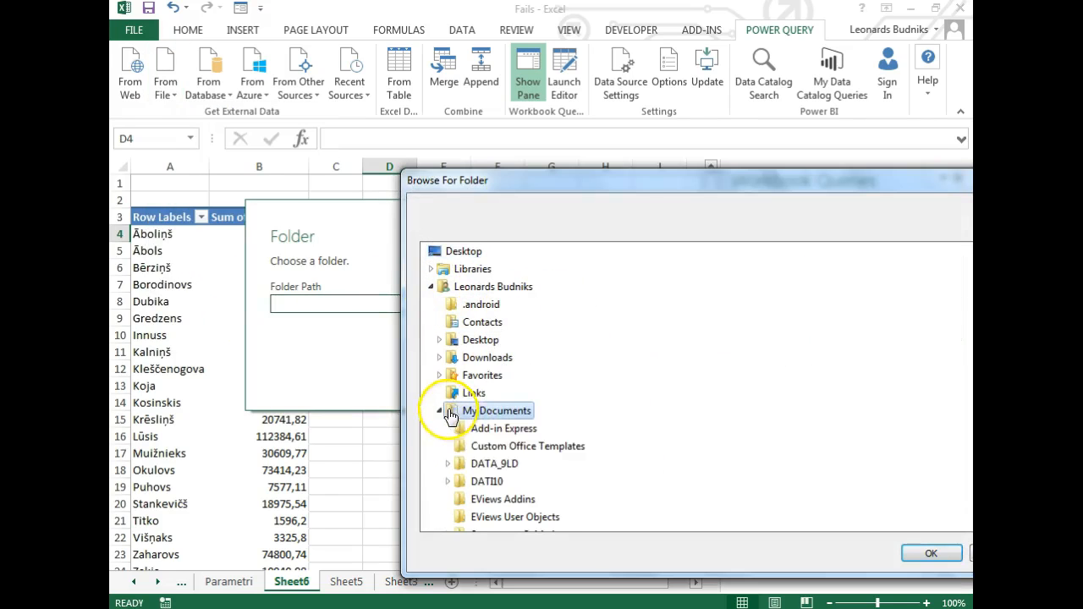
pyautogui.doubleClick(476, 485)
pyautogui.click(514, 413)
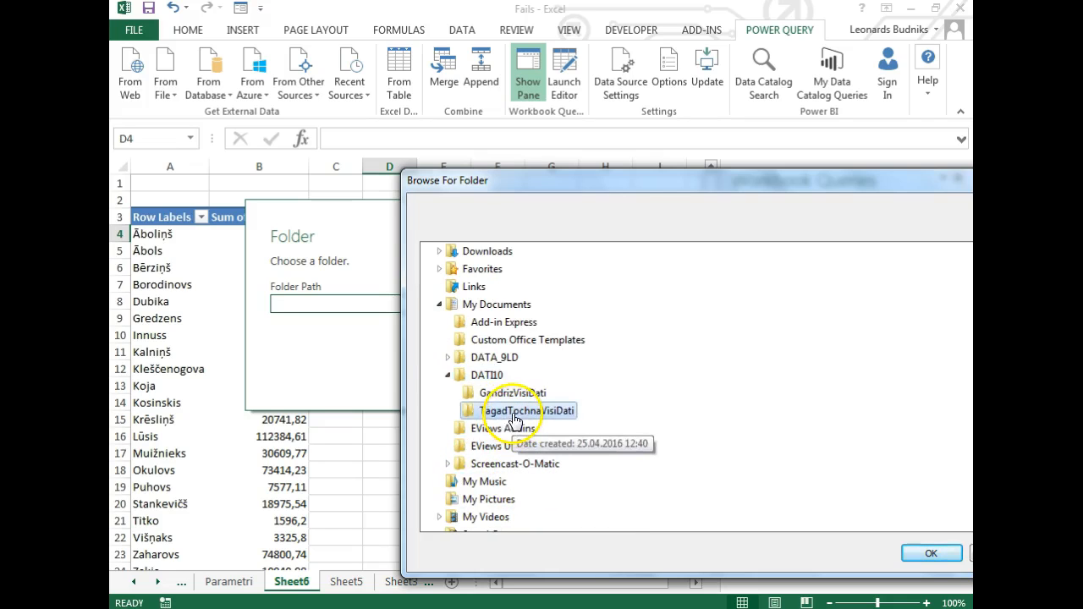
pyautogui.click(931, 553)
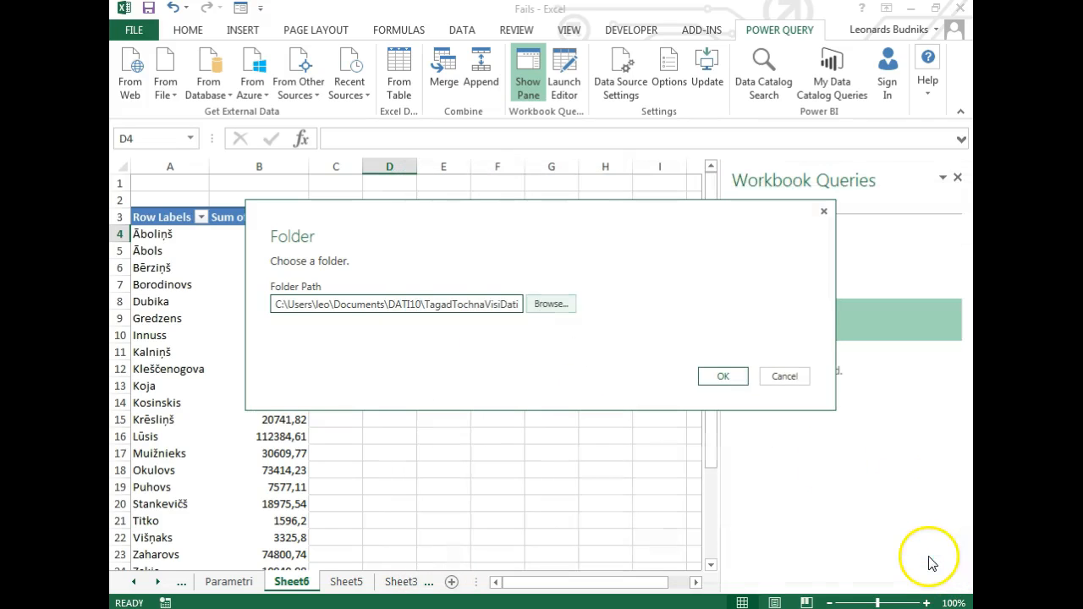
pyautogui.click(723, 380)
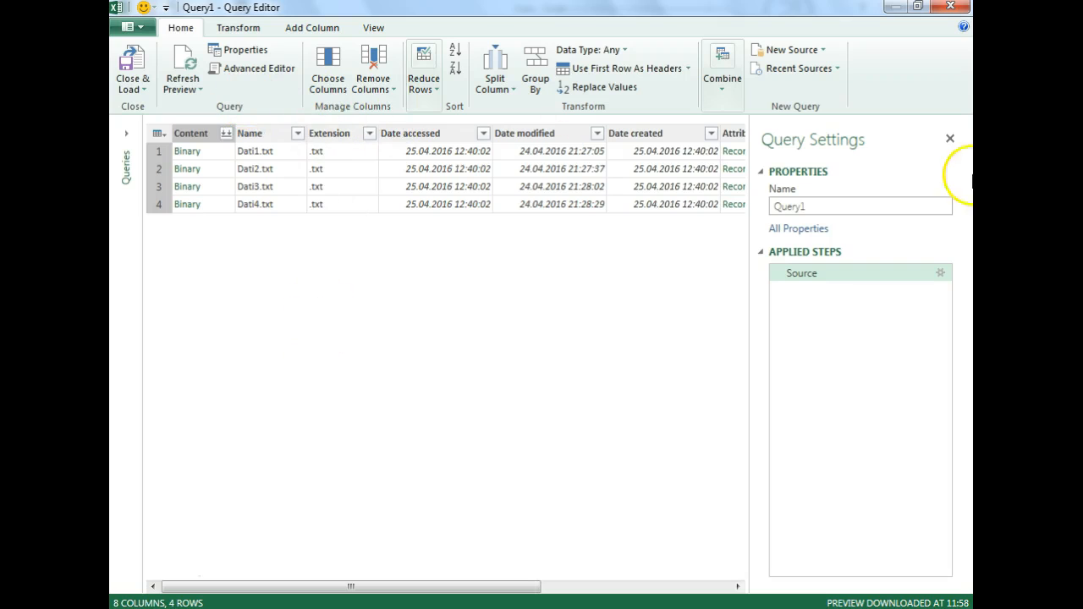
# Step: Keep only the Content column of the folder query and combine its binary files into one table
pyautogui.rightClick(196, 138)
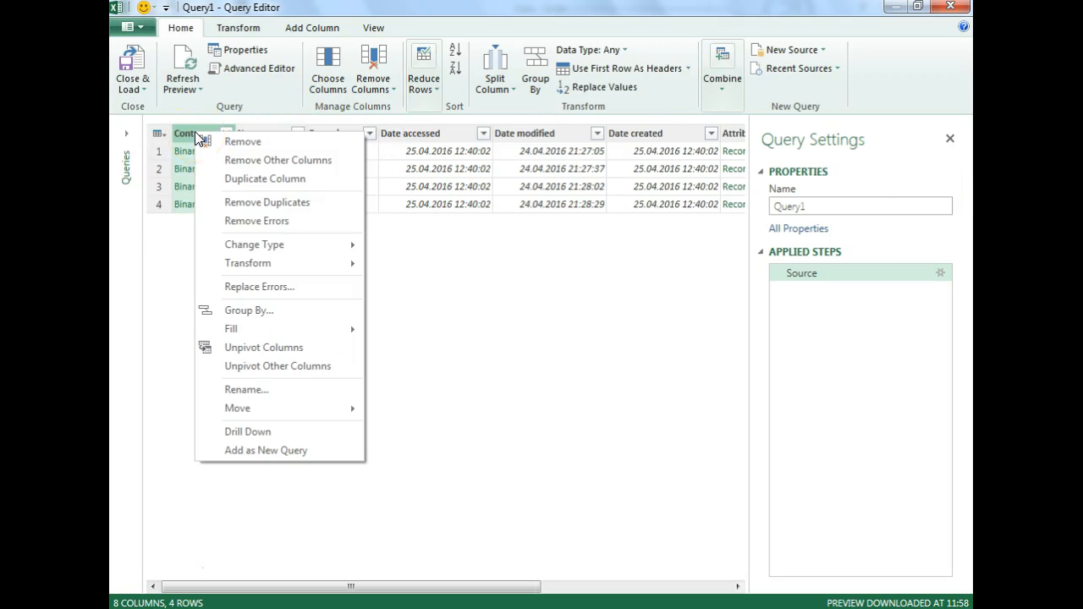
pyautogui.click(272, 160)
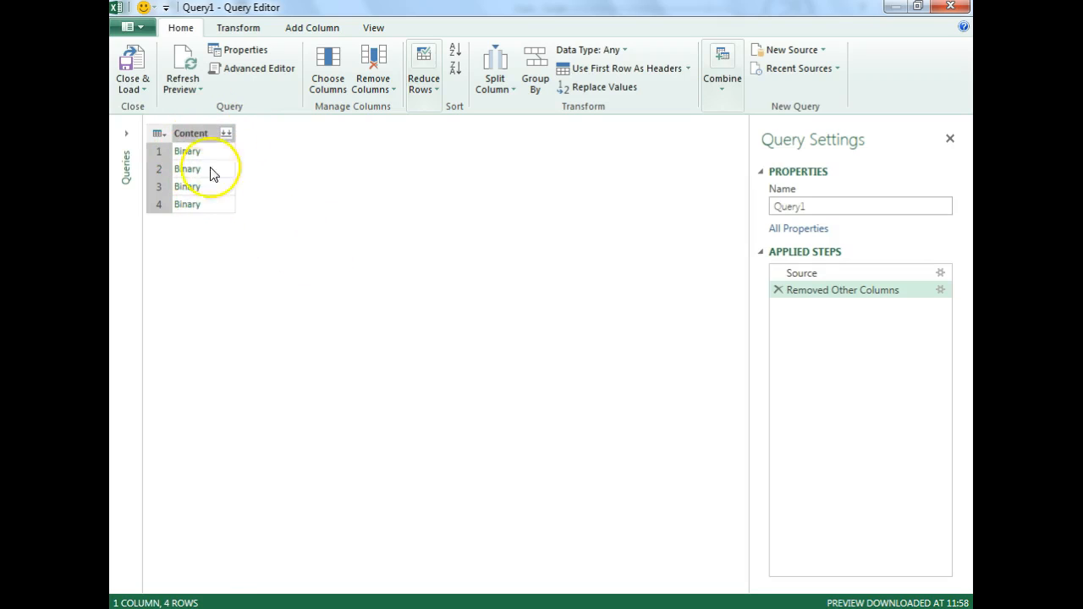
pyautogui.click(226, 133)
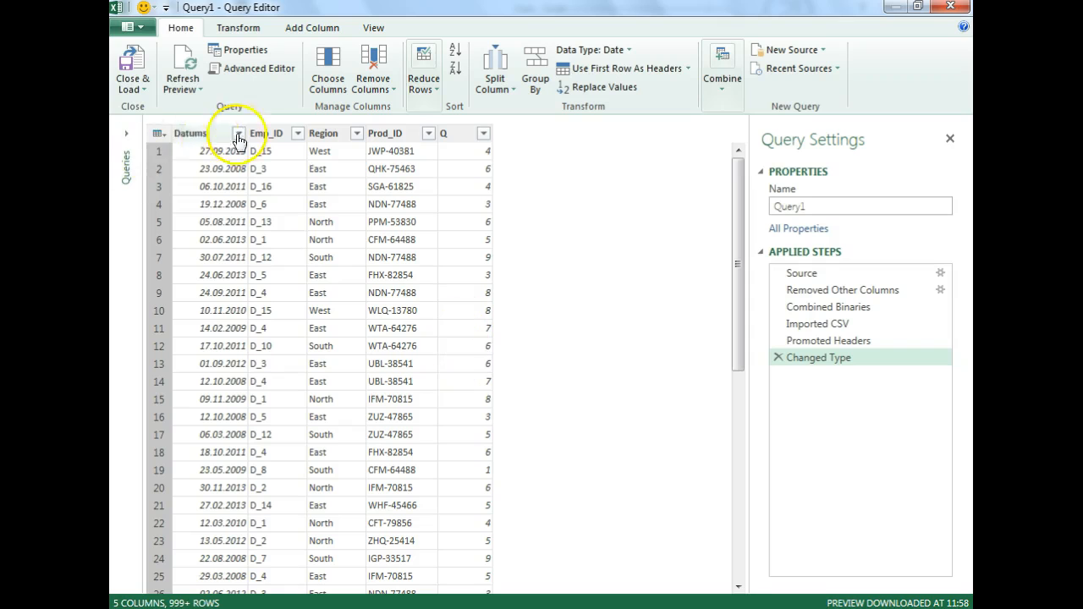
# Step: Examine the combined rows and check the data types of the Datums and Q columns
pyautogui.click(354, 222)
pyautogui.scroll(-7, 350, 236)
pyautogui.scroll(7, 351, 236)
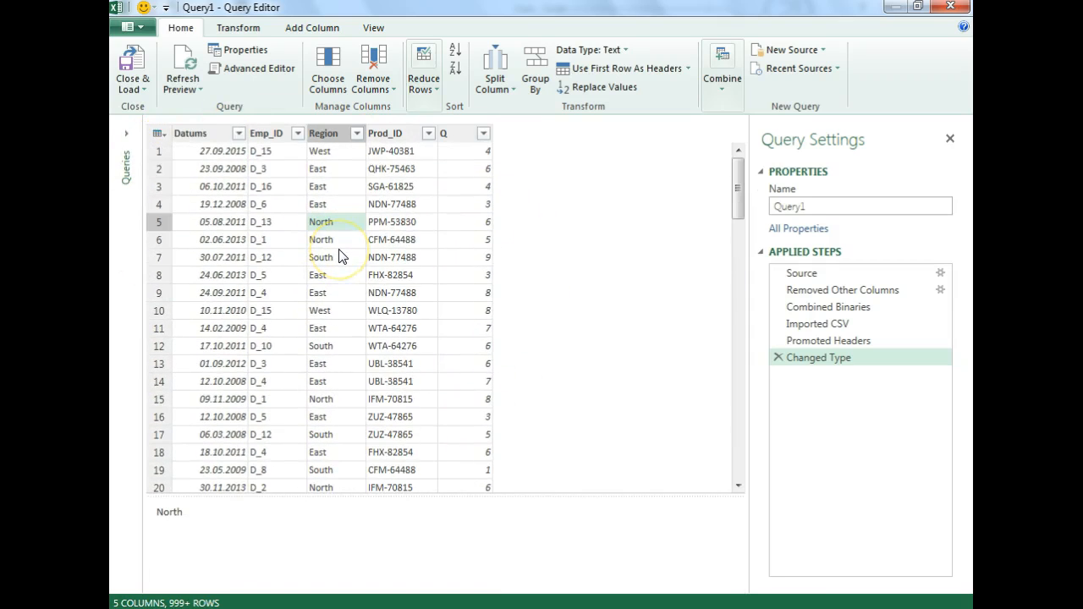
pyautogui.click(279, 187)
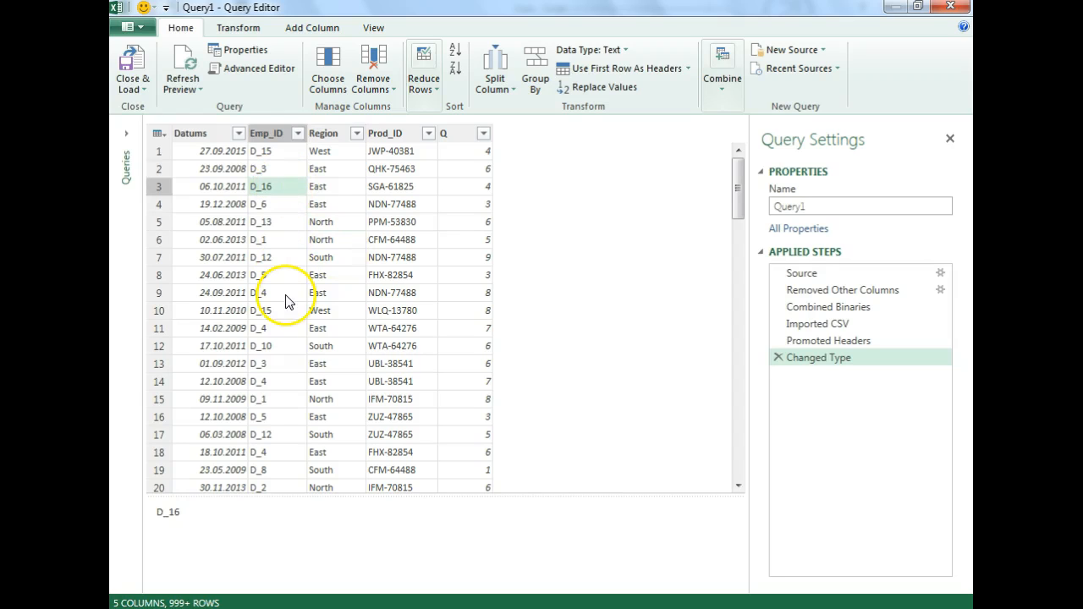
pyautogui.click(220, 133)
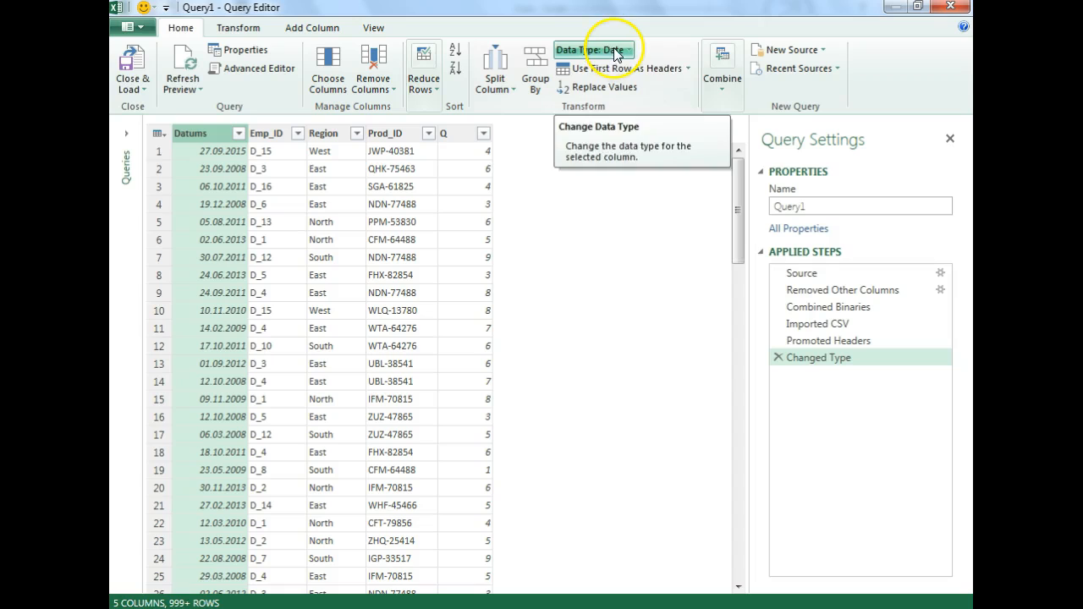
pyautogui.click(464, 133)
pyautogui.click(317, 275)
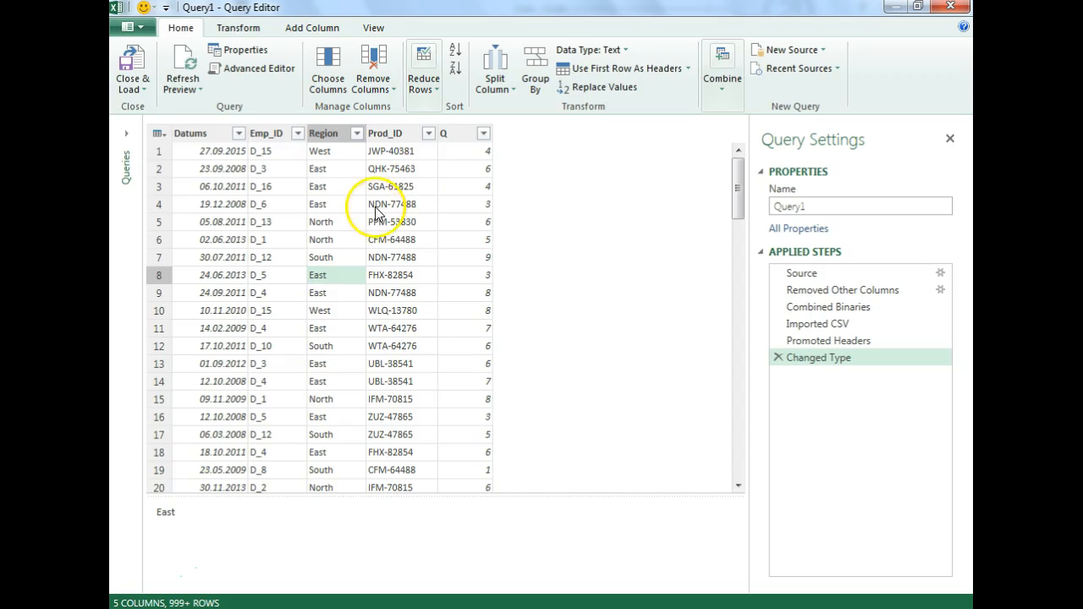
# Step: Rename the query Q_CitiDati and load it as a connection only, without adding it to the Data Model
pyautogui.click(790, 209)
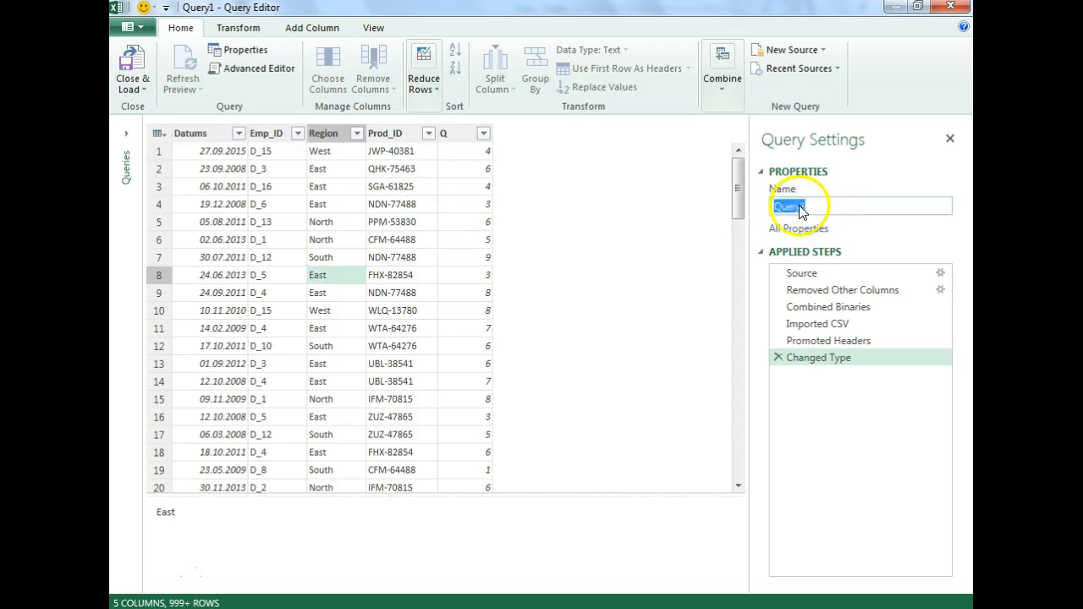
pyautogui.doubleClick(790, 208)
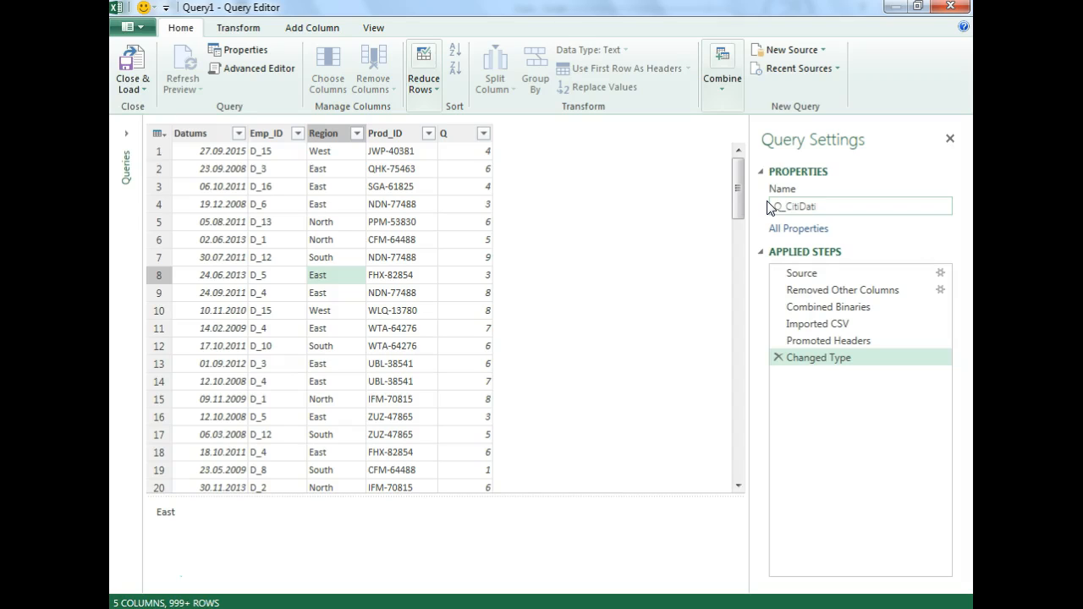
pyautogui.click(133, 84)
pyautogui.click(161, 129)
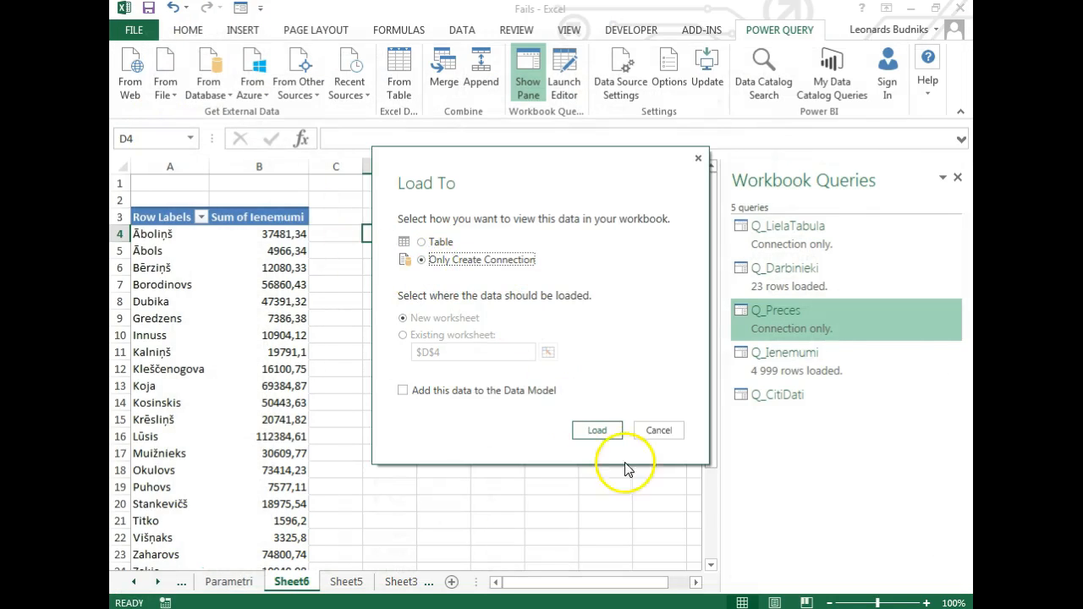
pyautogui.click(597, 431)
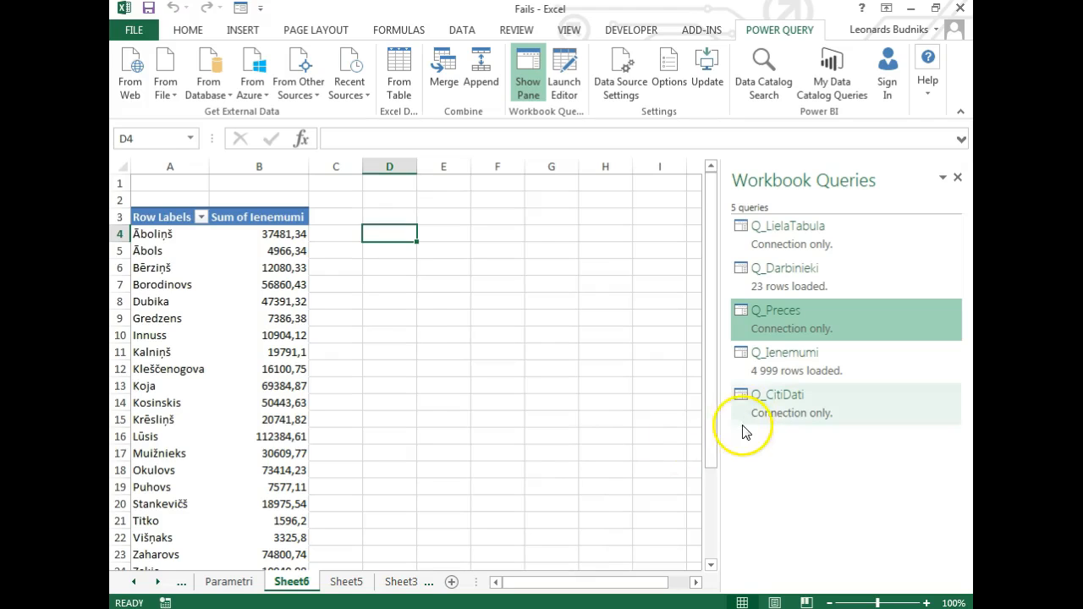
# Step: Append Q_CitiDati to the Q_LielaTabula query, and close and load the query
pyautogui.moveTo(767, 414)
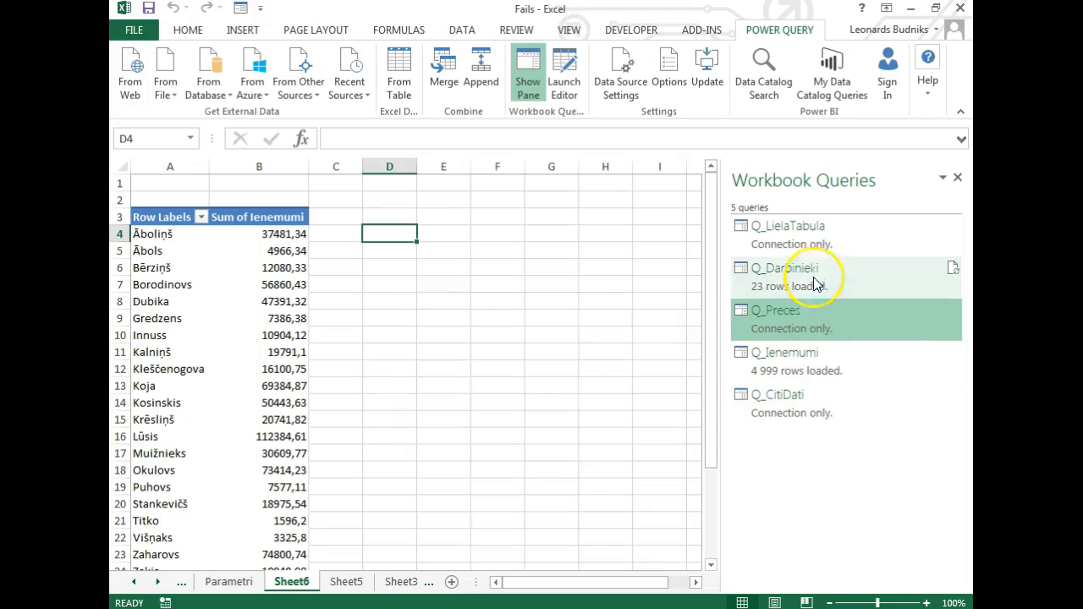
pyautogui.moveTo(806, 246)
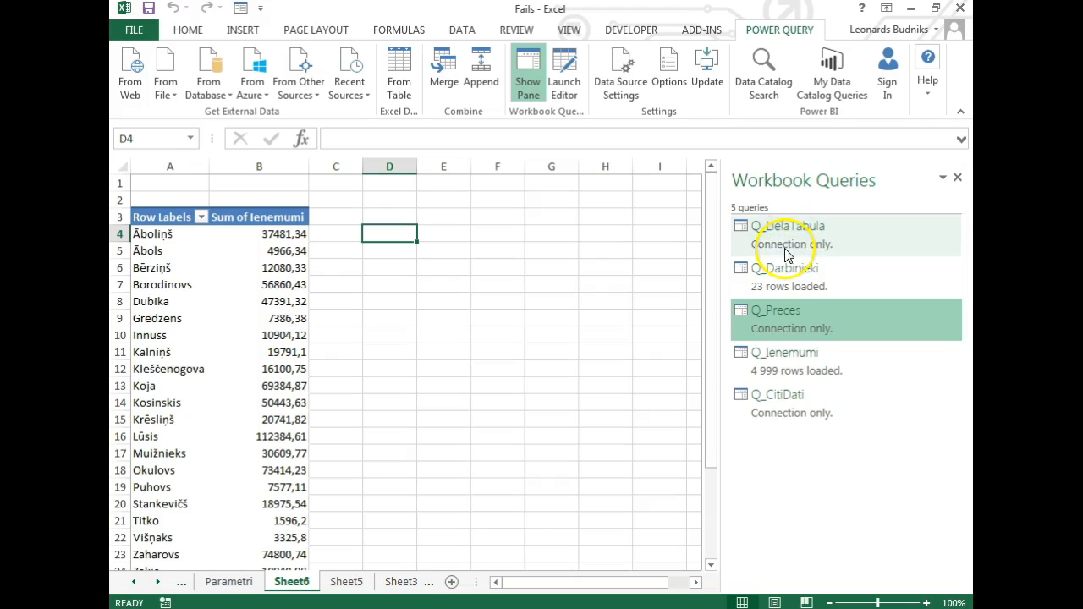
pyautogui.click(787, 237)
pyautogui.doubleClick(786, 232)
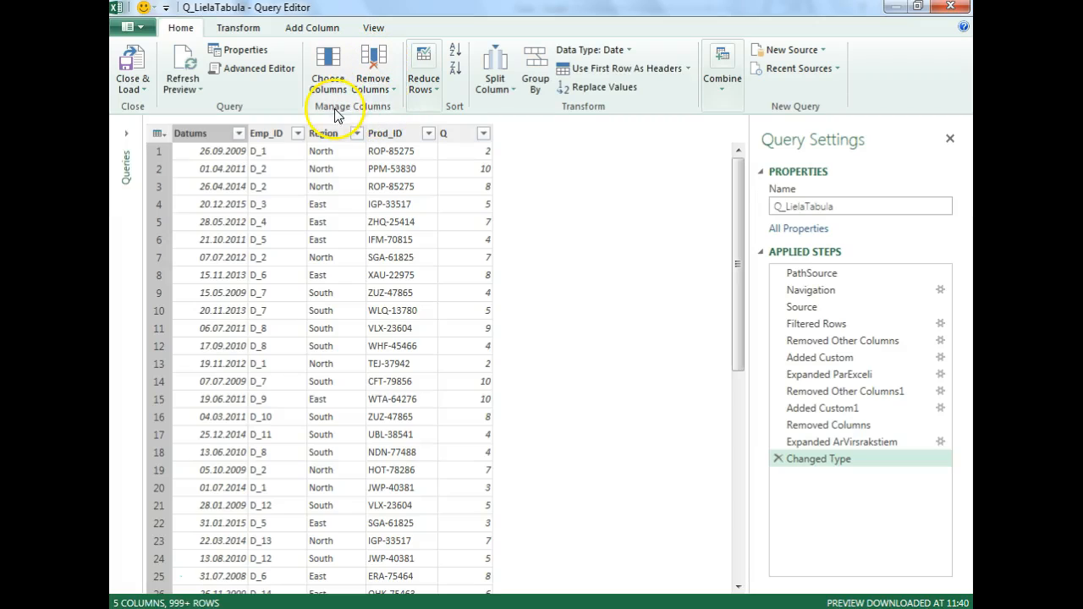
pyautogui.click(722, 84)
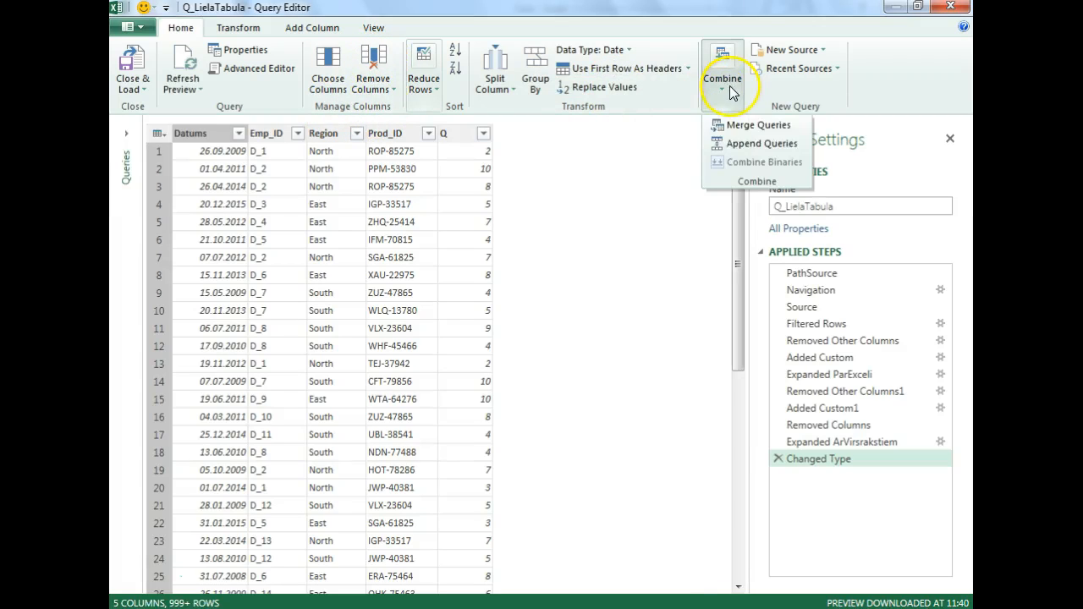
pyautogui.click(742, 146)
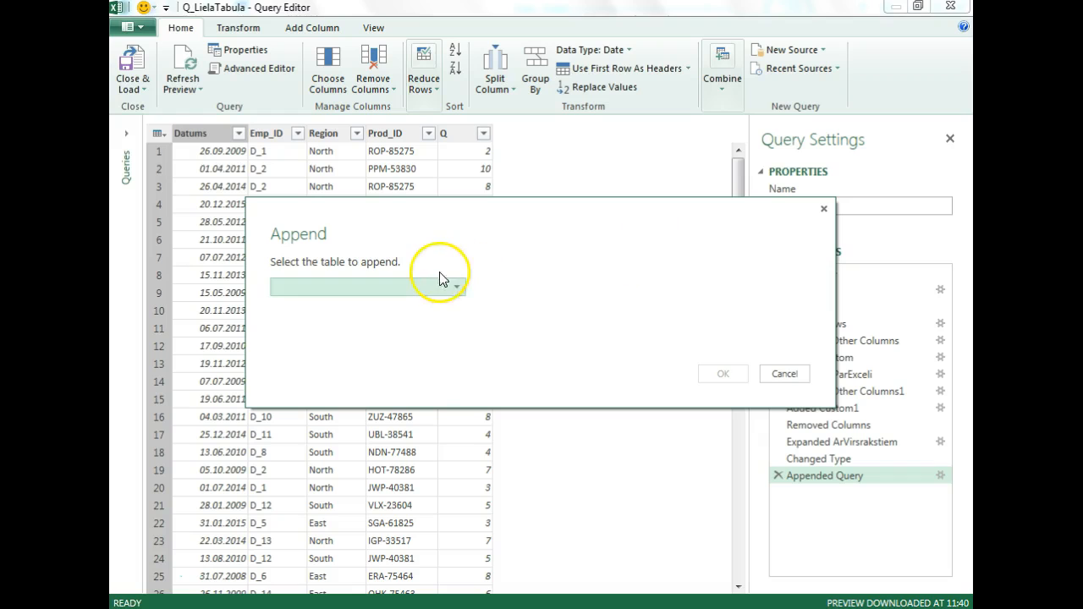
pyautogui.click(439, 279)
pyautogui.click(315, 356)
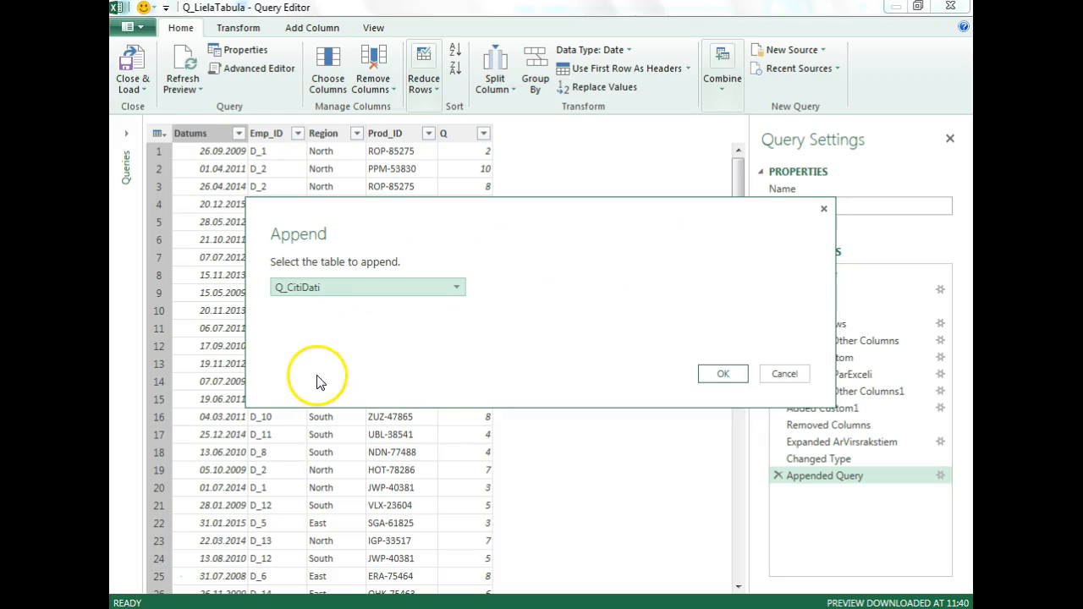
pyautogui.click(722, 375)
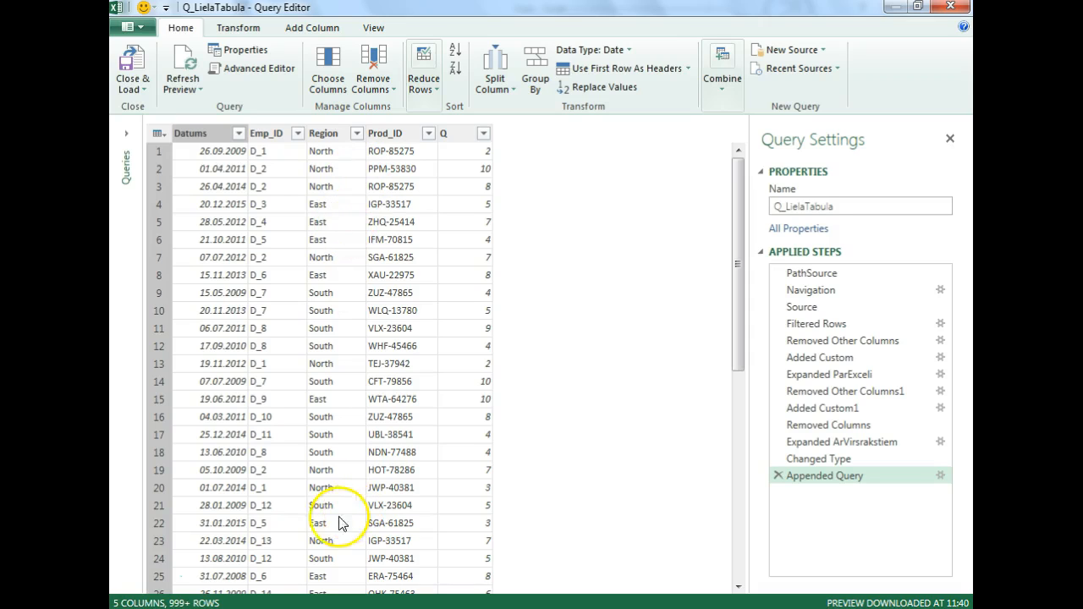
pyautogui.click(137, 58)
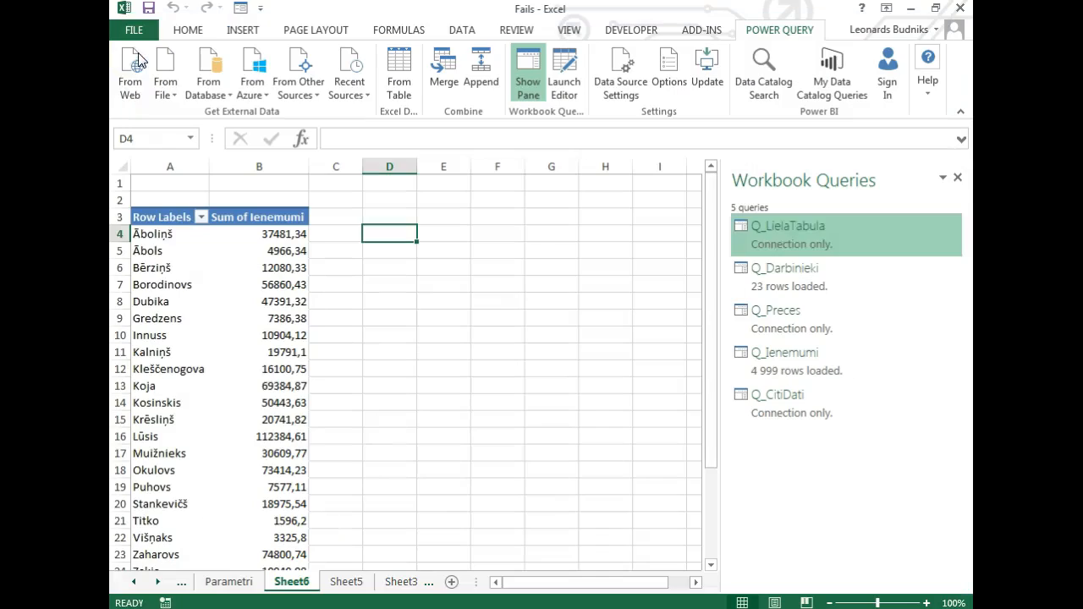
# Step: Refresh all workbook data and review the income sums per employee in the PivotTable on Sheet6
pyautogui.click(281, 338)
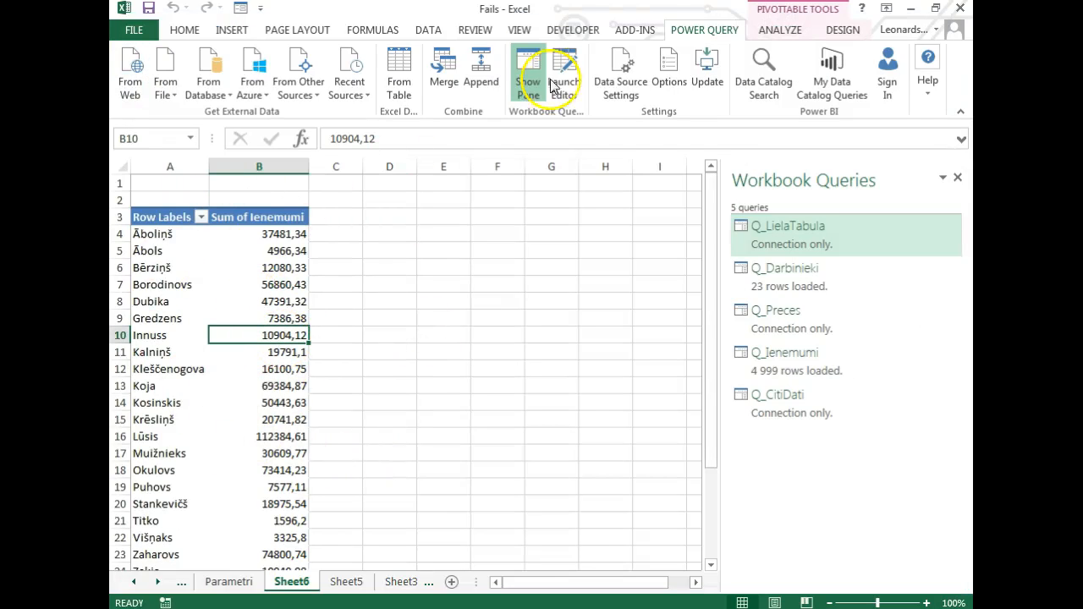
pyautogui.click(779, 30)
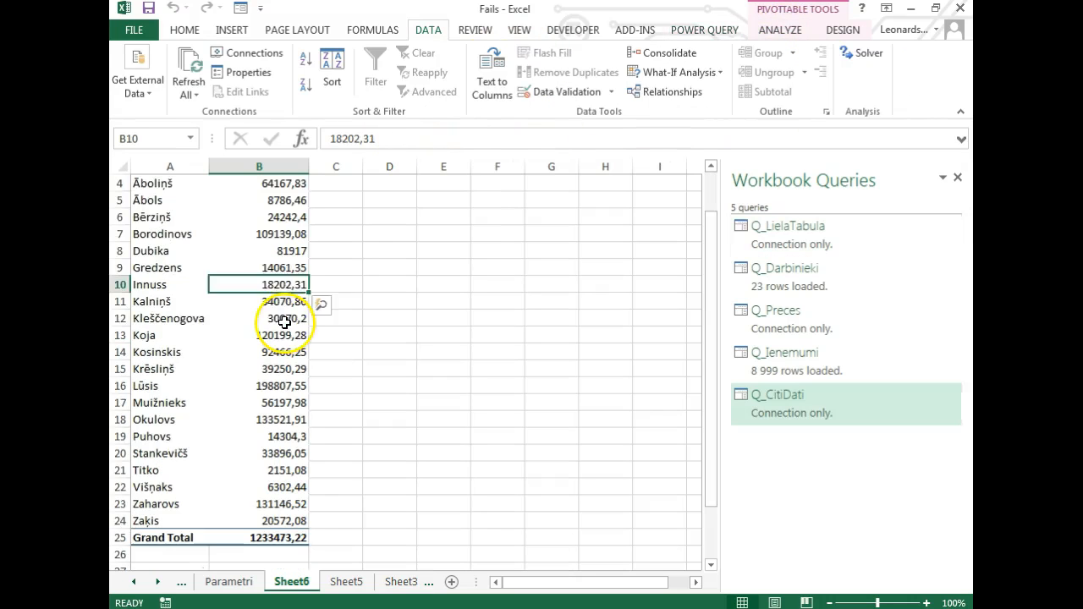
pyautogui.click(284, 318)
pyautogui.scroll(1, 264, 284)
pyautogui.click(254, 267)
pyautogui.click(237, 356)
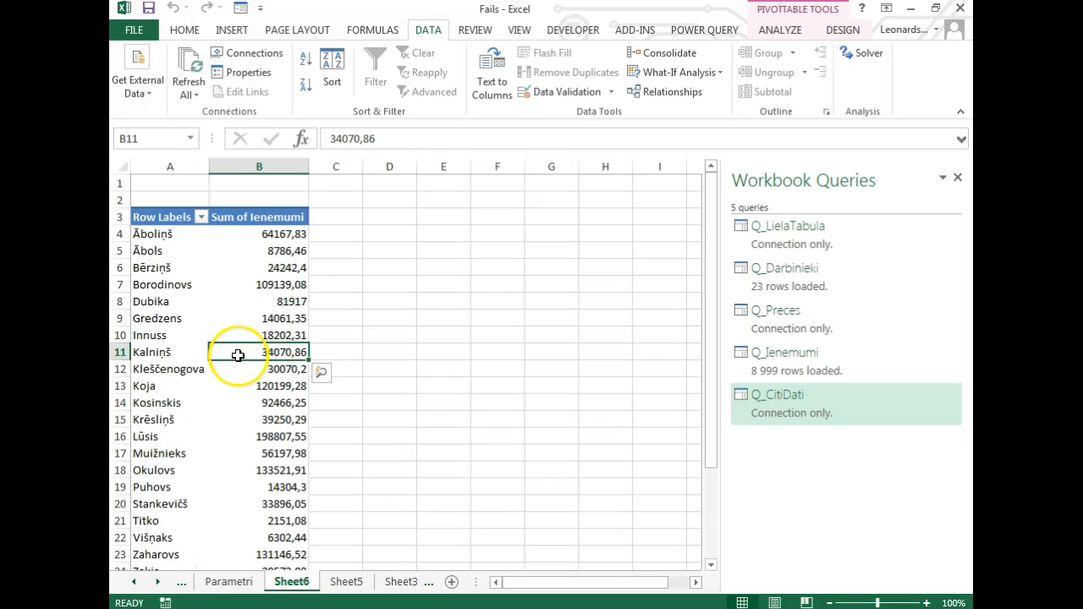